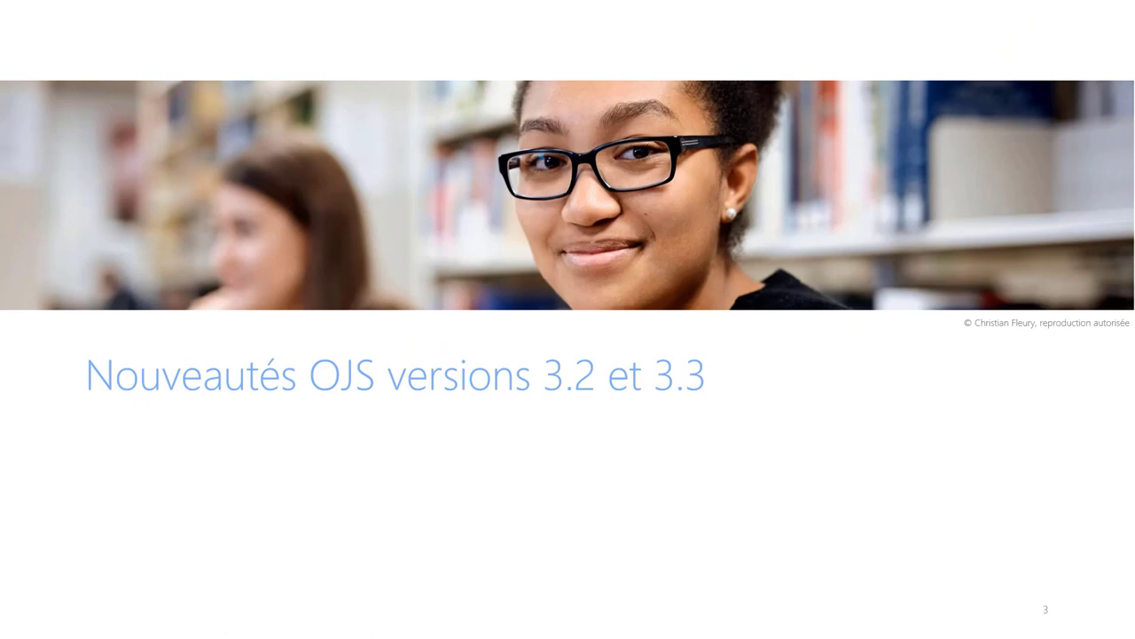
pyautogui.press('Right')
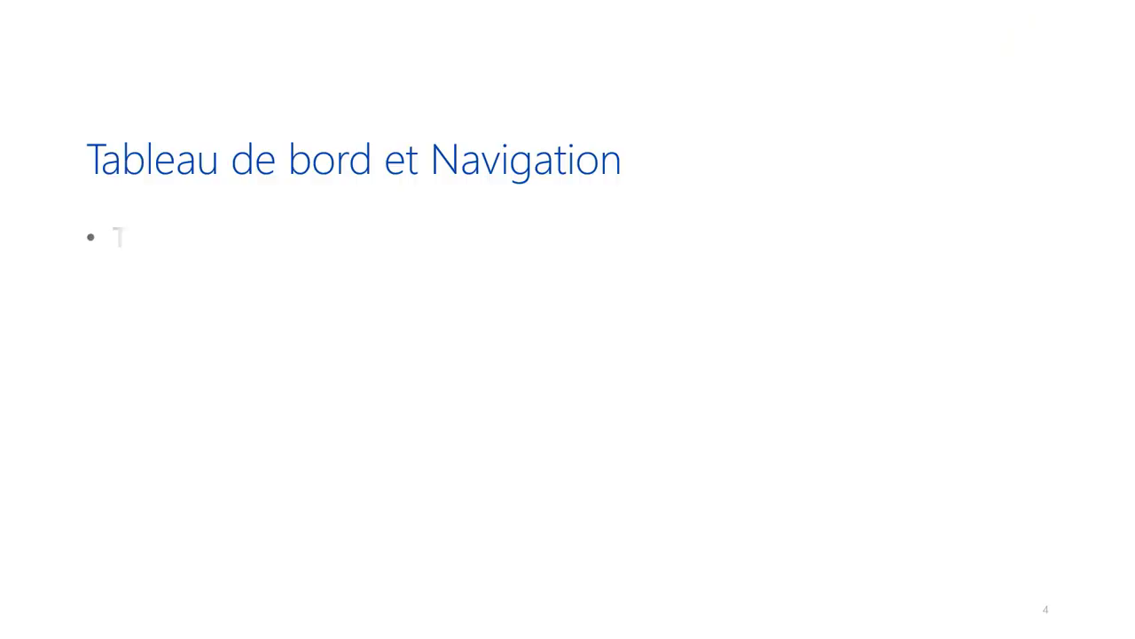
pyautogui.press('Right')
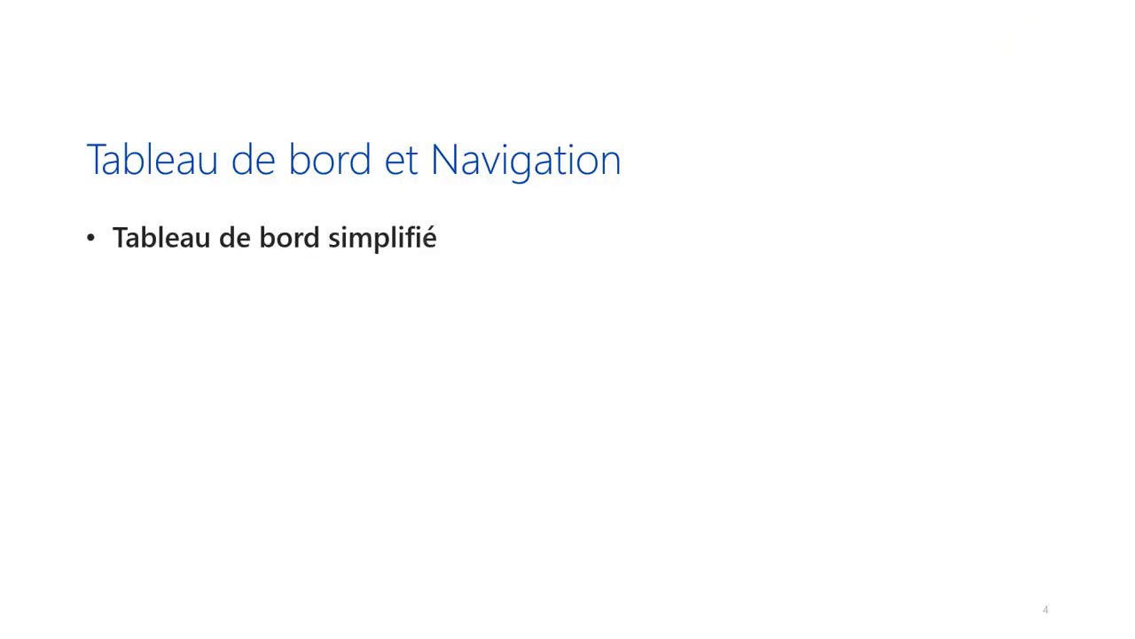
pyautogui.press('Right')
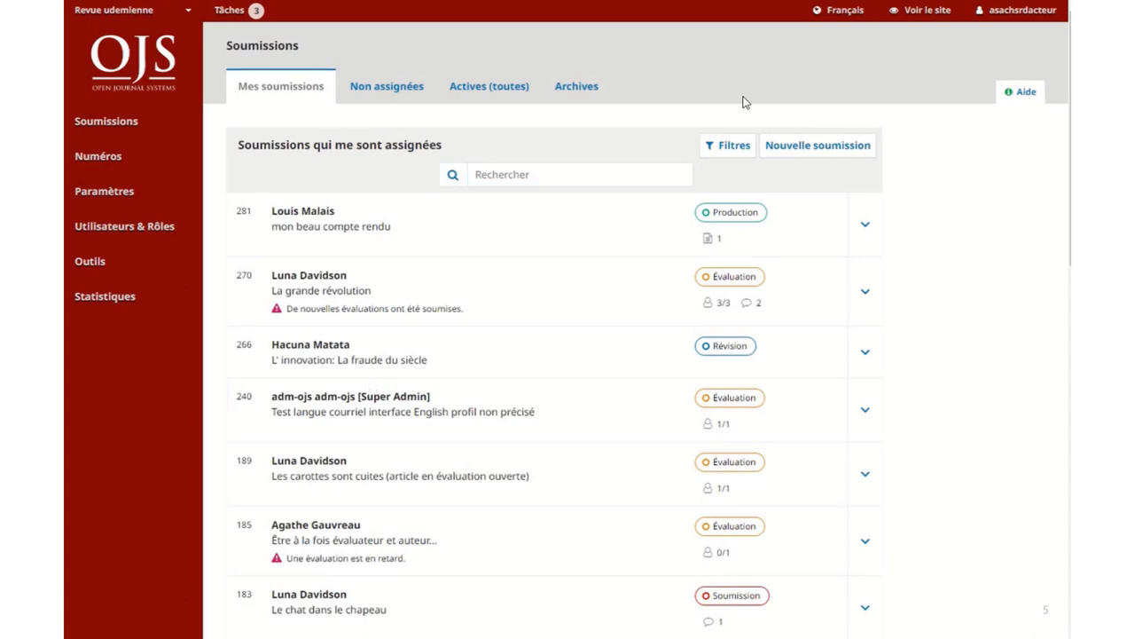
pyautogui.press('Right')
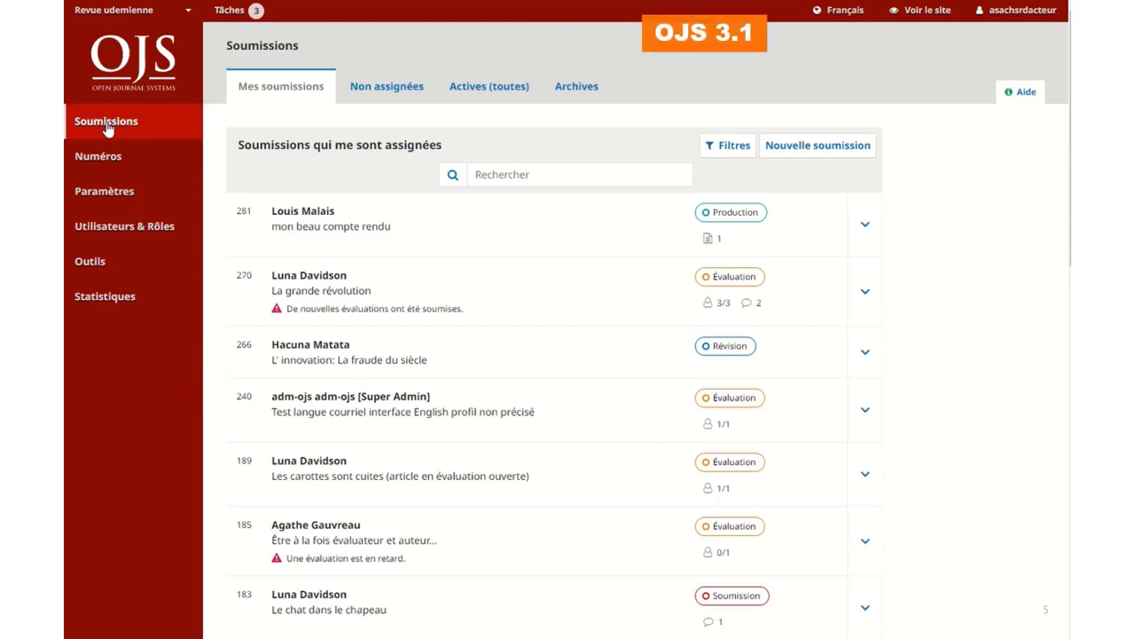
# Open the announcement settings in the website settings and review the announcement types and the existing announcements.
pyautogui.moveTo(113, 160)
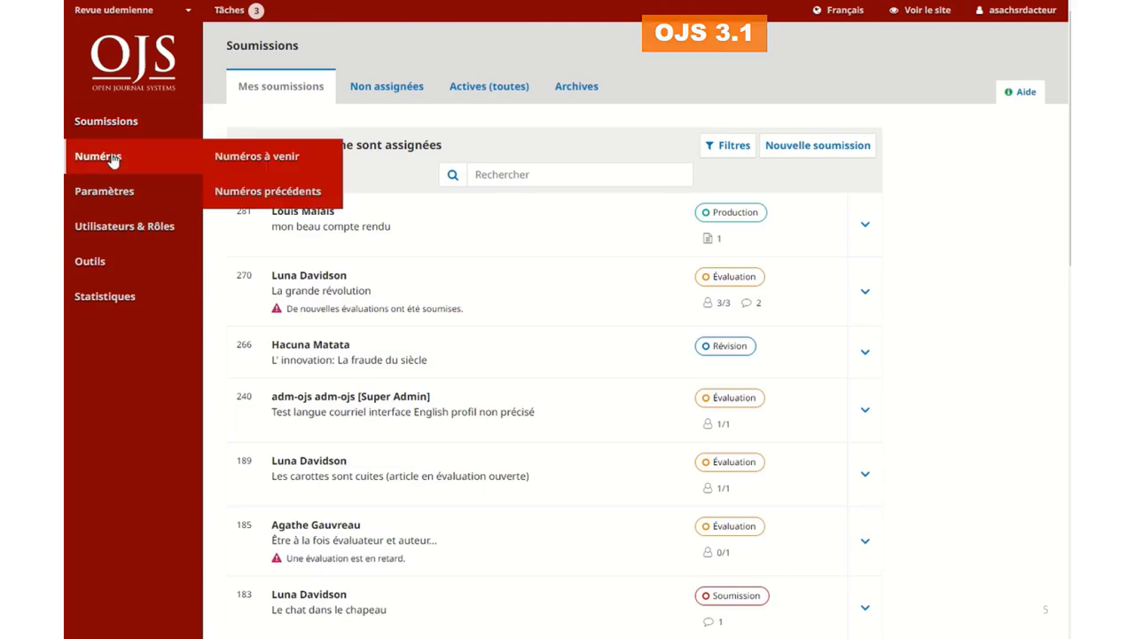
pyautogui.moveTo(119, 193)
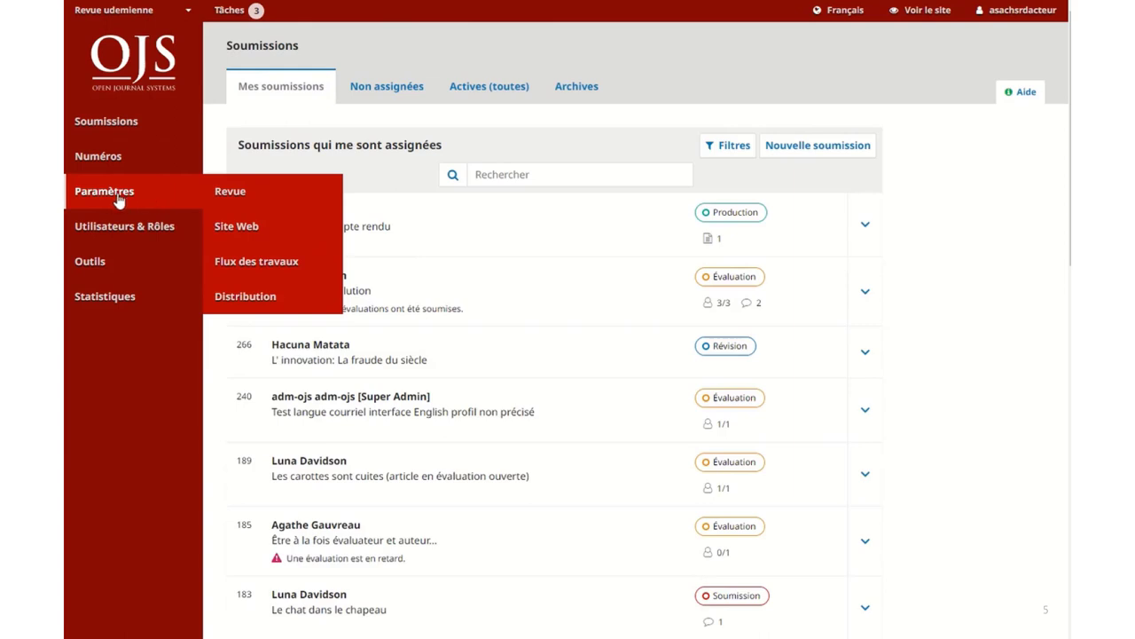
pyautogui.click(238, 230)
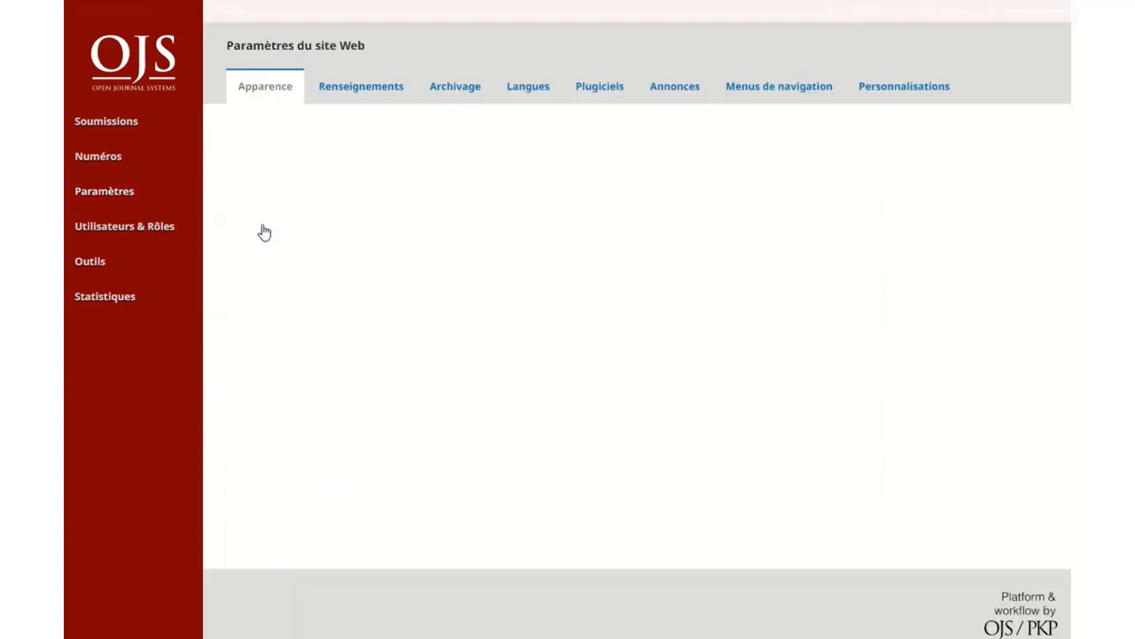
pyautogui.click(674, 93)
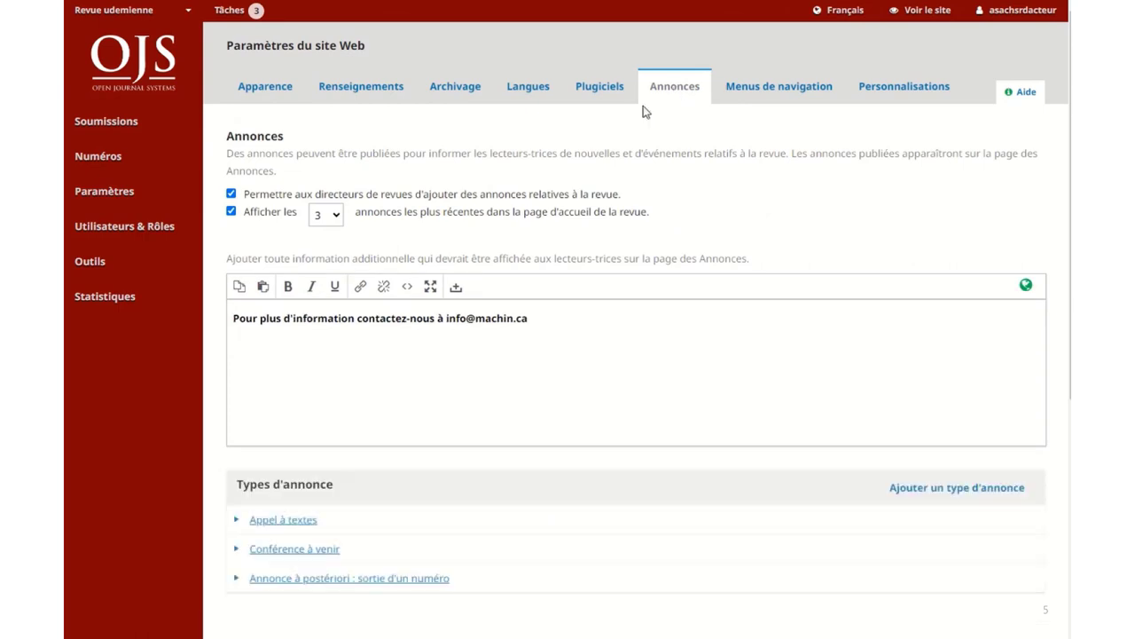
pyautogui.scroll(-3, 475, 231)
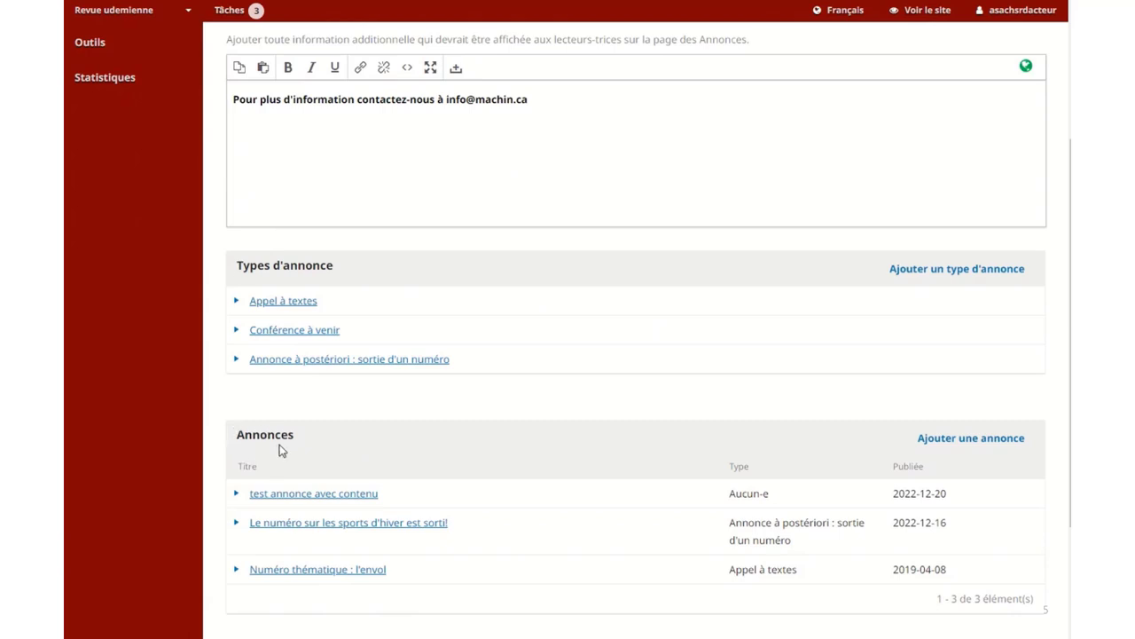
pyautogui.scroll(3, 282, 448)
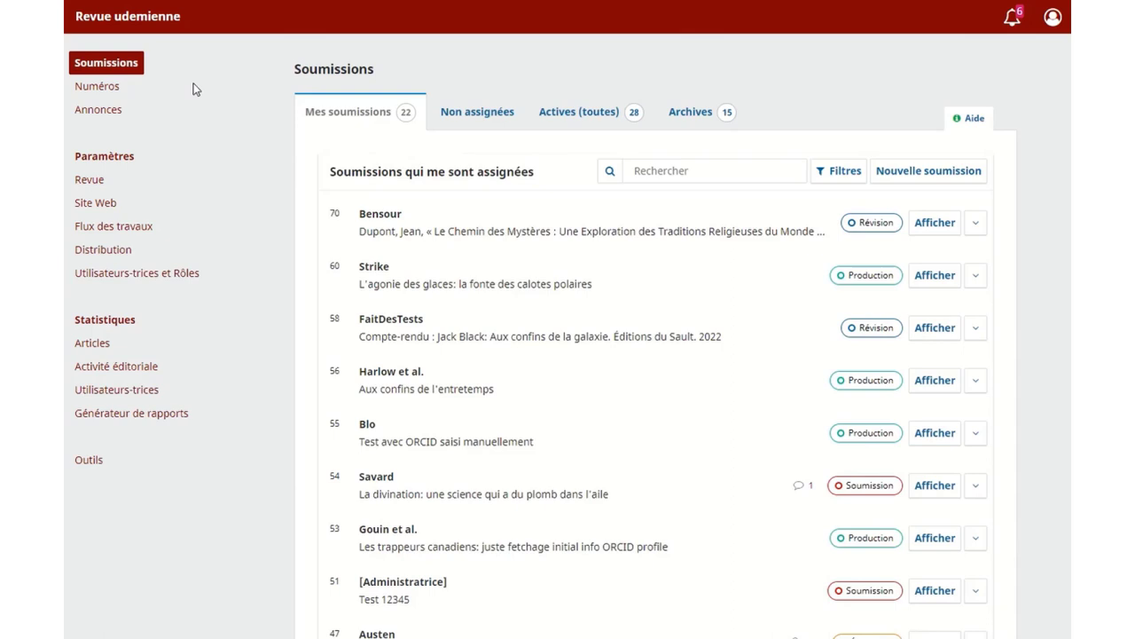
# View the Numéros page and the Annonces page, including its Types d'annonce section, and return to the announcements list.
pyautogui.click(109, 86)
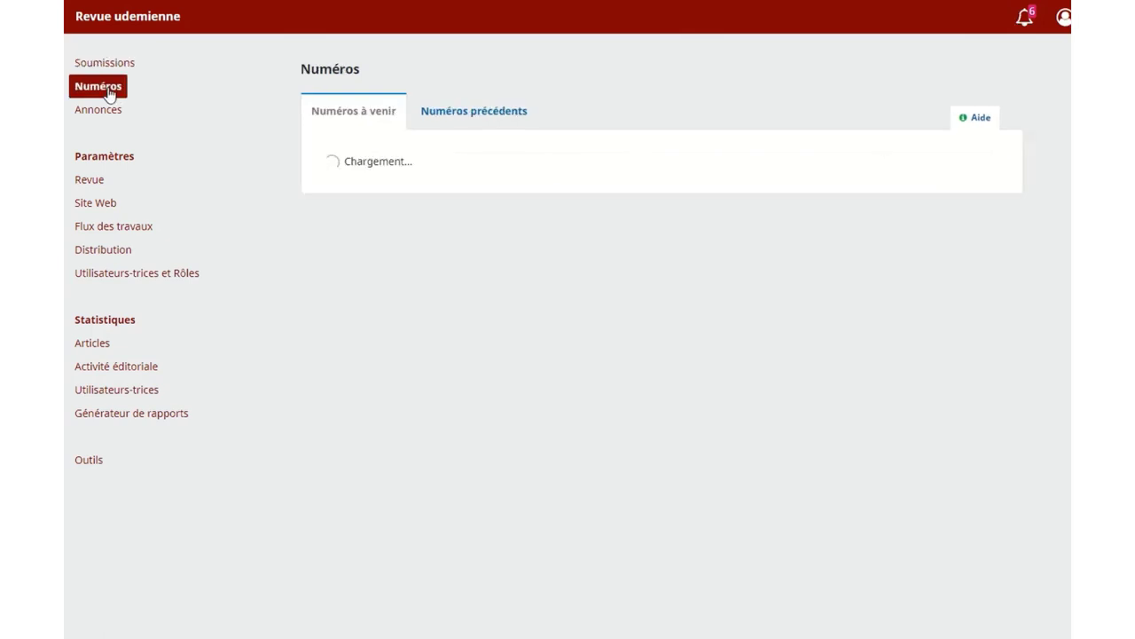
pyautogui.click(105, 118)
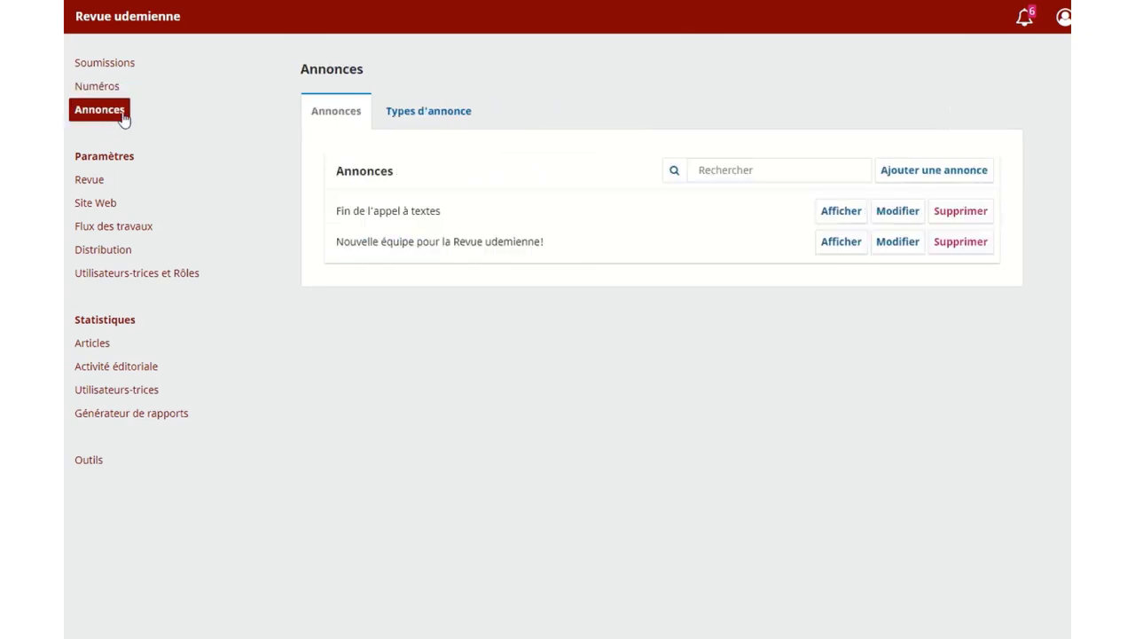
pyautogui.click(412, 120)
pyautogui.click(342, 121)
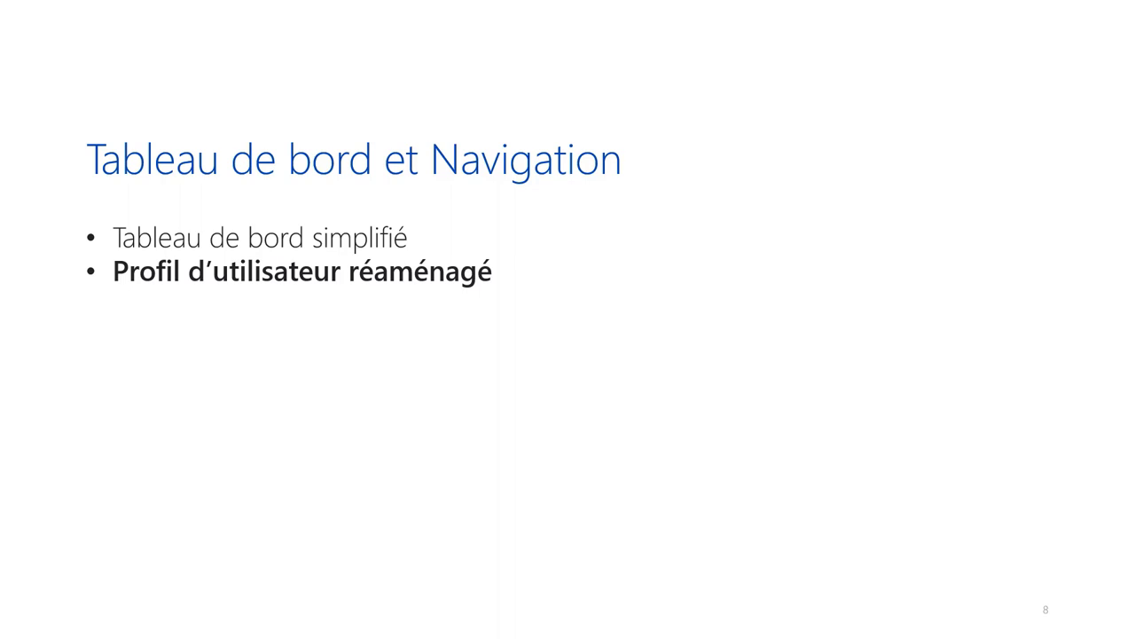
pyautogui.press('Right')
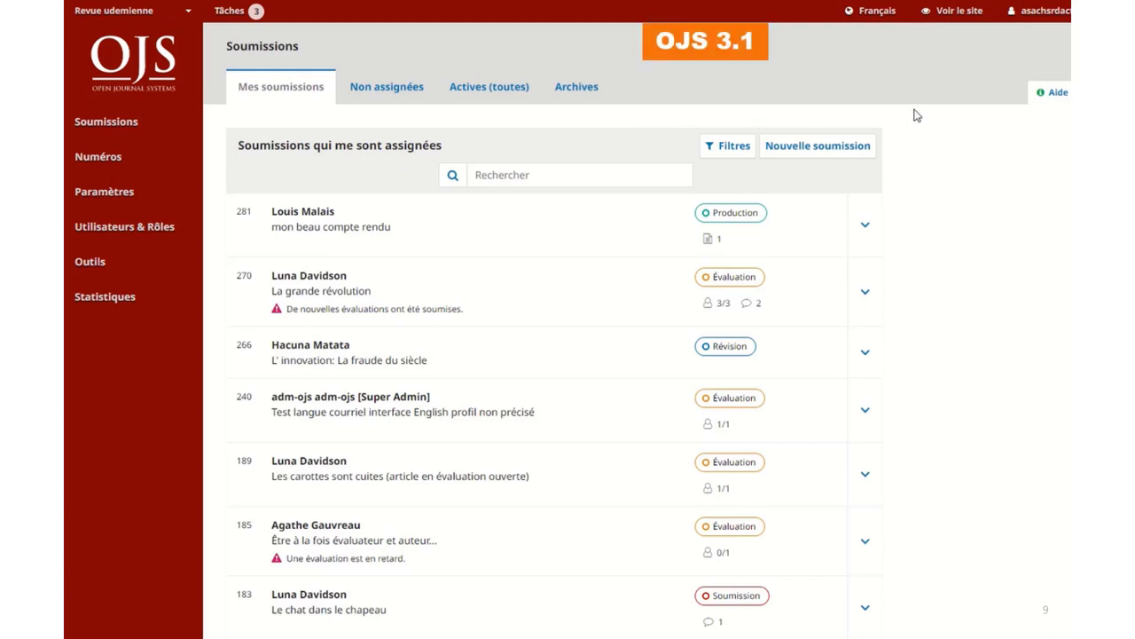
# View the journal's public site from the OJS 3.1 dashboard, and return to the Tableau de bord.
pyautogui.moveTo(869, 17)
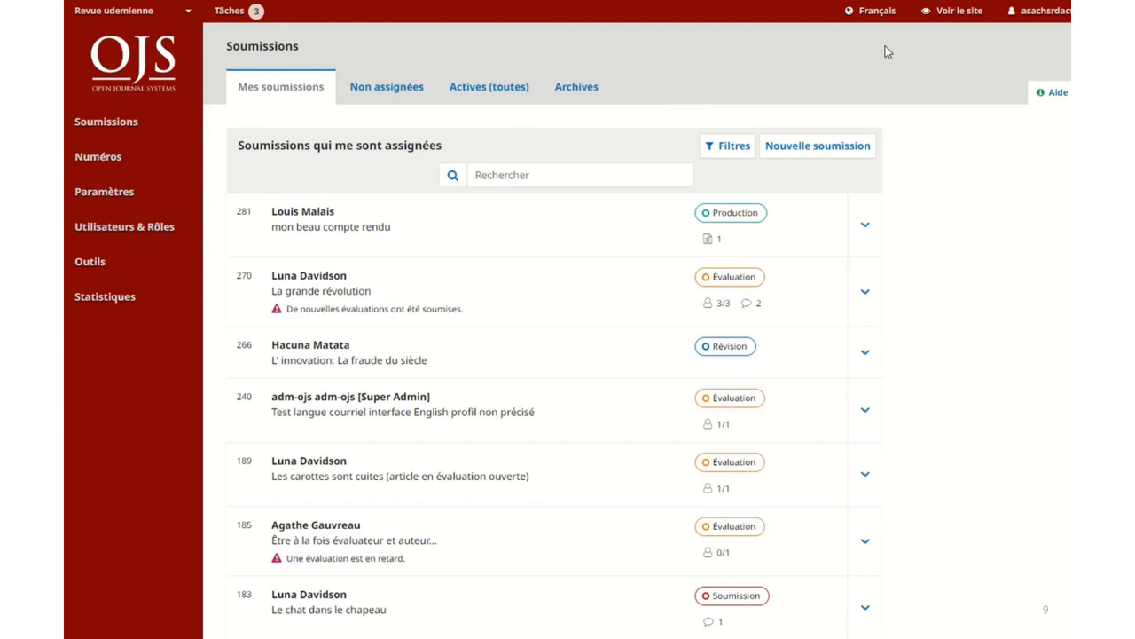
pyautogui.click(960, 13)
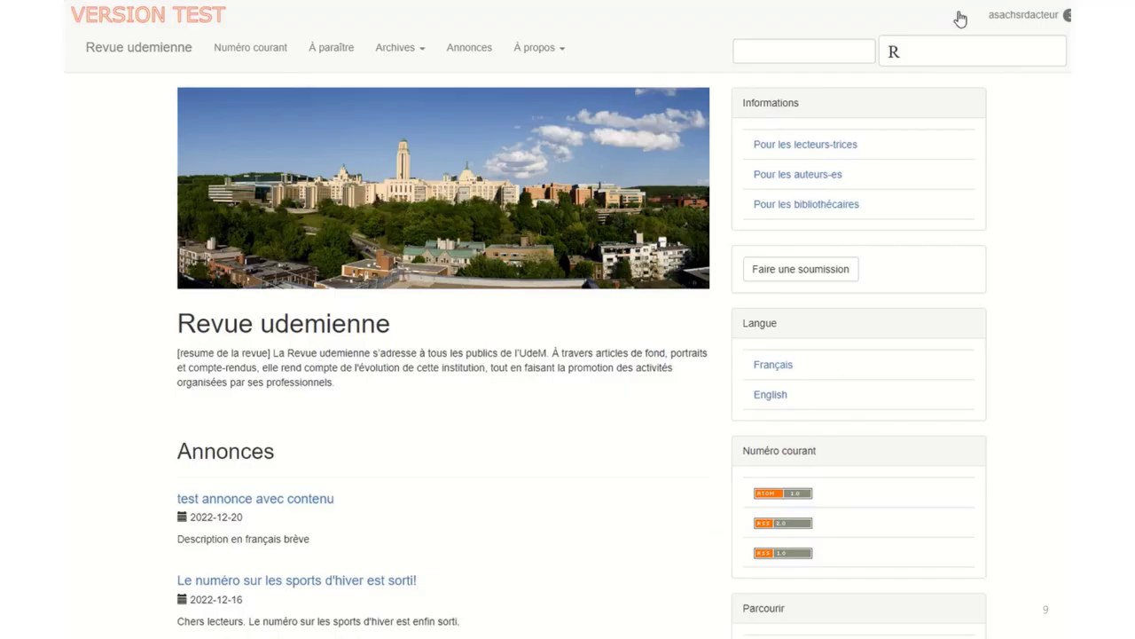
pyautogui.click(1009, 21)
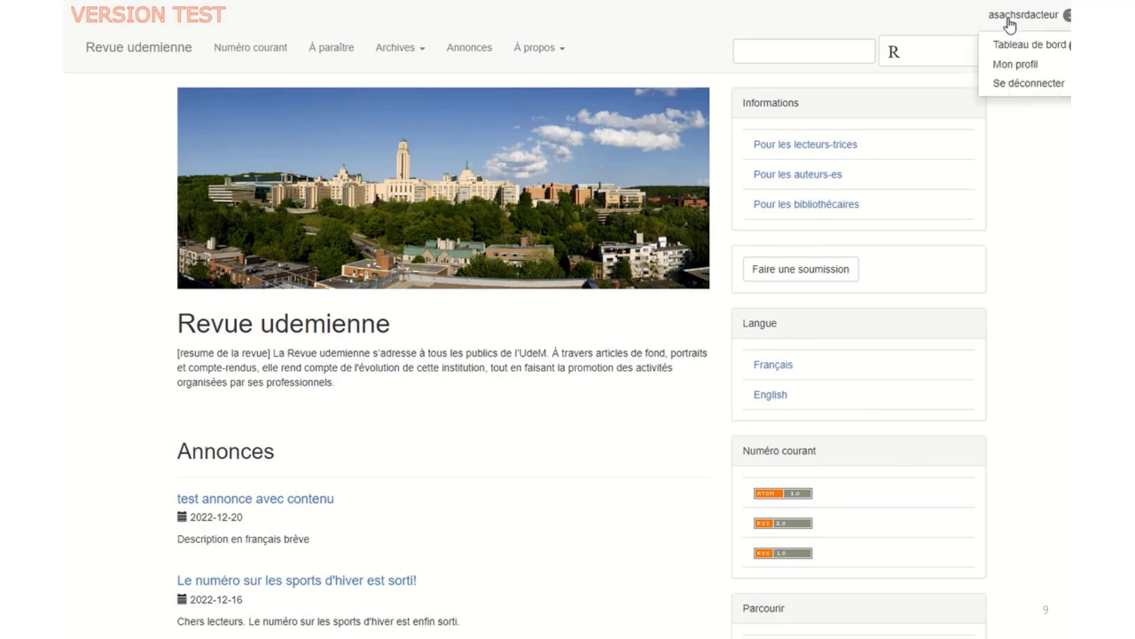
pyautogui.click(1014, 44)
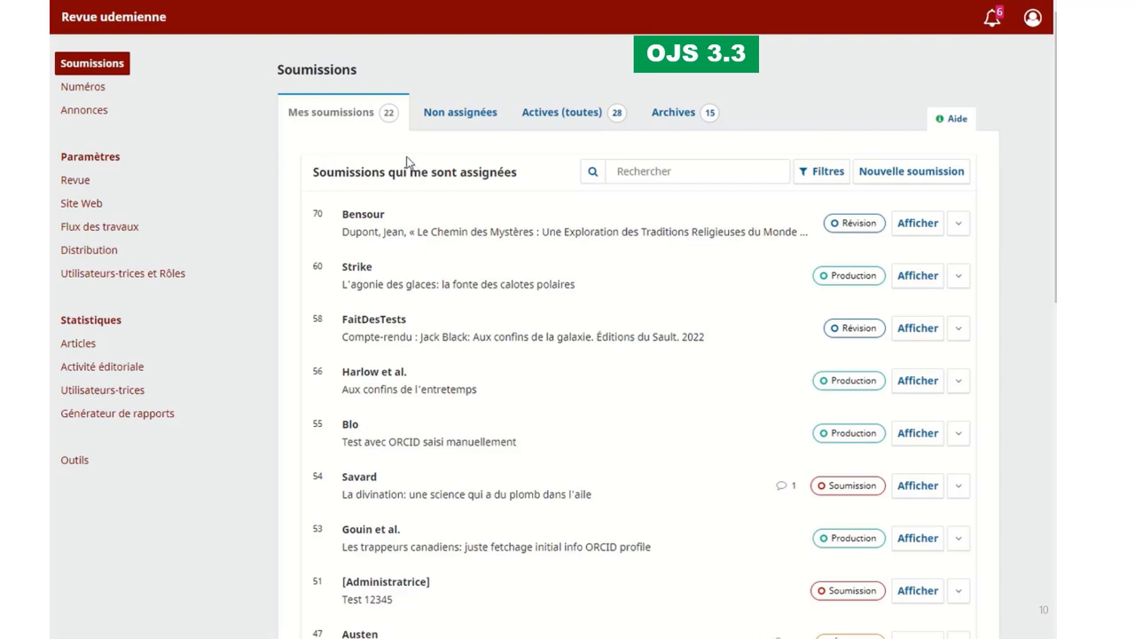
# Switch the dashboard's interface language to English and back to Français.
pyautogui.click(1036, 25)
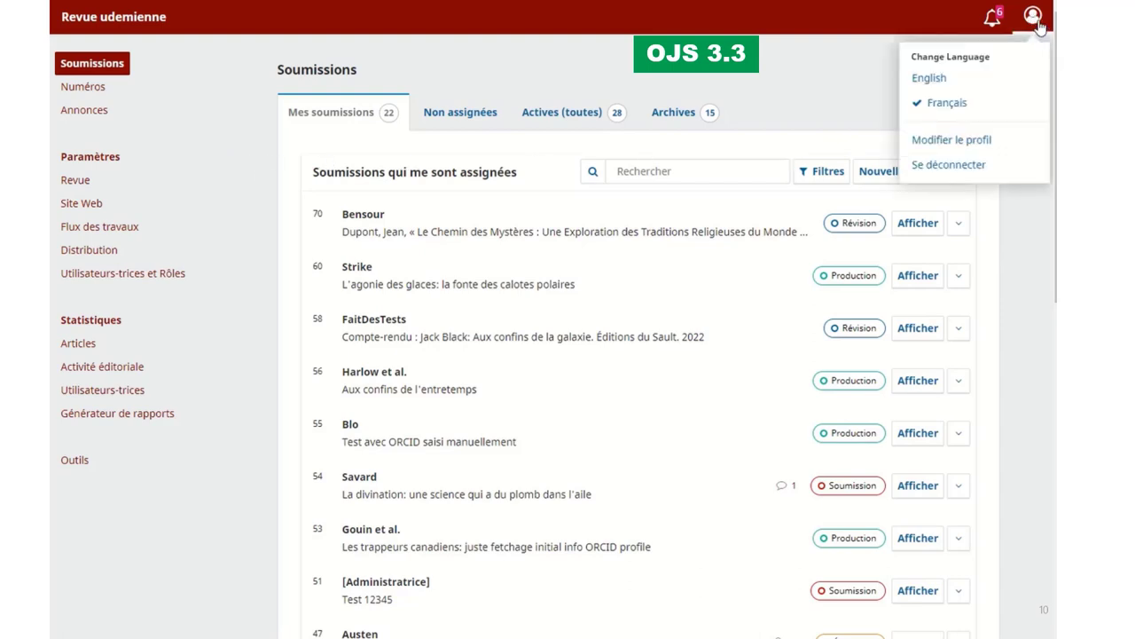
pyautogui.click(950, 81)
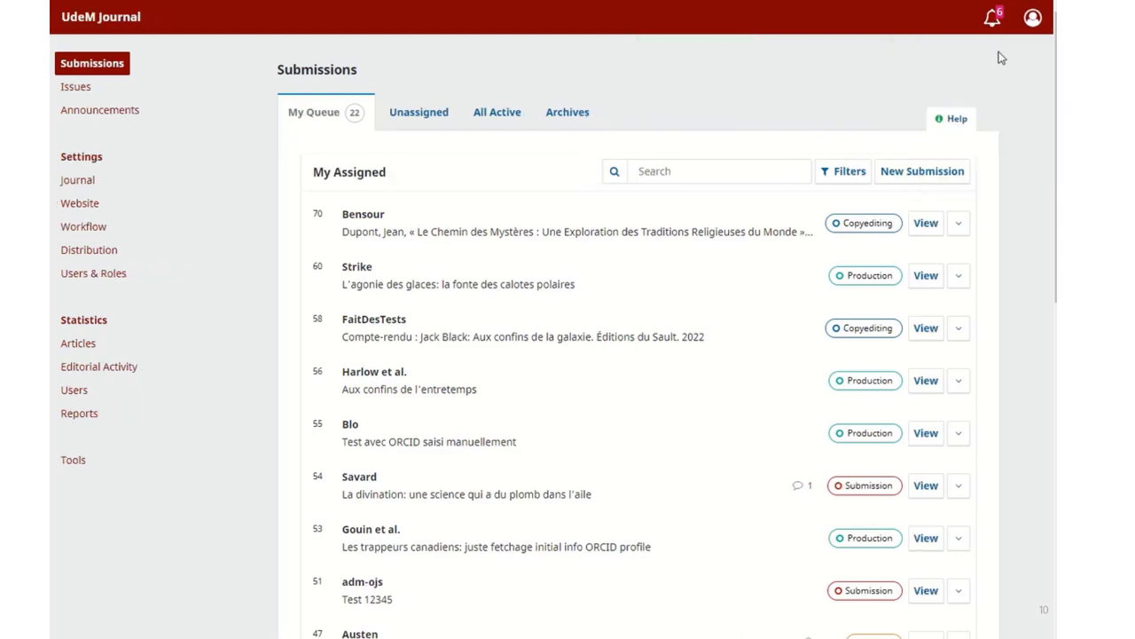
pyautogui.click(1034, 20)
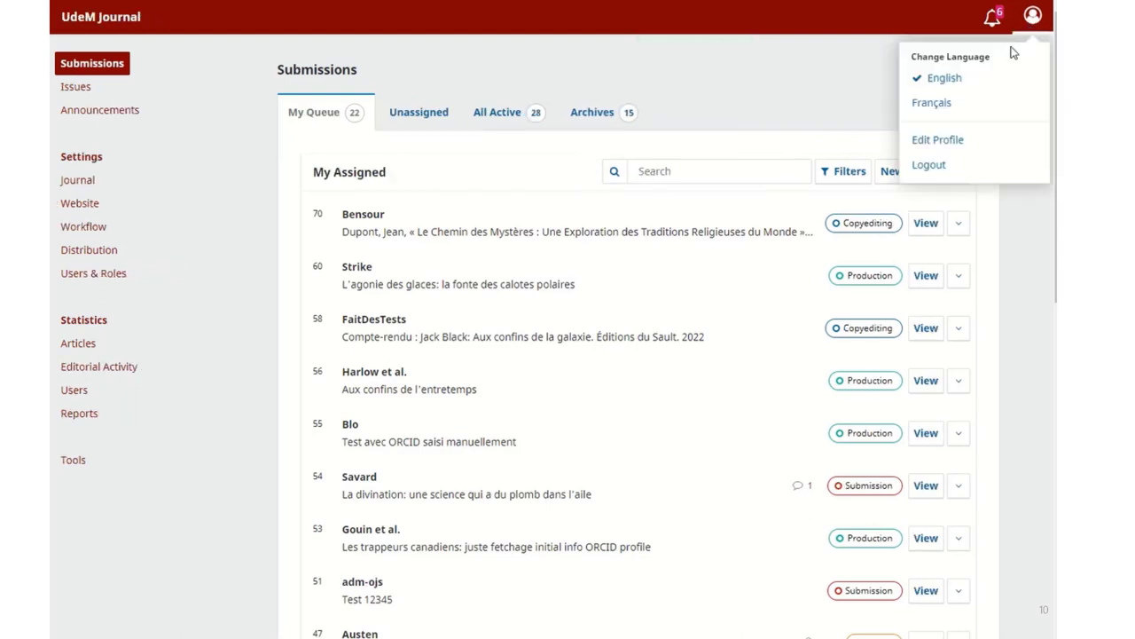
pyautogui.click(933, 102)
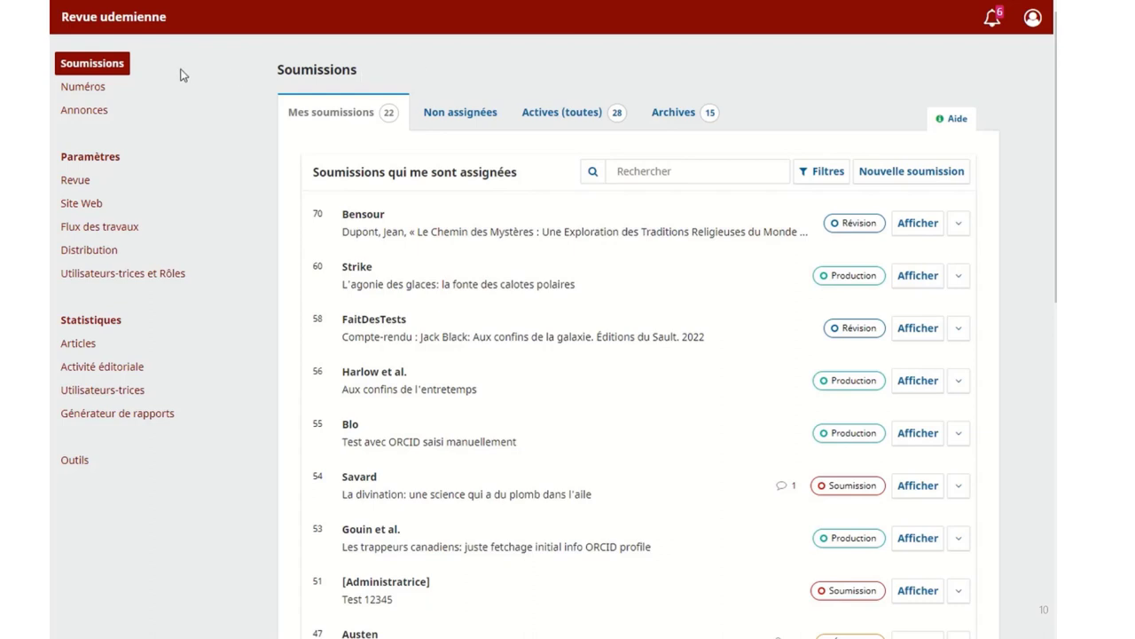
# Visit the Revue udemienne public home page from the OJS 3.3 dashboard, and go back to the Tableau de bord.
pyautogui.click(119, 25)
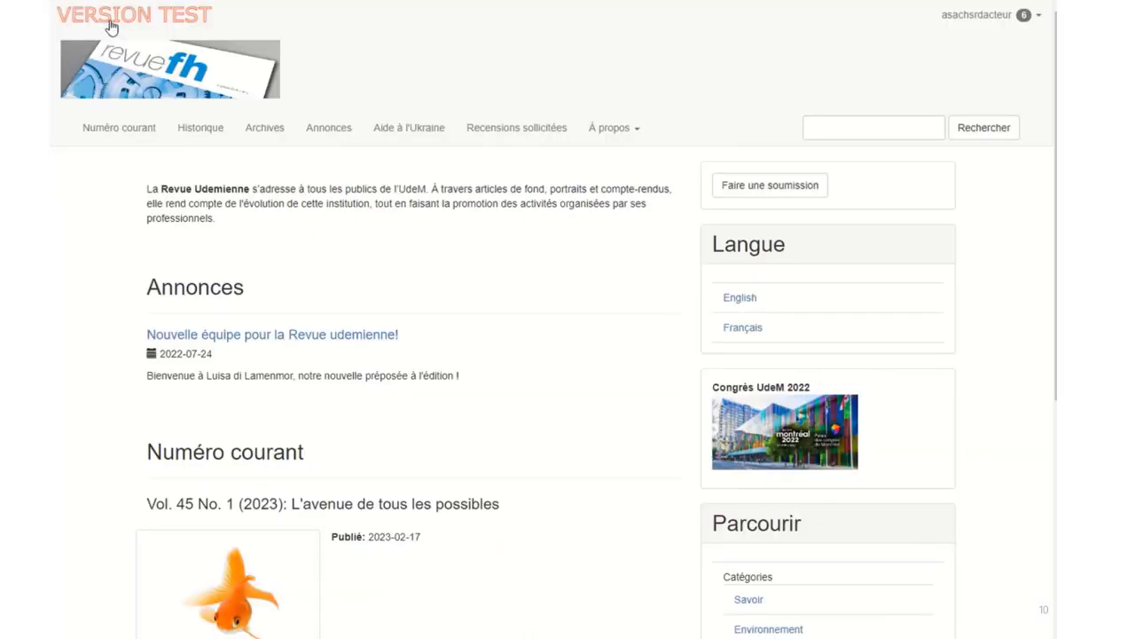
pyautogui.click(1004, 18)
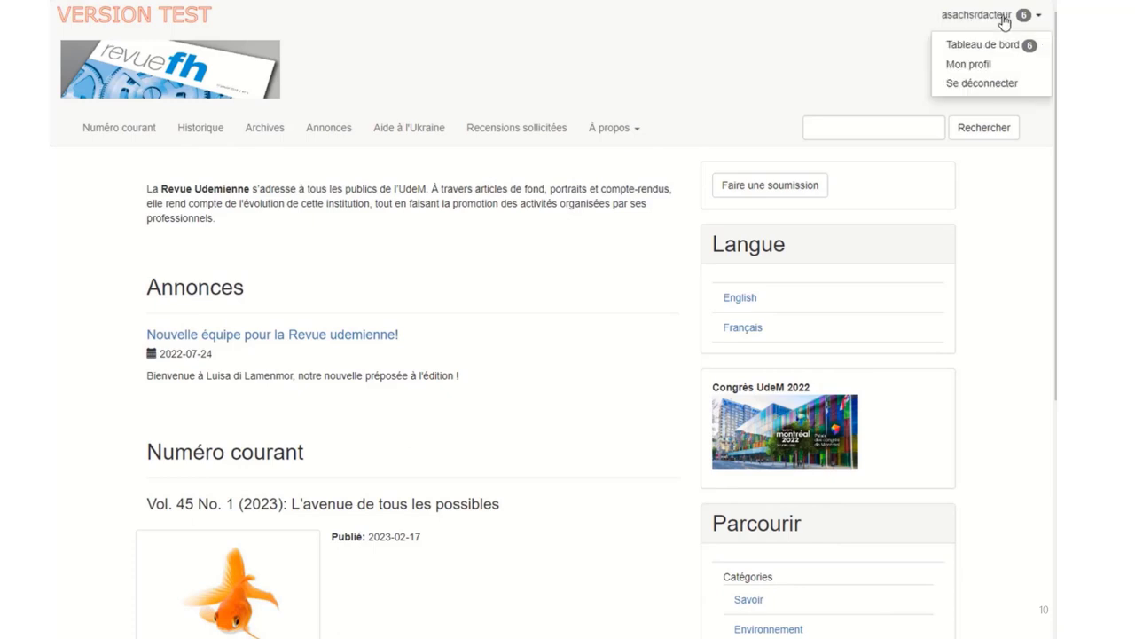
pyautogui.click(999, 48)
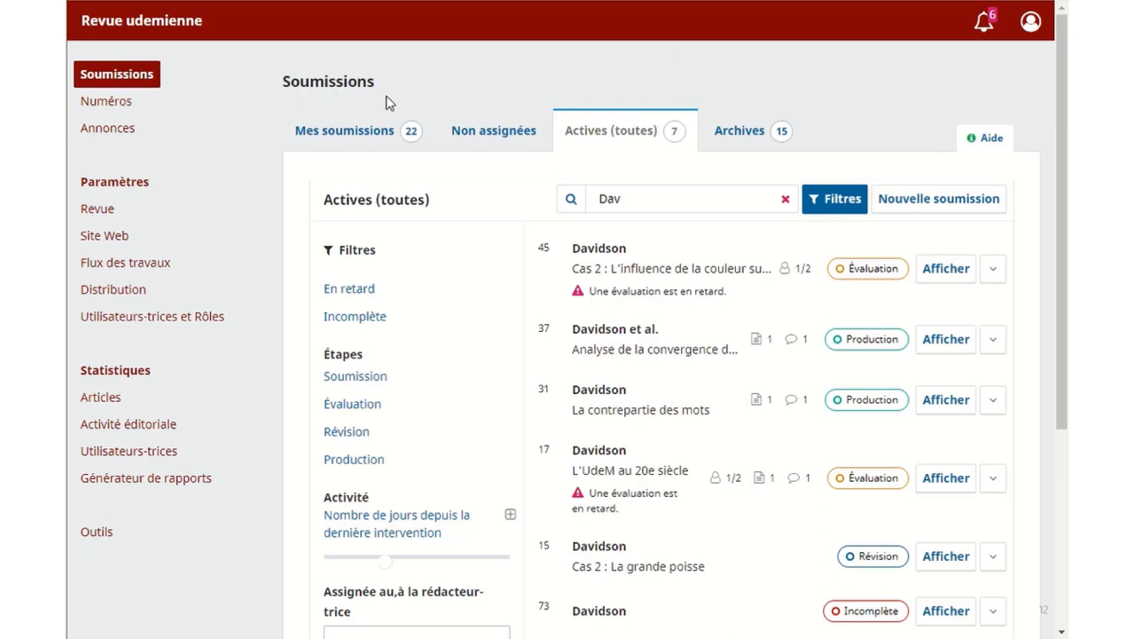
# Clear the existing search in the active submissions and search by submission number 6.
pyautogui.click(768, 207)
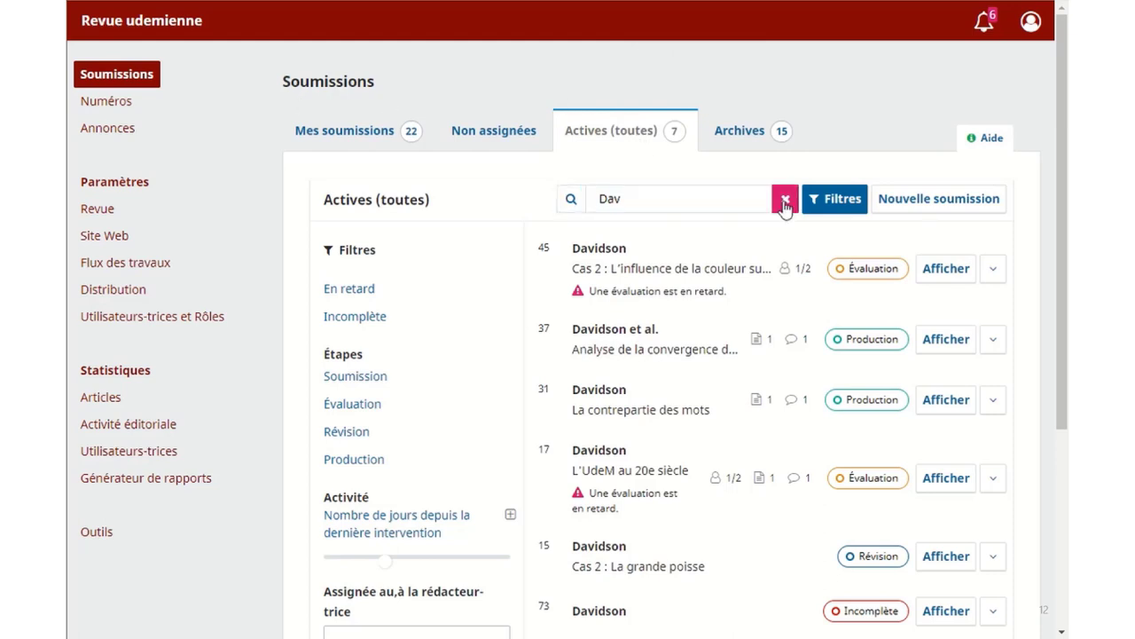
pyautogui.click(785, 201)
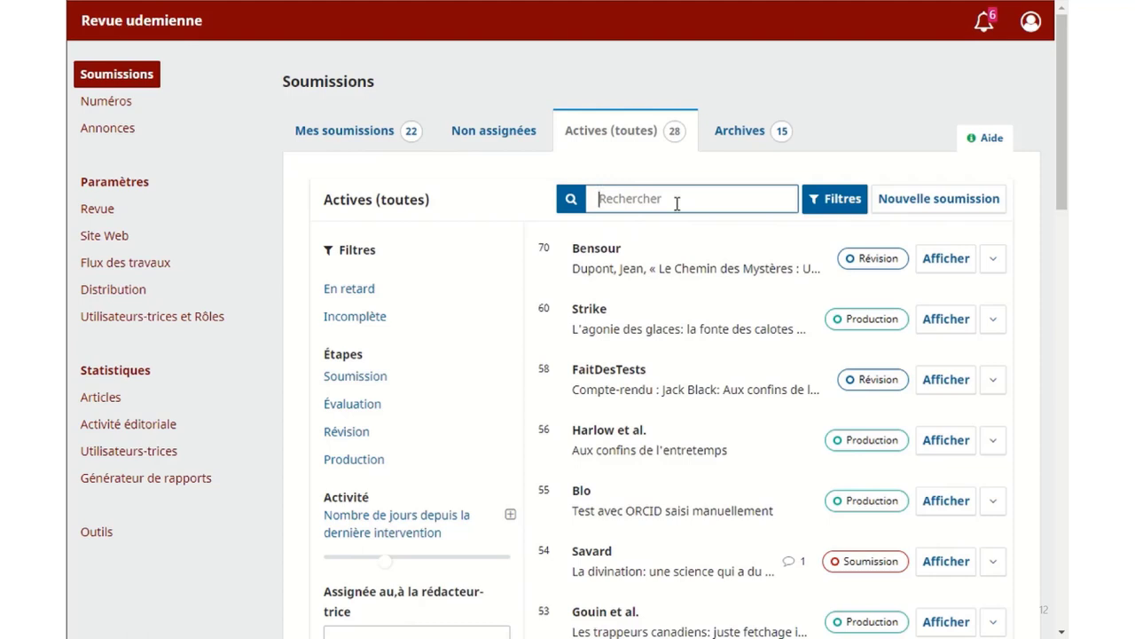
pyautogui.write('6')
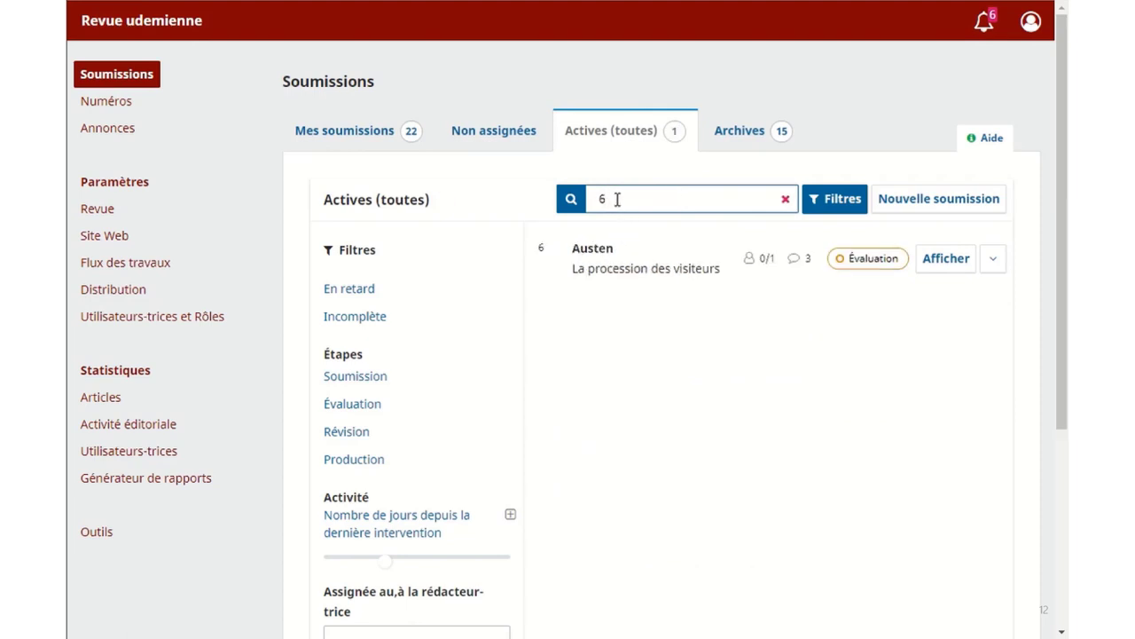
# Replace the number search in the active submissions with an author's surname, and clear the search.
pyautogui.click(785, 198)
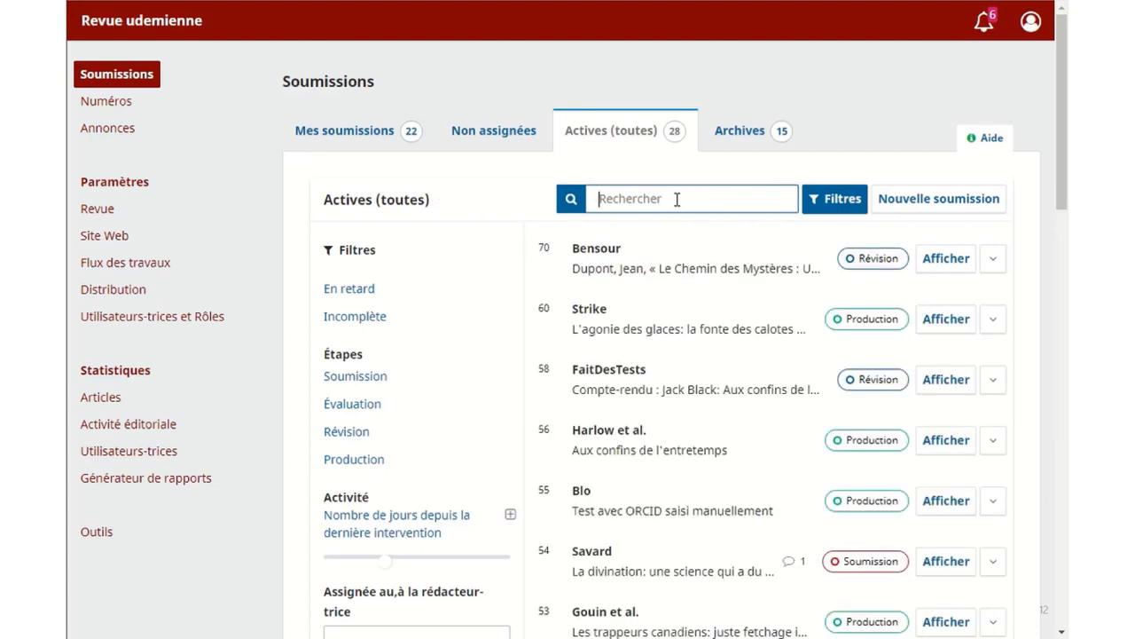
pyautogui.write('Austen')
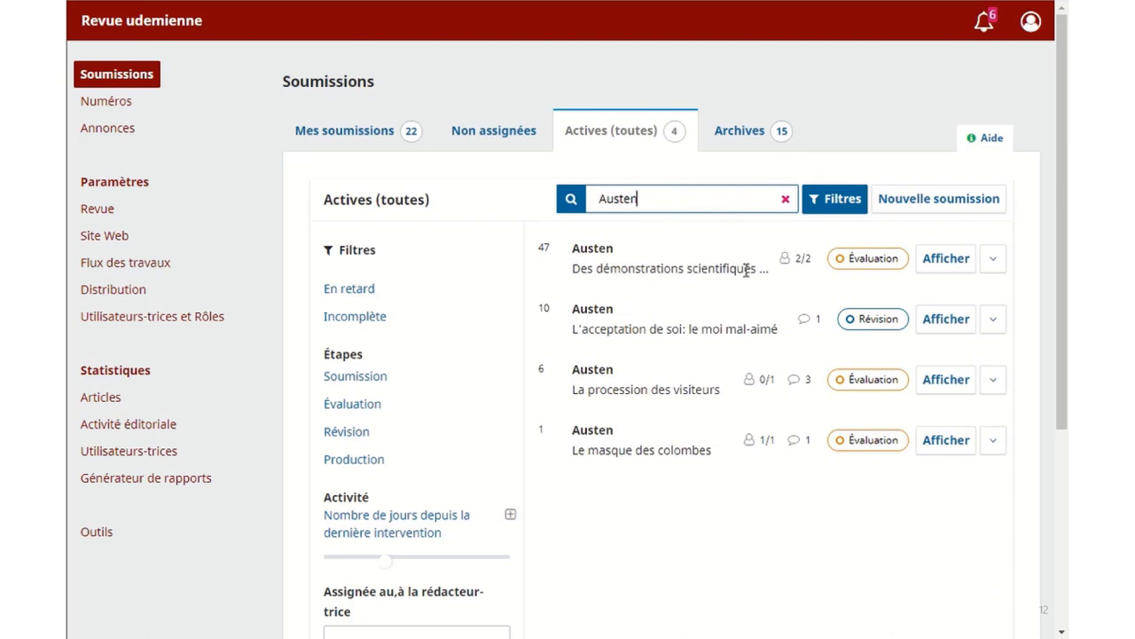
pyautogui.click(785, 199)
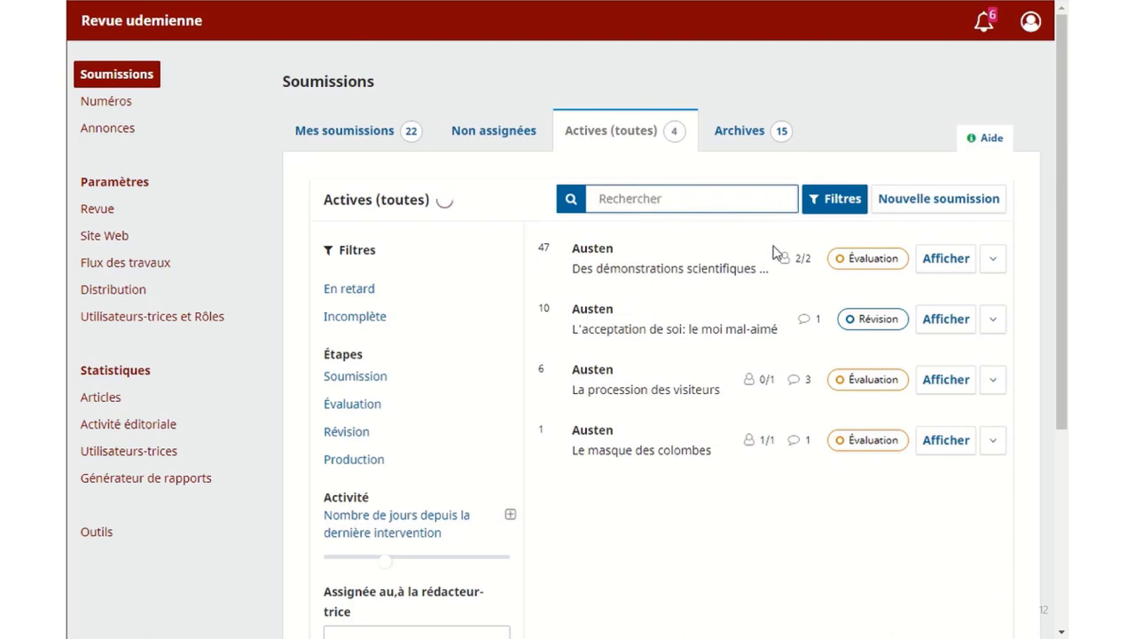
# Examine the filter options for active submissions, including stages, activity, assigned editor, journal sections and issues.
pyautogui.click(834, 206)
pyautogui.click(829, 204)
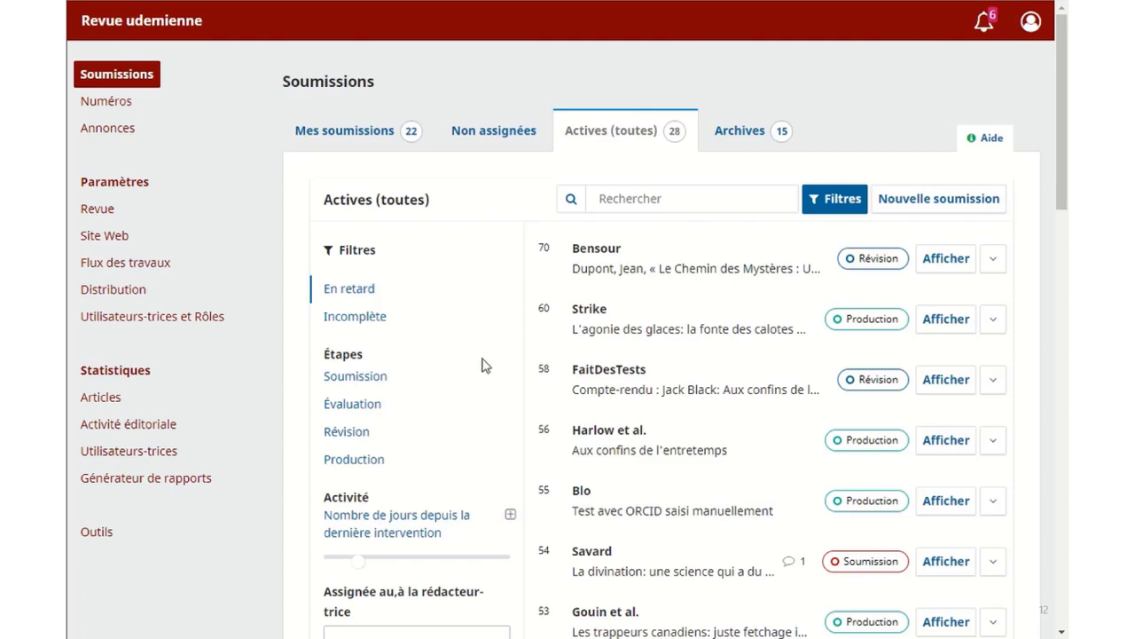
pyautogui.scroll(-1, 450, 344)
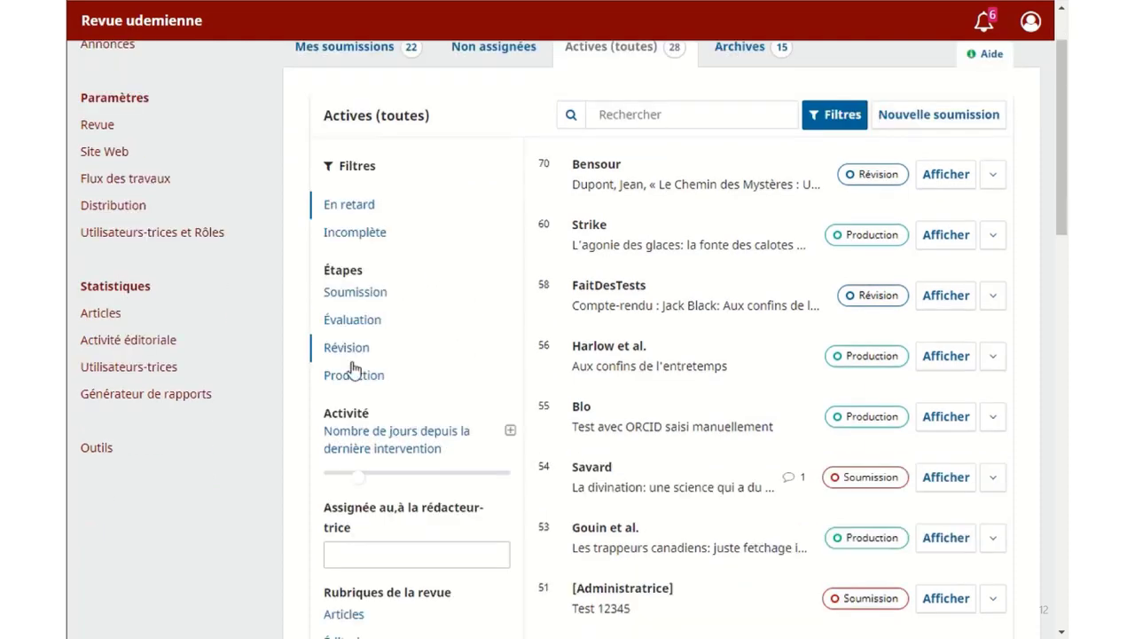
pyautogui.scroll(-2, 426, 338)
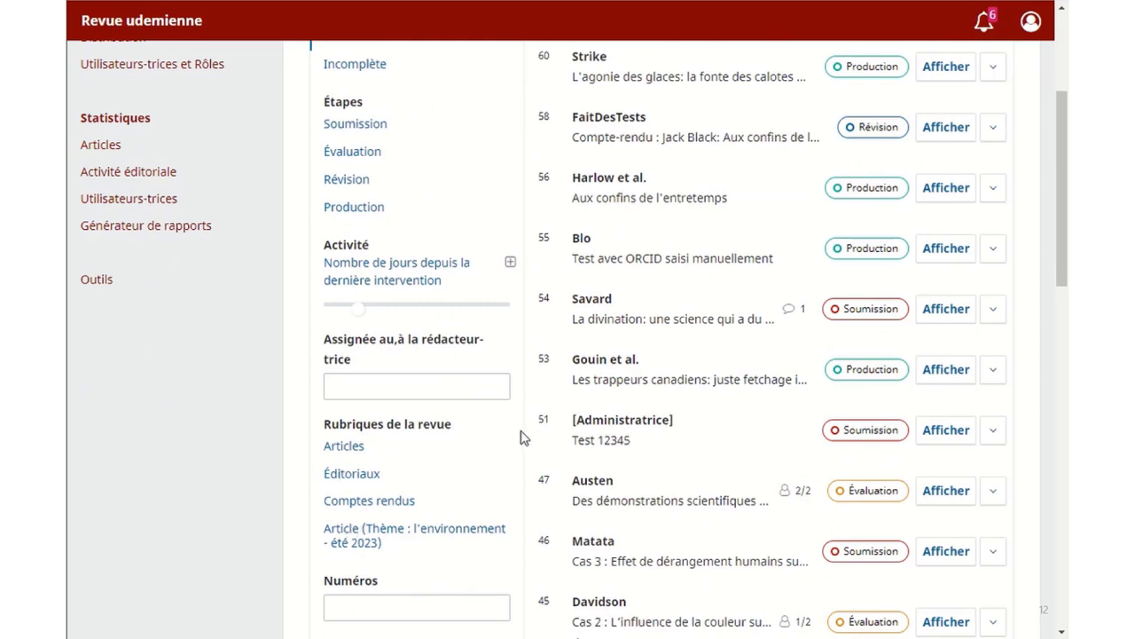
pyautogui.scroll(1, 518, 440)
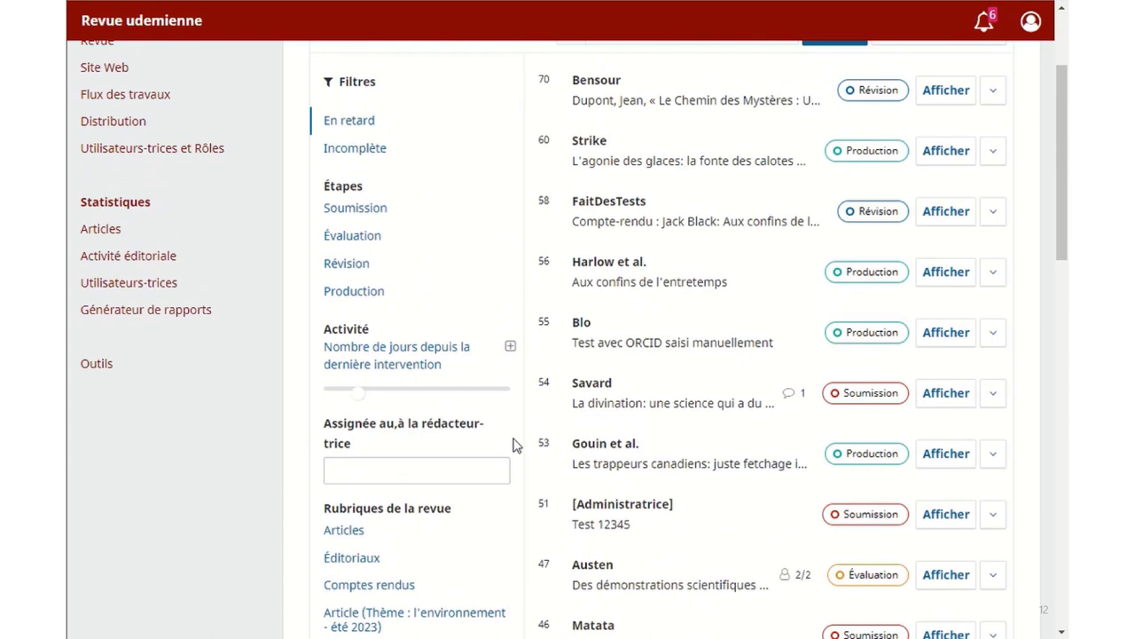
# Filter the active submissions by number of days since the last activity, adjust the threshold to 31, and remove the filter.
pyautogui.scroll(1, 518, 446)
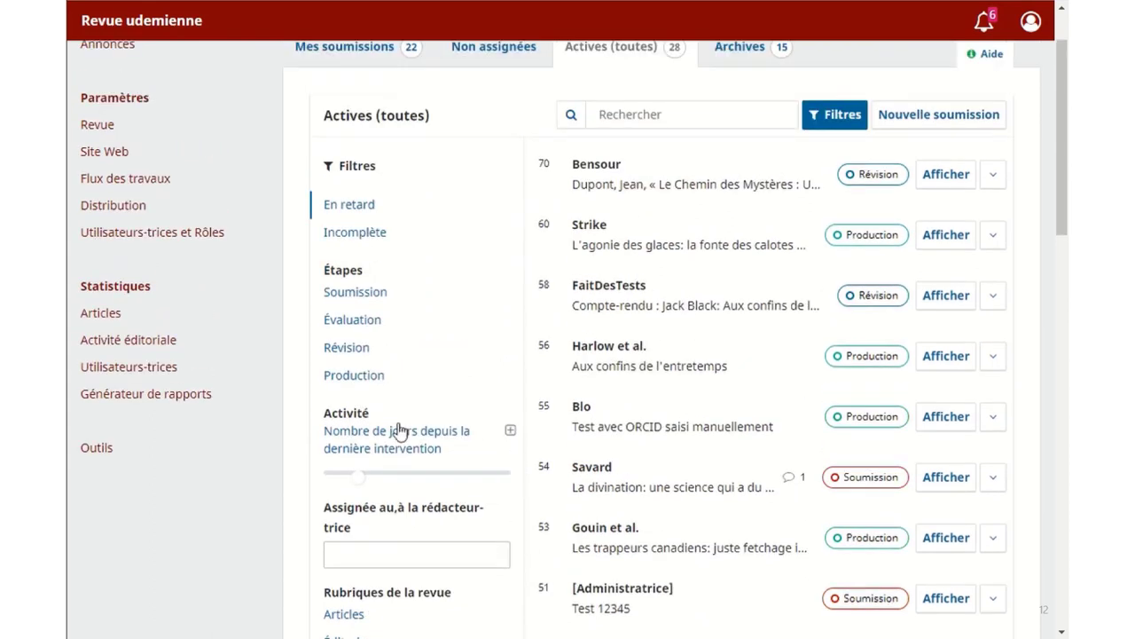
pyautogui.click(512, 435)
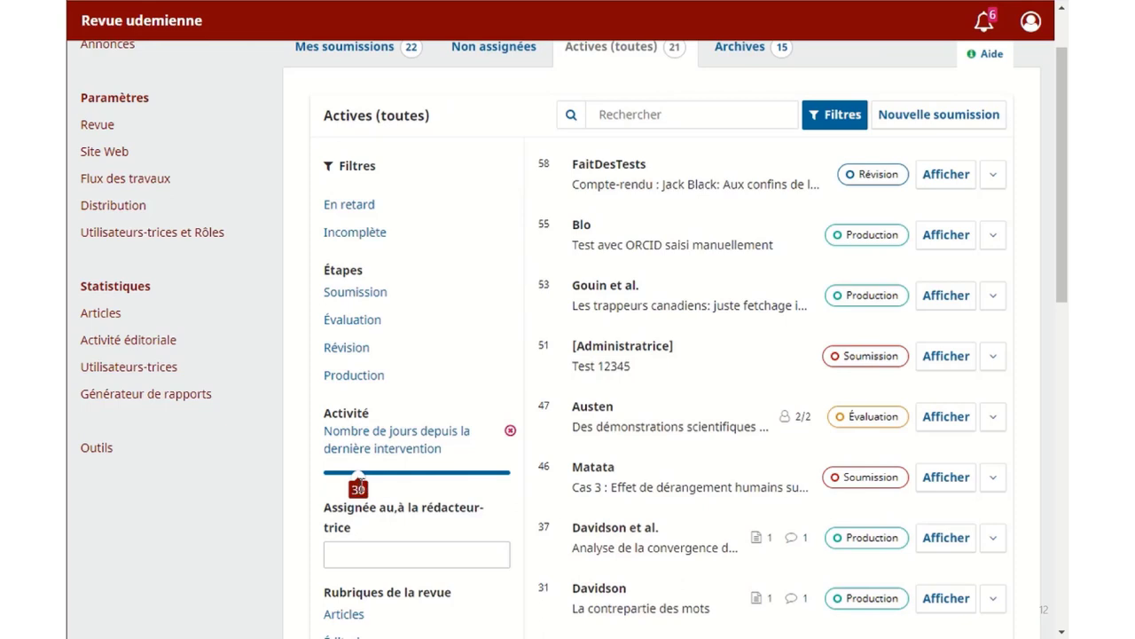
pyautogui.moveTo(357, 479); pyautogui.dragTo(347, 486)
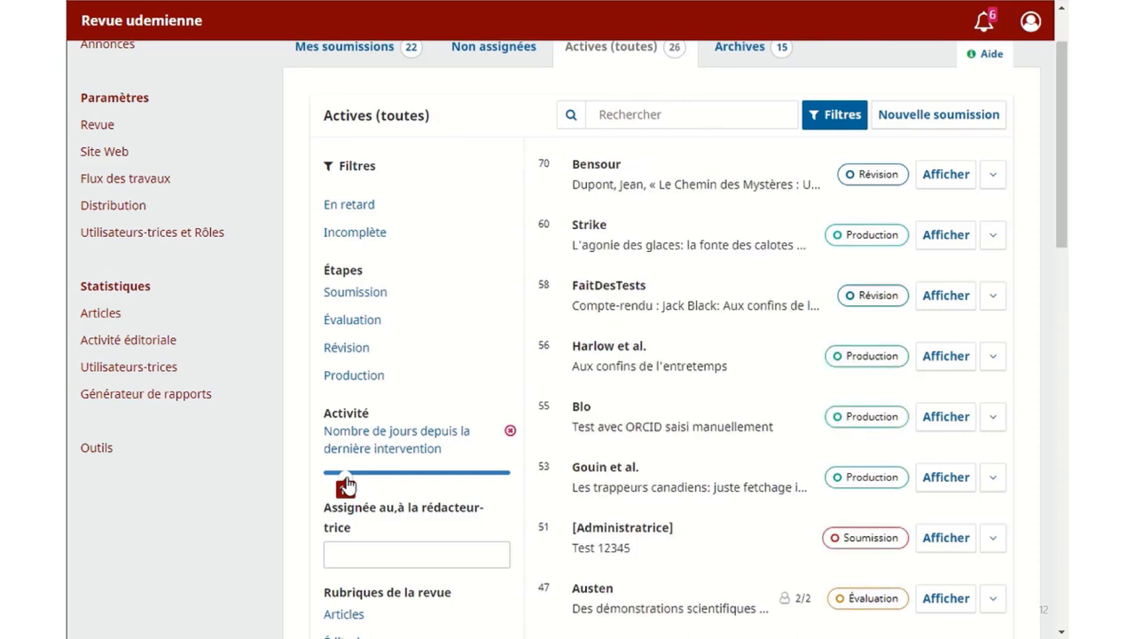
pyautogui.moveTo(346, 486)
pyautogui.mouseDown()
pyautogui.moveTo(381, 486)
pyautogui.moveTo(361, 480)
pyautogui.mouseUp()
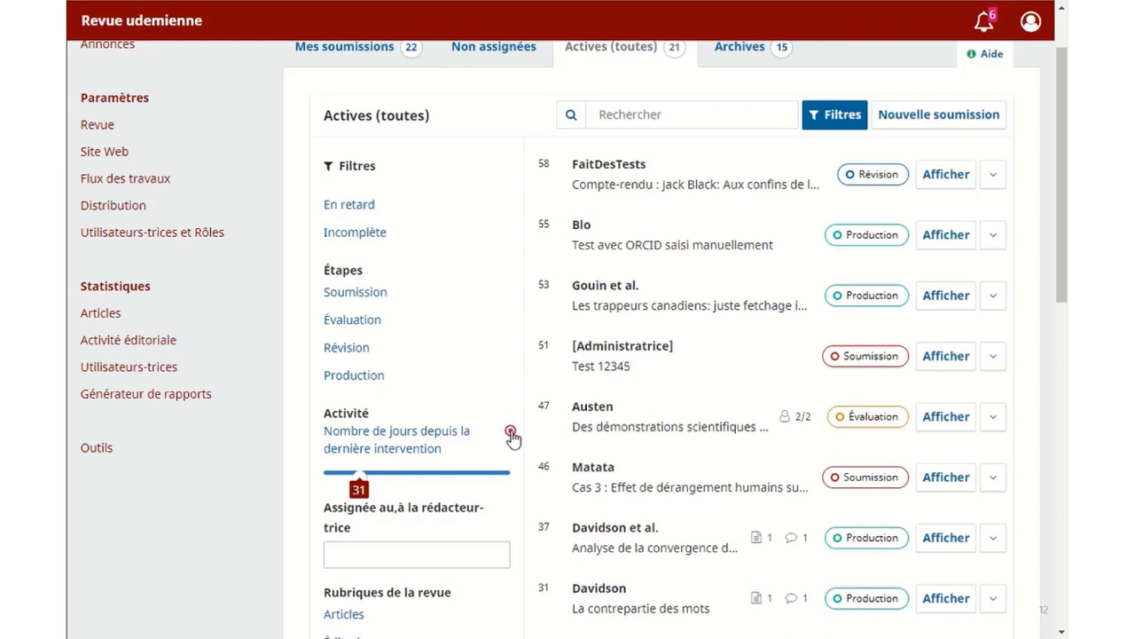
pyautogui.click(511, 433)
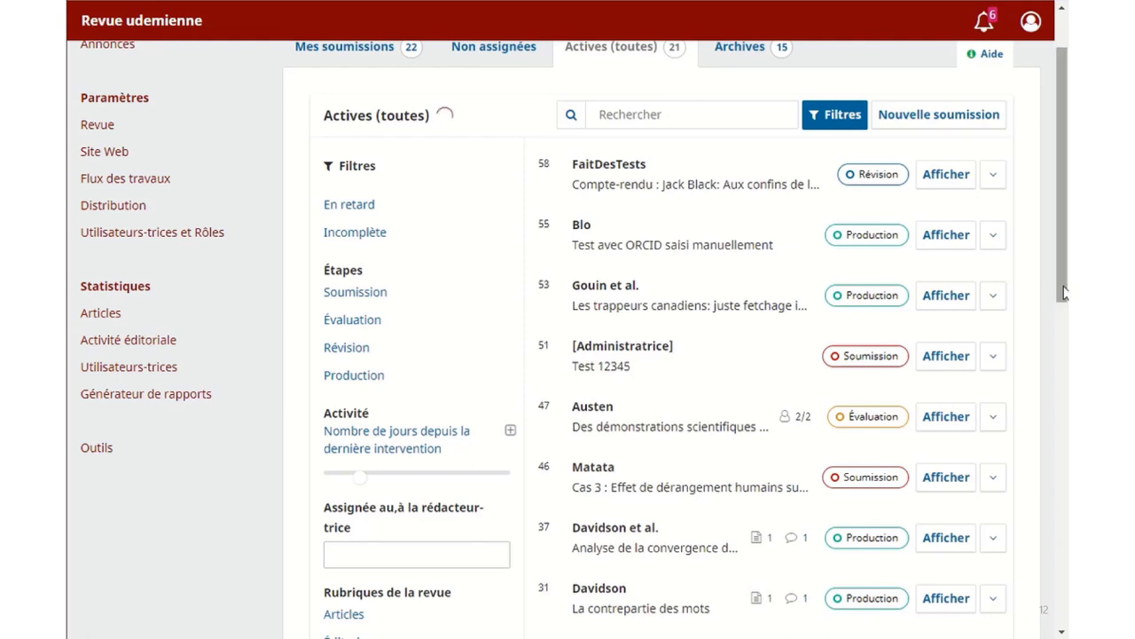
# Filter the active submissions by an assigned editor, choosing the editor from the name suggestions.
pyautogui.scroll(-2, 1064, 302)
pyautogui.scroll(-3, 1064, 319)
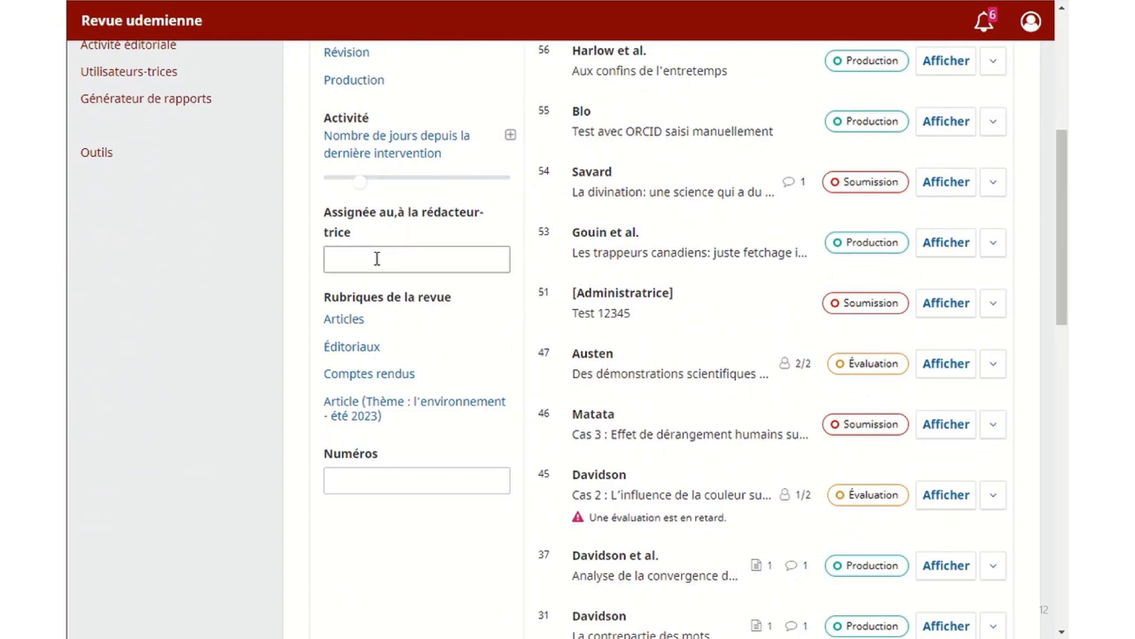
pyautogui.click(376, 260)
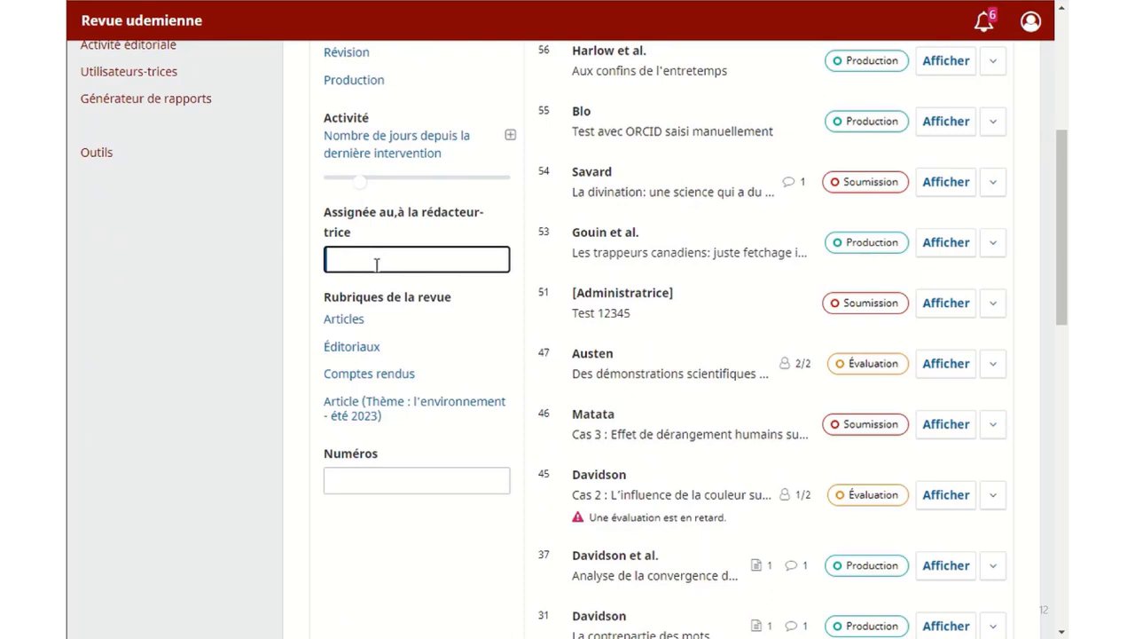
pyautogui.write('An')
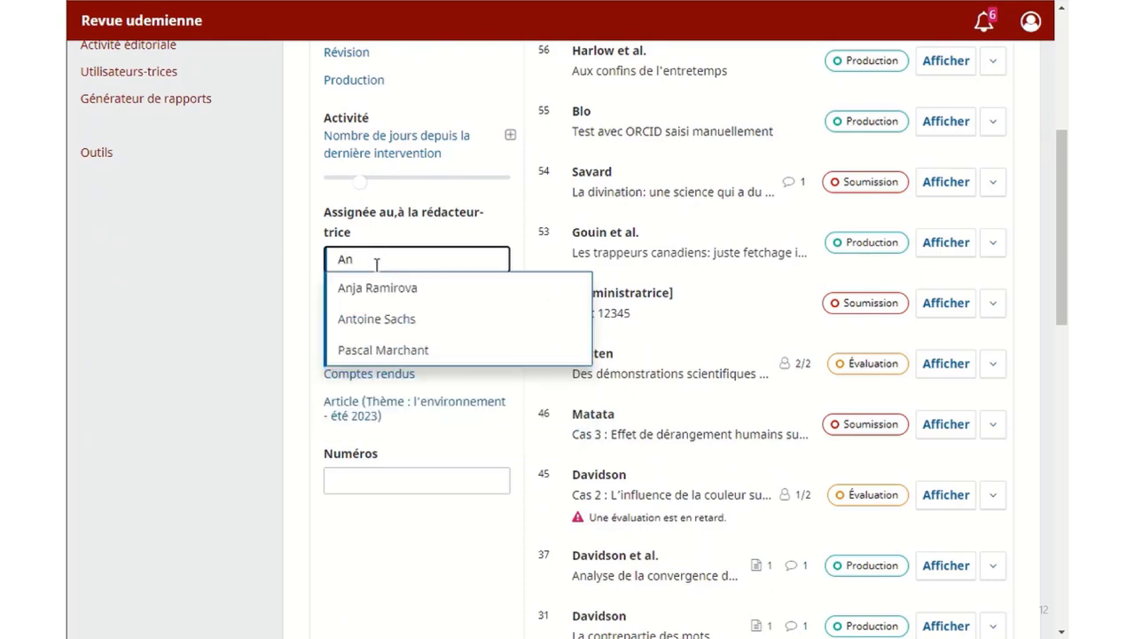
pyautogui.write('j')
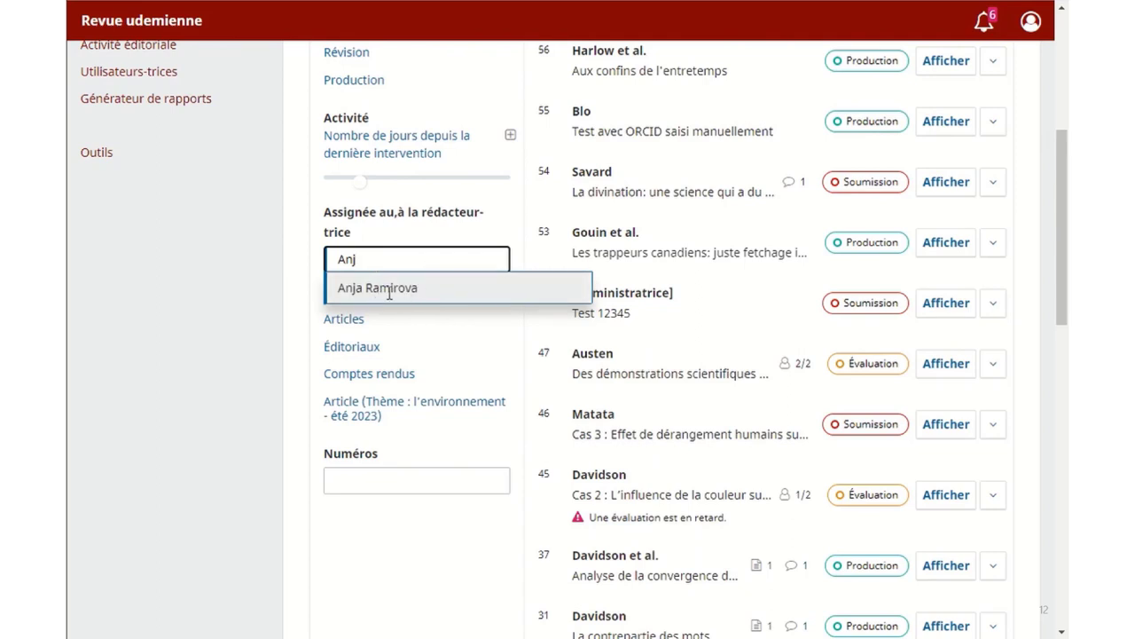
pyautogui.click(384, 290)
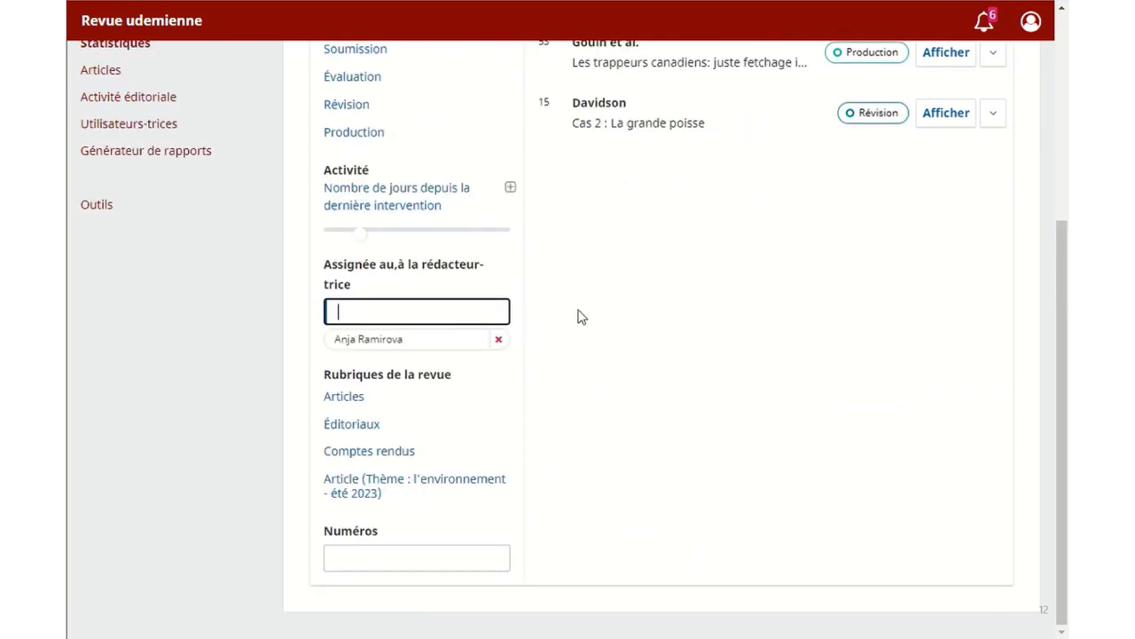
# Review the active submissions assigned to the chosen editor, and remove the editor filter.
pyautogui.scroll(3, 630, 334)
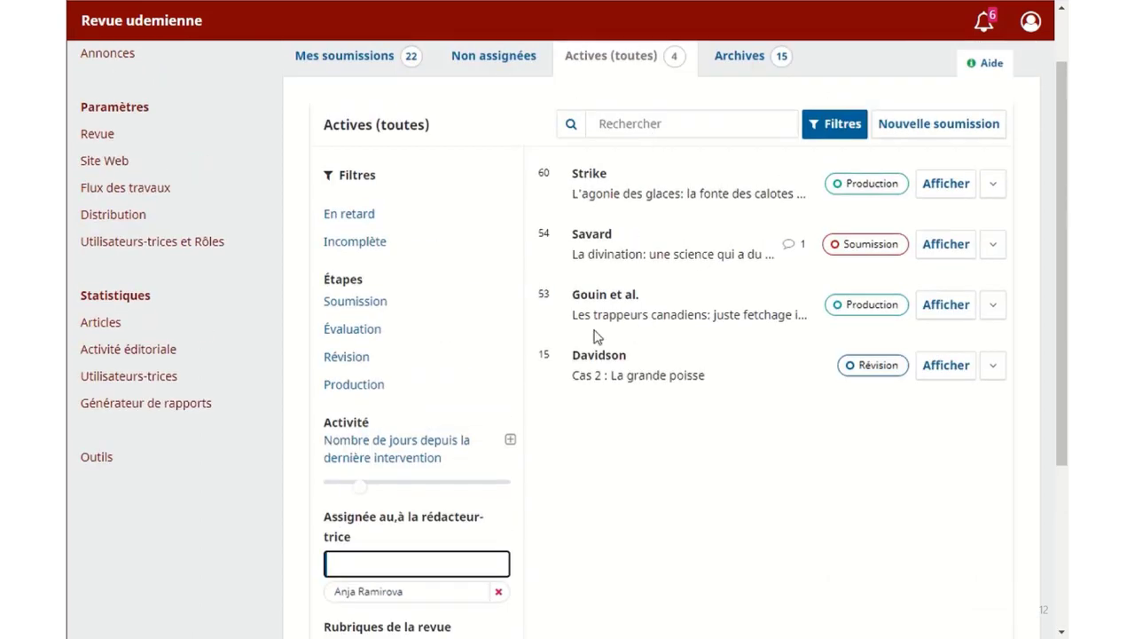
pyautogui.scroll(1, 856, 213)
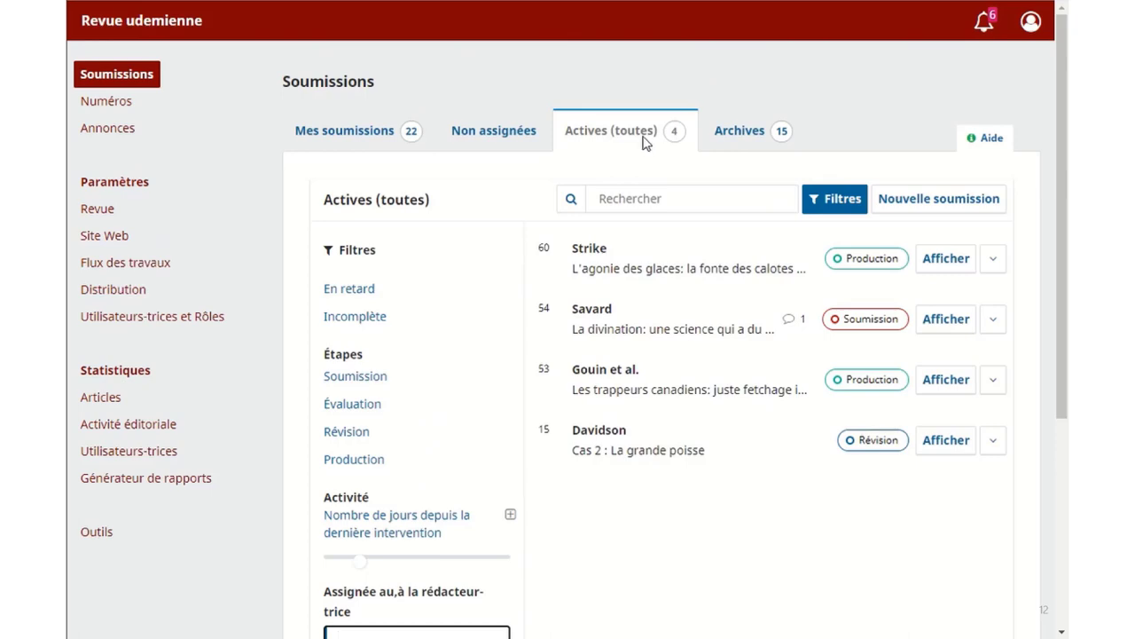
pyautogui.scroll(-3, 665, 470)
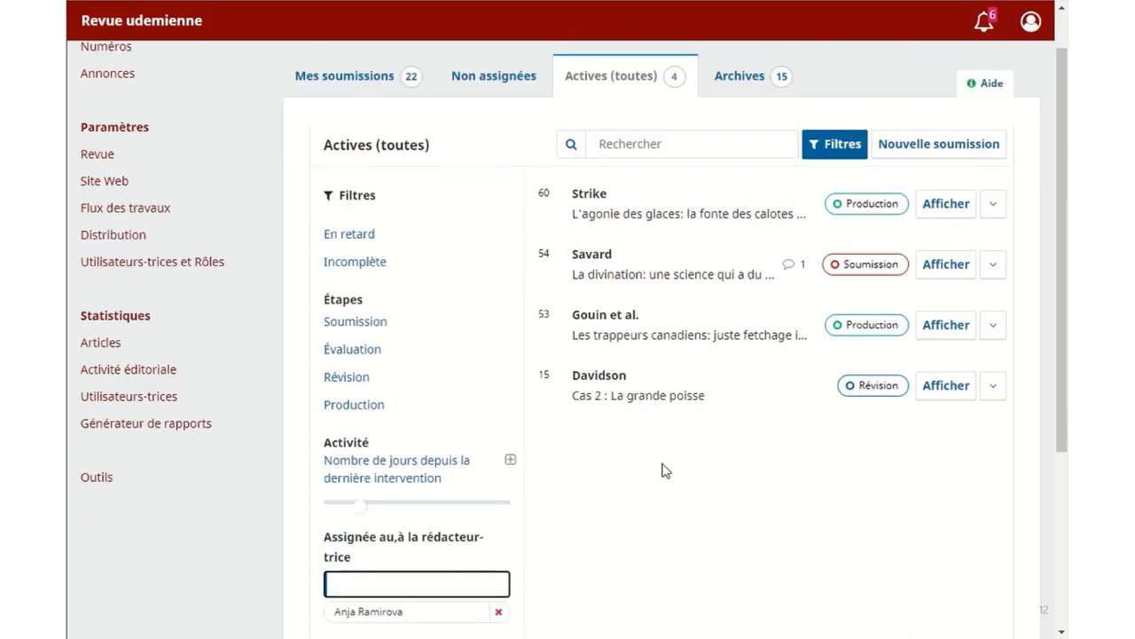
pyautogui.scroll(-1, 670, 444)
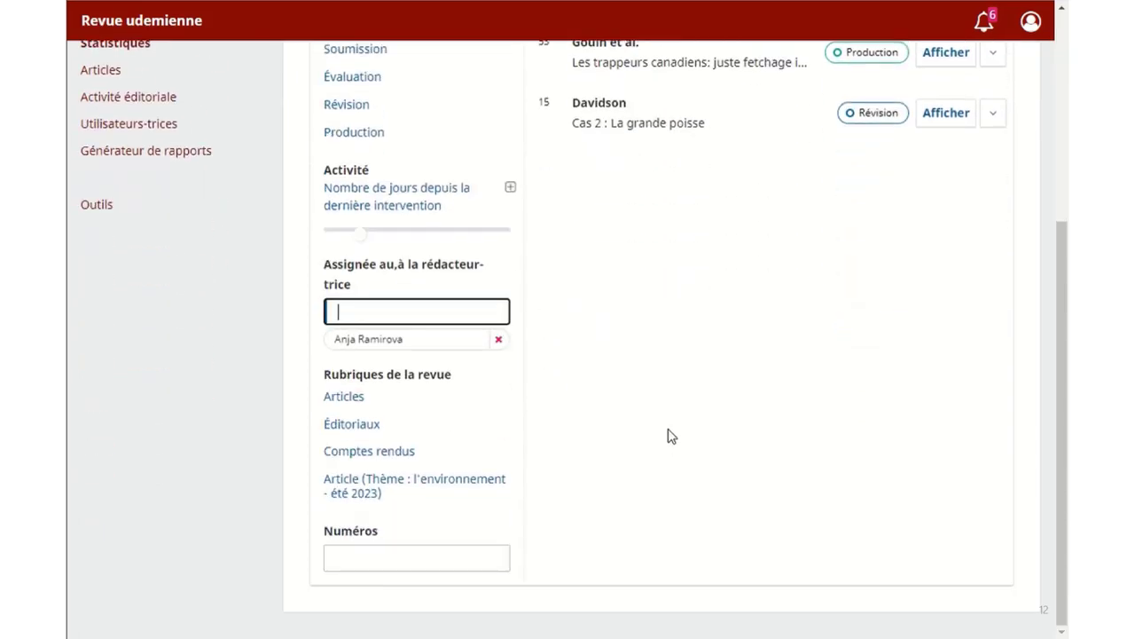
pyautogui.click(498, 339)
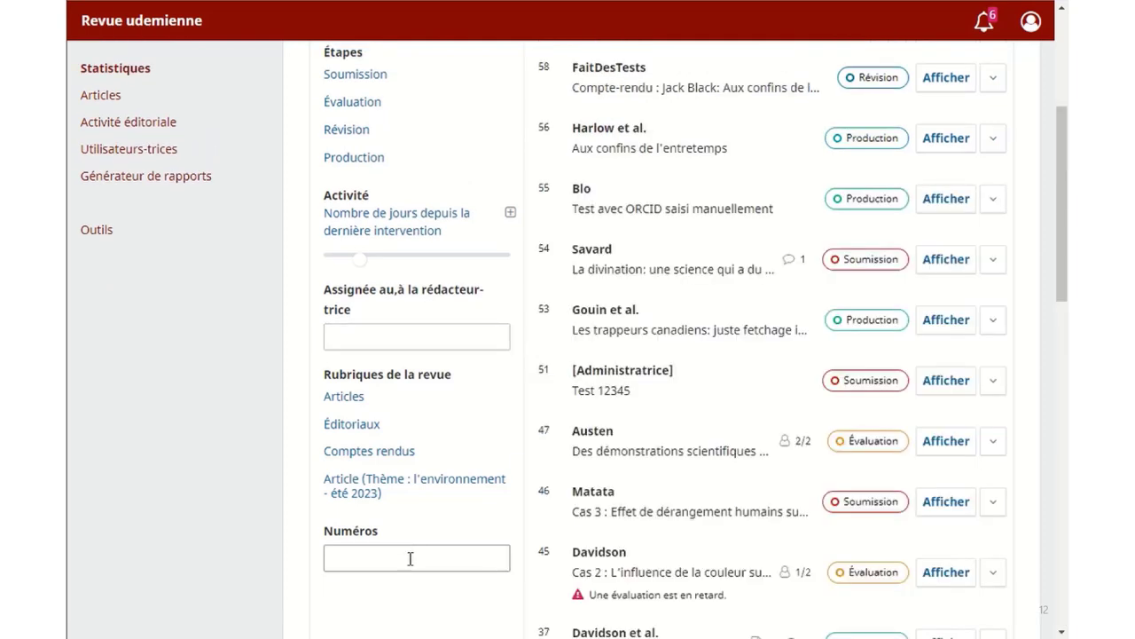
# Filter the active submissions by the issue Vol. 34 No. 2 (2022): Le grand retour de l'inconscient collectif, and view the results.
pyautogui.click(406, 554)
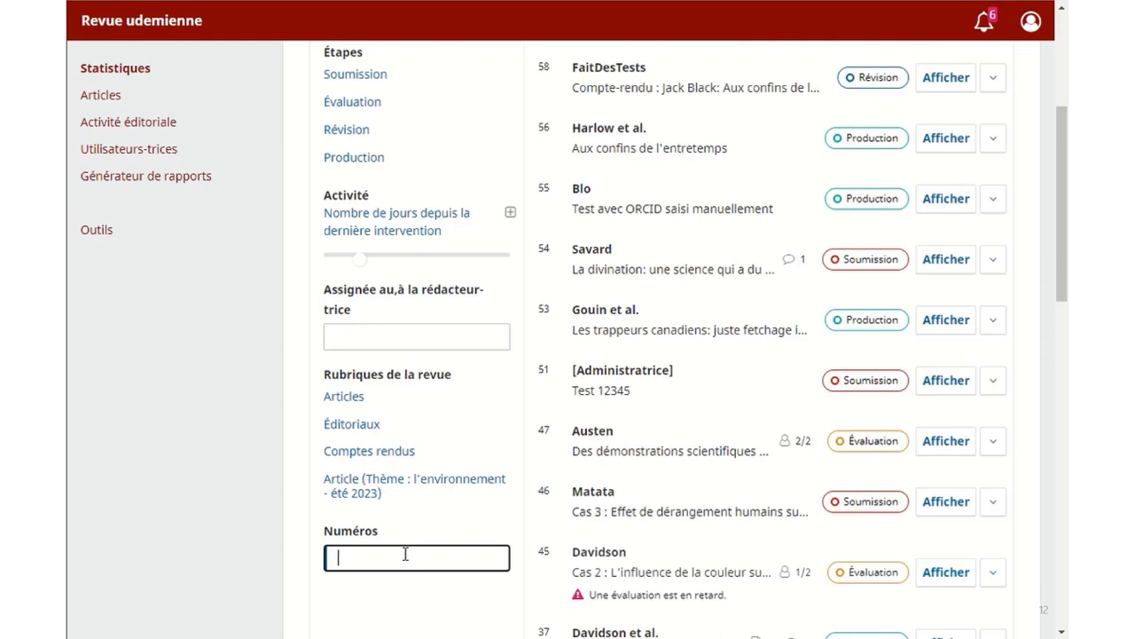
pyautogui.write('v')
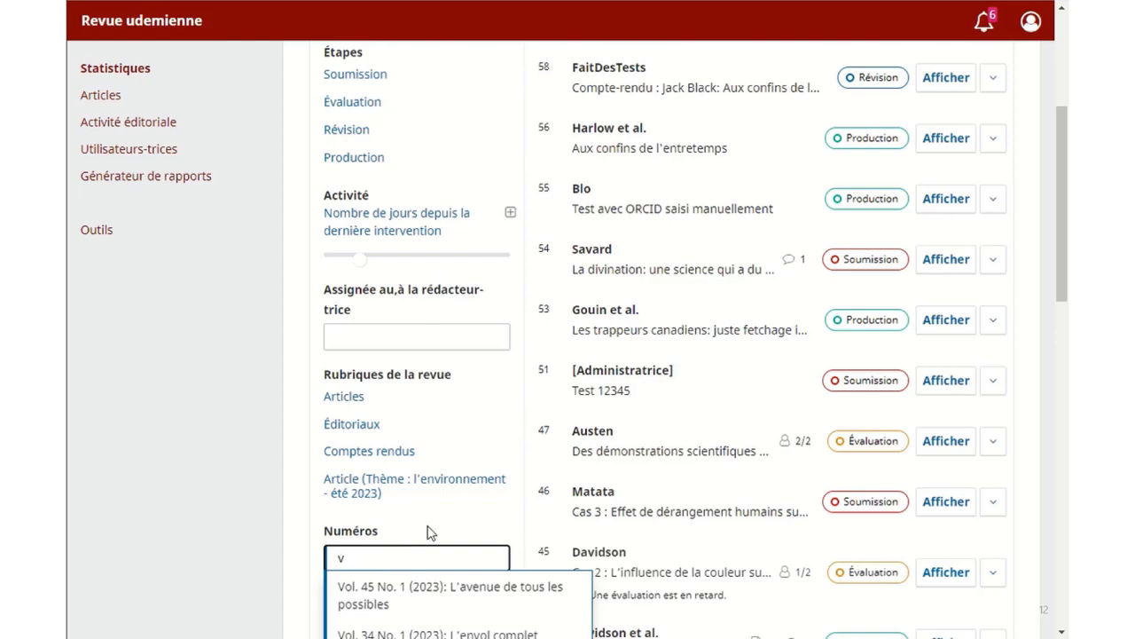
pyautogui.scroll(-3, 431, 532)
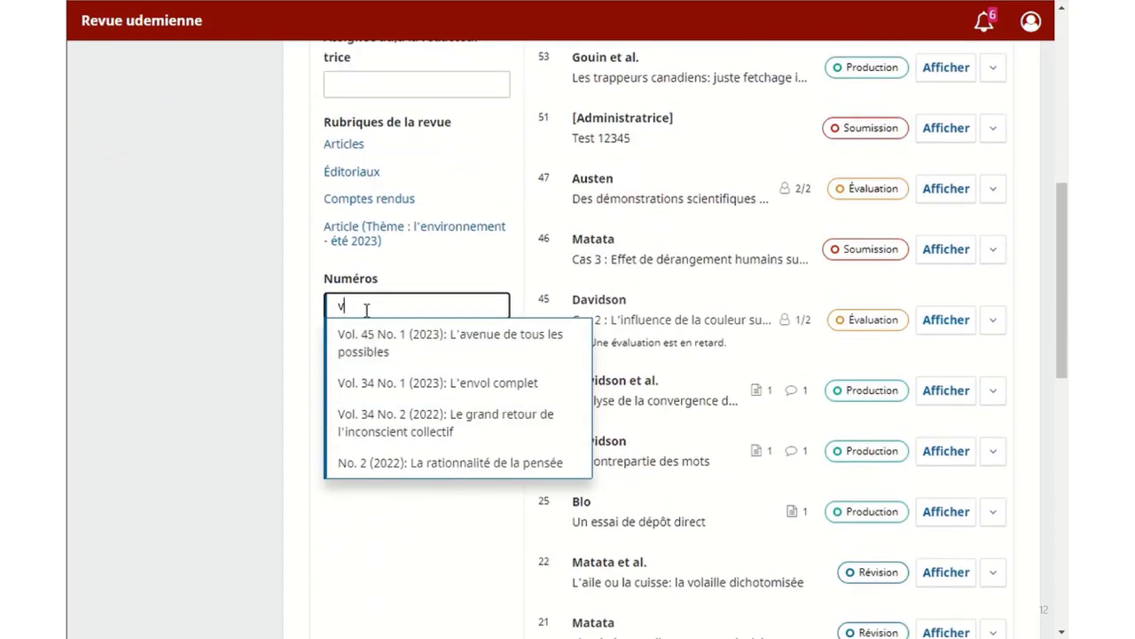
pyautogui.click(422, 421)
pyautogui.scroll(3, 801, 423)
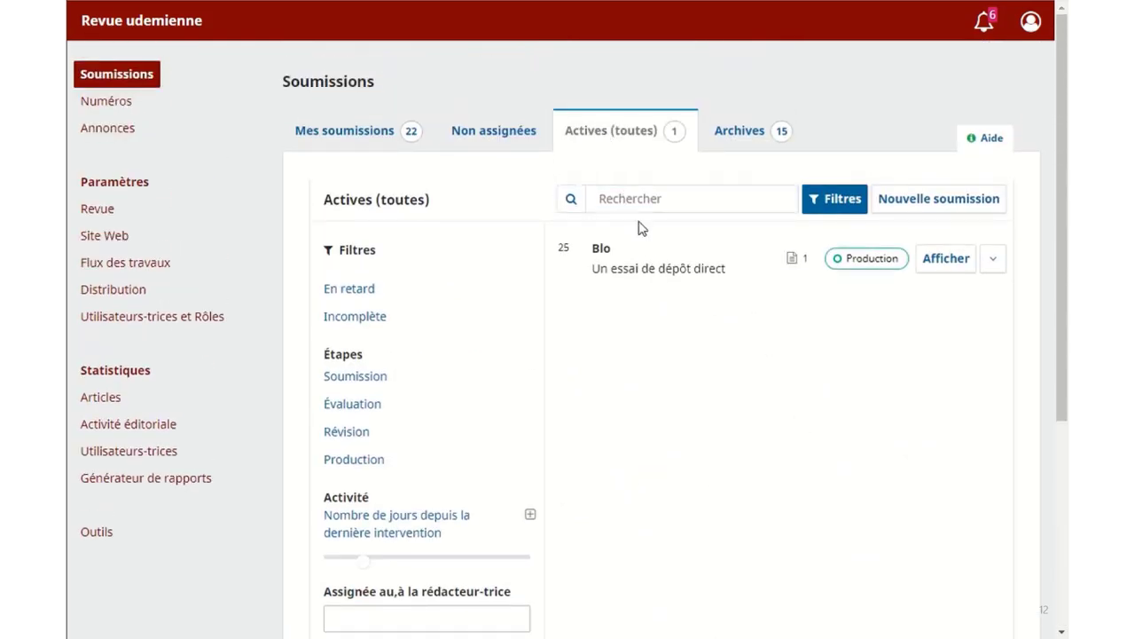
# Add the issue Vol. 45 No. 1 (2023): L'avenue de tous les possibles to the issue filter.
pyautogui.scroll(-3, 670, 288)
pyautogui.scroll(-4, 670, 289)
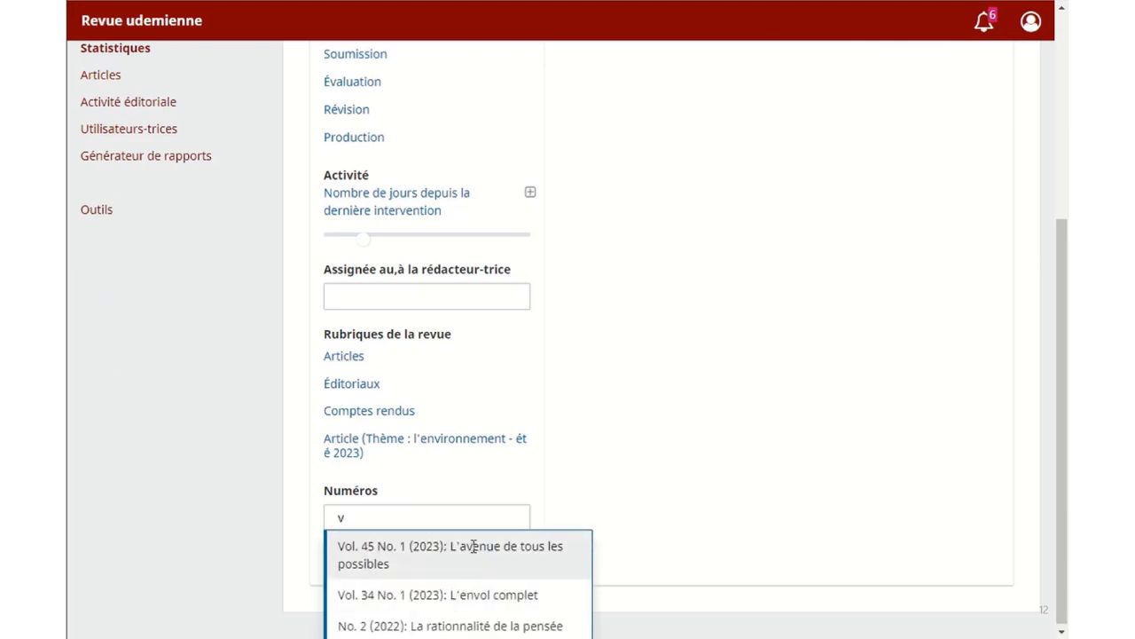
pyautogui.click(472, 545)
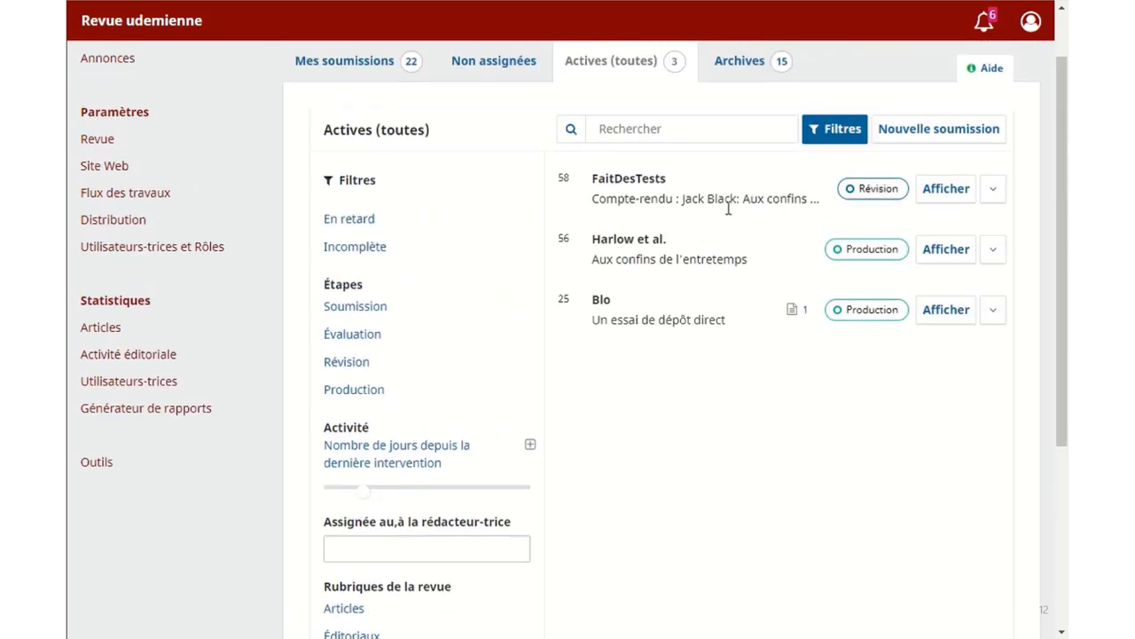
# Remove both issues, Vol. 45 No. 1 (2023) and Vol. 34 No. 2 (2022), from the issue filter.
pyautogui.scroll(-1, 747, 397)
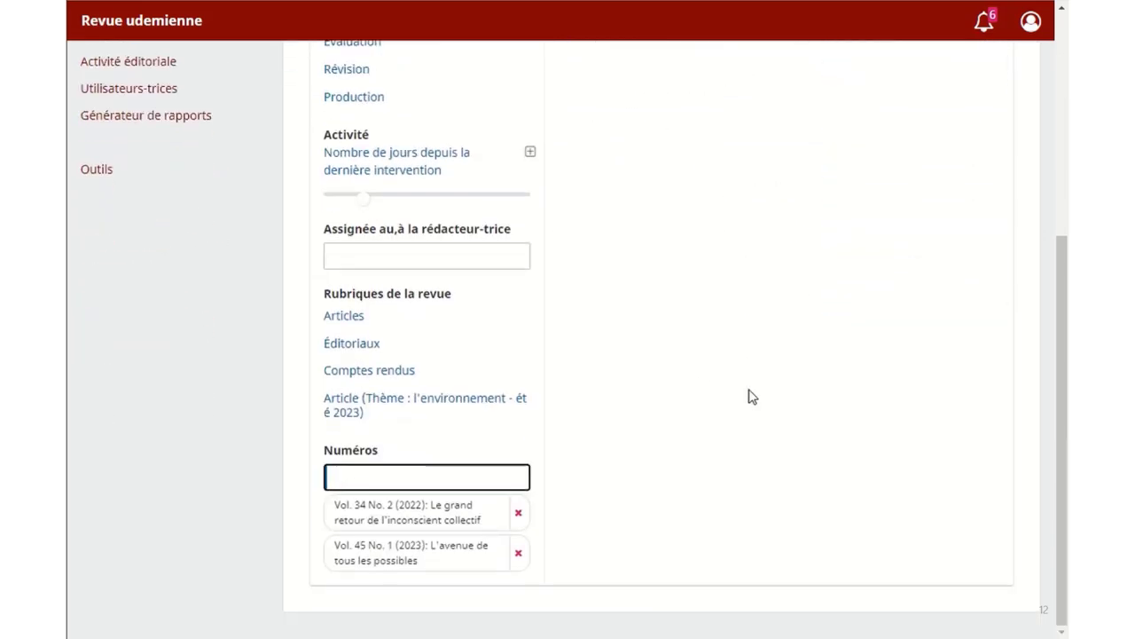
pyautogui.click(525, 552)
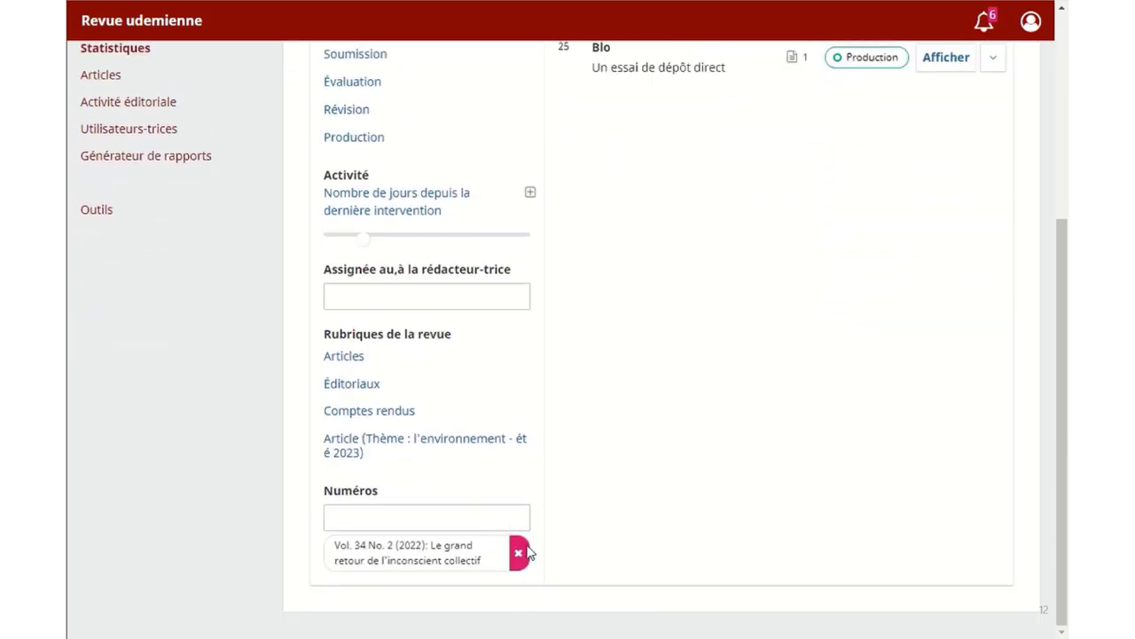
pyautogui.click(519, 553)
# Restrict the active submissions to the Production stage and search them by the beginning of an author's surname.
pyautogui.scroll(3, 683, 426)
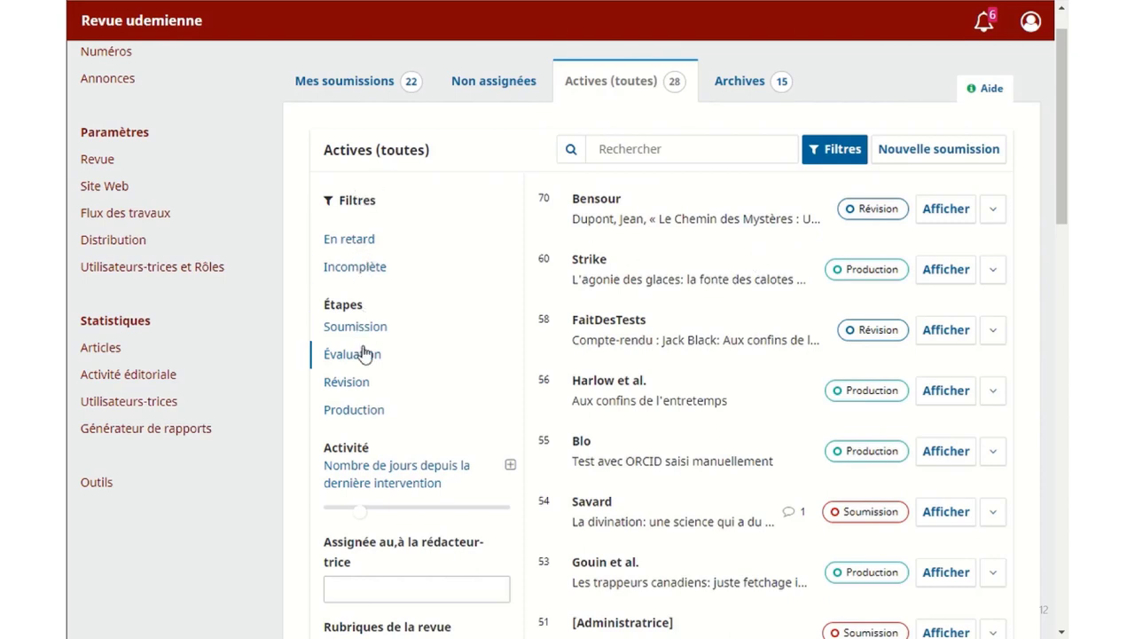
pyautogui.click(356, 409)
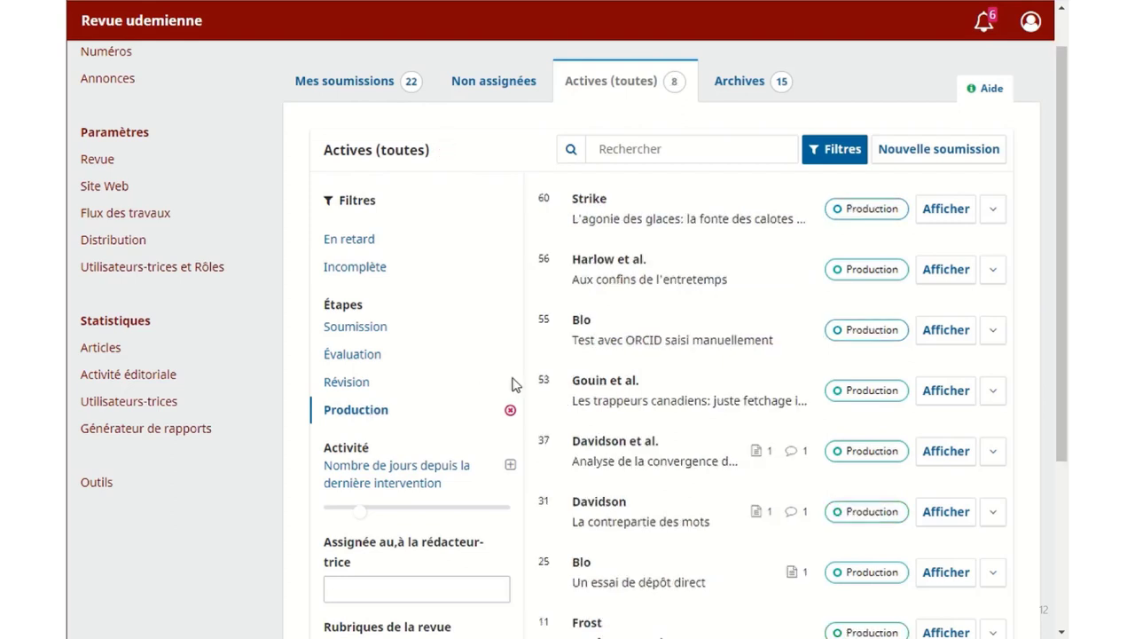
pyautogui.click(638, 142)
pyautogui.click(633, 146)
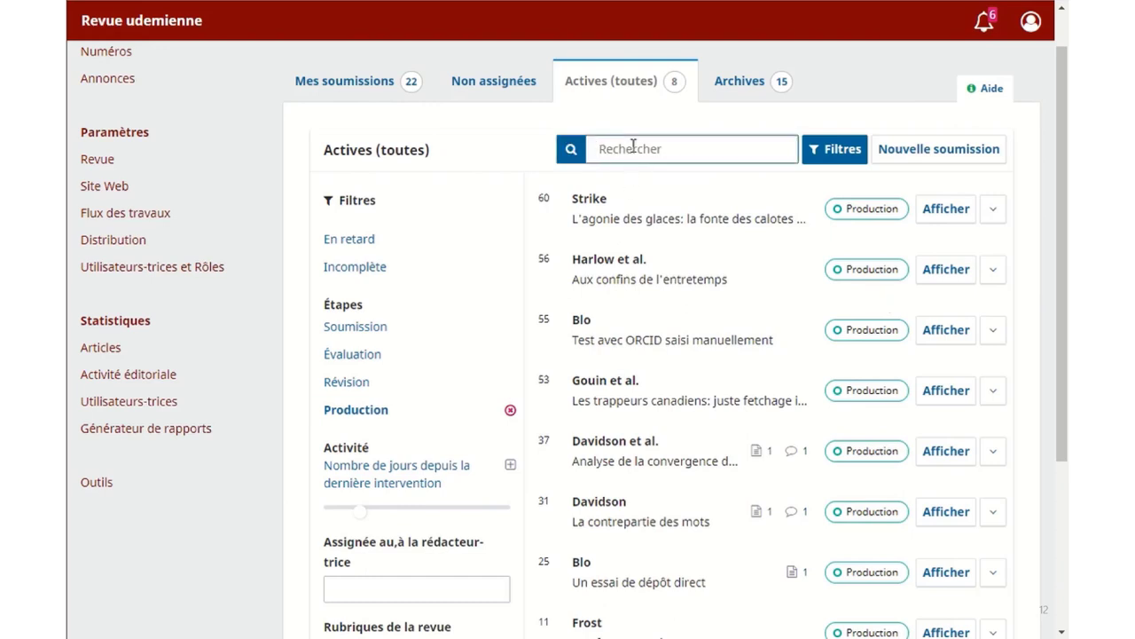
pyautogui.write('Dav')
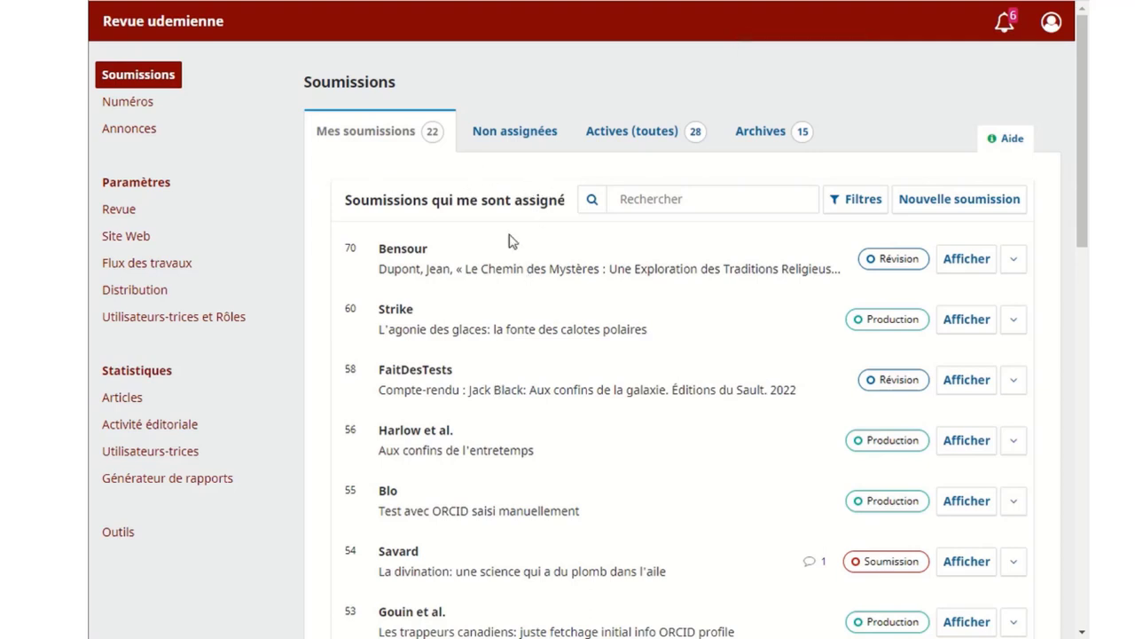
# Open the submission "L'agonie des glaces: la fonte des calotes polaires" and review the title and abstract in its publication details.
pyautogui.click(949, 325)
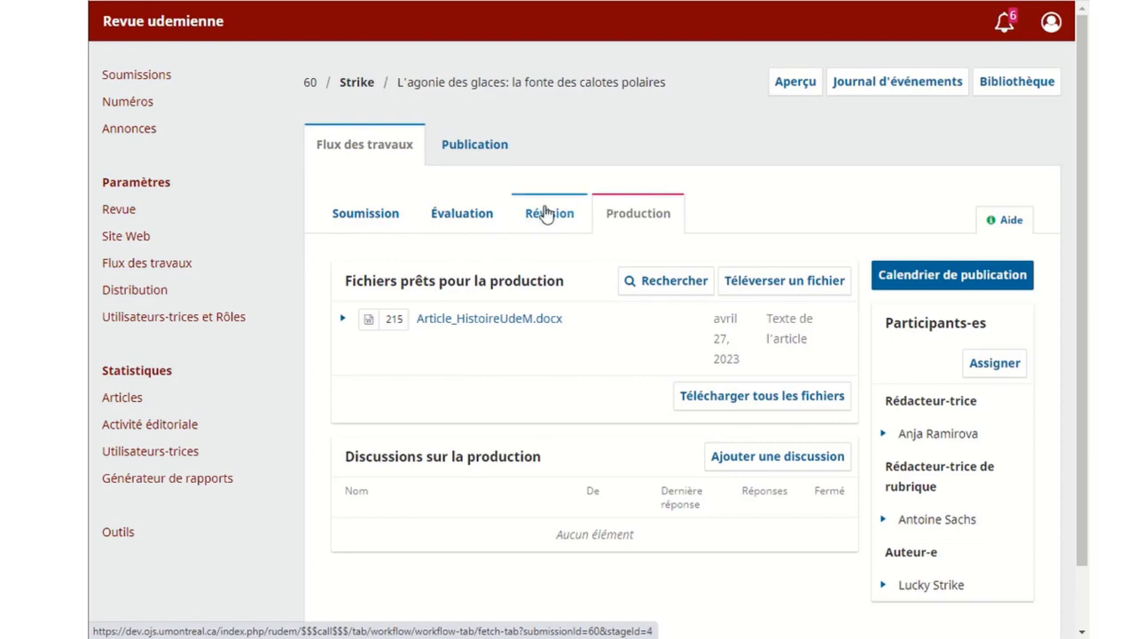
pyautogui.click(483, 153)
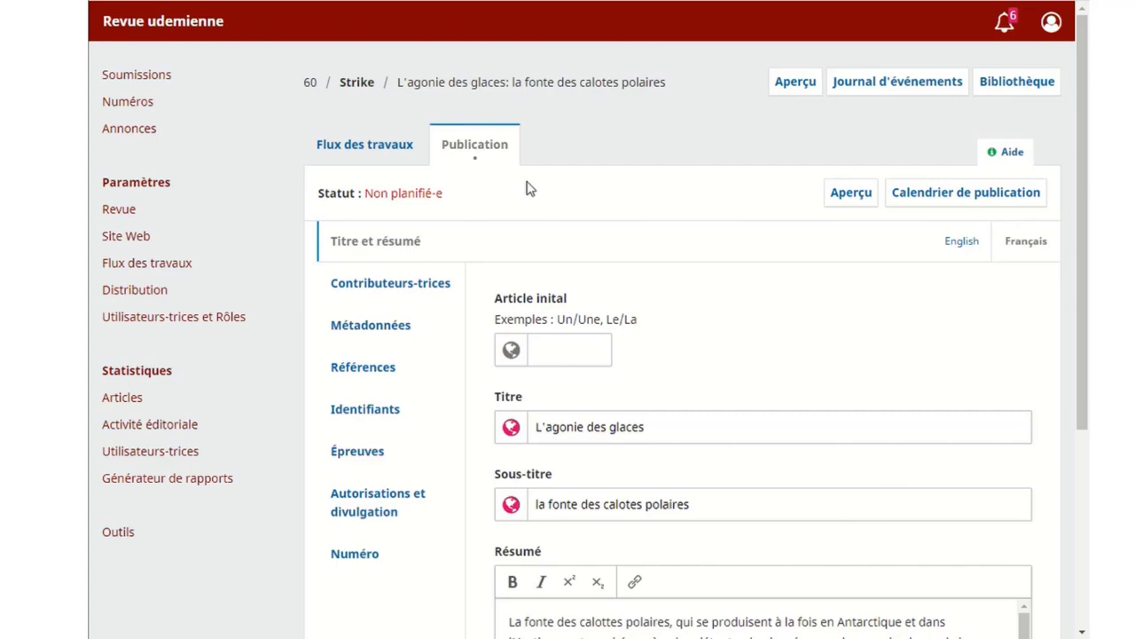
pyautogui.scroll(-4, 610, 341)
pyautogui.scroll(5, 610, 342)
# Review the submission's contributors list and its metadata, including the keywords and funding agencies.
pyautogui.click(367, 284)
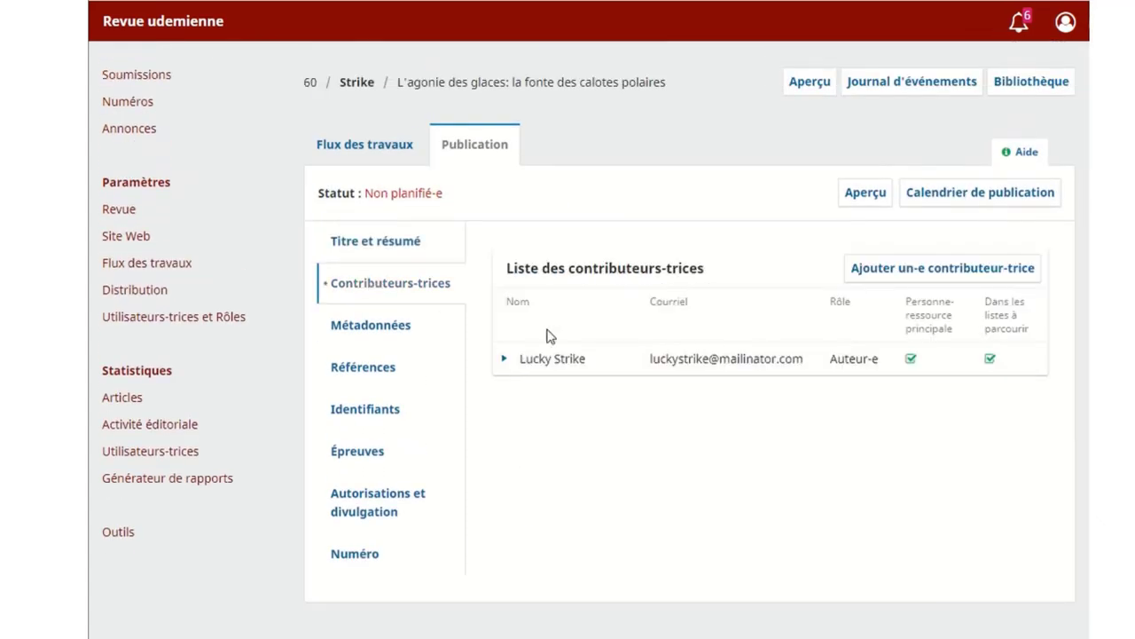
pyautogui.click(376, 330)
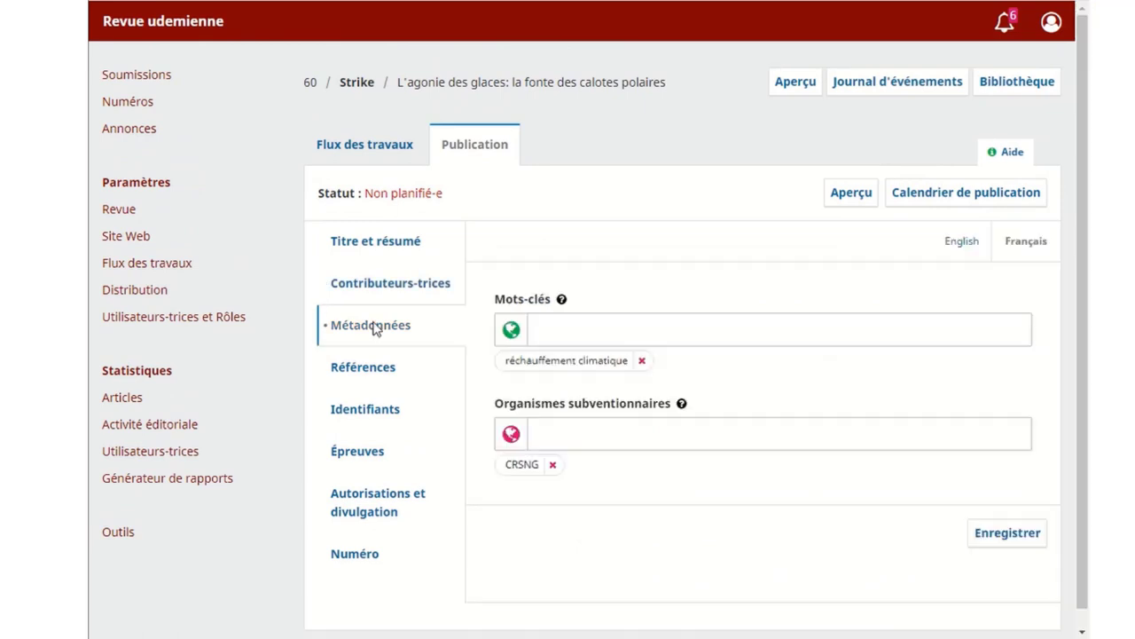
pyautogui.click(540, 423)
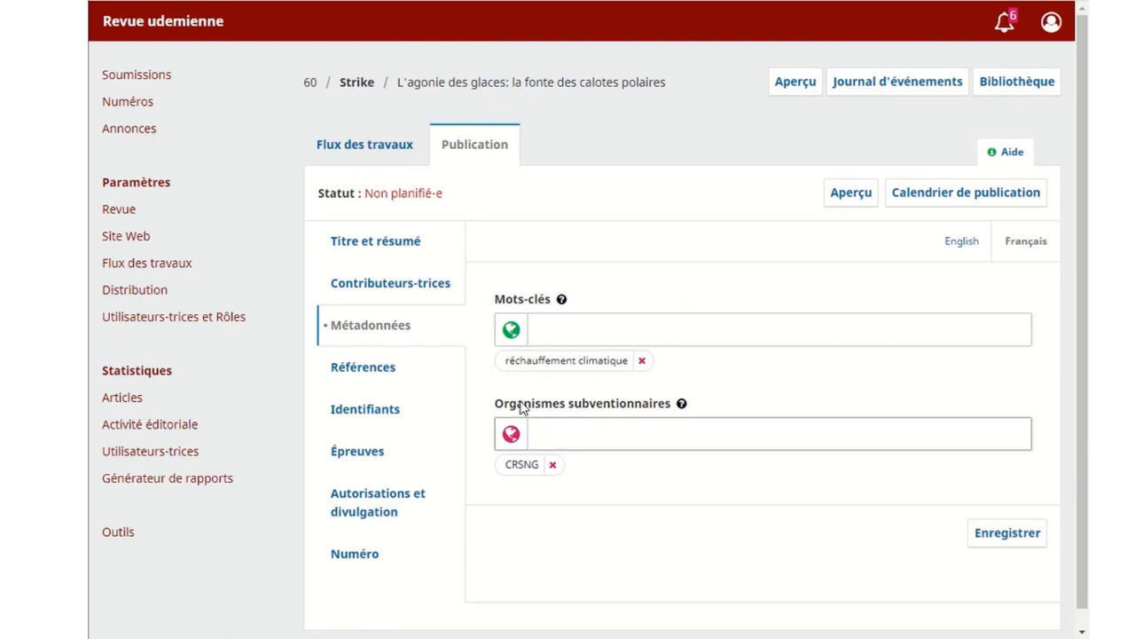
# Review the submission's references, DOI identifier and galleys (Épreuves) in the publication details.
pyautogui.click(371, 379)
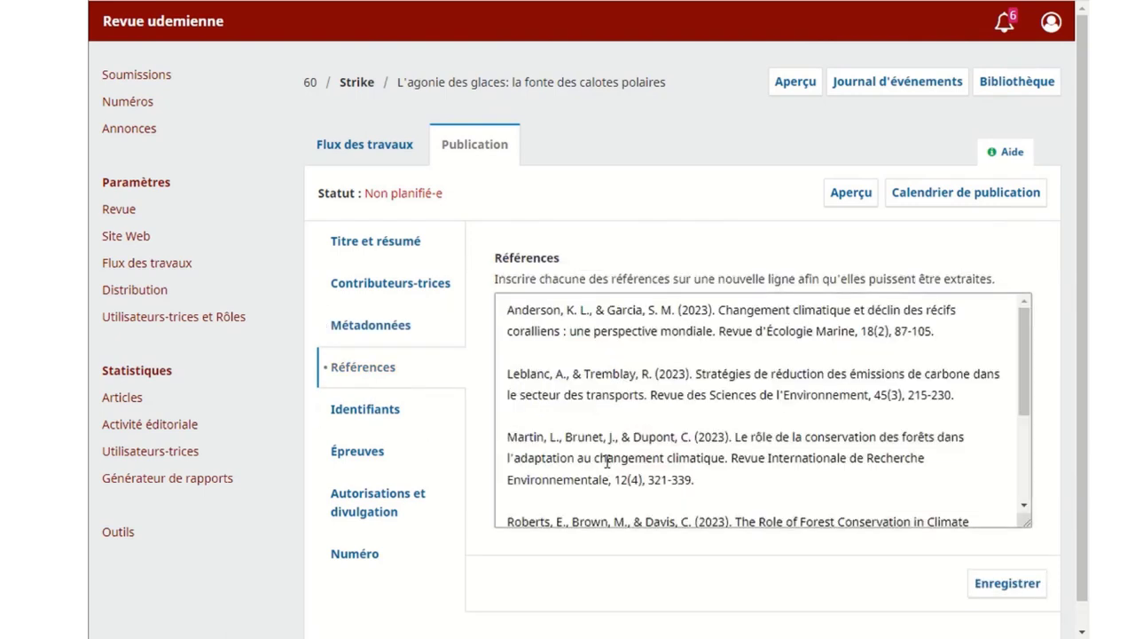
pyautogui.click(378, 415)
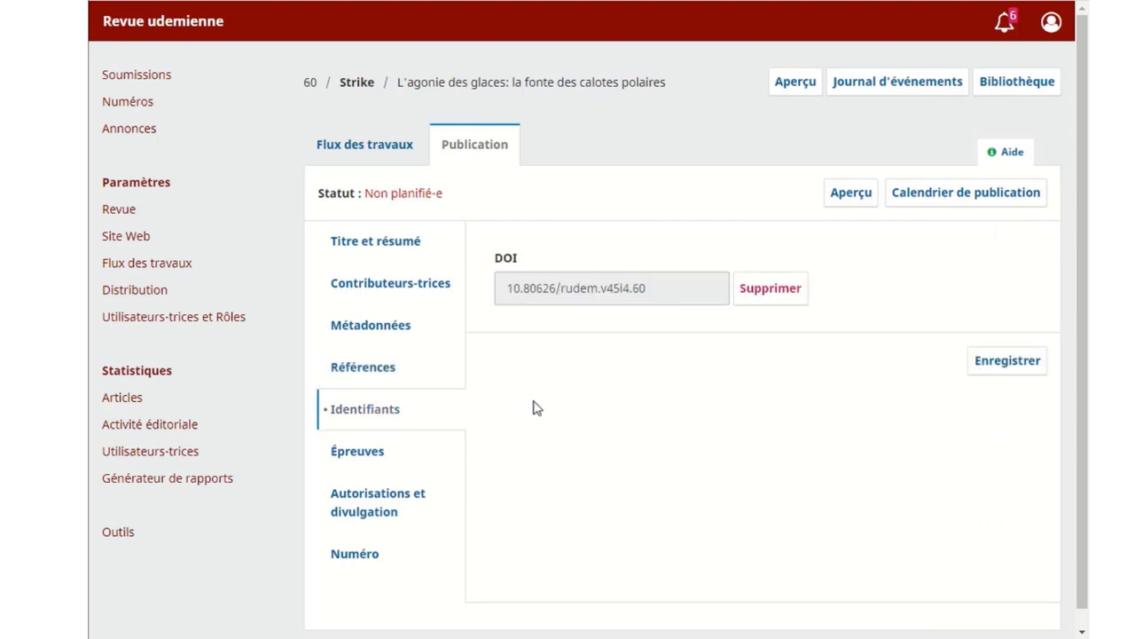
pyautogui.scroll(-1, 533, 407)
pyautogui.click(359, 444)
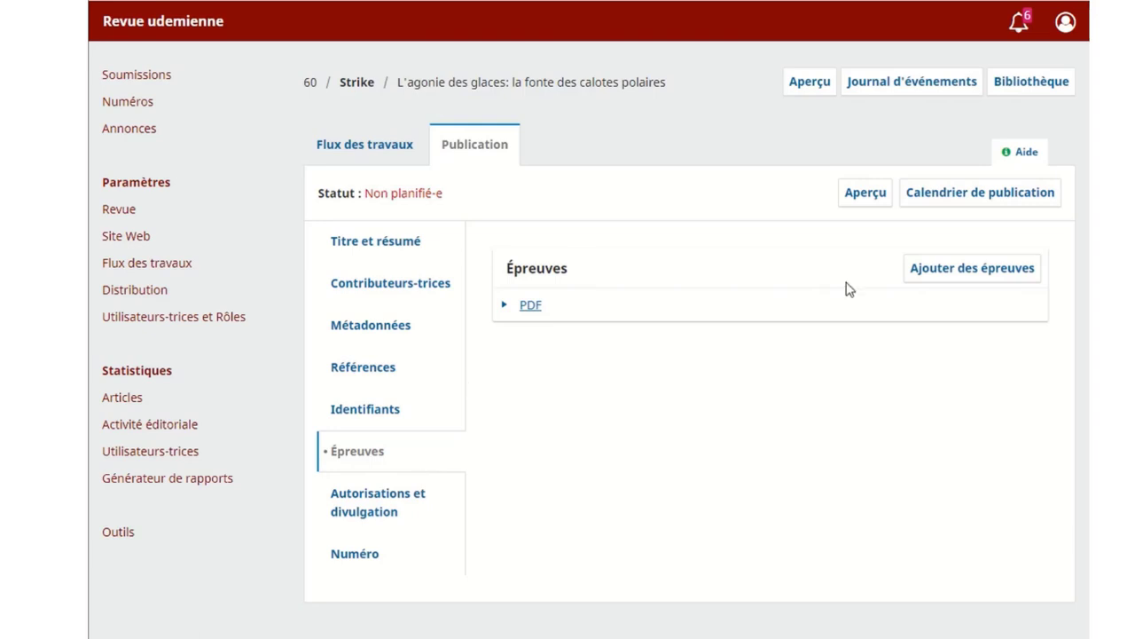
# Review the submission's permissions and disclosure details, its issue, section and category assignment, and its title and abstract.
pyautogui.click(362, 514)
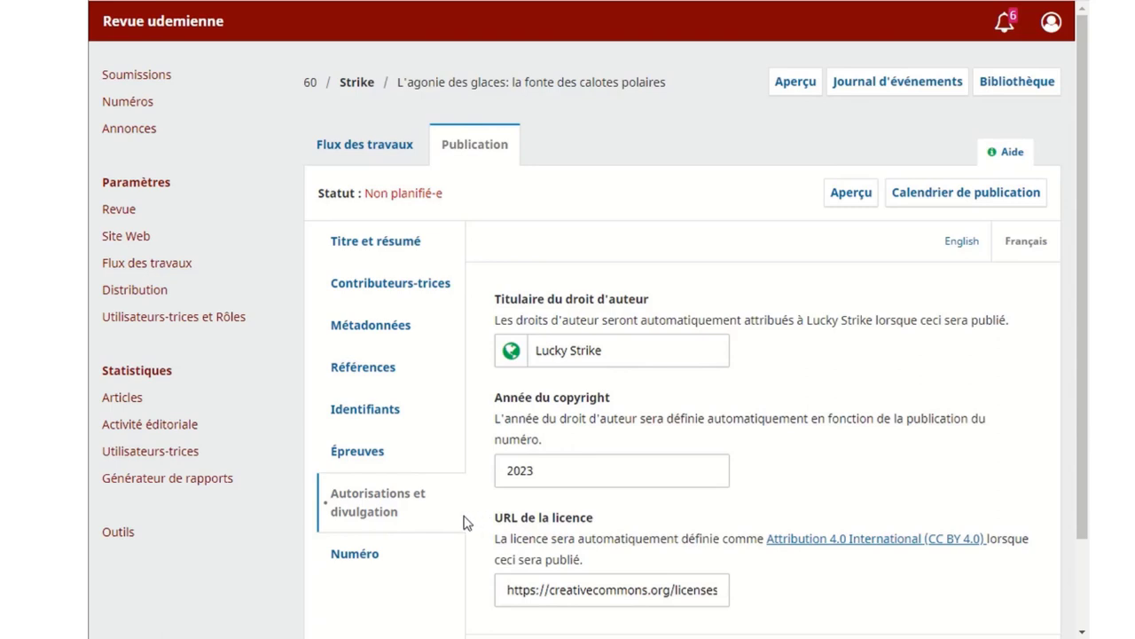
pyautogui.scroll(-1, 461, 519)
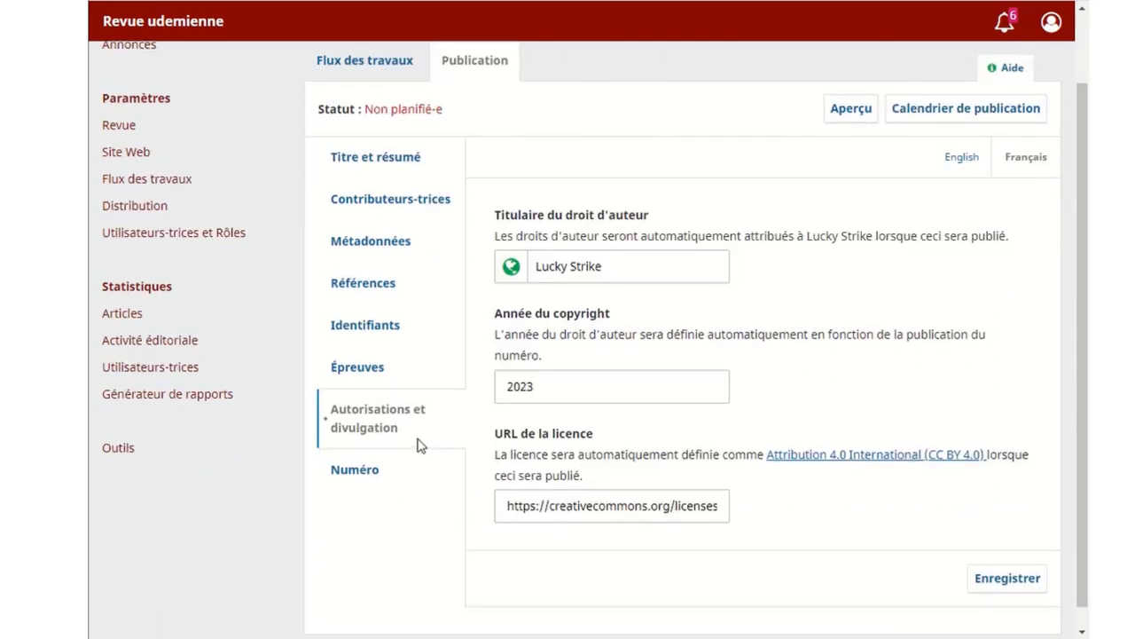
pyautogui.click(361, 472)
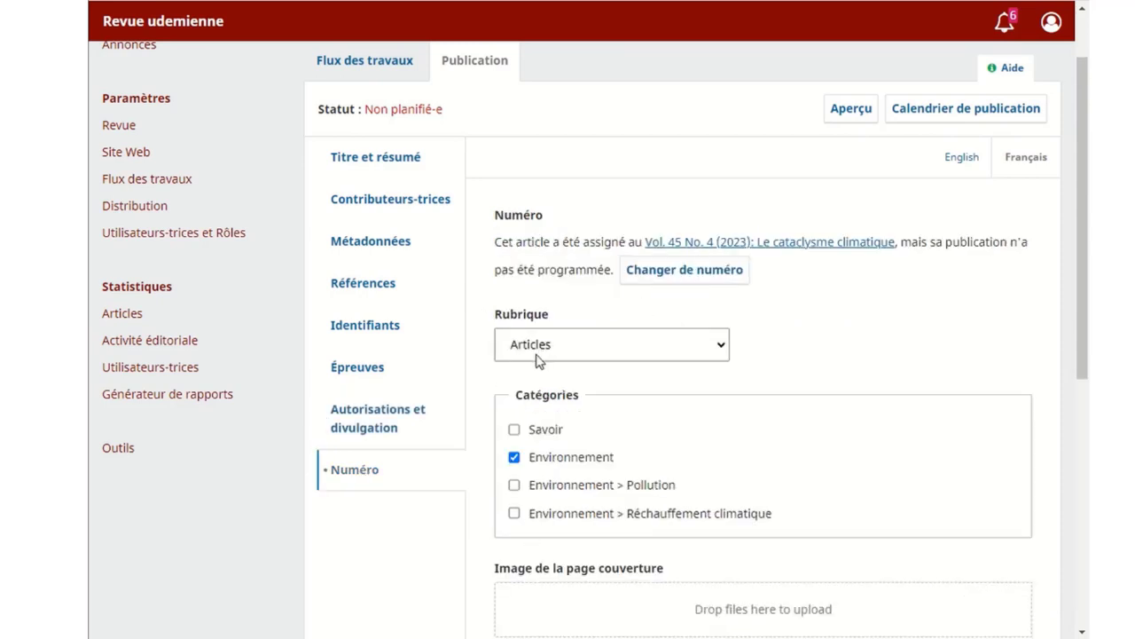
pyautogui.click(389, 161)
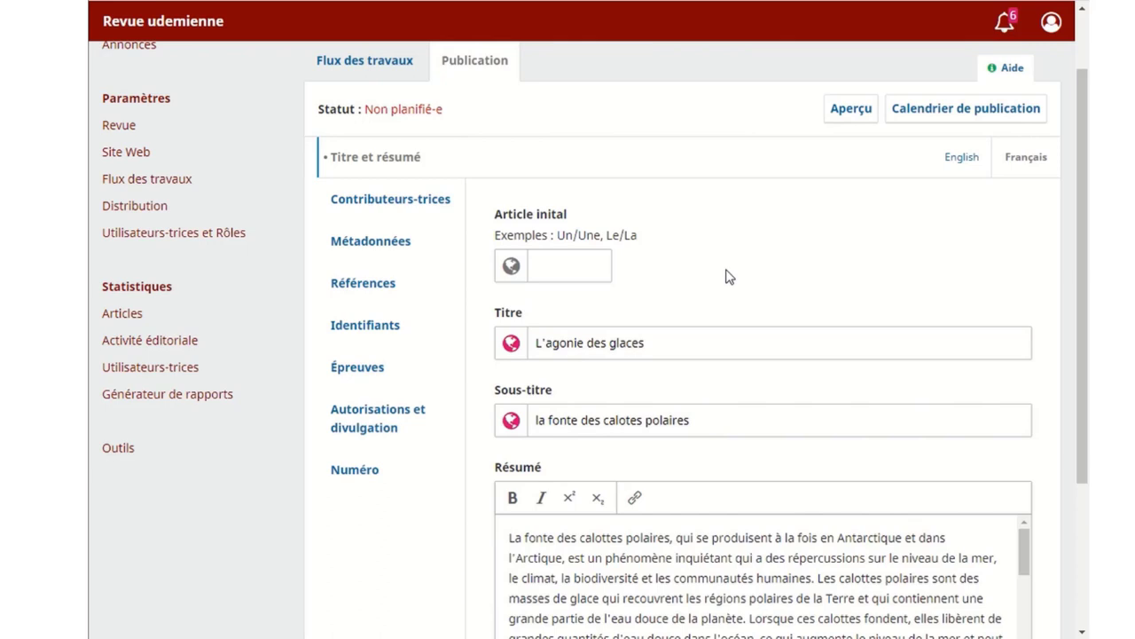
# Open the details form of the submission's listed contributor and close it without saving.
pyautogui.click(396, 202)
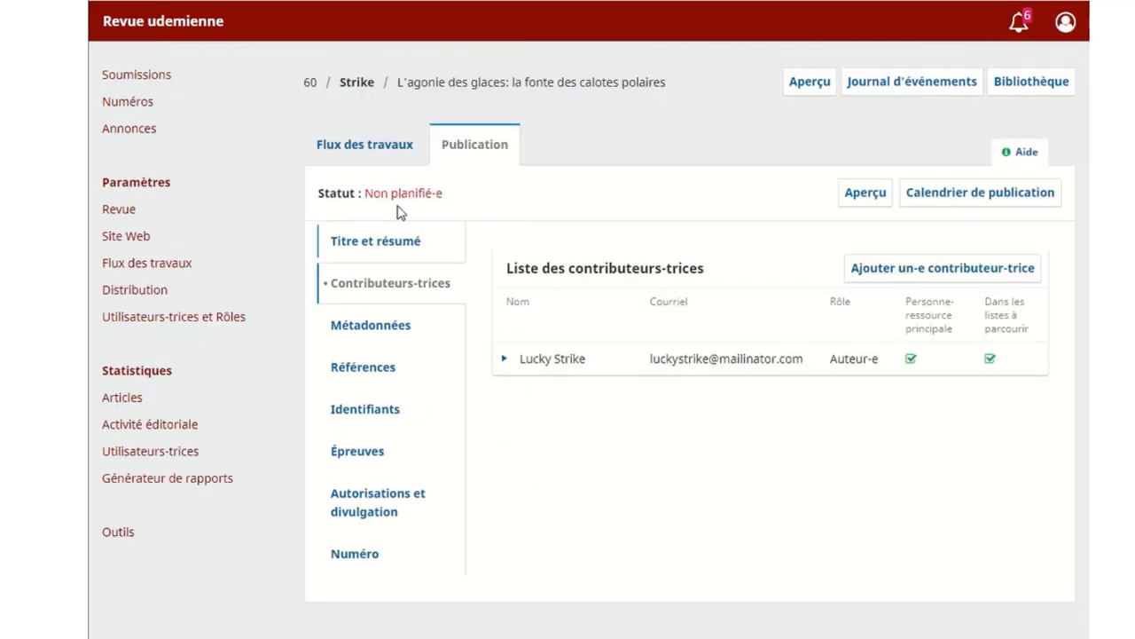
pyautogui.click(507, 360)
pyautogui.click(535, 388)
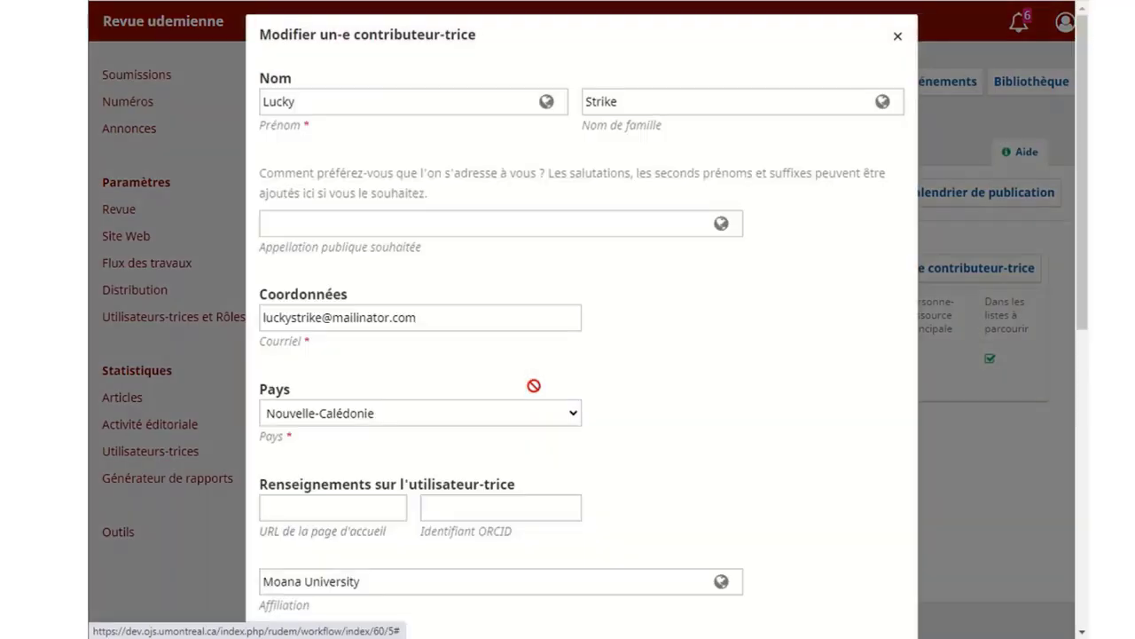
pyautogui.click(897, 38)
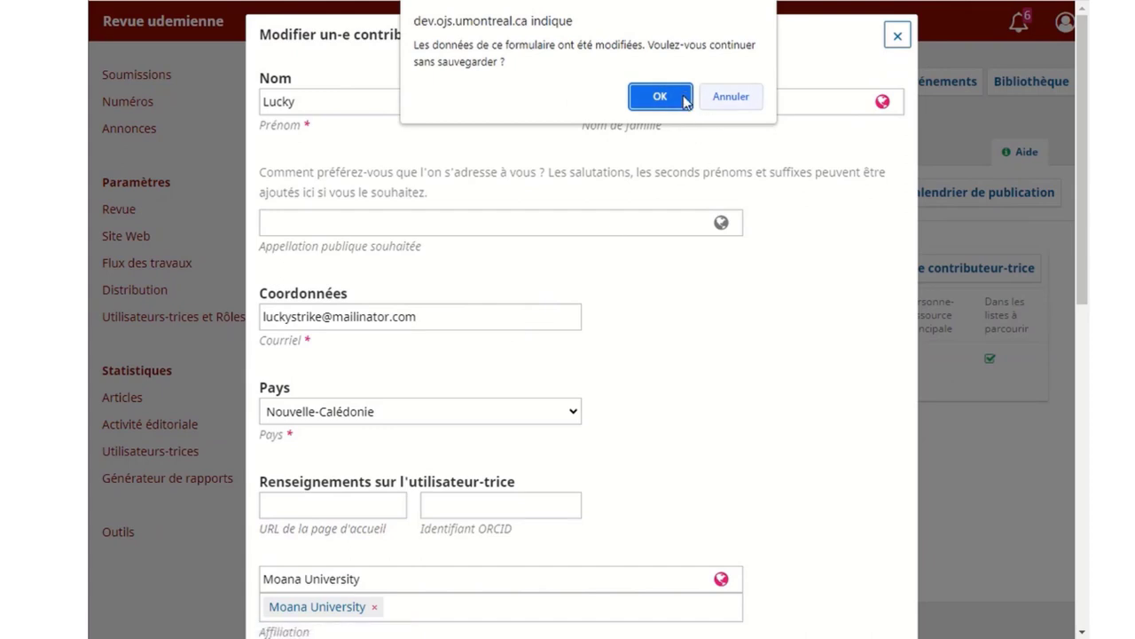
pyautogui.click(728, 98)
pyautogui.click(896, 35)
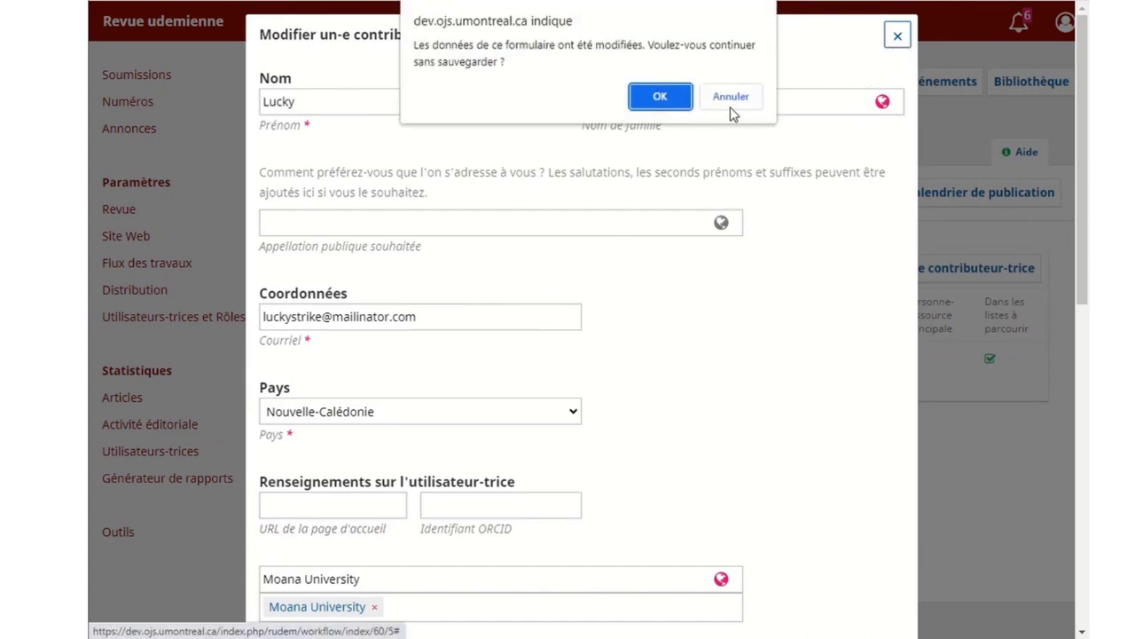
pyautogui.click(679, 99)
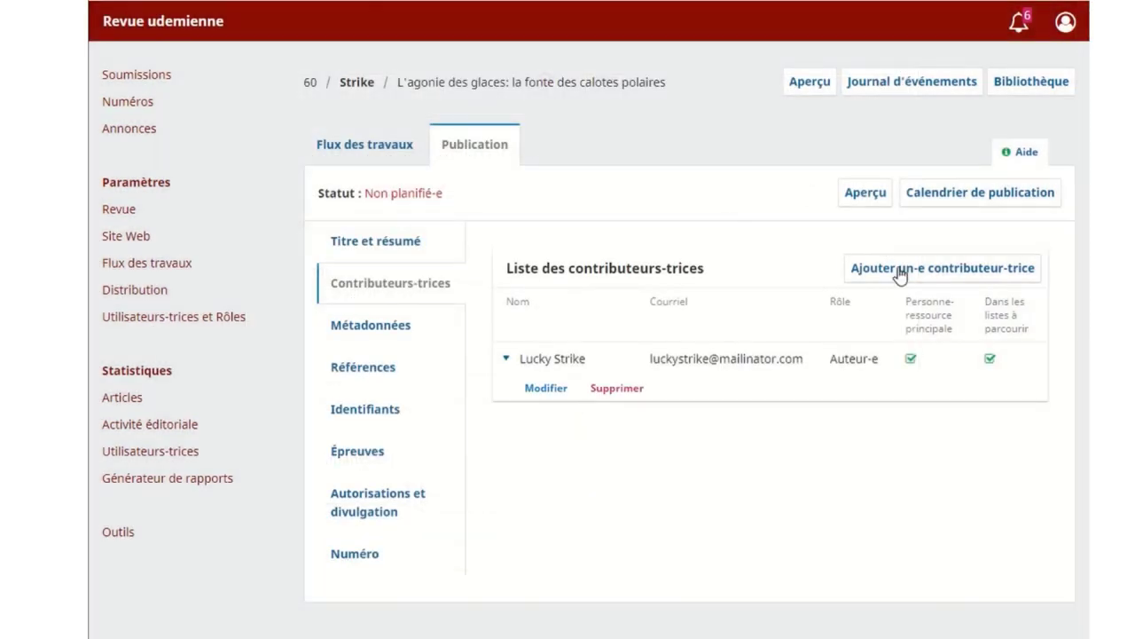
# Go back over the submission's metadata, references and DOI identifier, and return to its title and abstract.
pyautogui.click(387, 325)
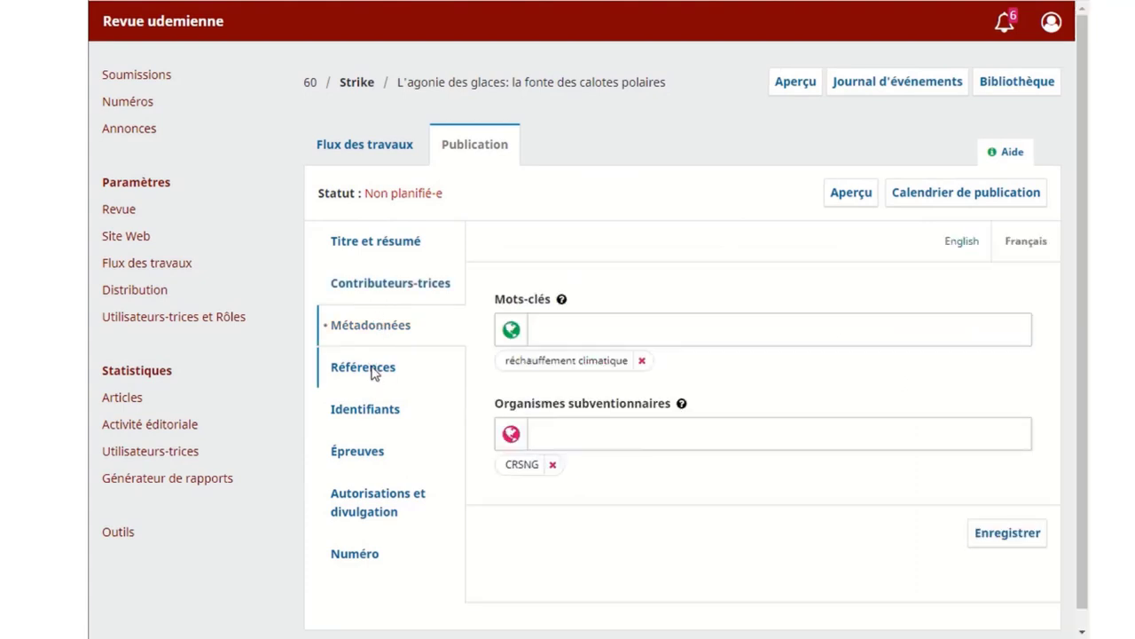
pyautogui.click(374, 374)
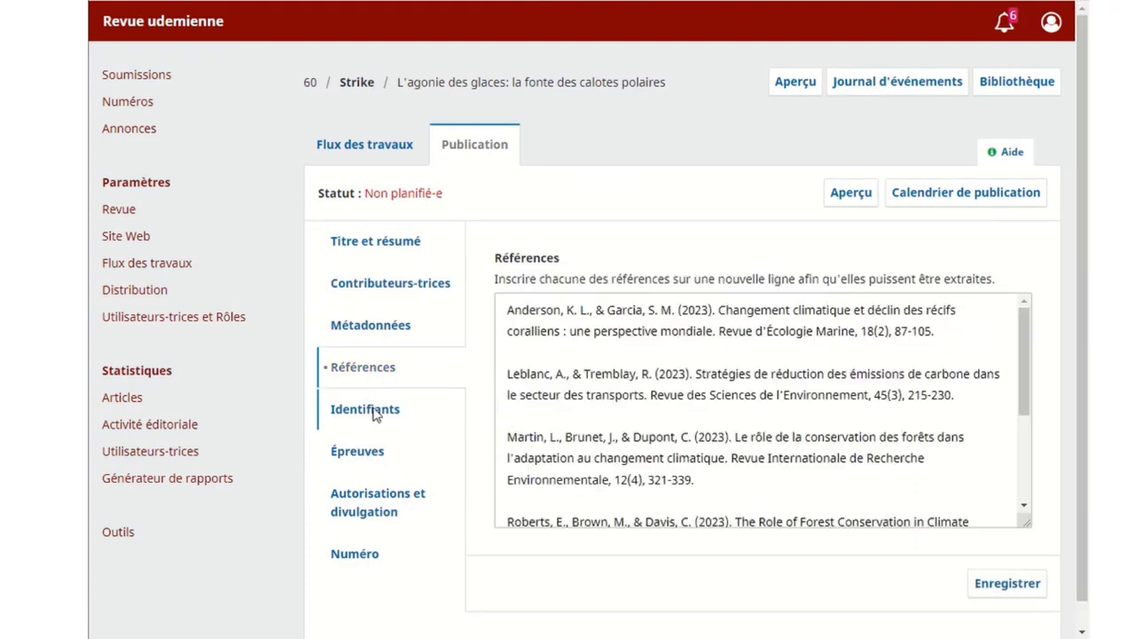
pyautogui.click(376, 409)
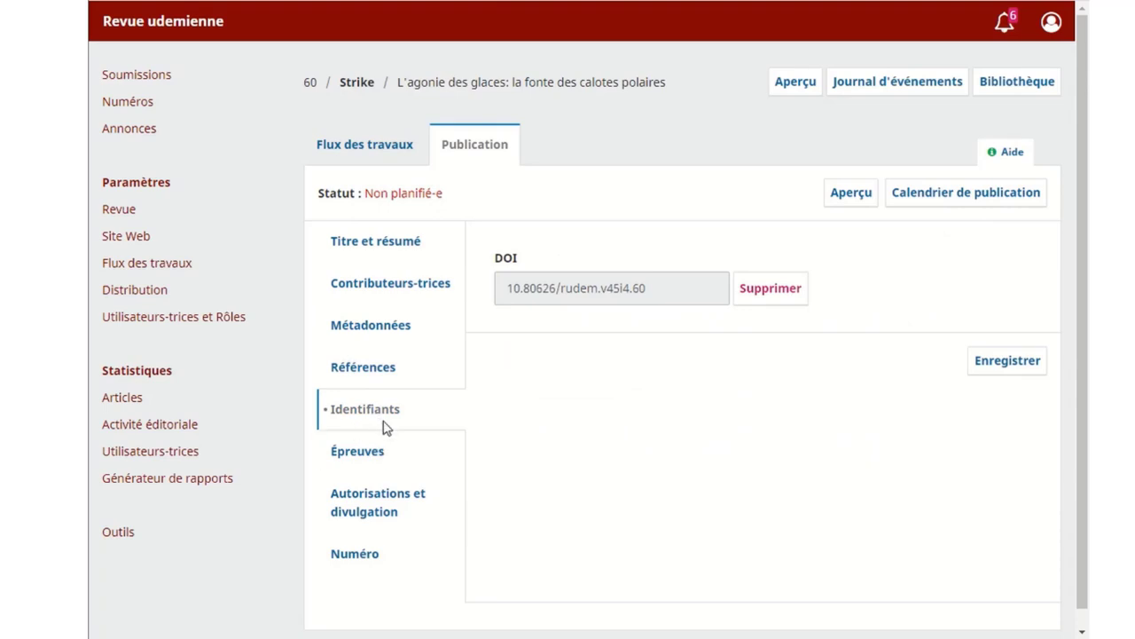
pyautogui.click(382, 249)
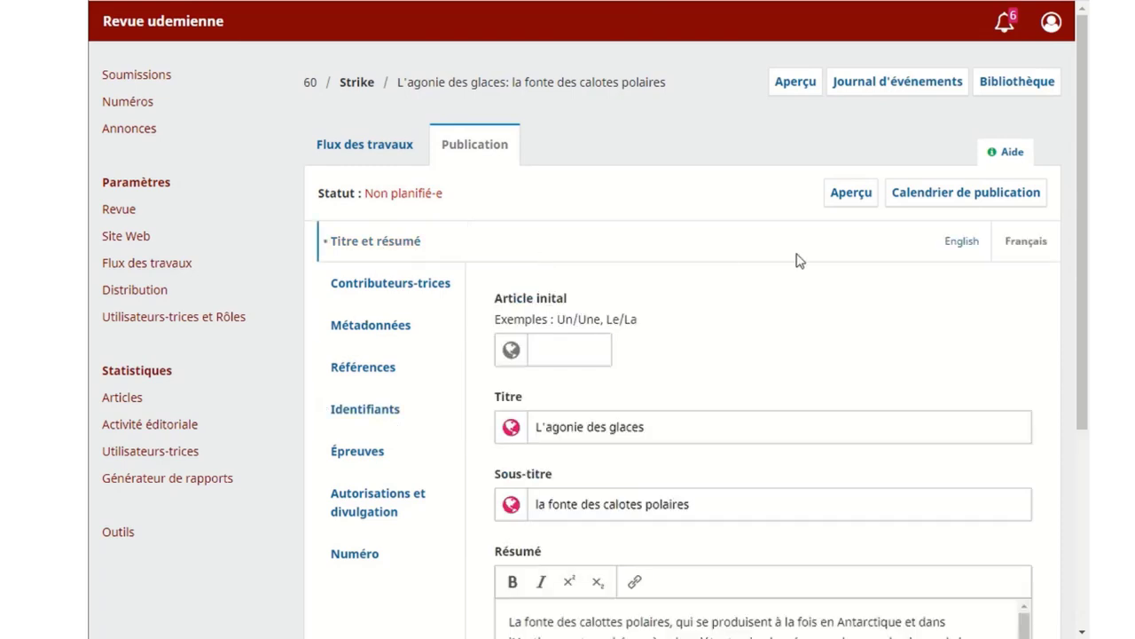
# Preview the article's public page, examine its abstract, issue, licence and references, and leave the preview.
pyautogui.click(851, 194)
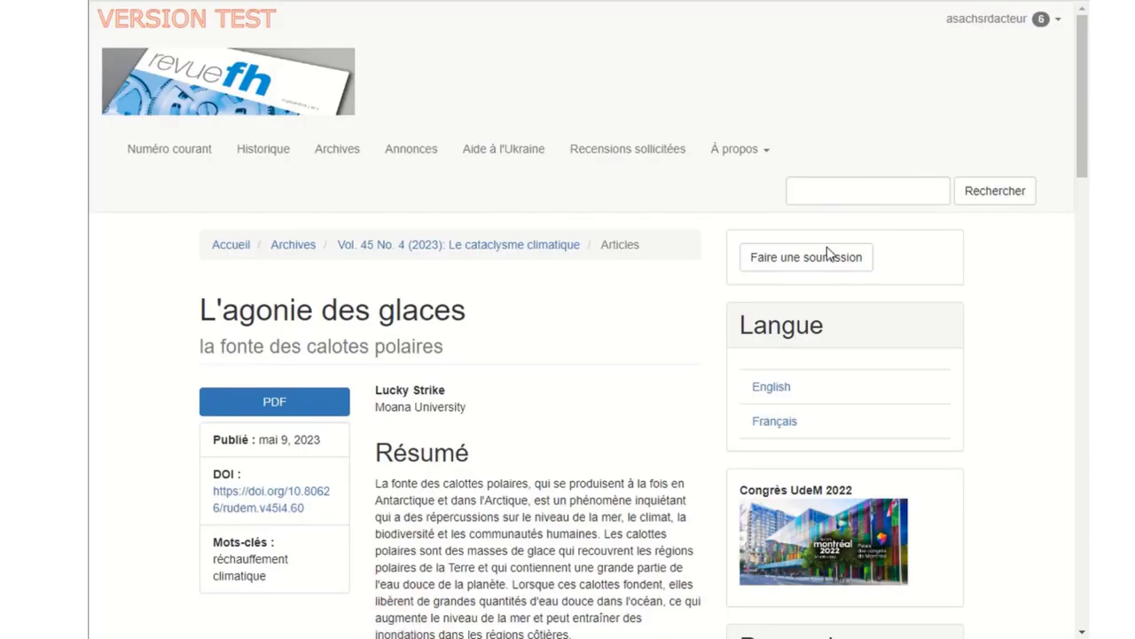
pyautogui.scroll(-2, 836, 299)
pyautogui.scroll(-1, 907, 301)
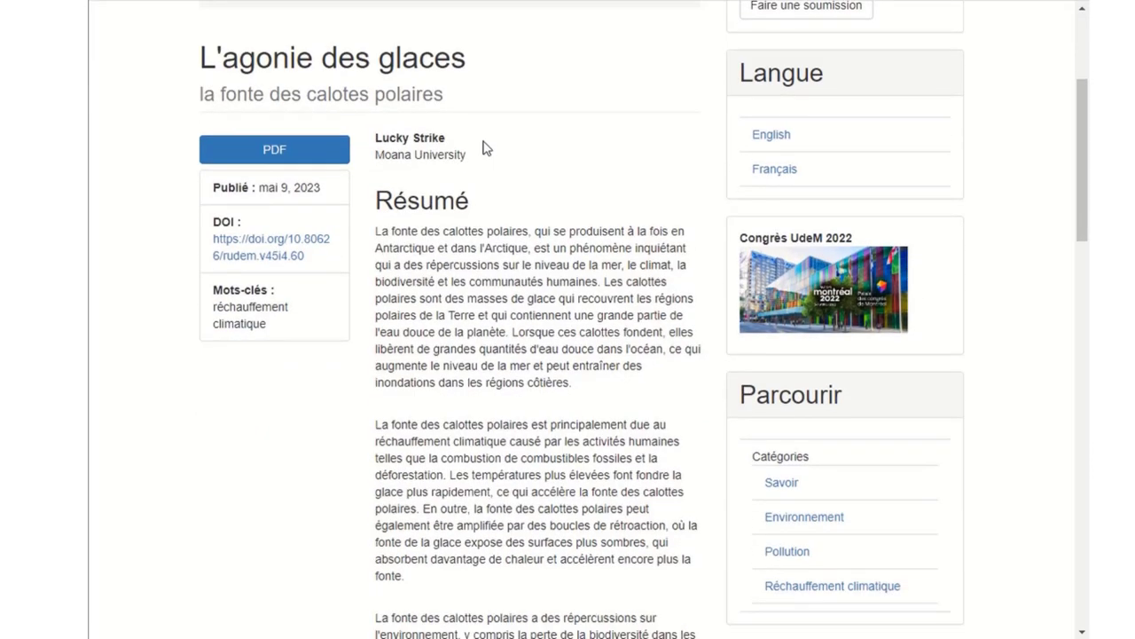
pyautogui.scroll(-2, 510, 299)
pyautogui.scroll(-5, 510, 299)
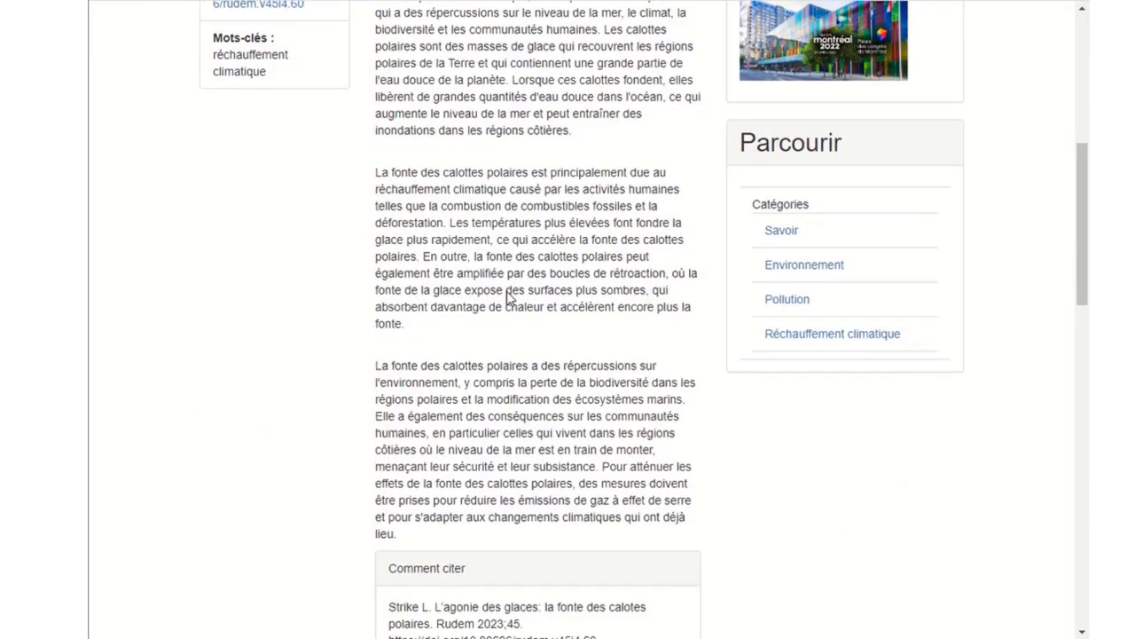
pyautogui.scroll(-5, 508, 292)
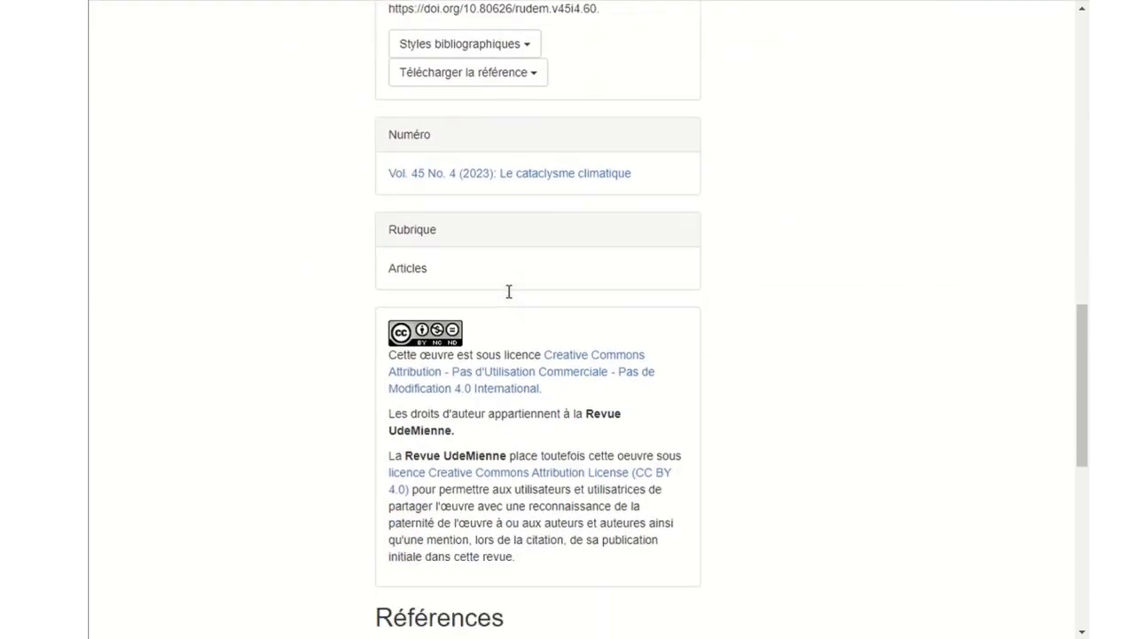
pyautogui.scroll(-2, 509, 293)
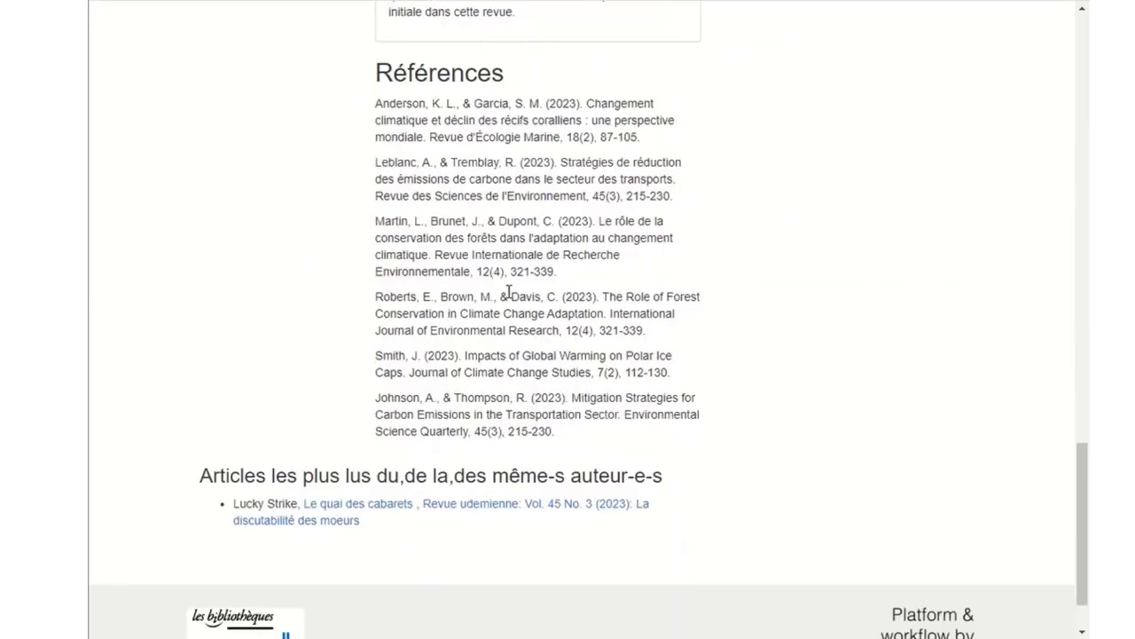
pyautogui.scroll(15, 515, 293)
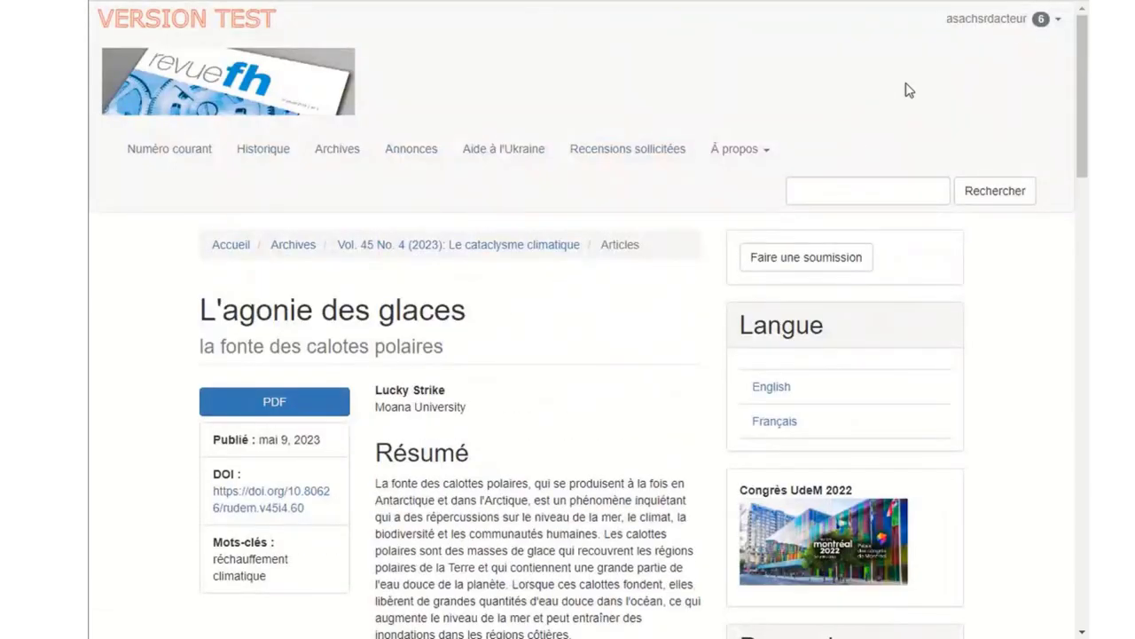
pyautogui.click(986, 19)
pyautogui.click(980, 51)
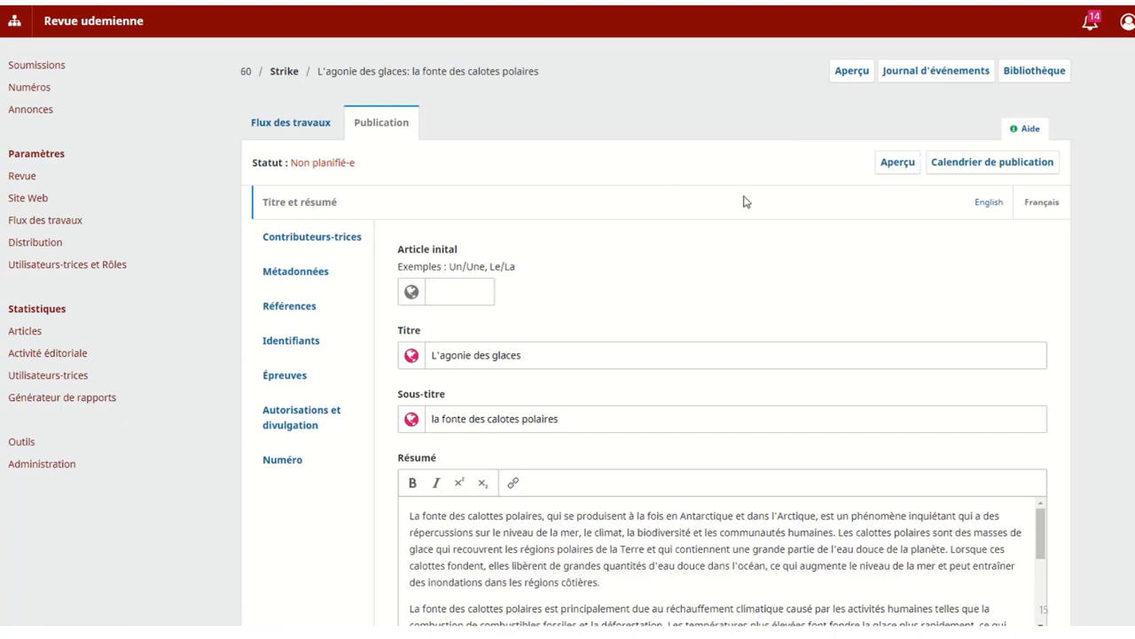
# Preview the article page again from the publication details and examine its galley, DOI, keywords, citation, licence and references.
pyautogui.click(898, 165)
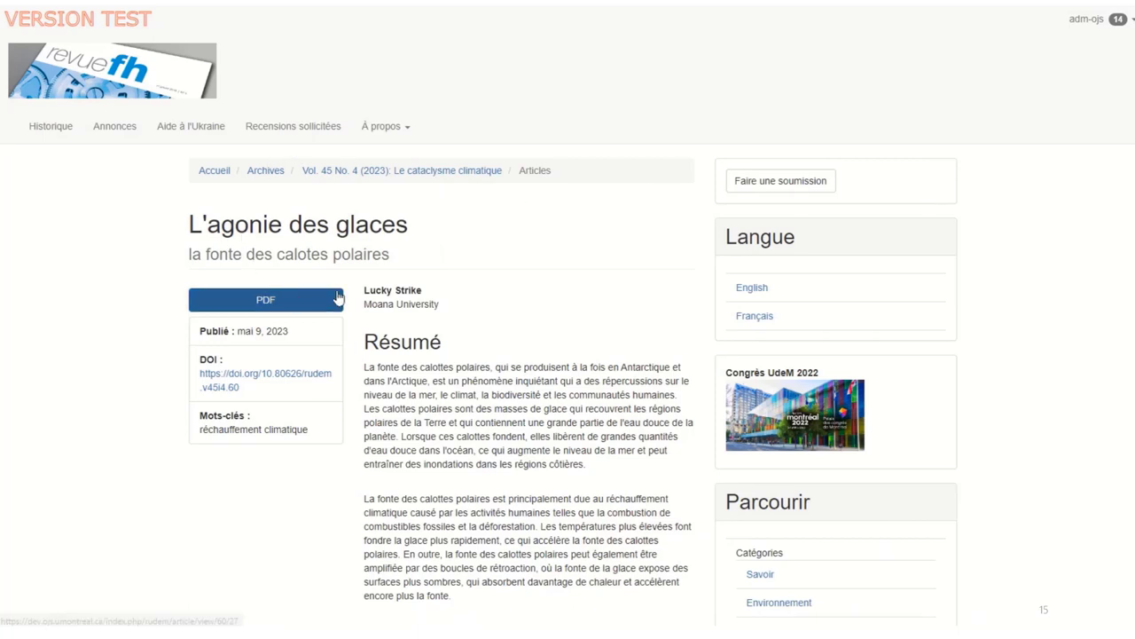
pyautogui.scroll(-2, 471, 280)
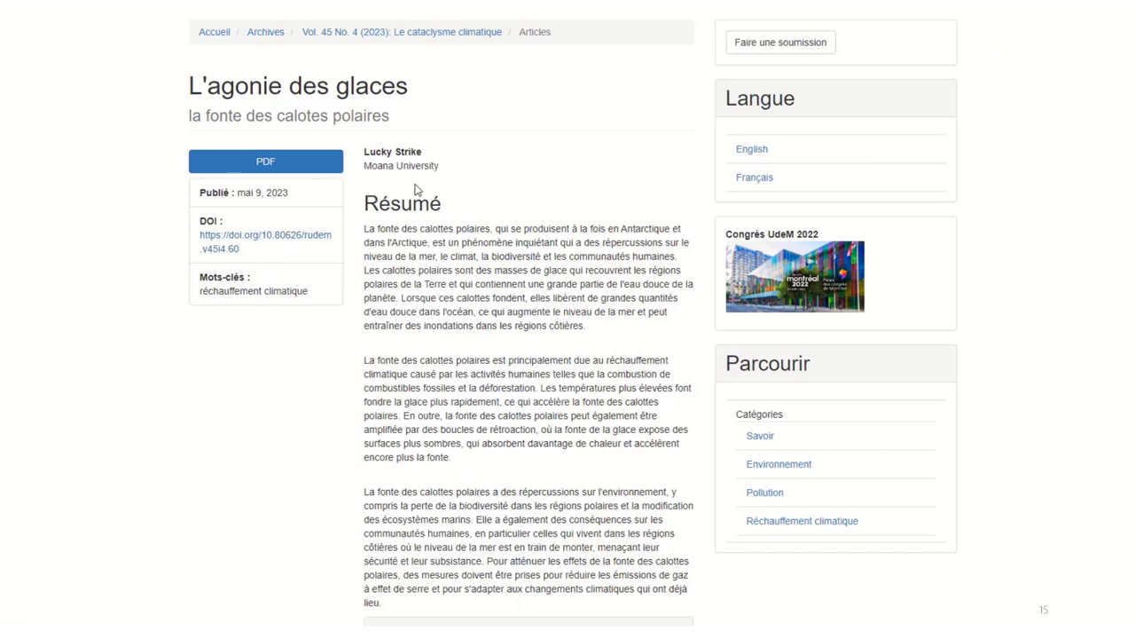
pyautogui.scroll(-4, 423, 252)
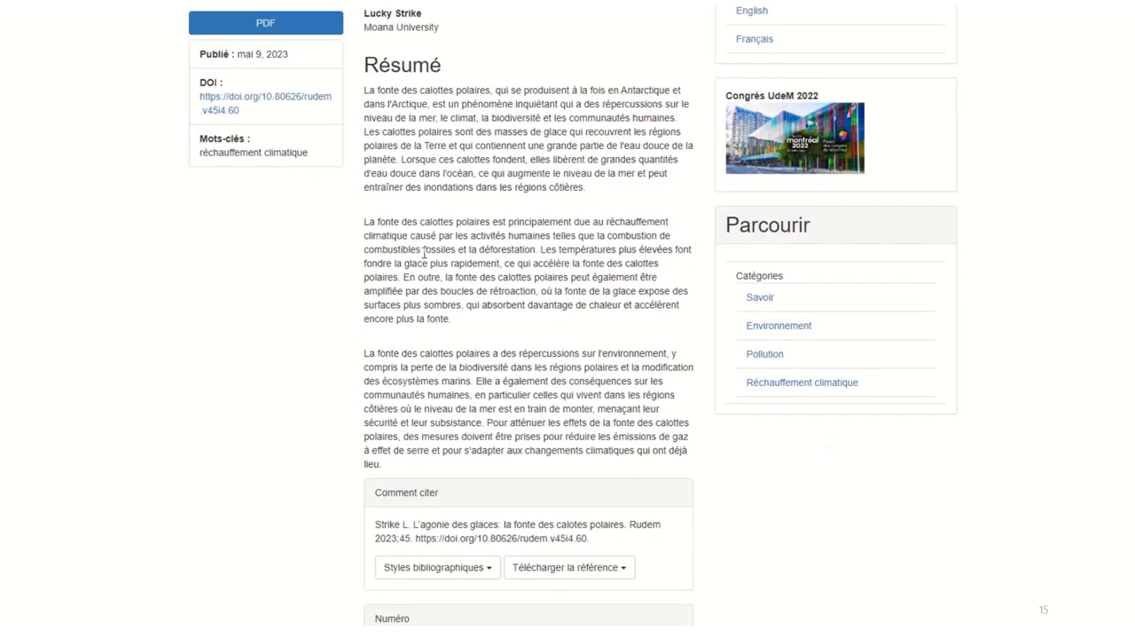
pyautogui.scroll(-5, 456, 256)
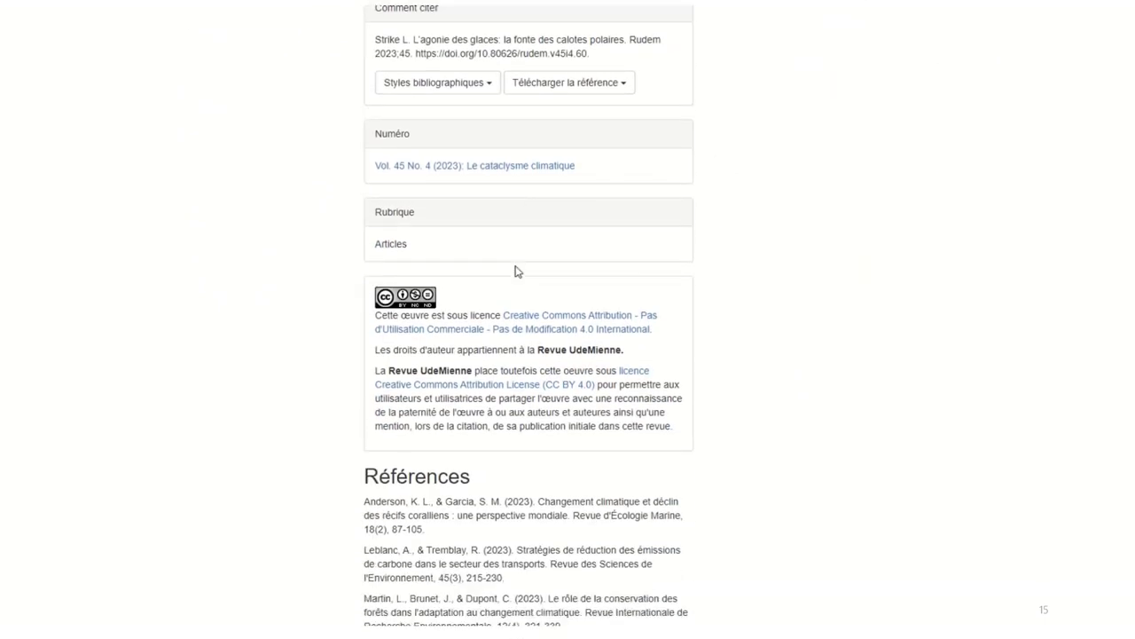
pyautogui.scroll(-5, 552, 271)
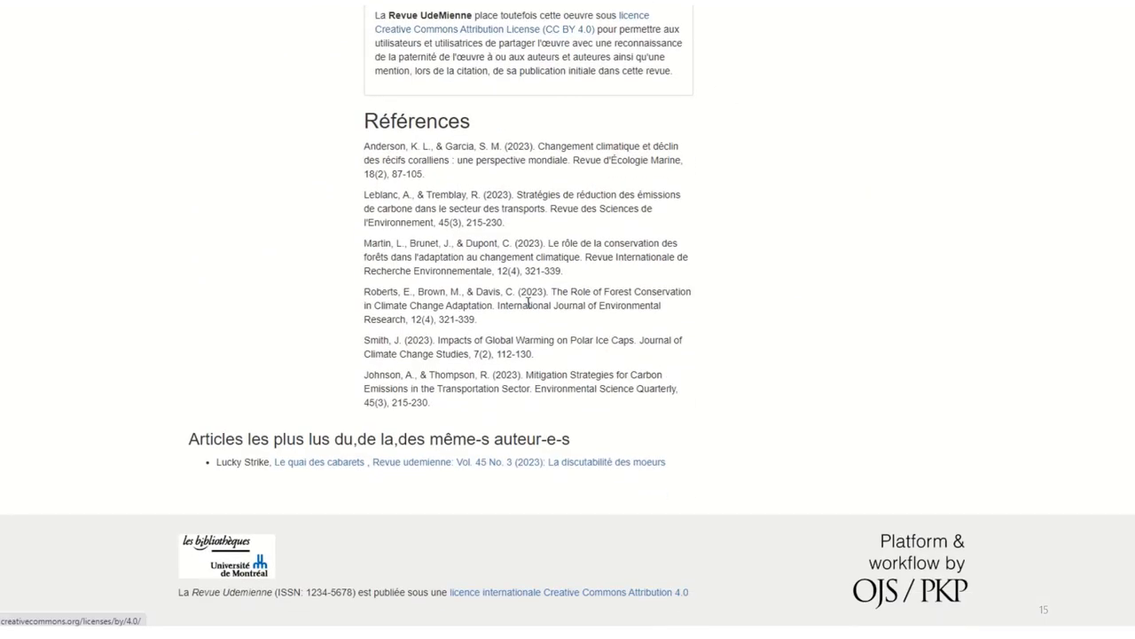
pyautogui.scroll(13, 606, 335)
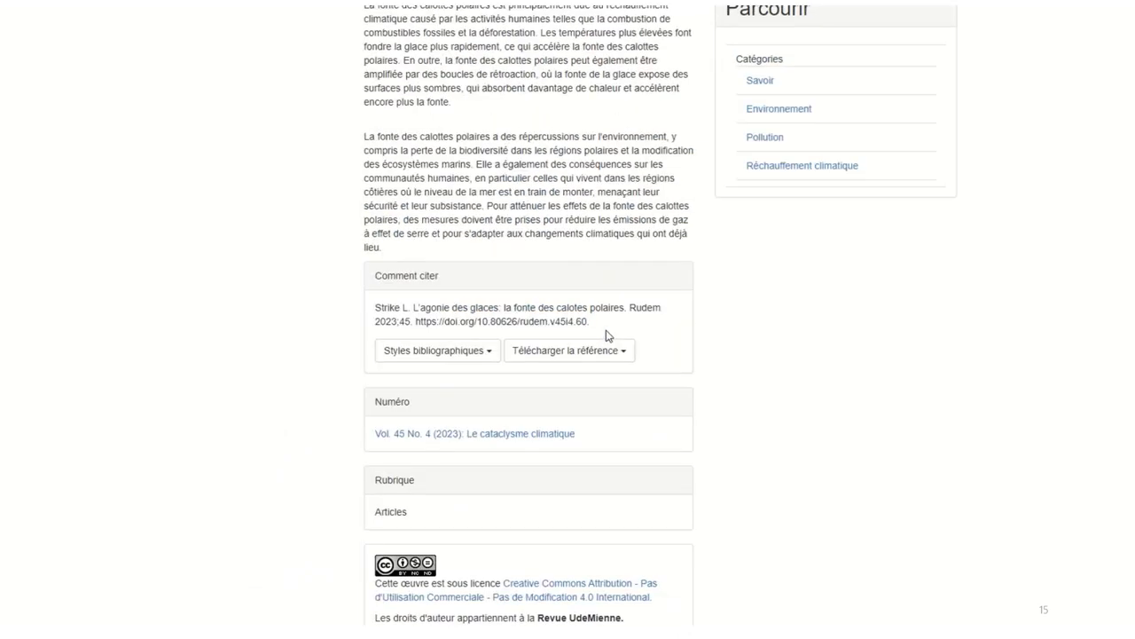
pyautogui.scroll(3, 606, 336)
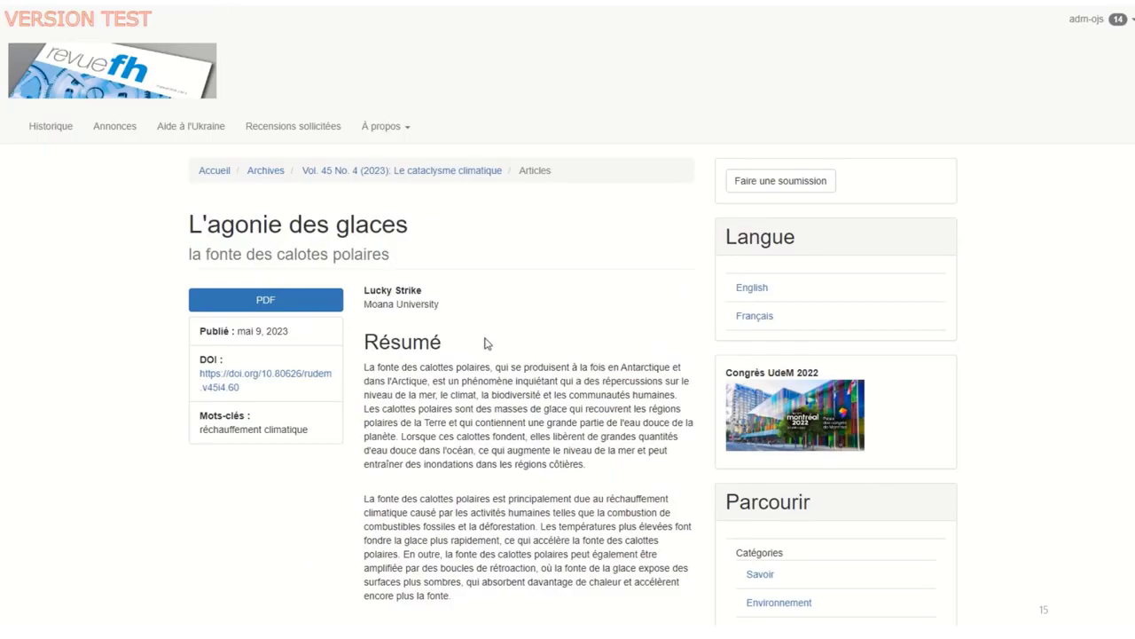
pyautogui.scroll(-2, 458, 395)
pyautogui.scroll(2, 465, 392)
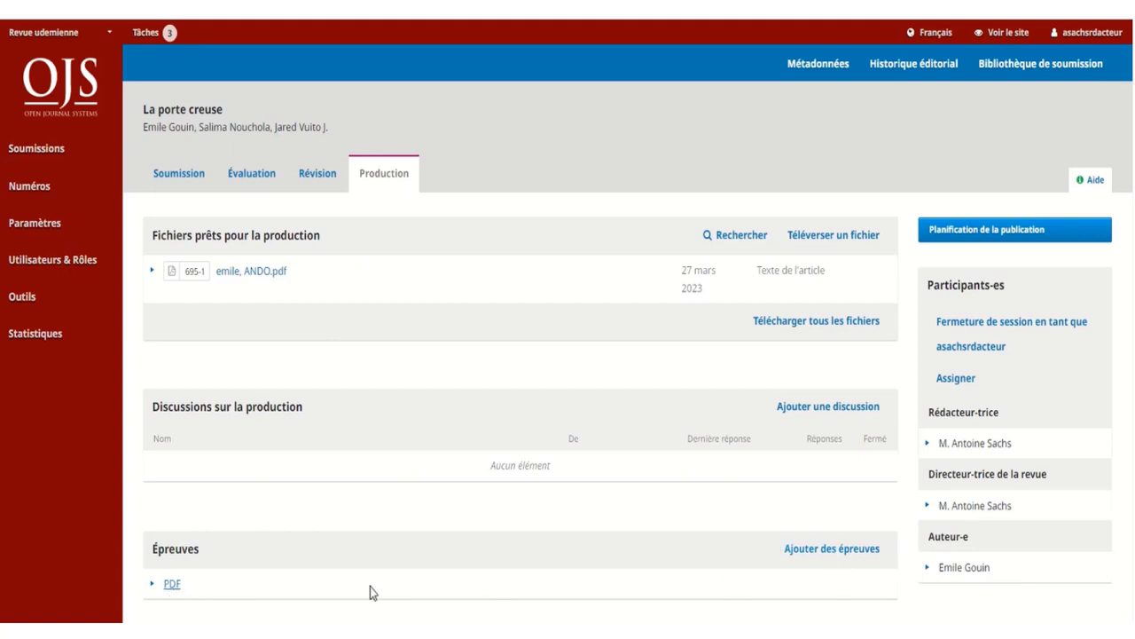
# Schedule the article "La porte creuse" in OJS 3.1 for the issue "Vol. 35 No 1 (2024): L'alimentation de la pensée rationnelle".
pyautogui.click(172, 586)
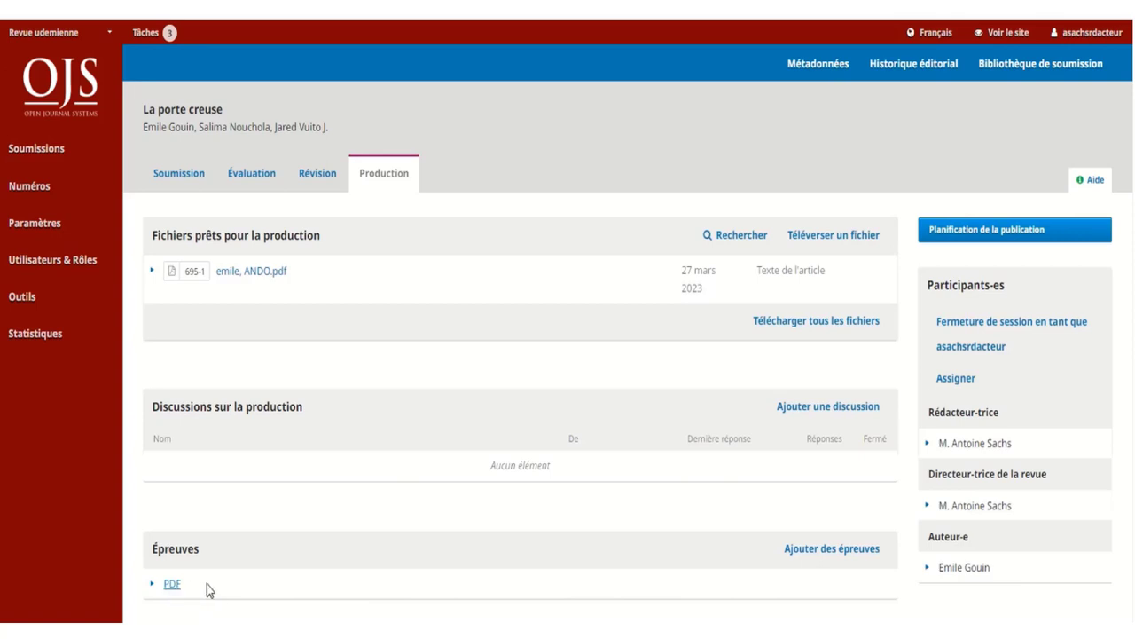
pyautogui.click(961, 232)
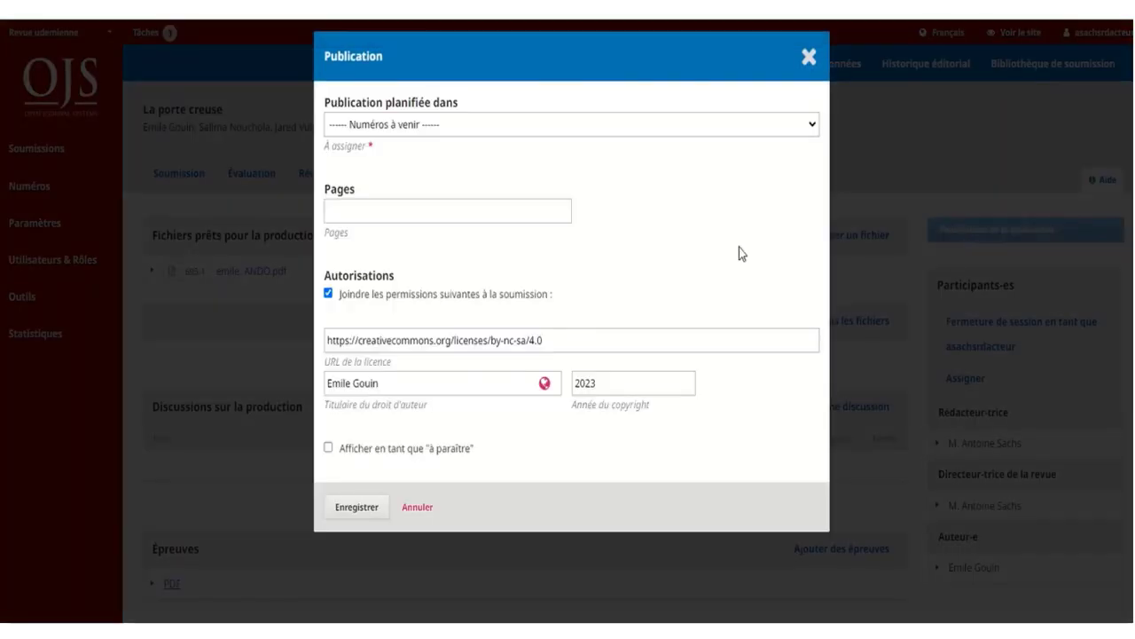
pyautogui.click(812, 129)
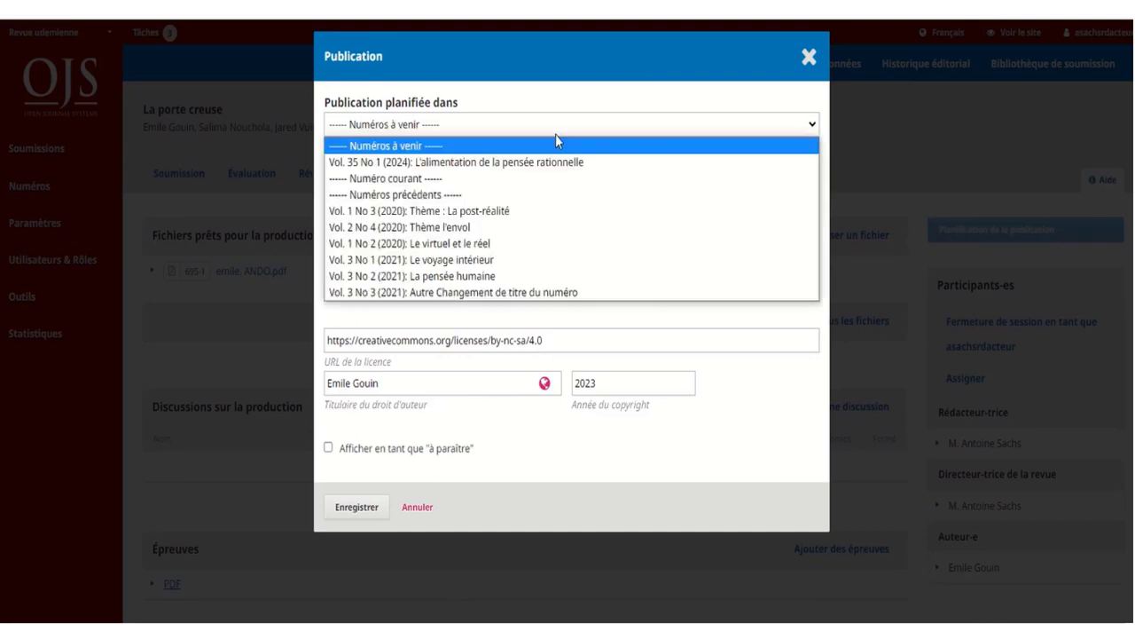
pyautogui.click(559, 163)
pyautogui.click(414, 210)
pyautogui.click(418, 251)
pyautogui.click(373, 510)
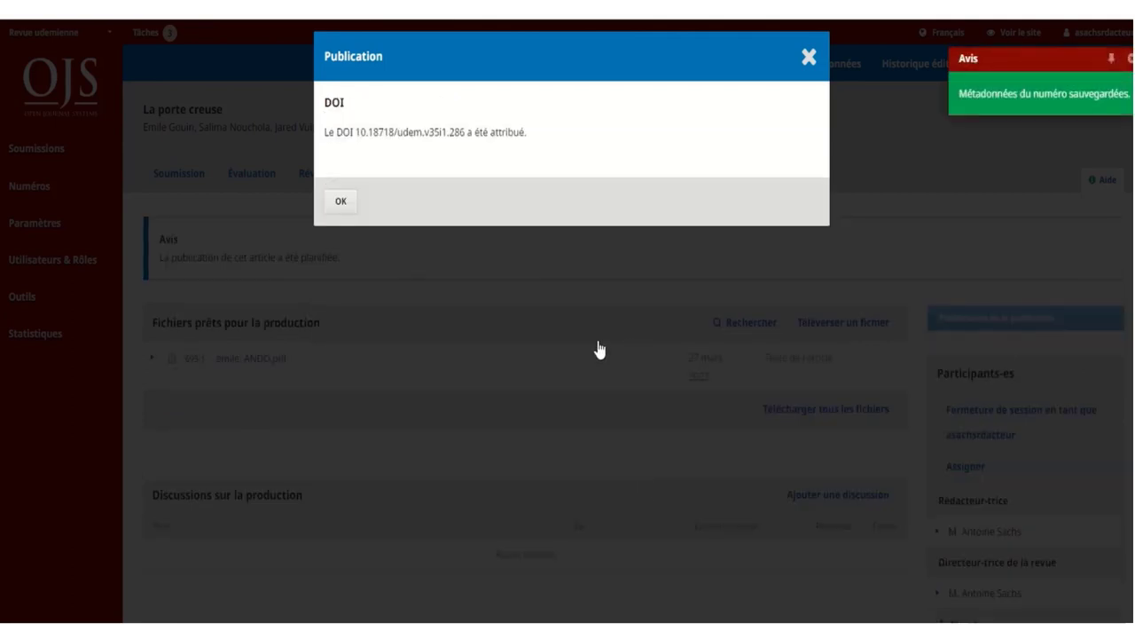
pyautogui.click(354, 211)
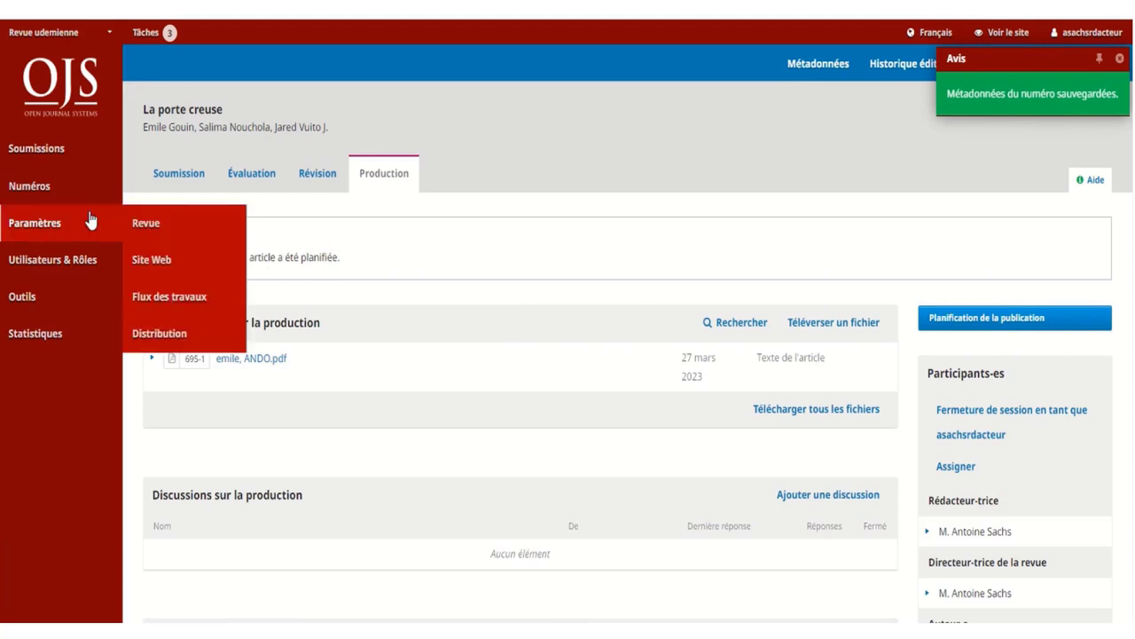
# Open the upcoming issue "Vol. 35 No 1 (2024): L'alimentation de la pensée rationnelle", check its table of contents for "La porte creuse" and close it.
pyautogui.moveTo(50, 193)
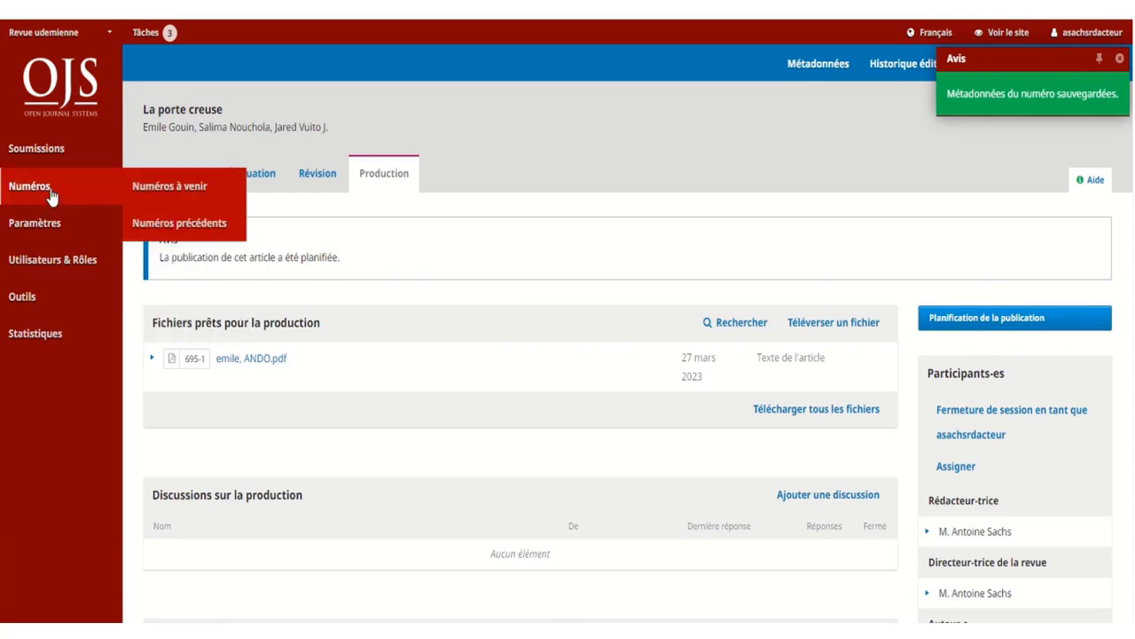
pyautogui.click(172, 192)
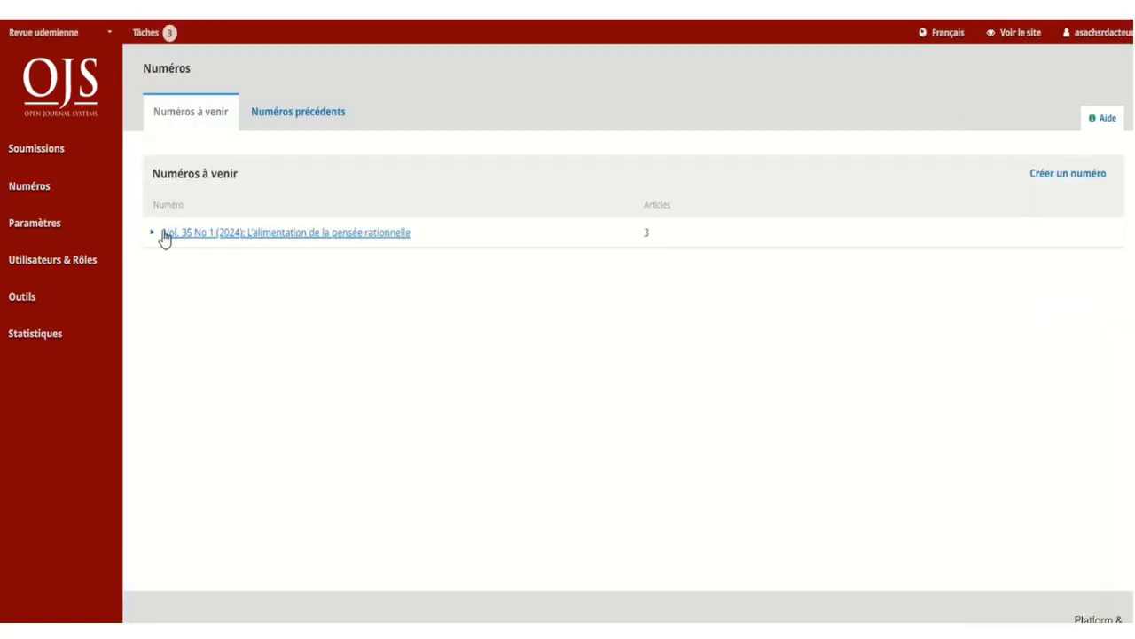
pyautogui.click(155, 234)
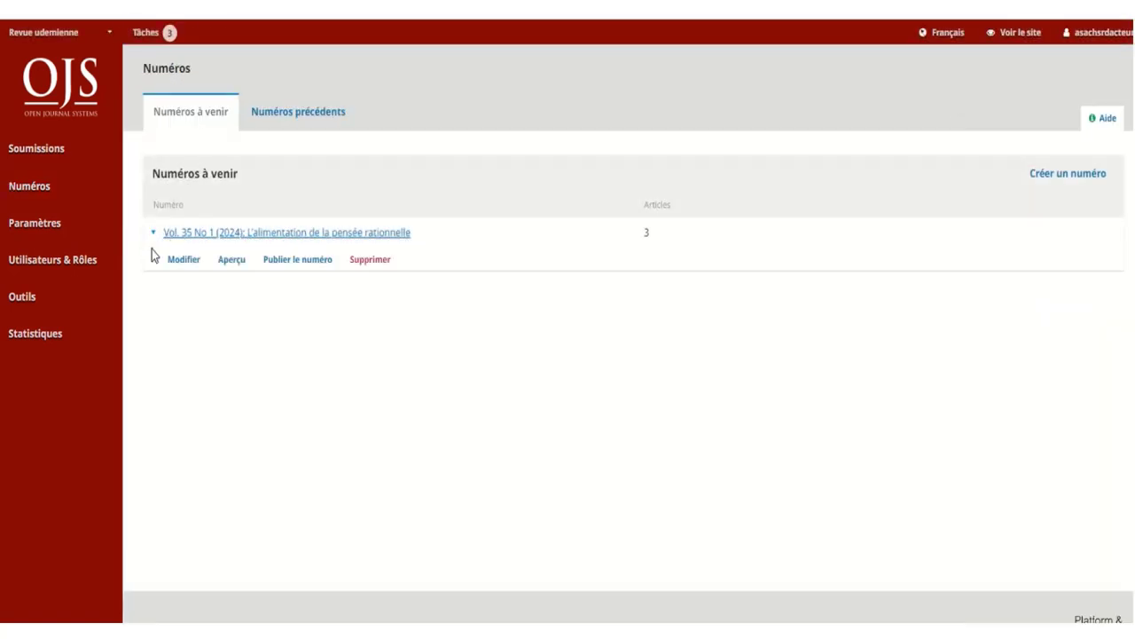
pyautogui.click(196, 269)
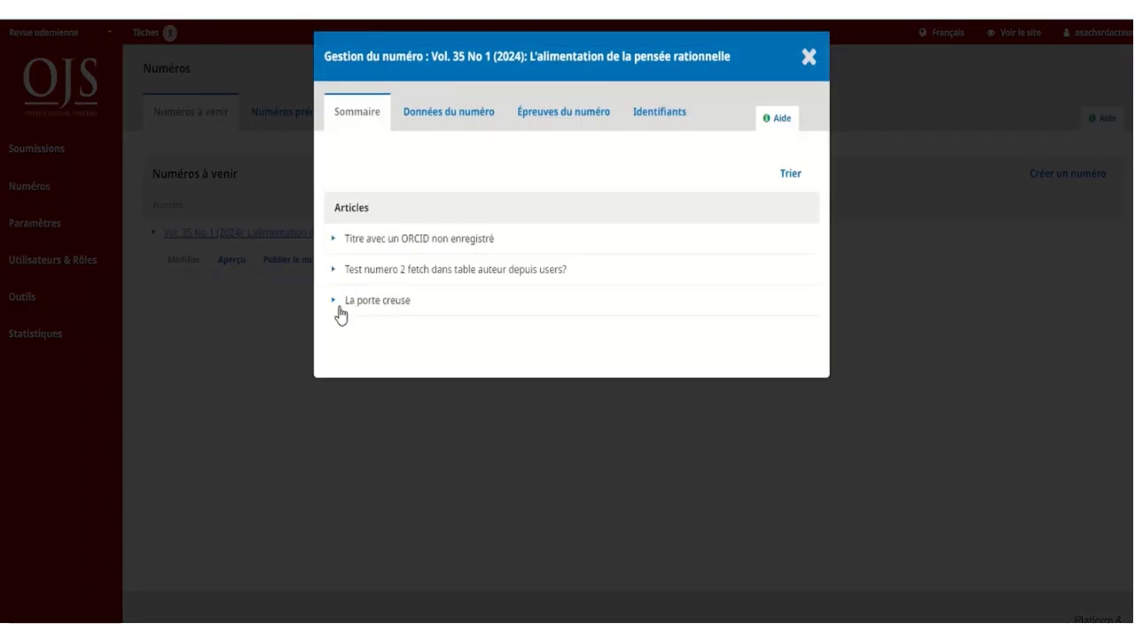
pyautogui.click(809, 59)
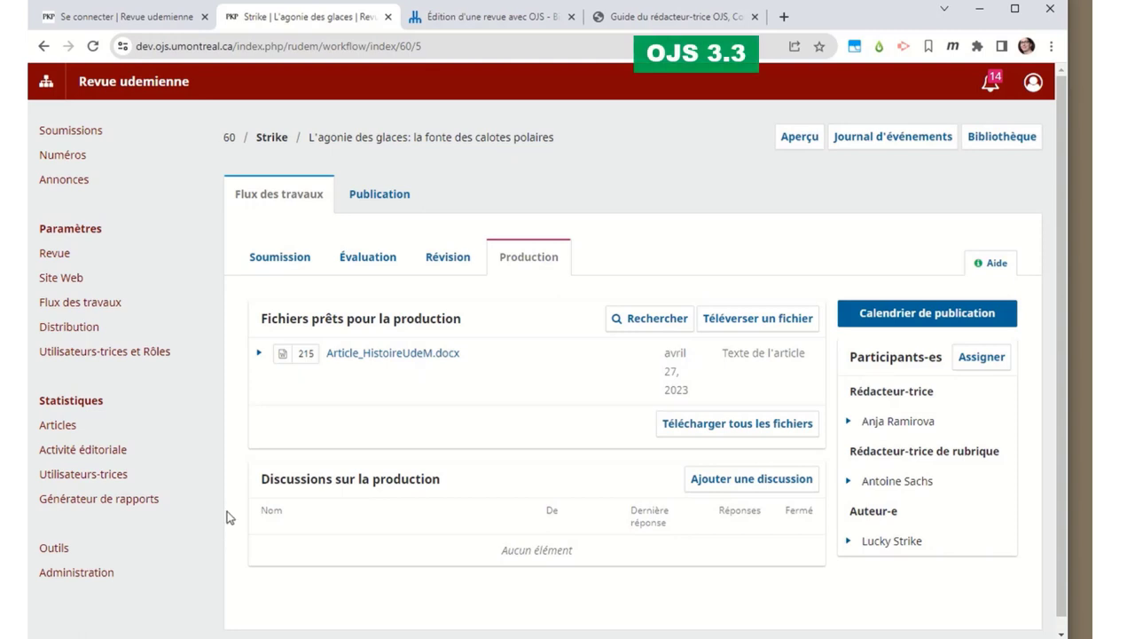
# In OJS 3.3, compare the two routes from the production stage of "L'agonie des glaces" to its publication details, returning to the workflow.
pyautogui.click(379, 203)
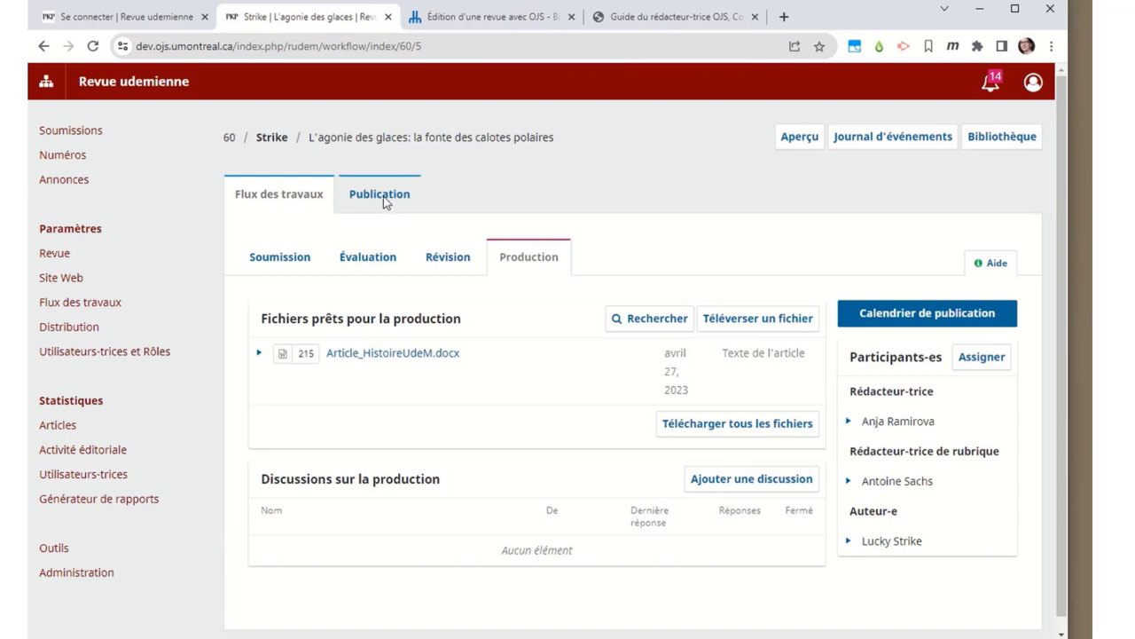
pyautogui.click(383, 196)
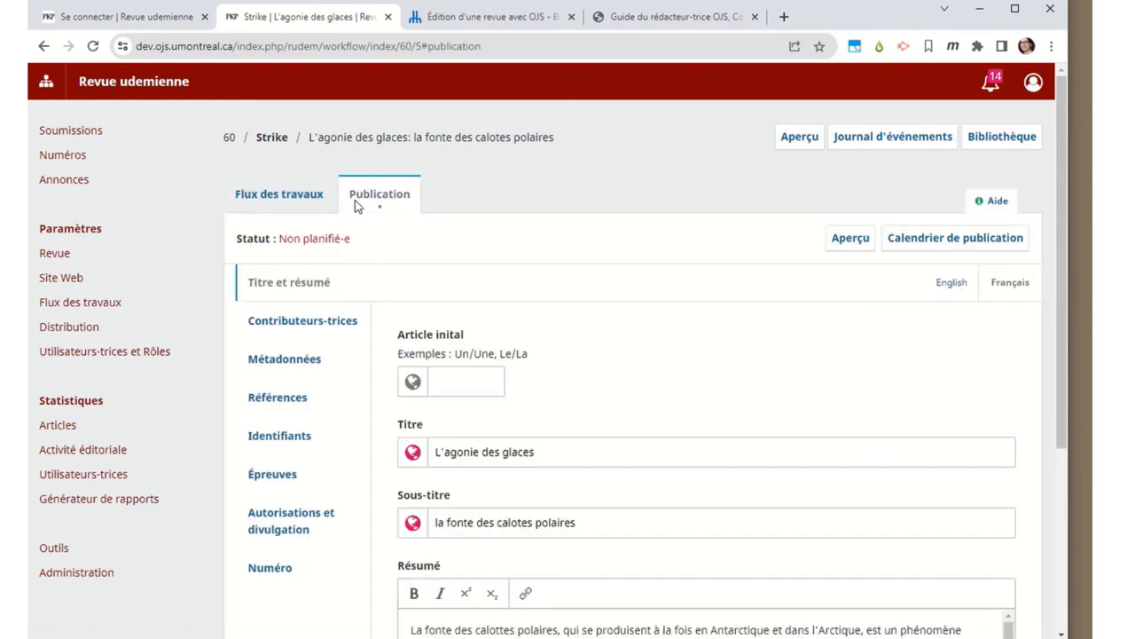
pyautogui.click(276, 200)
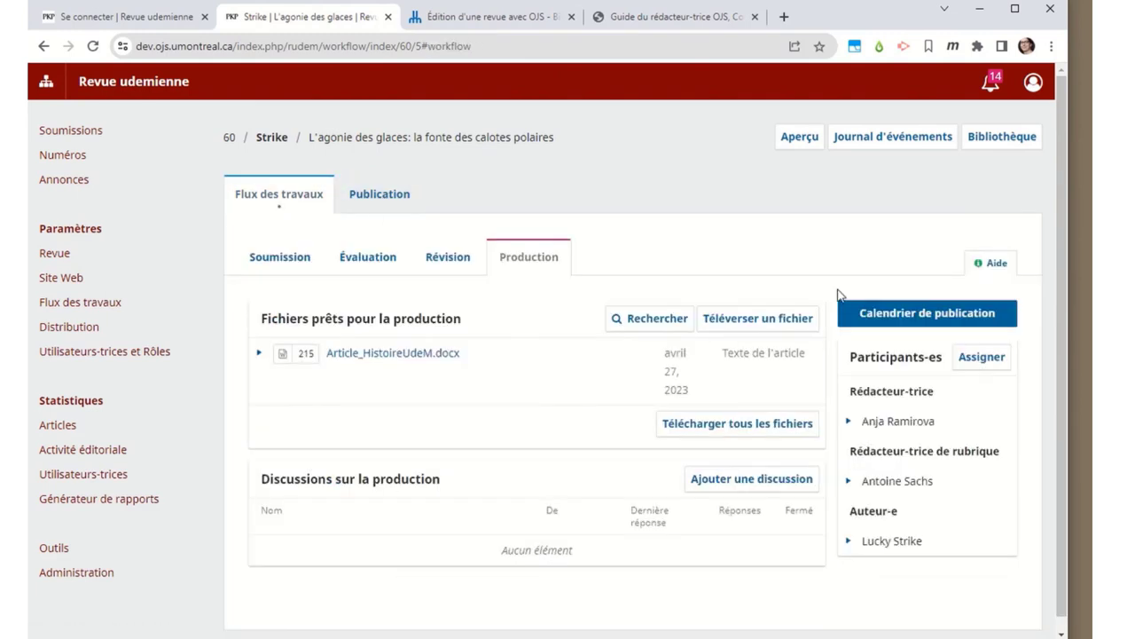
pyautogui.click(920, 326)
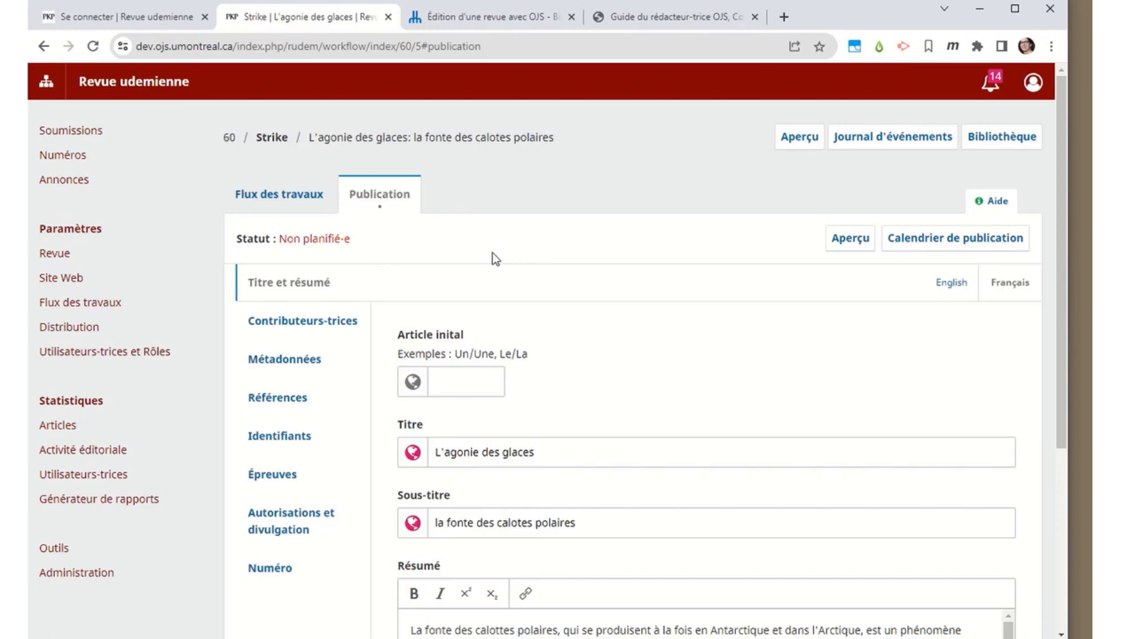
pyautogui.click(328, 204)
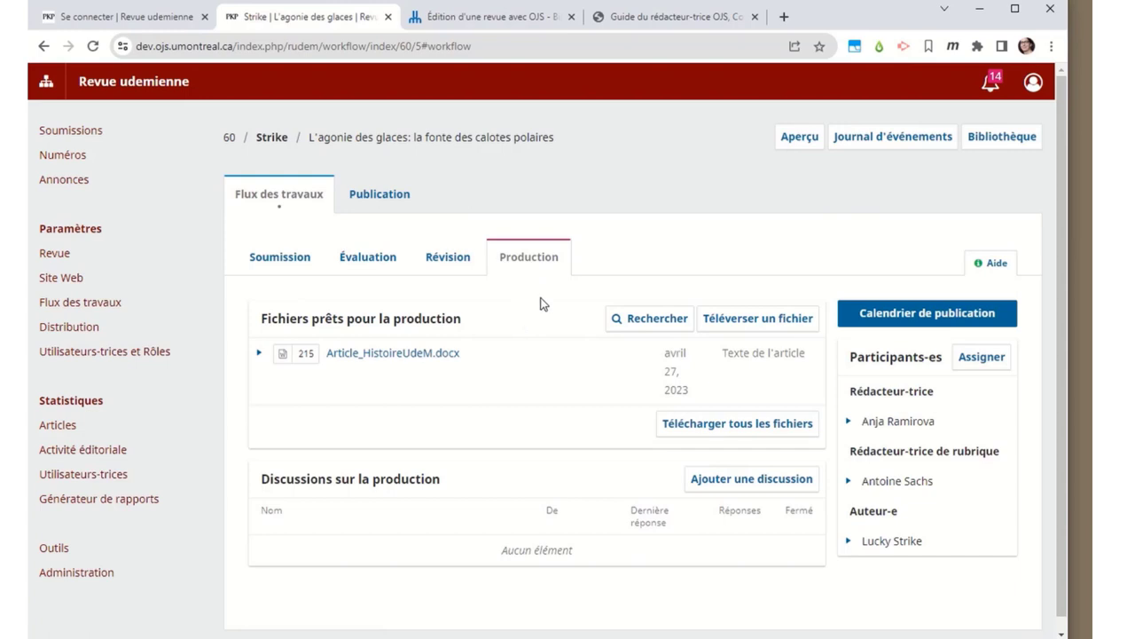
# Schedule the article "L'agonie des glaces" for publication in the upcoming issue "Vol. 45 No. 4 (2023): Le cataclysme climatique".
pyautogui.click(379, 202)
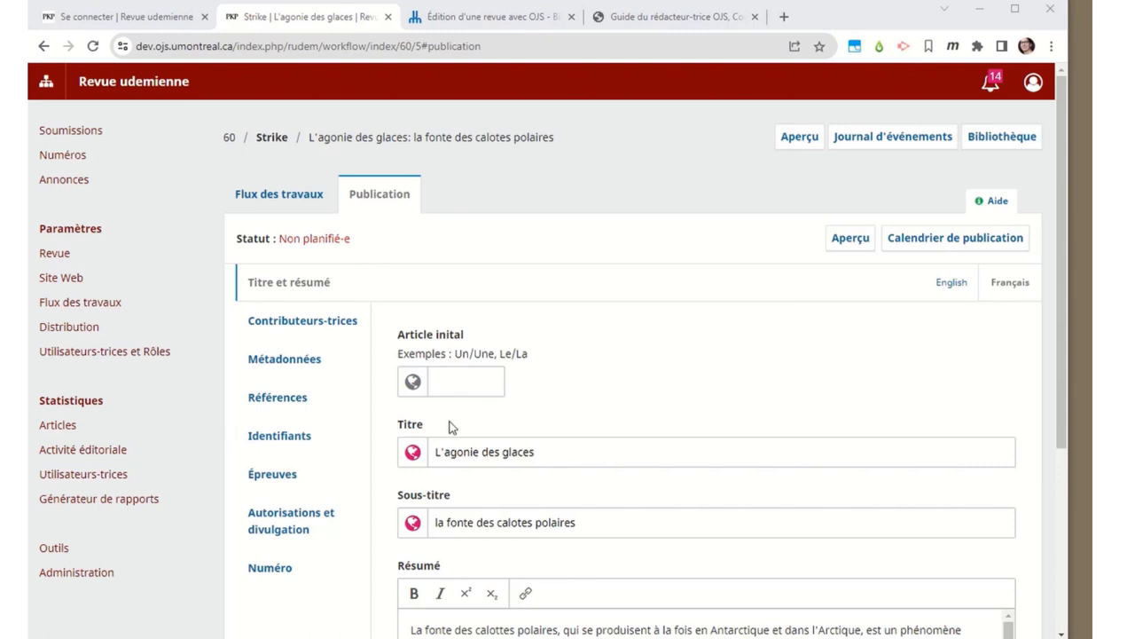
pyautogui.click(954, 249)
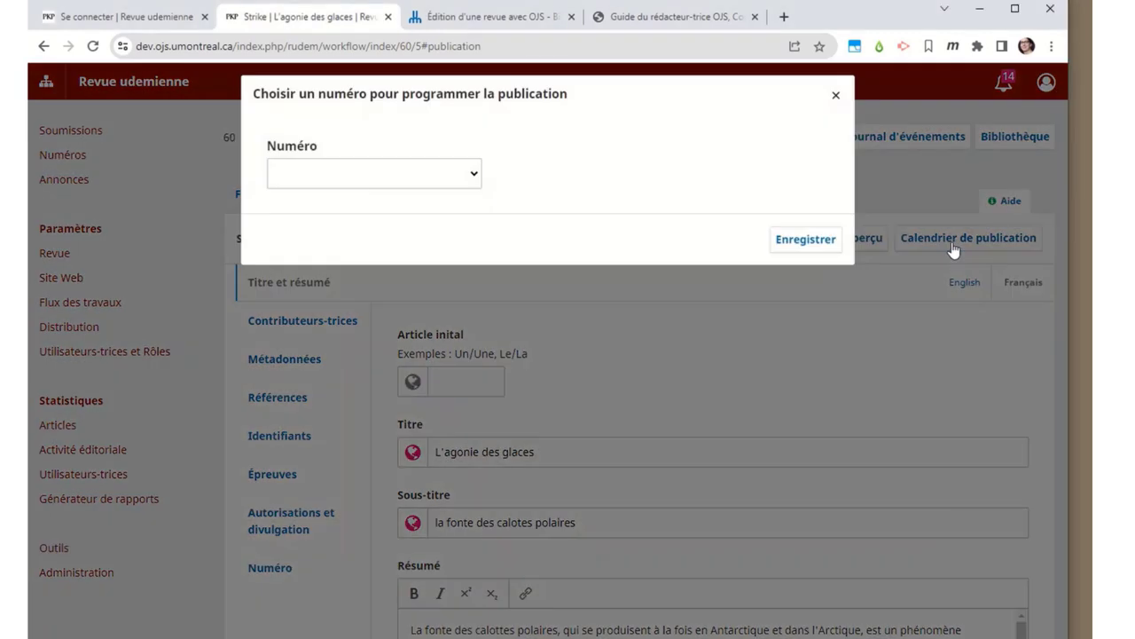
pyautogui.click(477, 175)
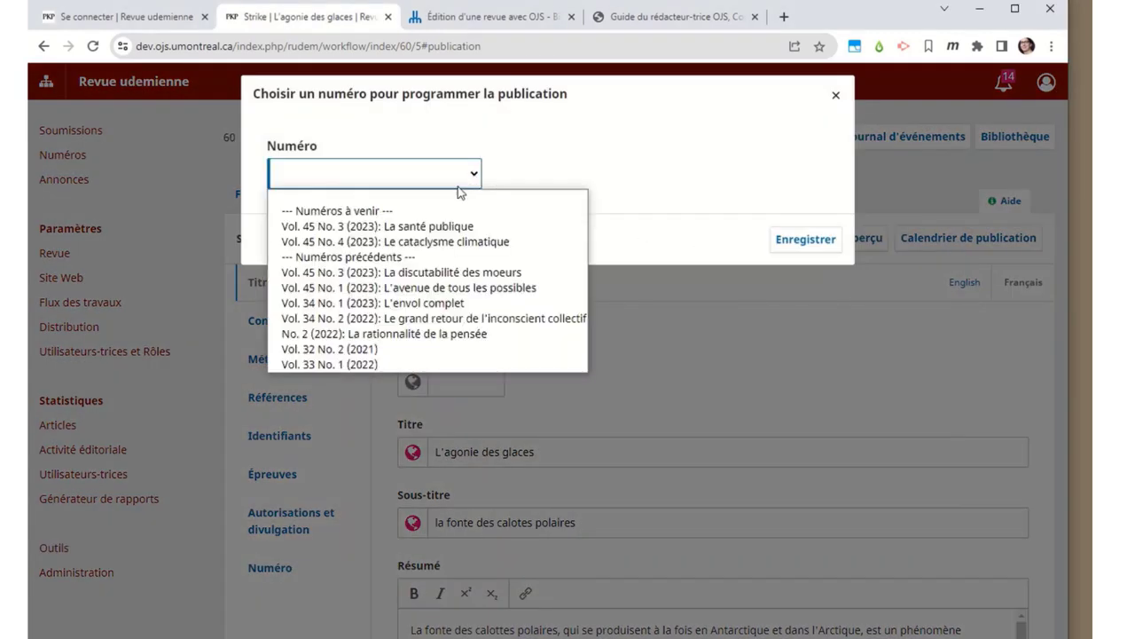
pyautogui.click(460, 242)
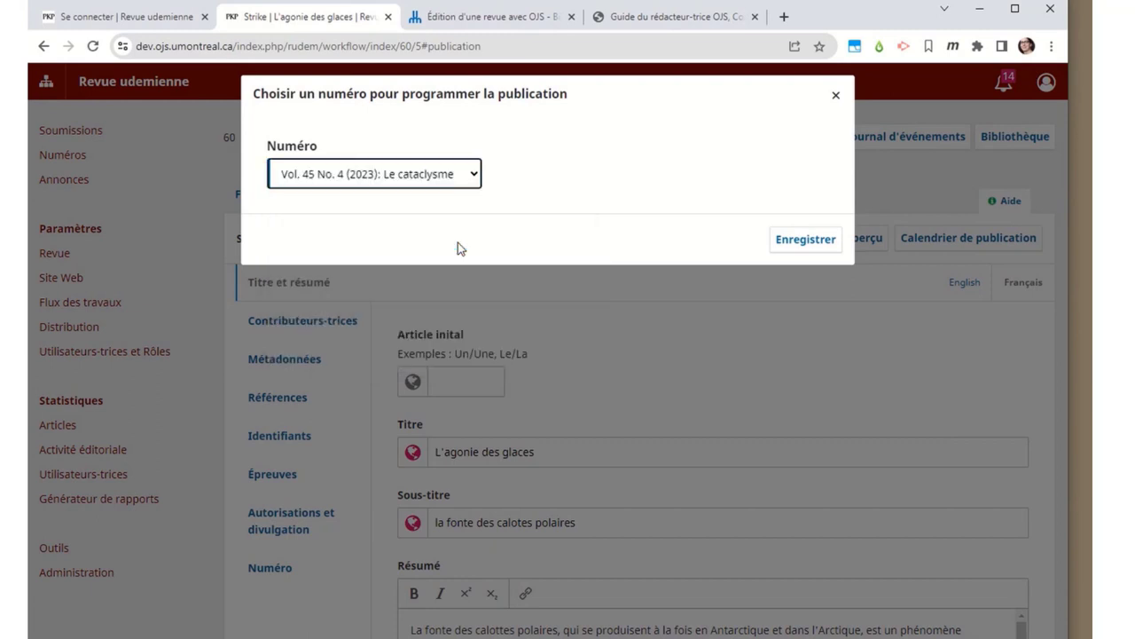
pyautogui.click(823, 248)
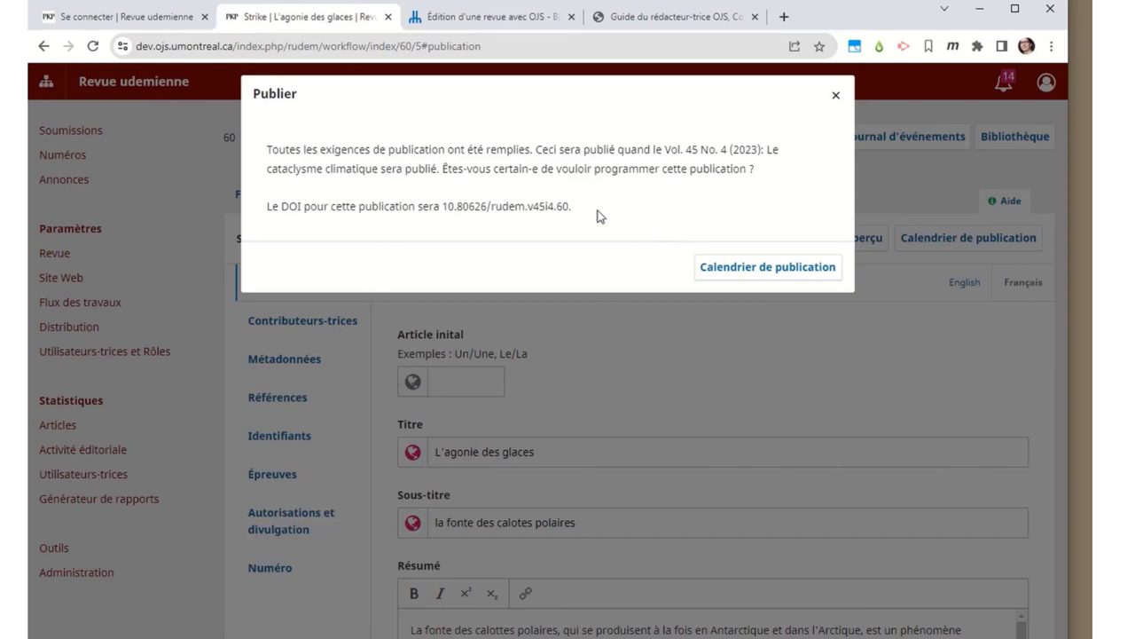
pyautogui.click(724, 272)
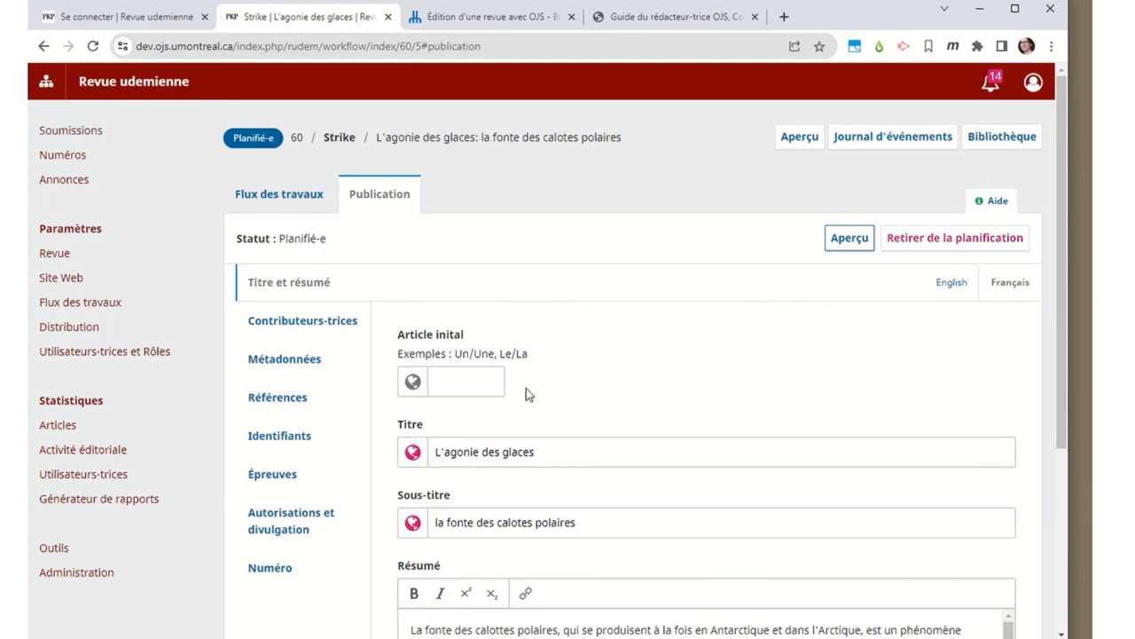
# Compare the active and archived submissions, reopen "L'agonie des glaces" from the archives and check its publication status.
pyautogui.click(96, 133)
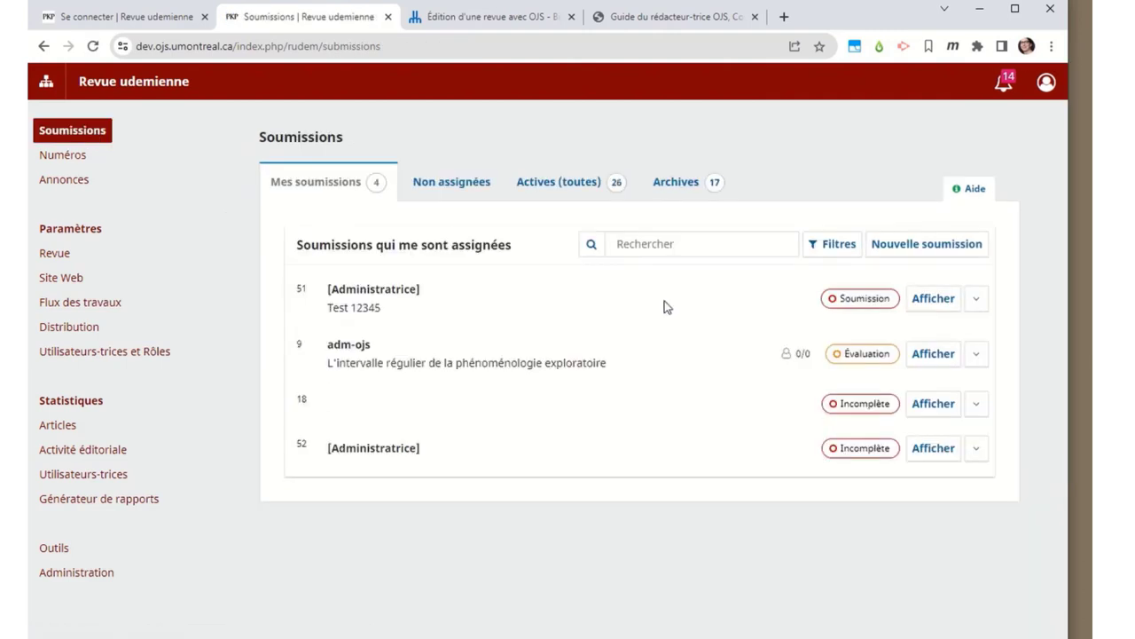
pyautogui.click(661, 192)
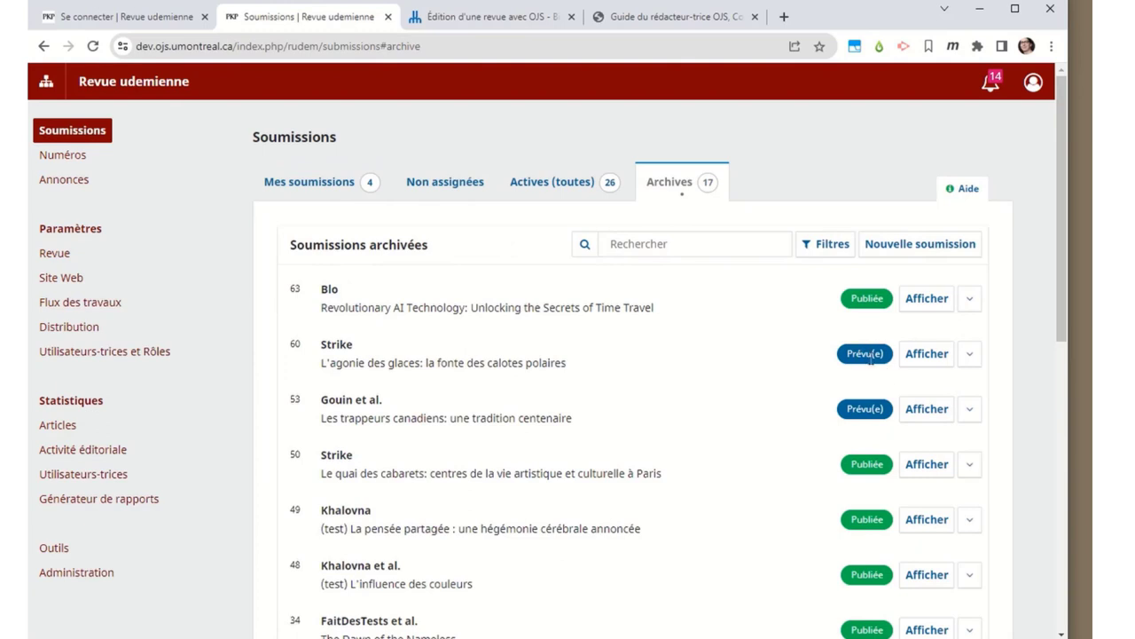
pyautogui.click(529, 185)
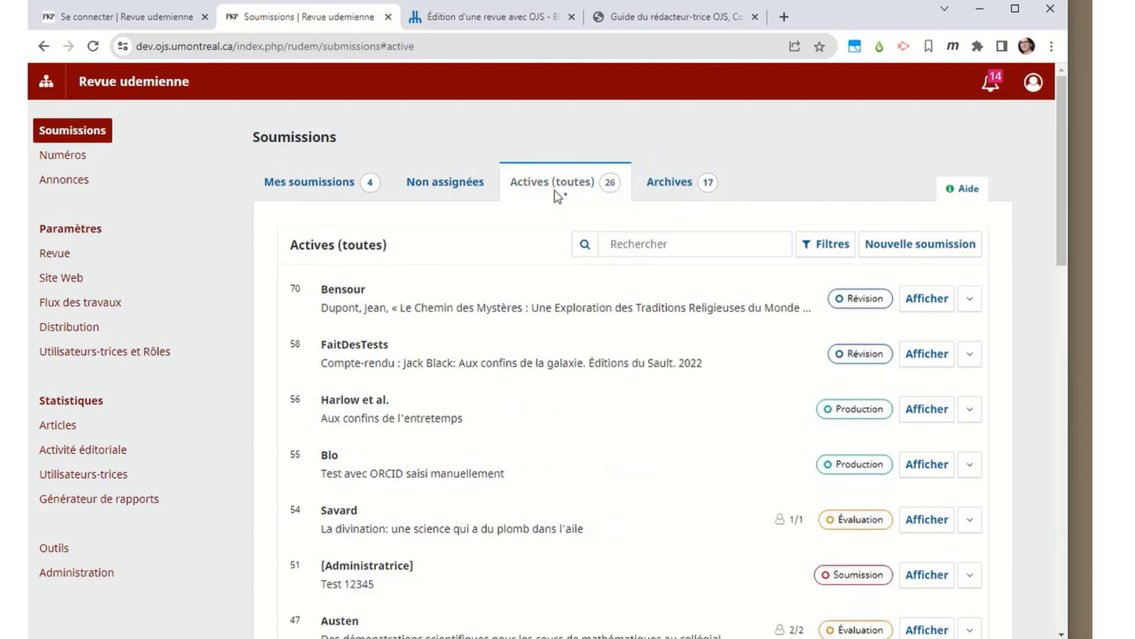
pyautogui.click(658, 185)
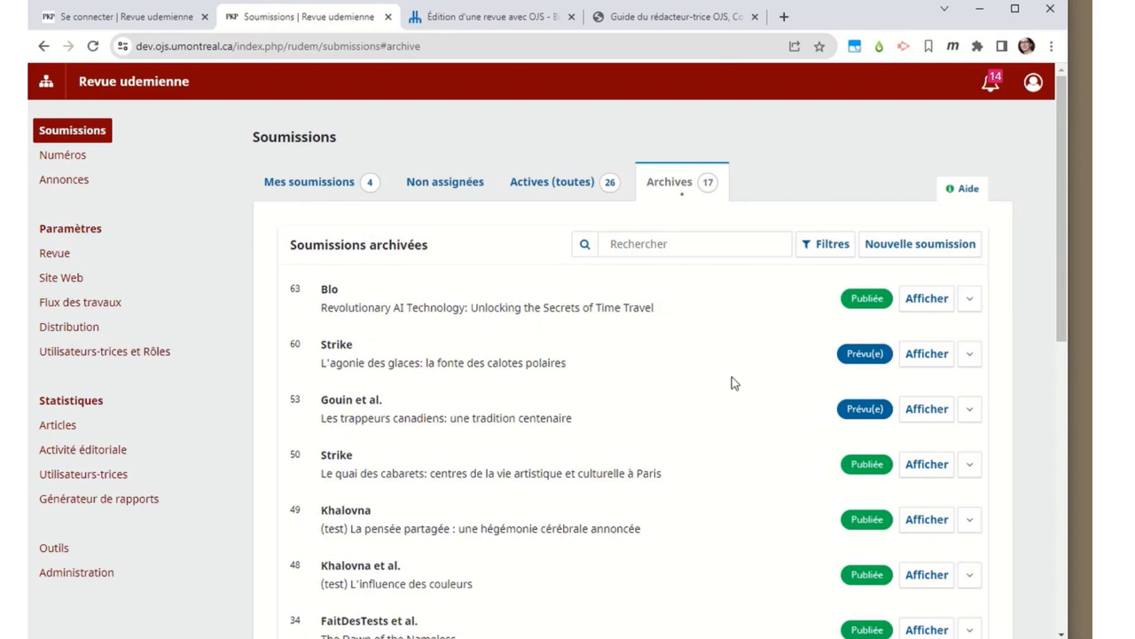
pyautogui.click(914, 357)
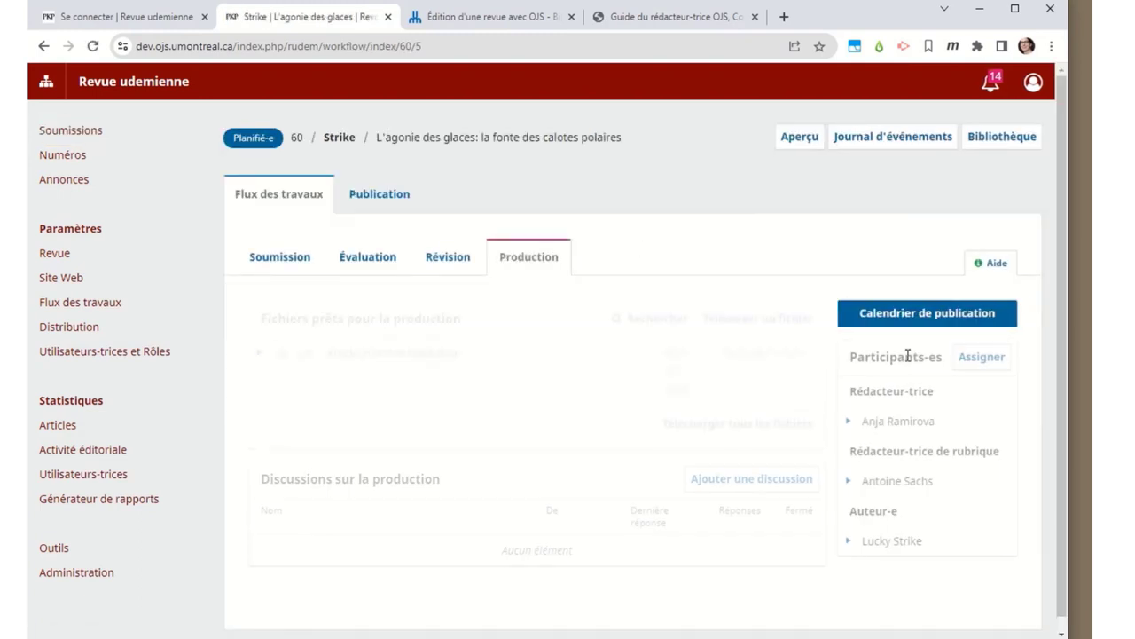
pyautogui.click(917, 319)
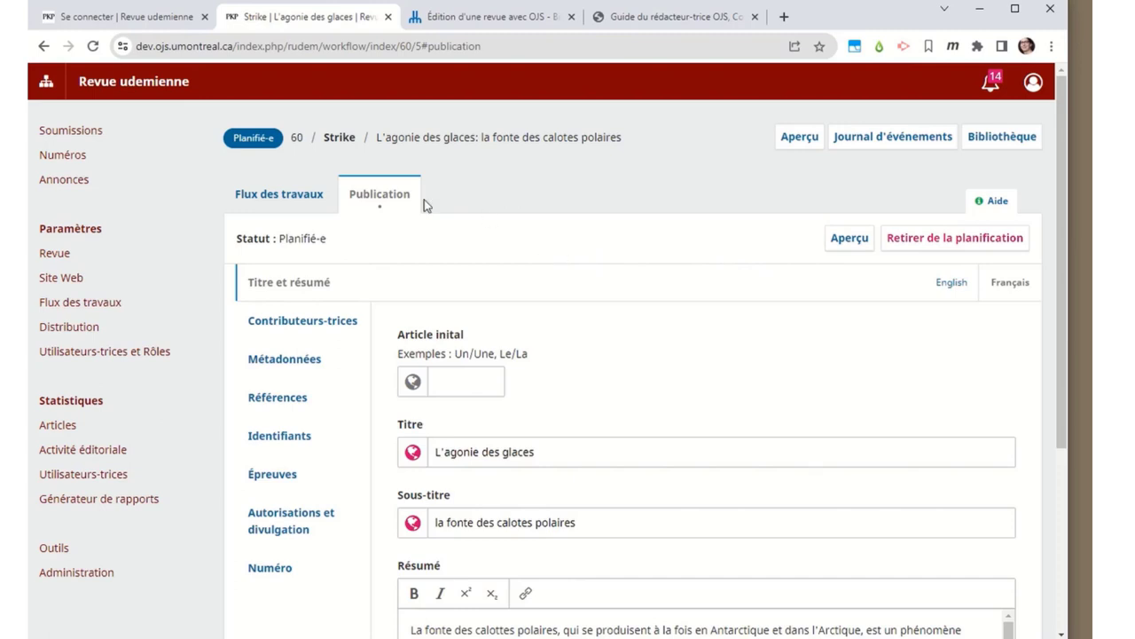
# Switch to the Université de Montréal libraries' OJS page and examine the editor guides for versions 3.1.2-4 and 3.3.x.
pyautogui.click(464, 17)
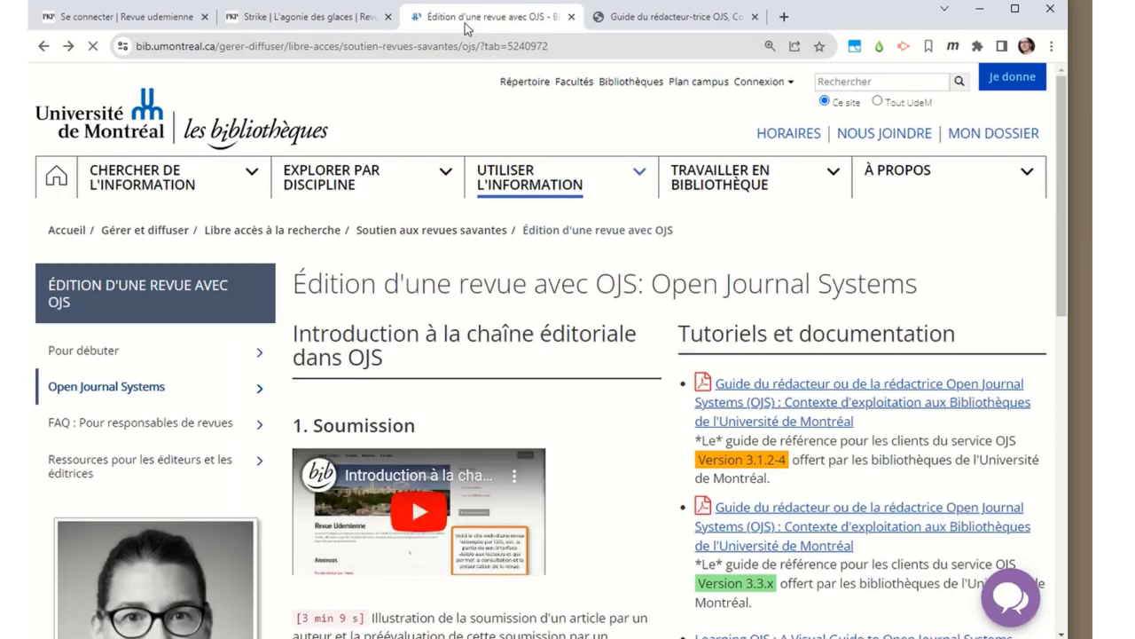
pyautogui.scroll(-1, 789, 548)
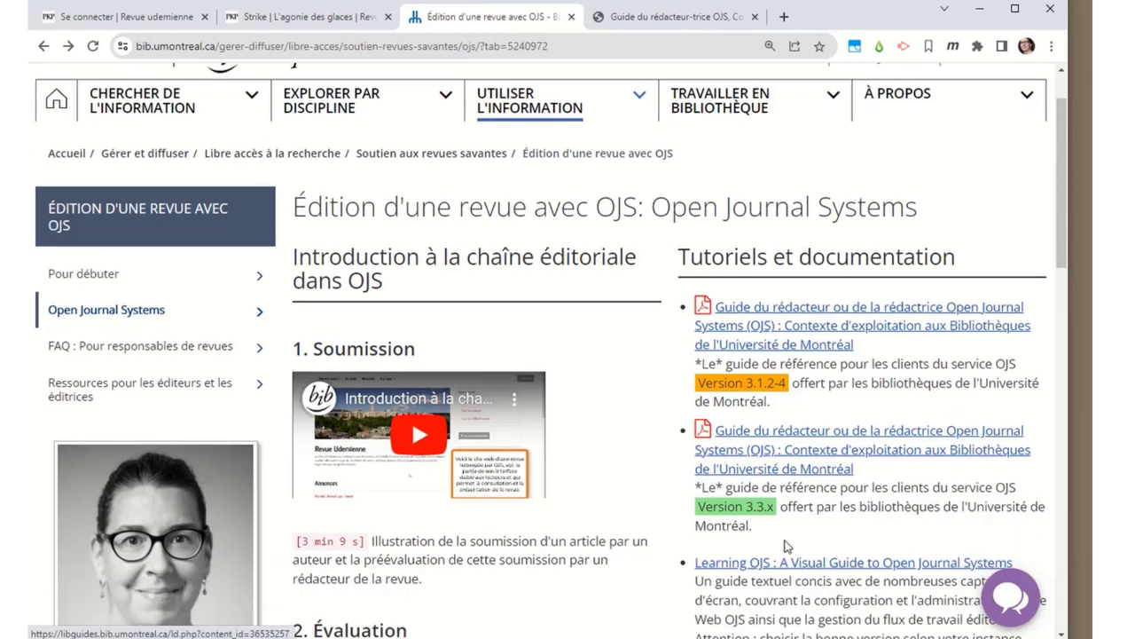
pyautogui.scroll(1, 752, 474)
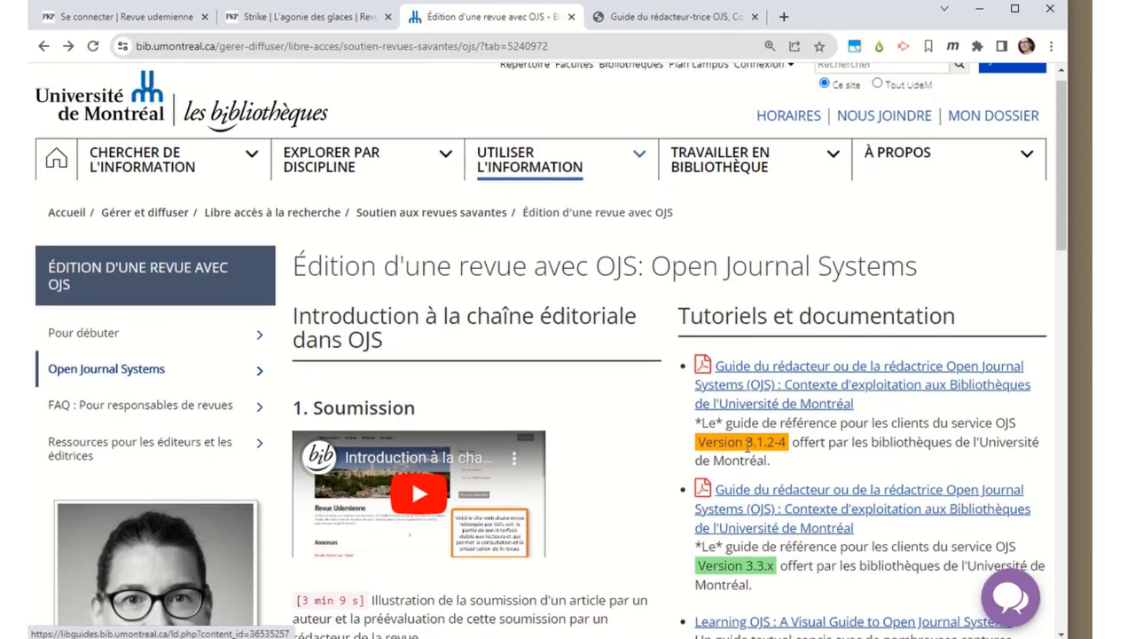
# Switch to the OJS editor's guide PDF and go from its table of contents to "Onglet publication : Planification et publication d'un numéro".
pyautogui.click(639, 24)
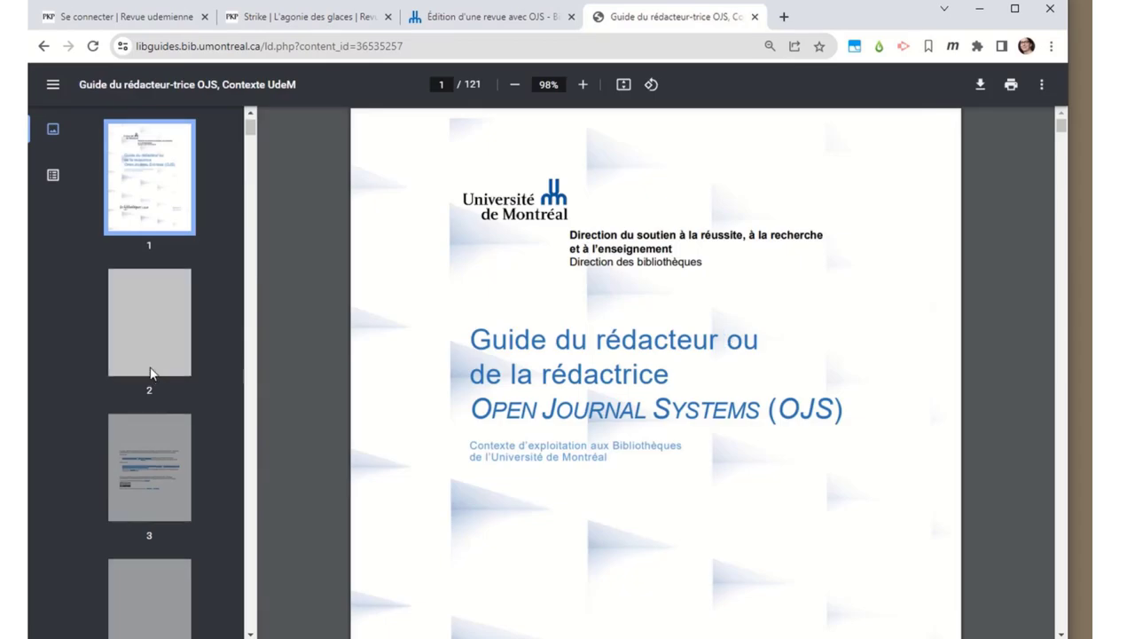
pyautogui.scroll(-8, 150, 364)
pyautogui.click(148, 329)
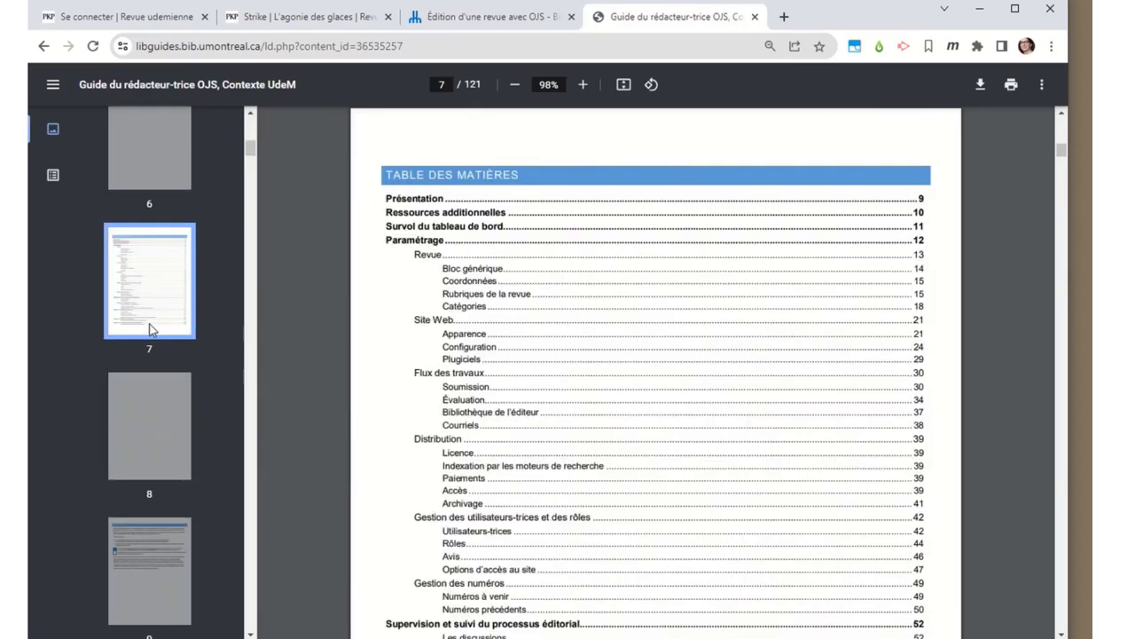
pyautogui.scroll(-2, 541, 369)
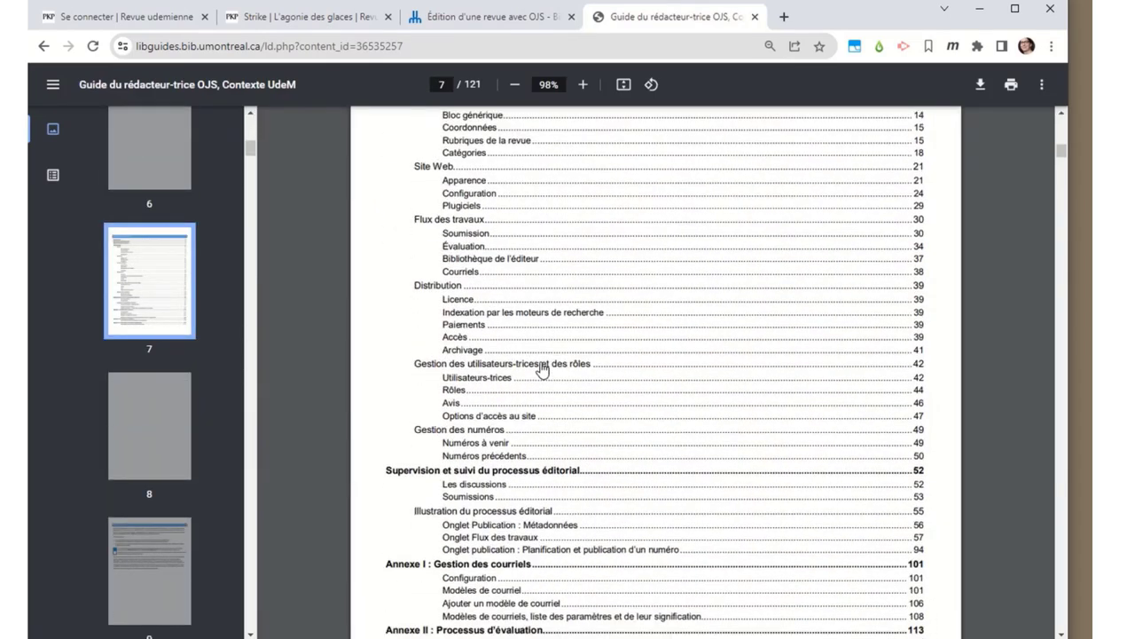
pyautogui.scroll(-2, 541, 369)
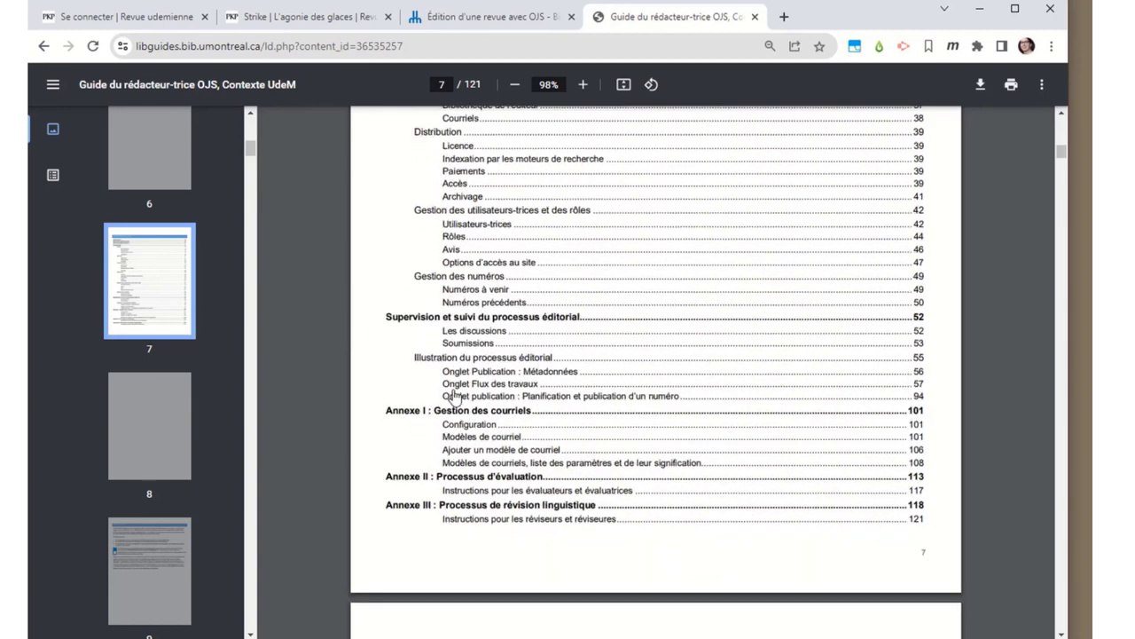
pyautogui.click(545, 400)
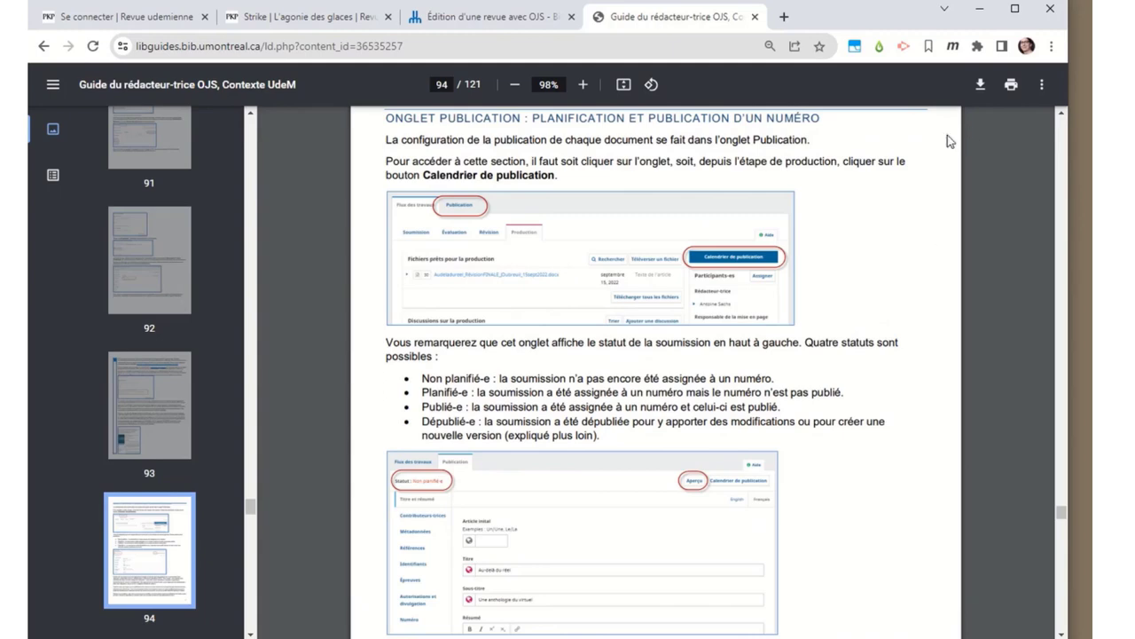
# Enlarge the guide to 125%, hide the page thumbnails and read the instructions on assigning an article to an issue and scheduling its publication.
pyautogui.click(583, 84)
pyautogui.click(583, 84)
pyautogui.click(583, 84)
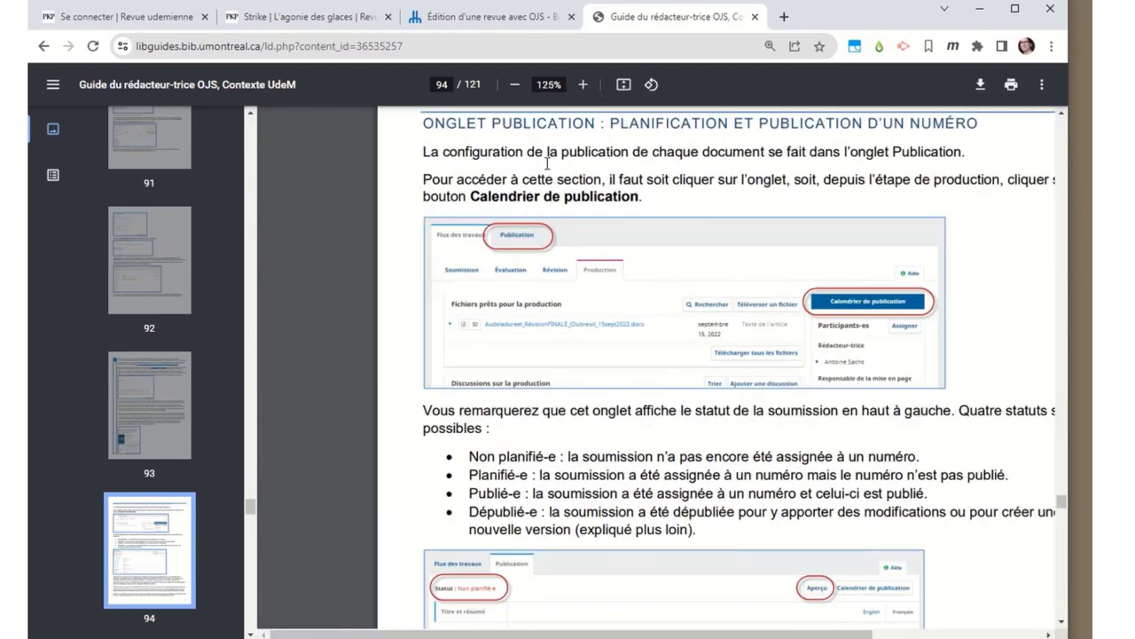
pyautogui.hscroll(1, 393, 632)
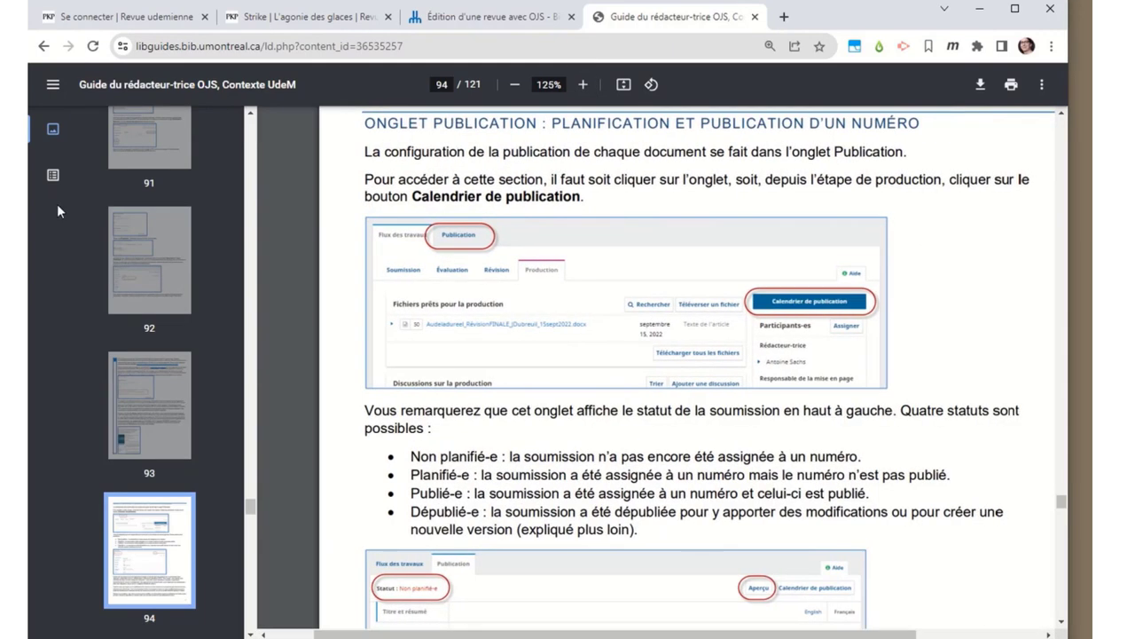
pyautogui.click(54, 84)
pyautogui.scroll(-2, 646, 282)
pyautogui.scroll(3, 646, 276)
pyautogui.scroll(-5, 530, 322)
pyautogui.scroll(-10, 530, 324)
pyautogui.scroll(-12, 530, 317)
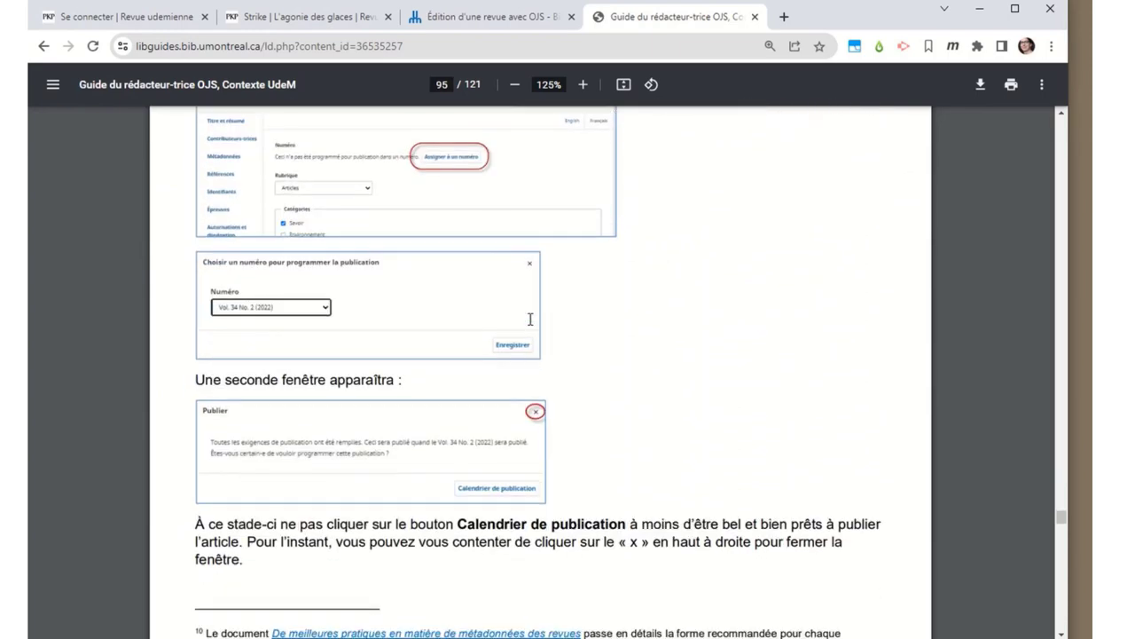
pyautogui.scroll(-15, 530, 319)
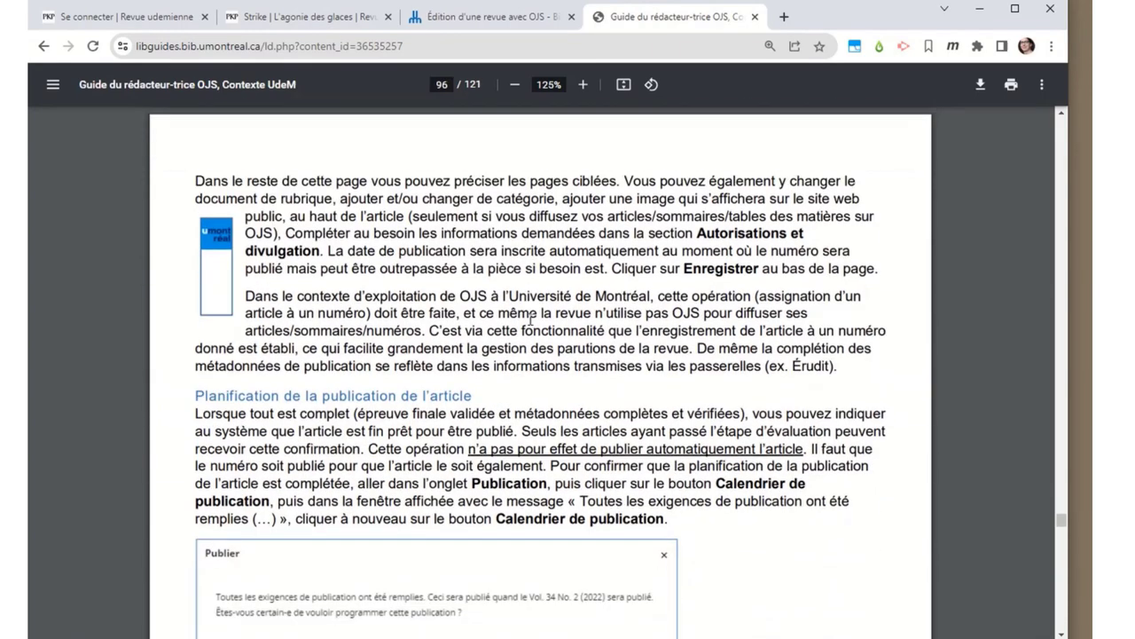
pyautogui.scroll(-6, 530, 319)
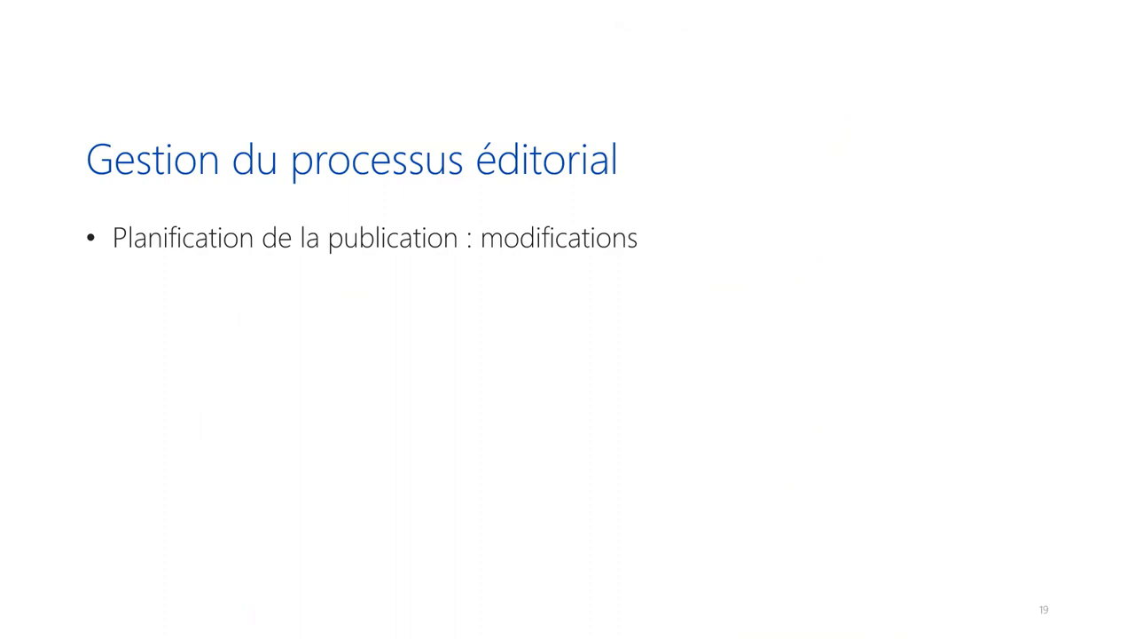
# Open the archived submission "Le quai des cabaret", go to its publication details and unpublish it.
pyautogui.press('Right')
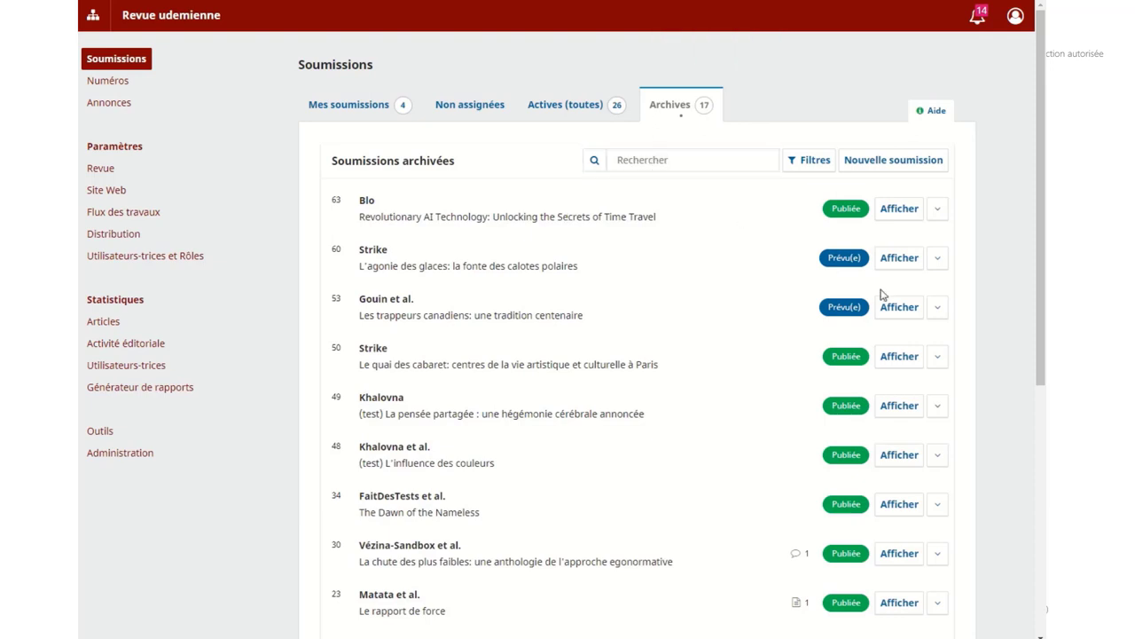
pyautogui.click(899, 356)
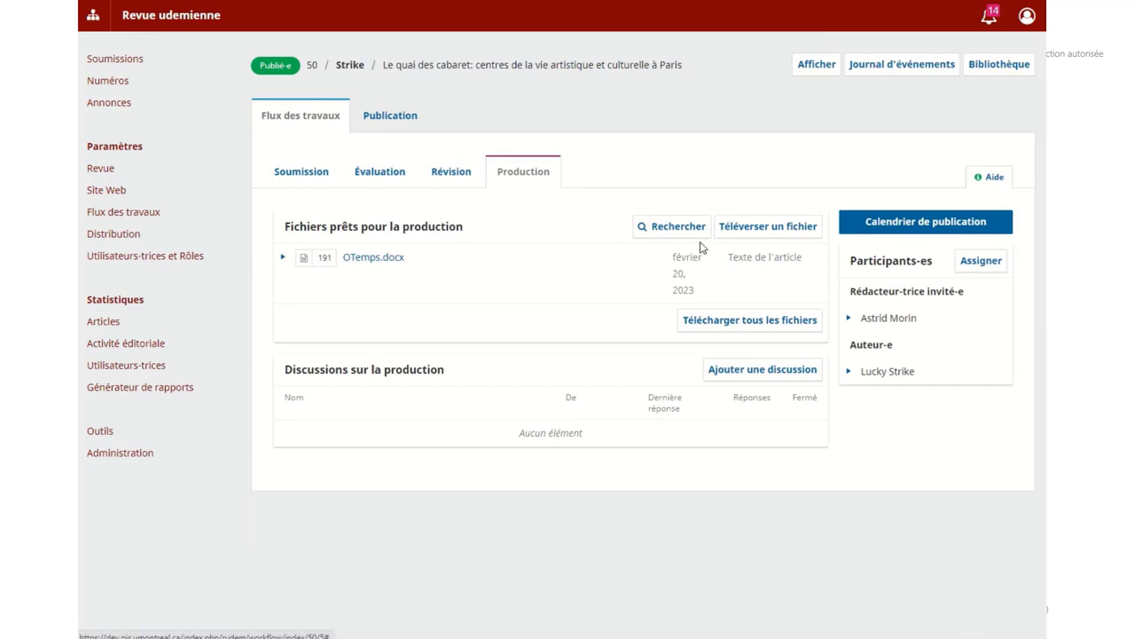
pyautogui.click(390, 114)
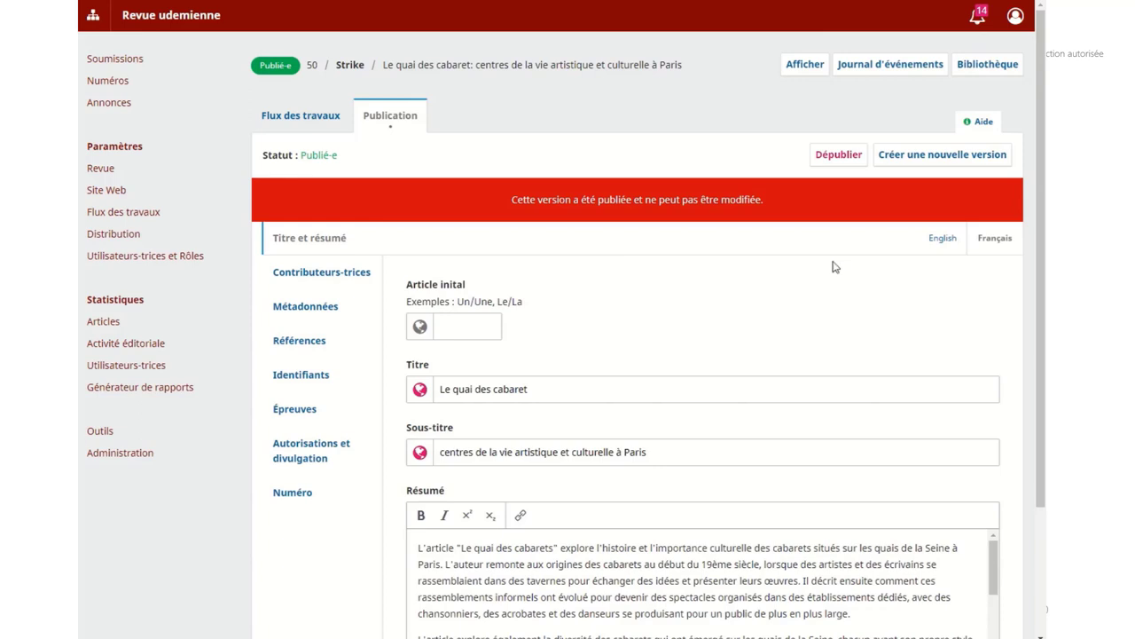
pyautogui.click(838, 162)
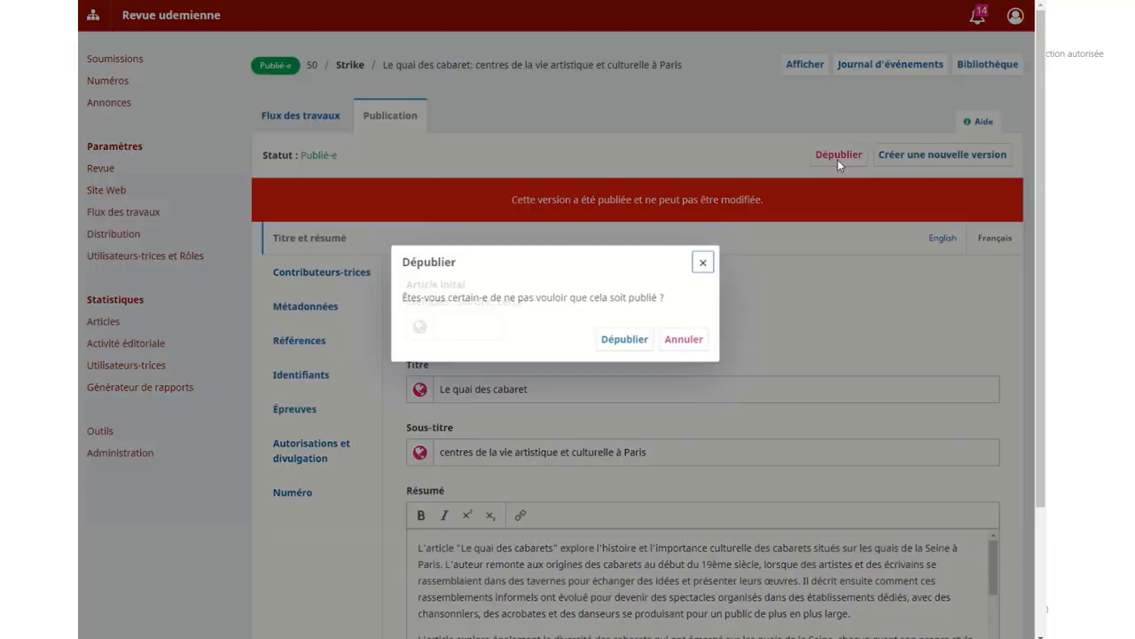
pyautogui.click(644, 341)
# Correct the article's title to "Le quai des cabarets", look over its galleys and save the title and abstract details.
pyautogui.click(541, 349)
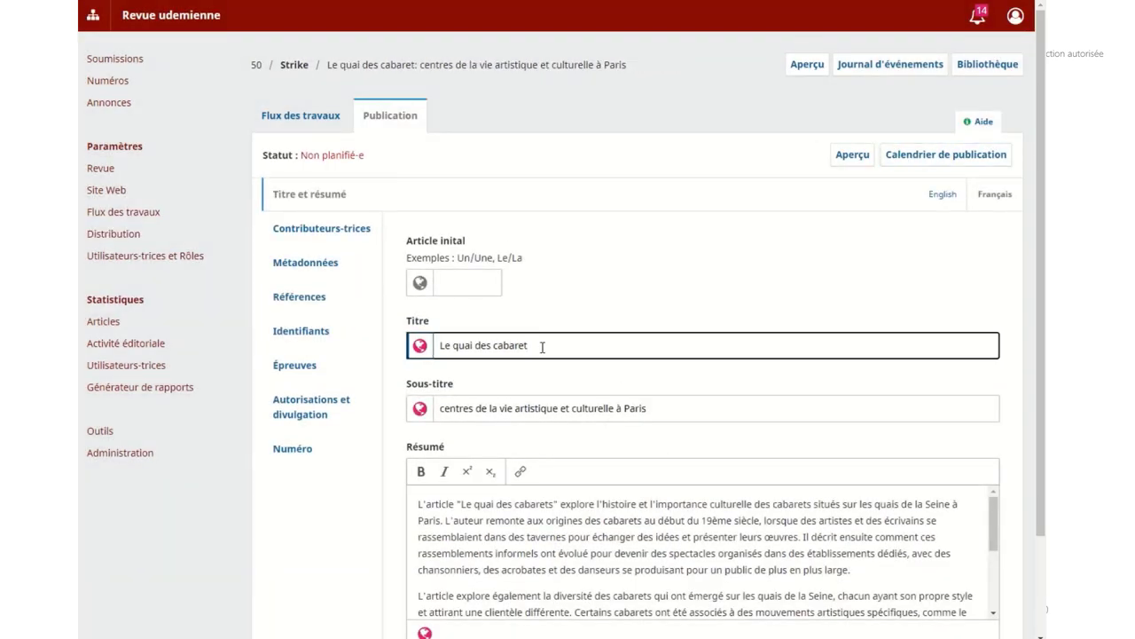
pyautogui.write('s')
pyautogui.click(320, 367)
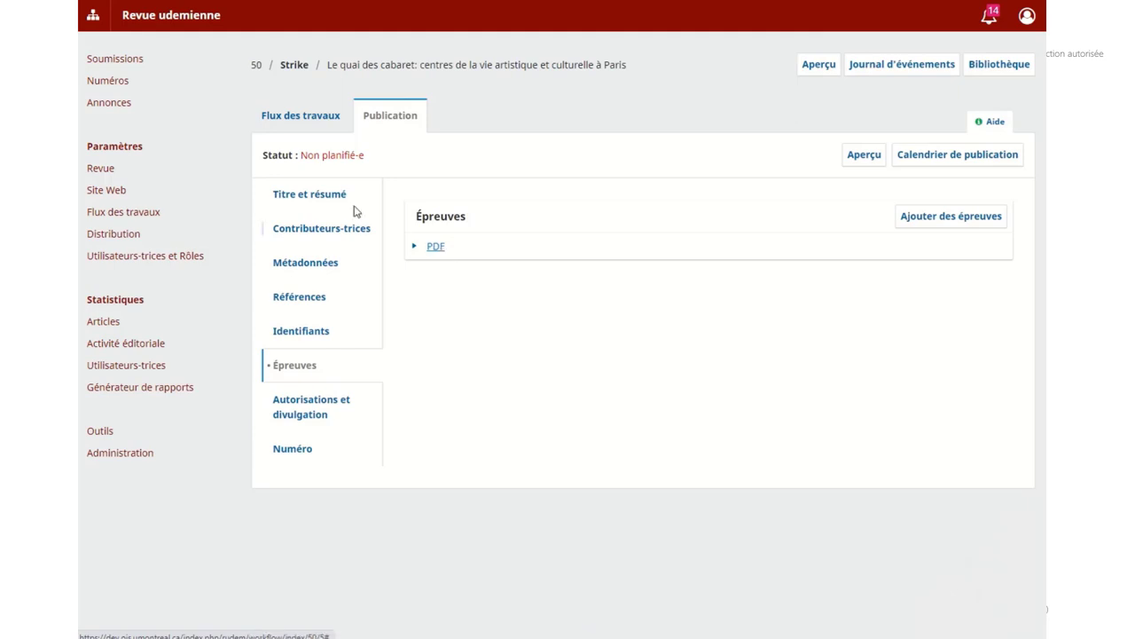
pyautogui.click(326, 197)
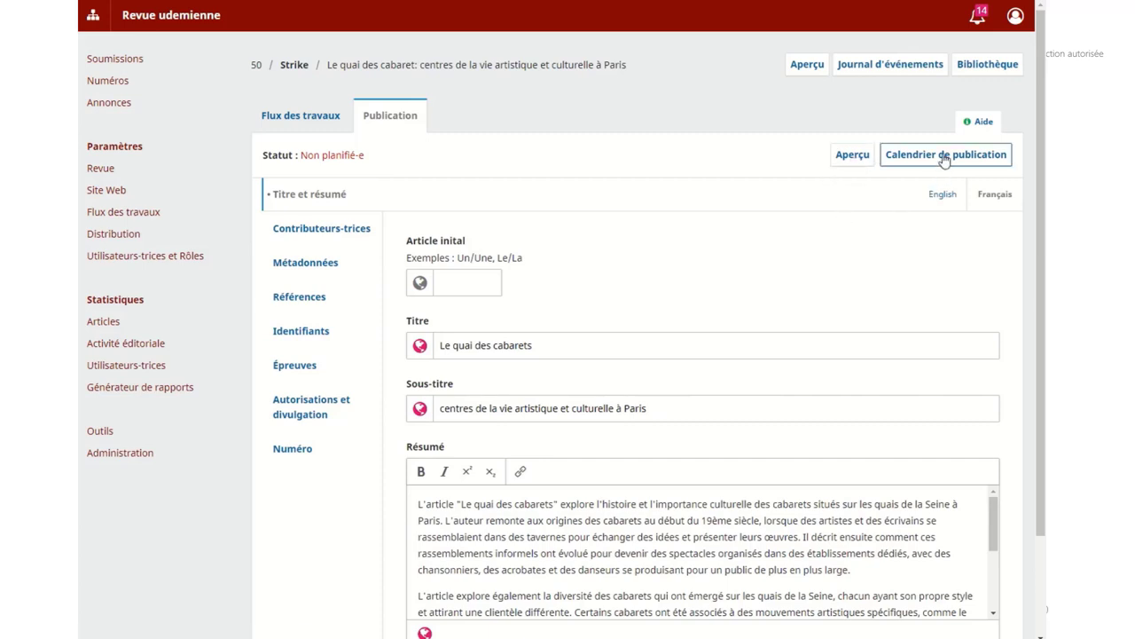
pyautogui.scroll(-2, 849, 304)
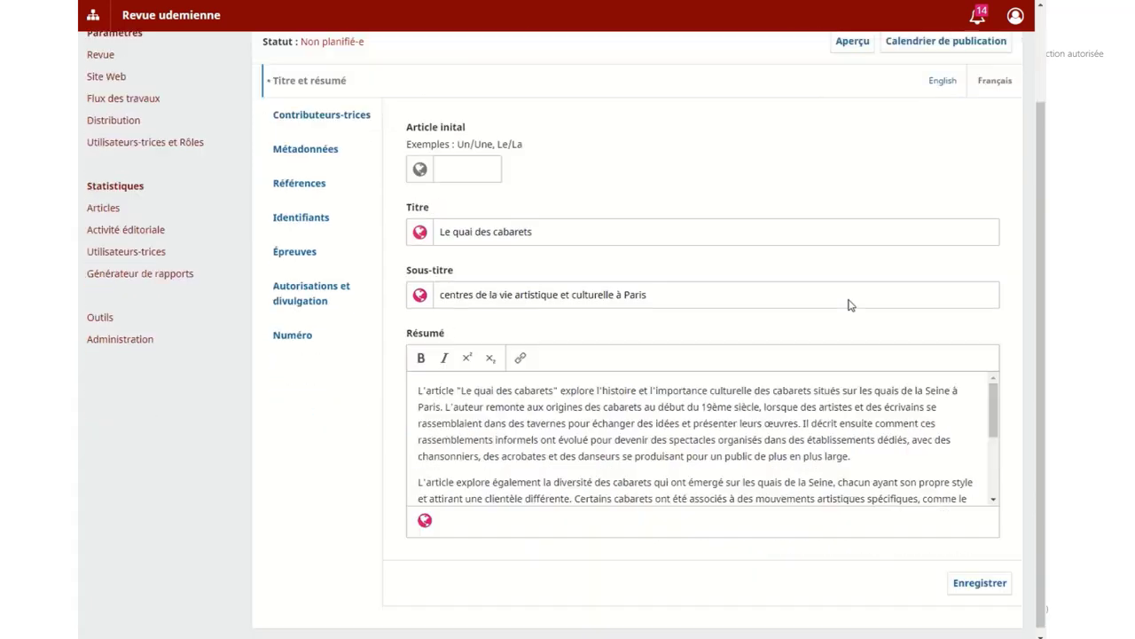
pyautogui.click(981, 577)
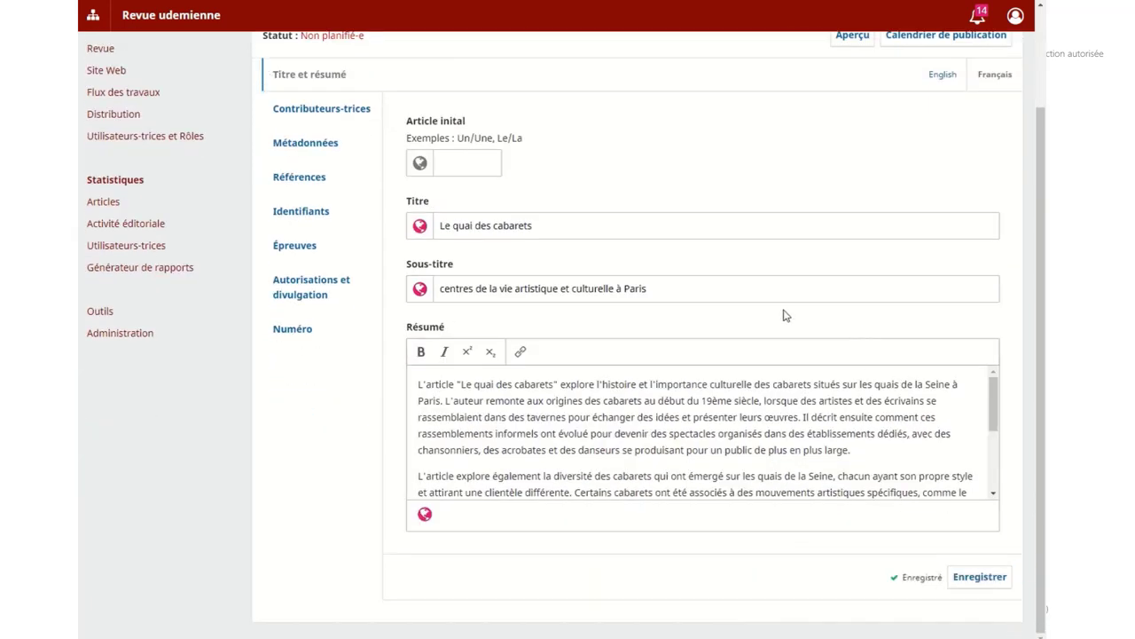
# Republish the corrected article, checking the publication date in the confirmation before accepting and closing it.
pyautogui.scroll(2, 772, 310)
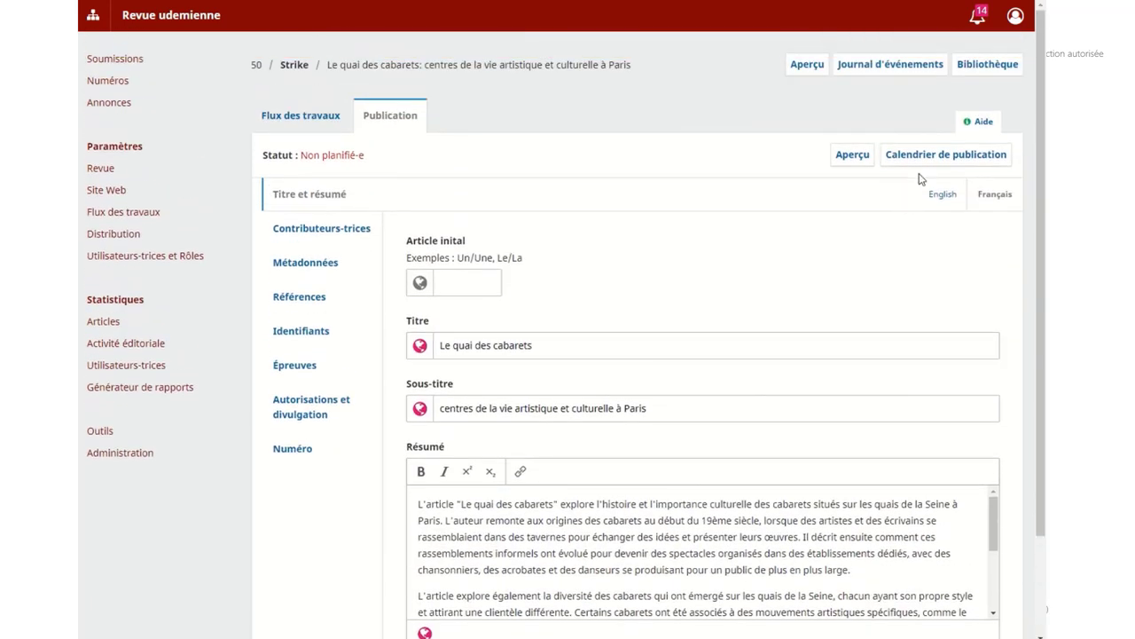
pyautogui.click(923, 160)
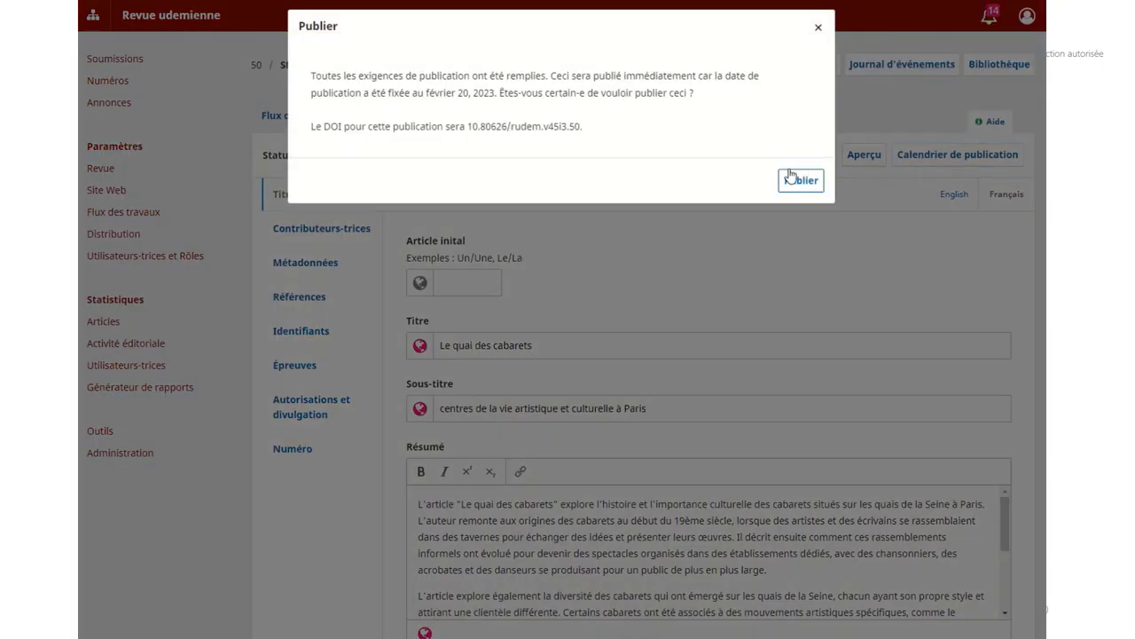
pyautogui.moveTo(551, 75); pyautogui.dragTo(499, 94)
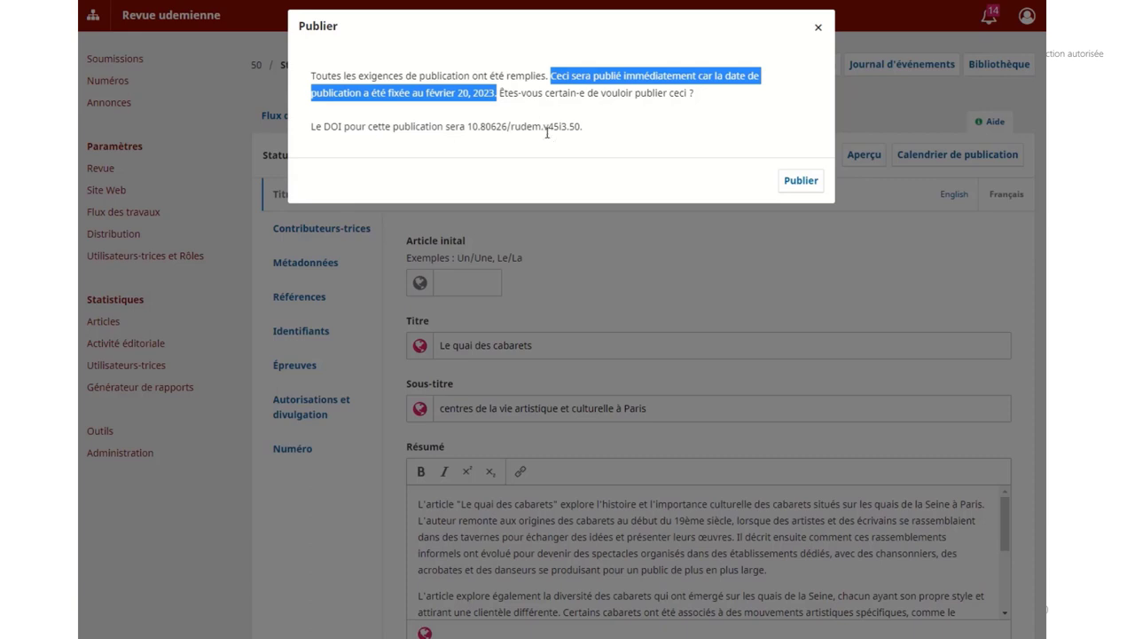
pyautogui.click(805, 180)
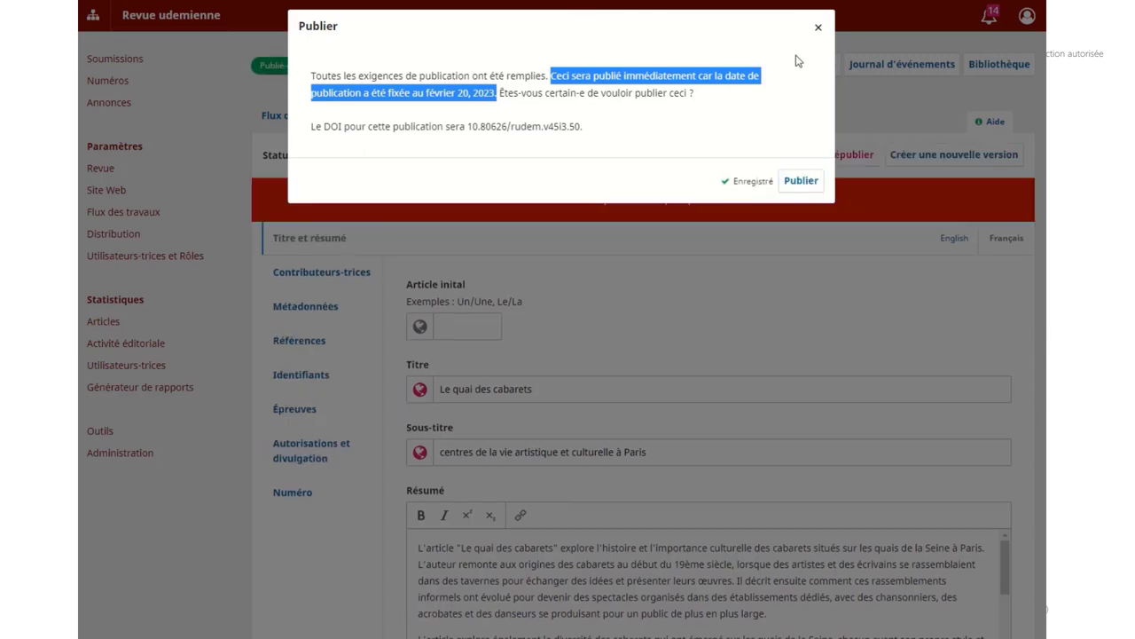
pyautogui.click(819, 31)
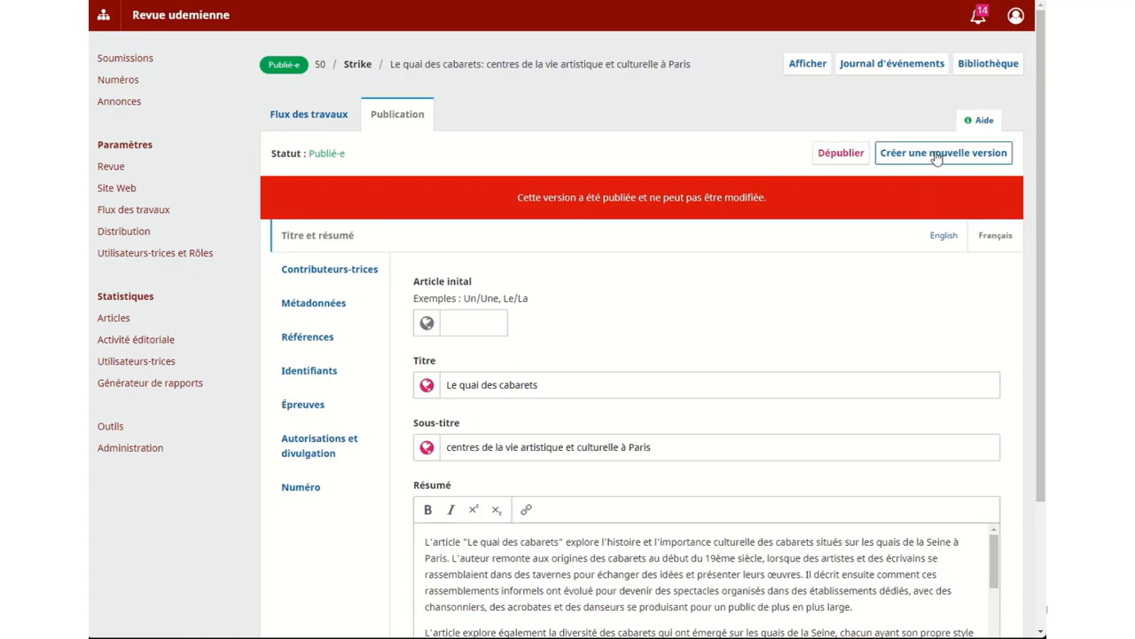
# Create a new version of the published article and display the list of all its versions.
pyautogui.click(936, 157)
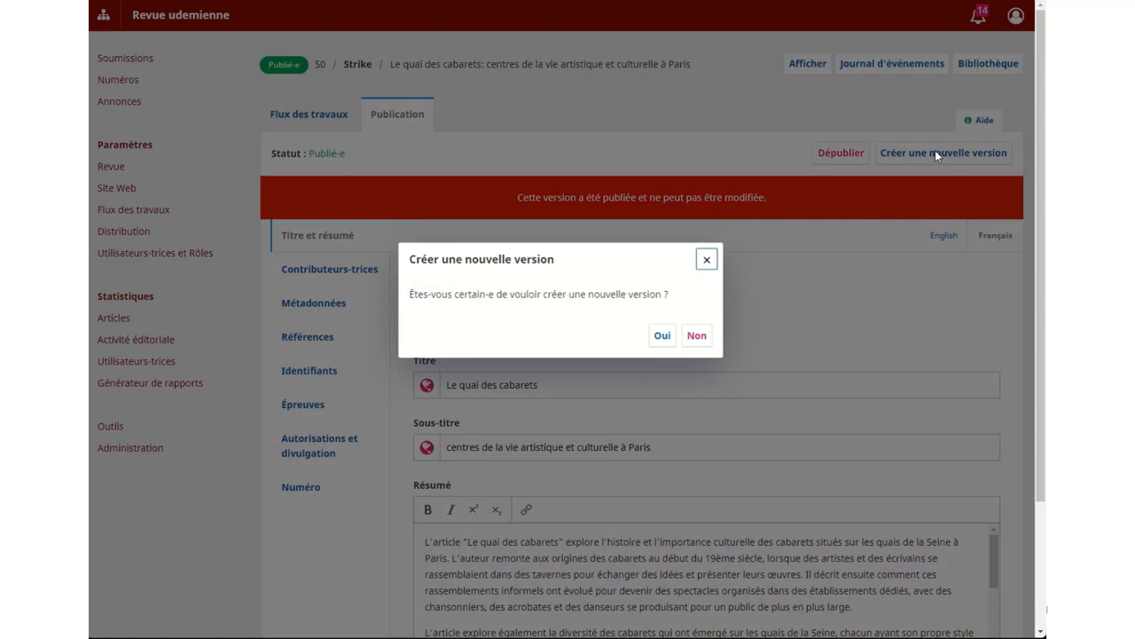
pyautogui.click(661, 338)
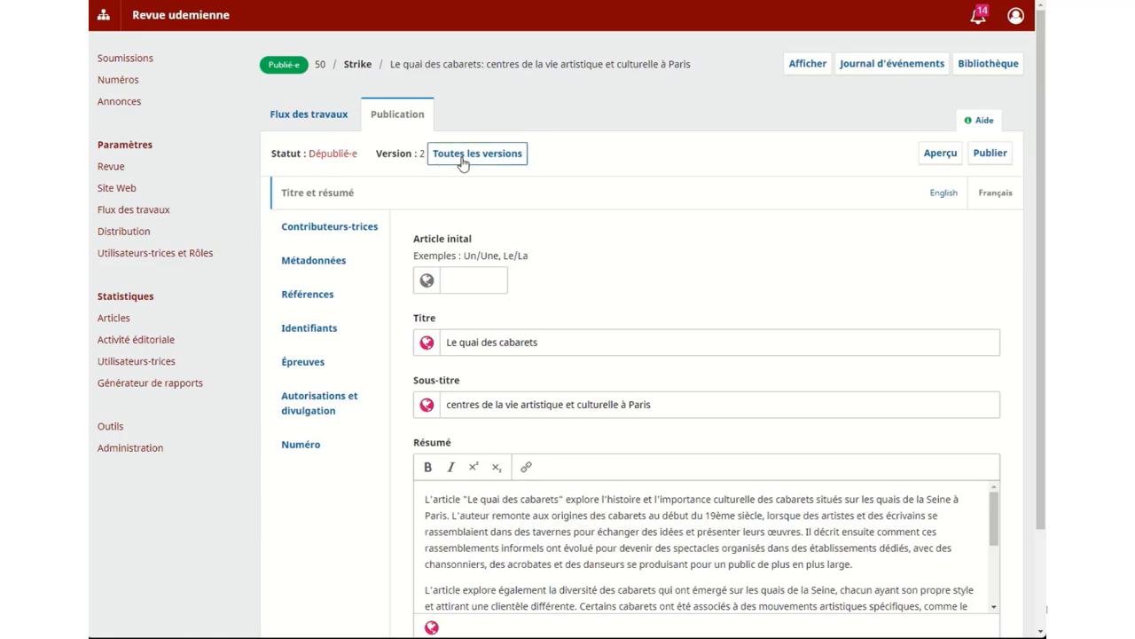
pyautogui.click(493, 164)
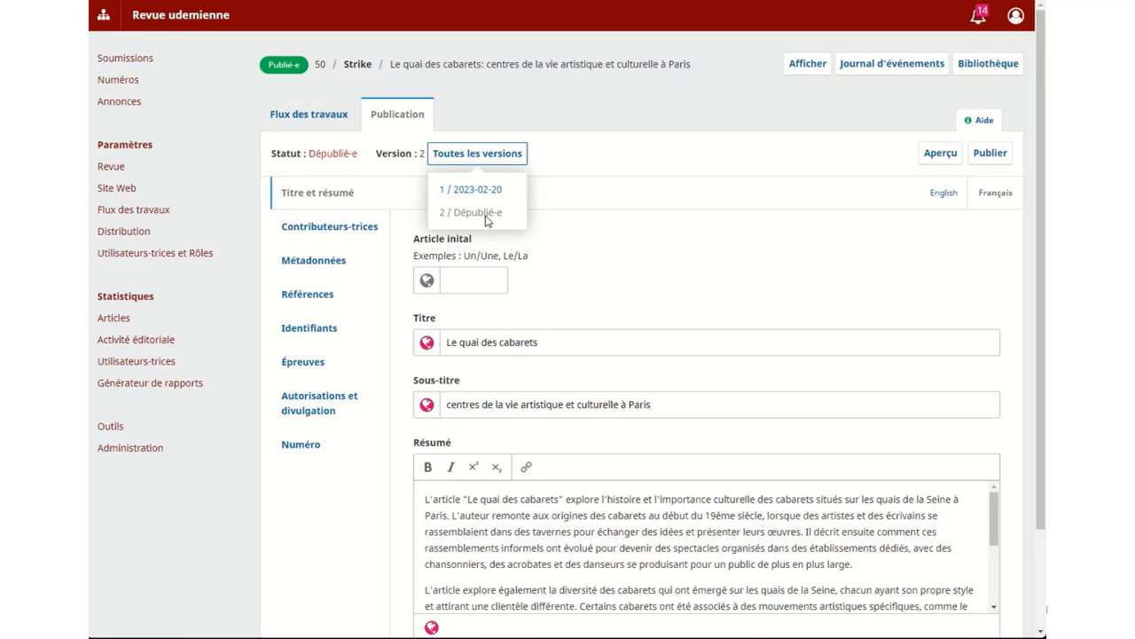
# Replace the abstract's first paragraph with the text beginning "L'article intitulé "Le quai des cabarets" étudie de manière approfondie" and save it.
pyautogui.click(464, 510)
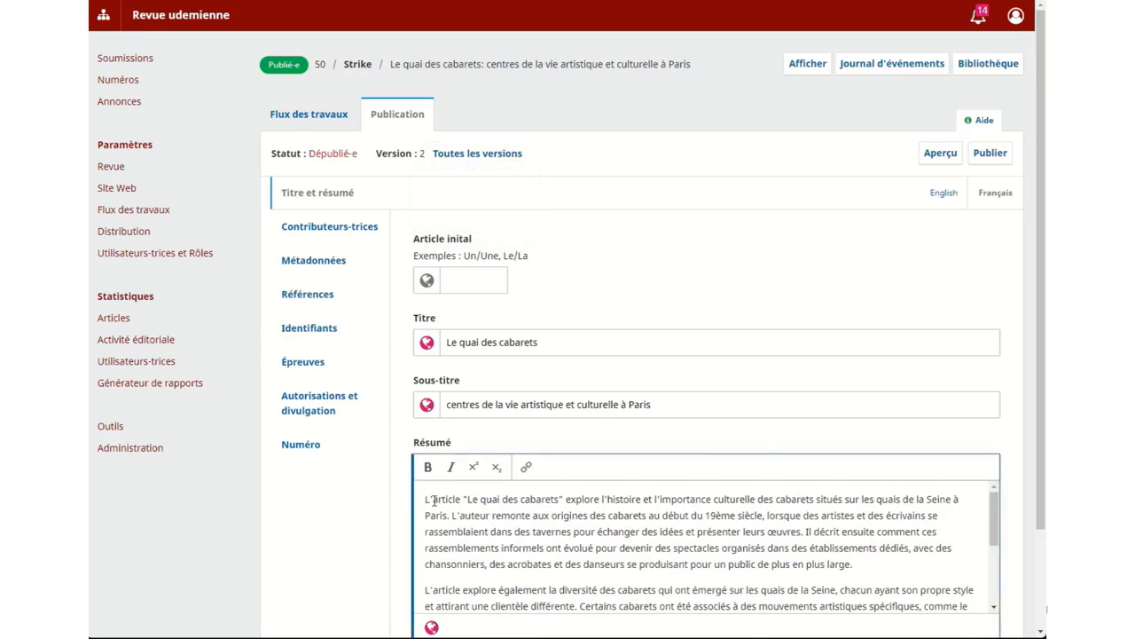
pyautogui.moveTo(425, 499); pyautogui.dragTo(859, 564)
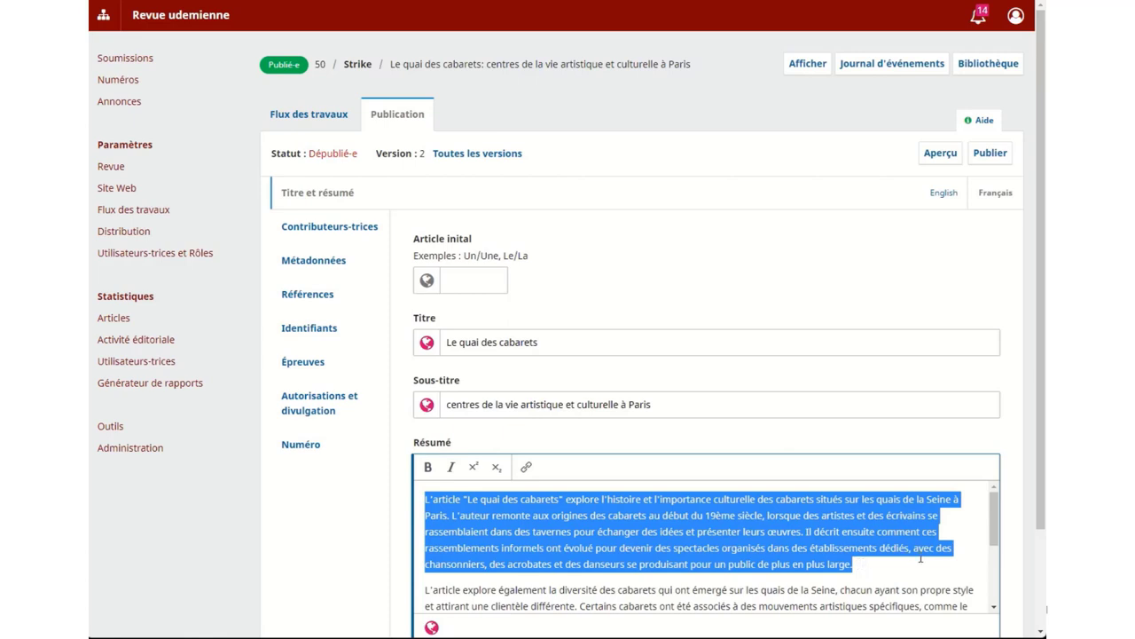
pyautogui.write('L\'article intitulé "Le quai des cabarets" étudie de manière approfondie l\'histoire et l\'importance culturelle des cabarets situés le long des quais de la Seine, à Paris. L\'auteur entreprend une rétrospective des origines des cabarets dès le début du XIXe siècle, lorsque des artistes et des écrivains se réunissaient dans des tavernes afin d\'échanger des idées et de présenter leurs créations. Par la suite, il expose comment ces rassemblements informels ont progressivement évolué pour devenir des spectacles structurés, présentés dans des établissements dédiés, où des chansonniers, des acrobates et des danseurs se produisaient devant un public de plus en plus large.')
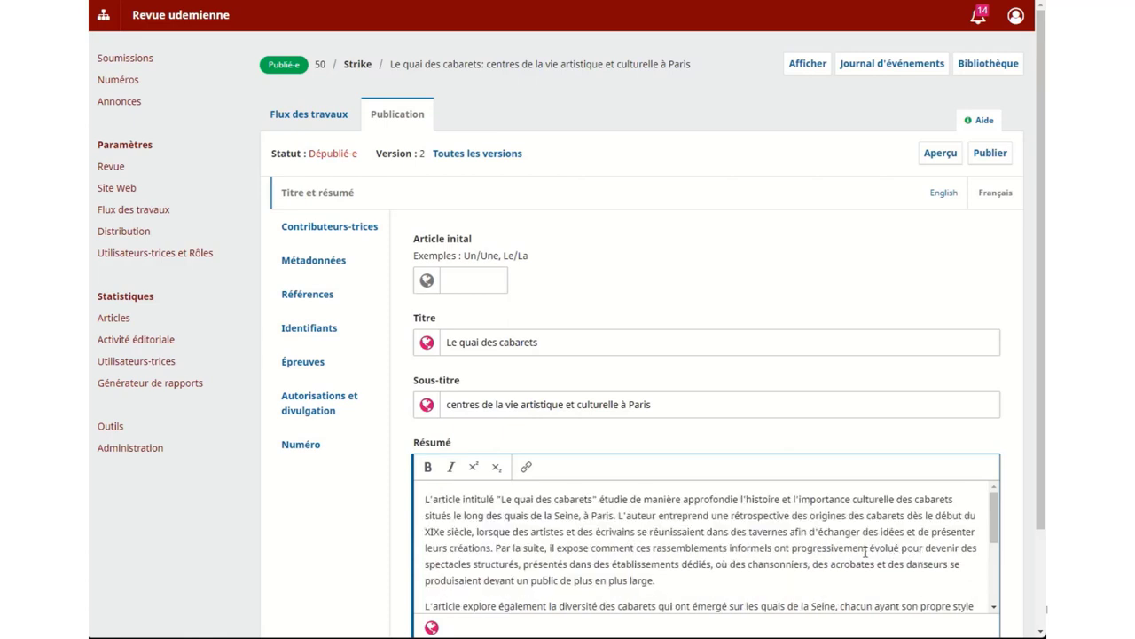
pyautogui.scroll(-2, 805, 487)
pyautogui.scroll(2, 768, 556)
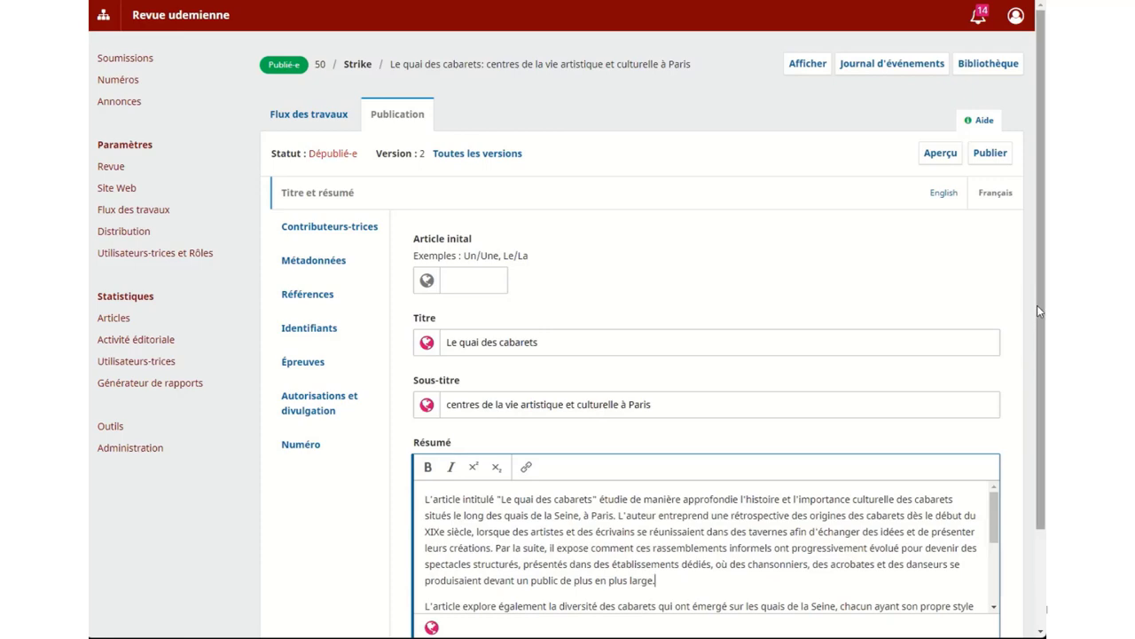
pyautogui.click(1041, 619)
pyautogui.click(997, 573)
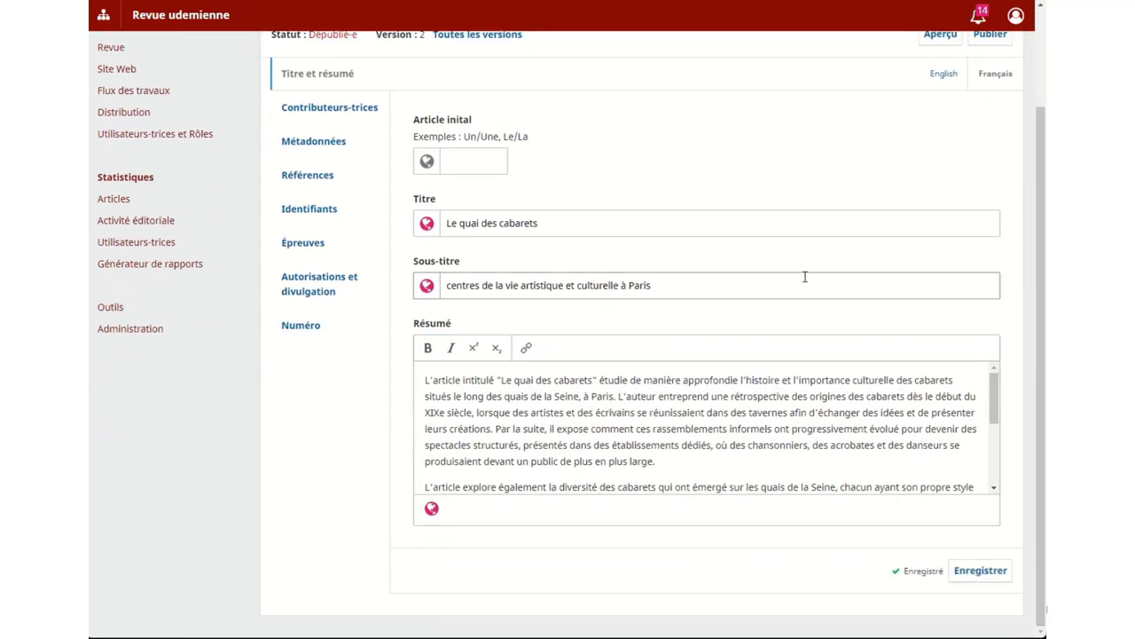
# Publish version 2 of "Le quai des cabarets" with its rewritten abstract.
pyautogui.scroll(3, 807, 278)
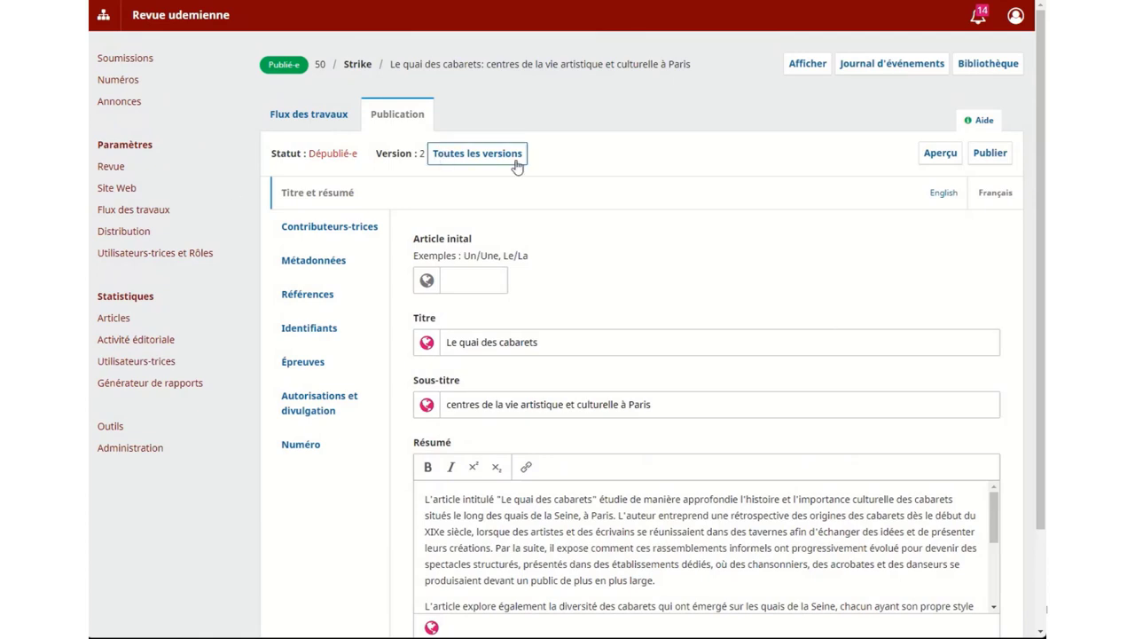
pyautogui.click(988, 154)
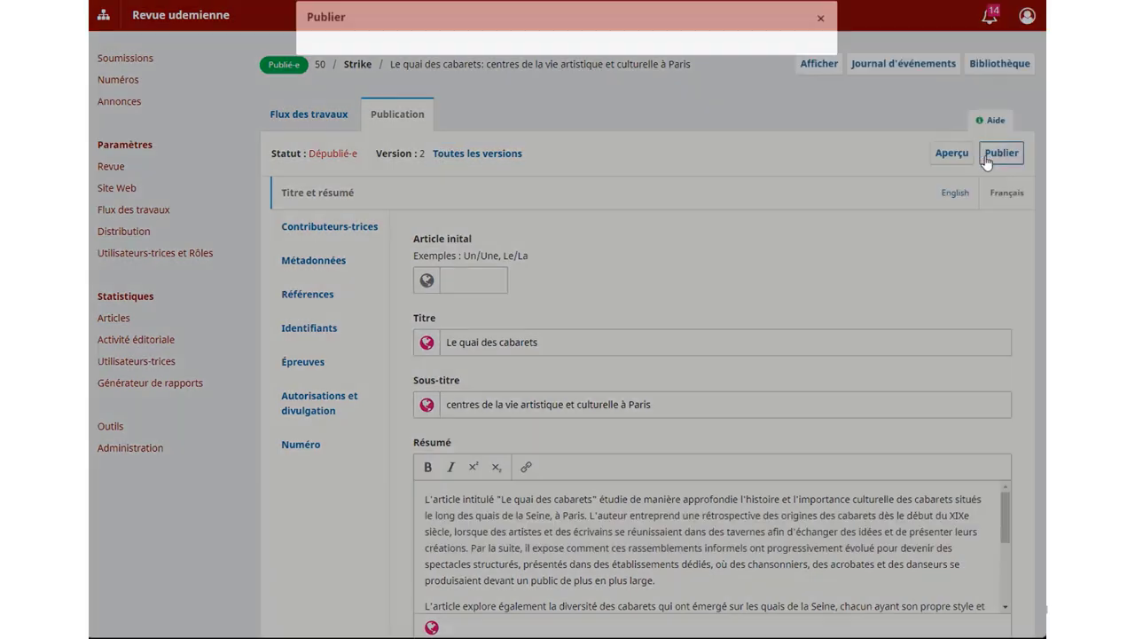
pyautogui.click(804, 179)
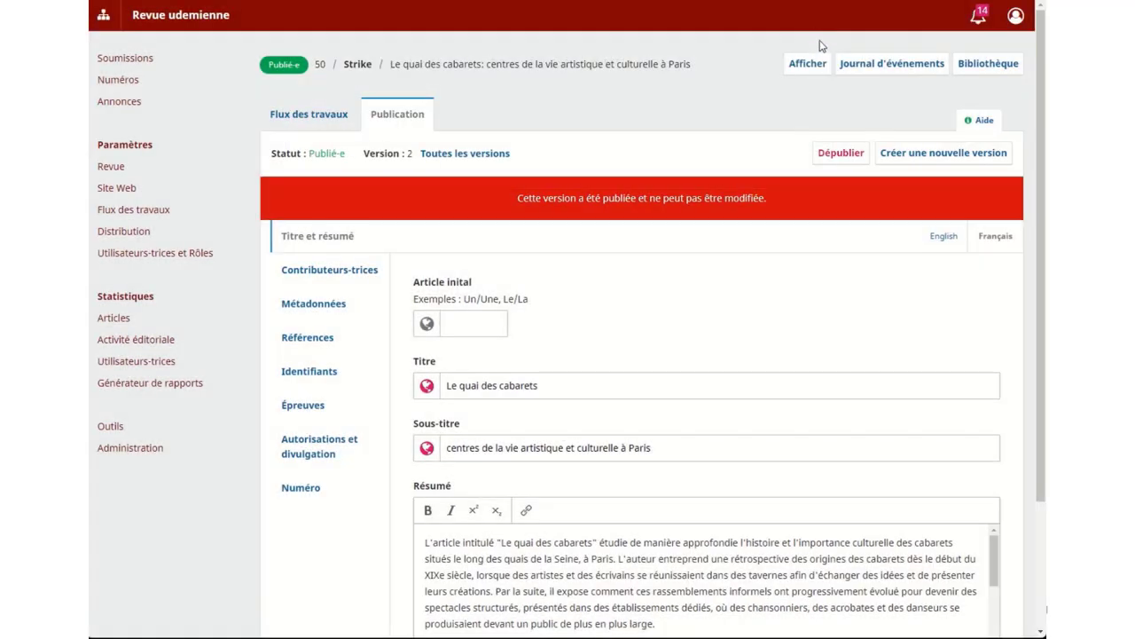
# View the article on the journal's public site, open its 2023-02-20 version and return to the most recent version.
pyautogui.click(808, 69)
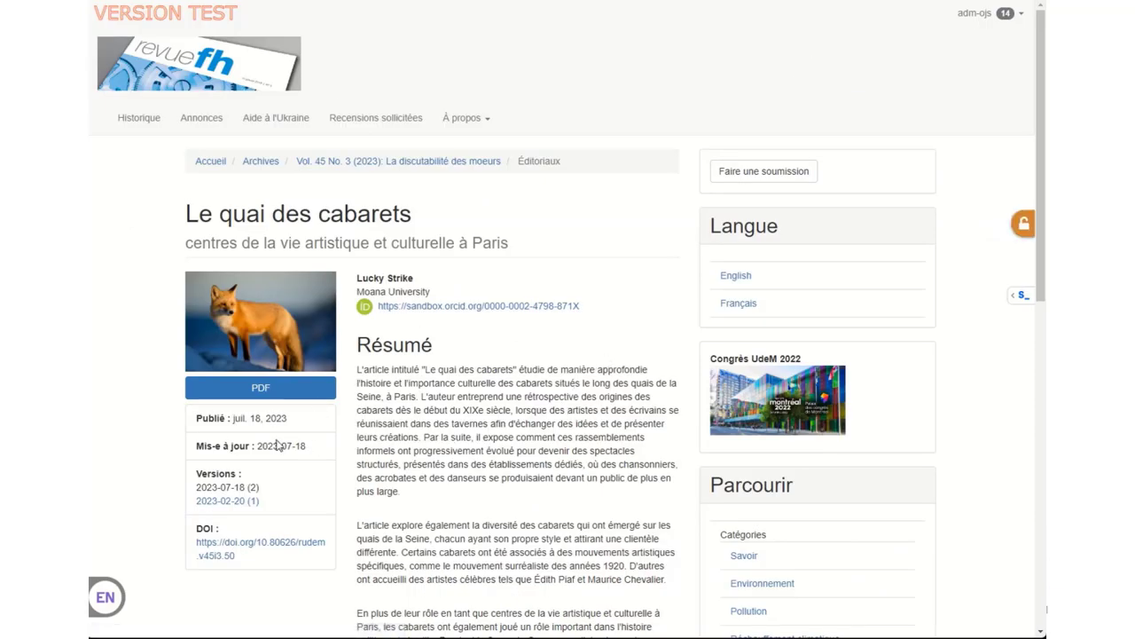
pyautogui.click(233, 503)
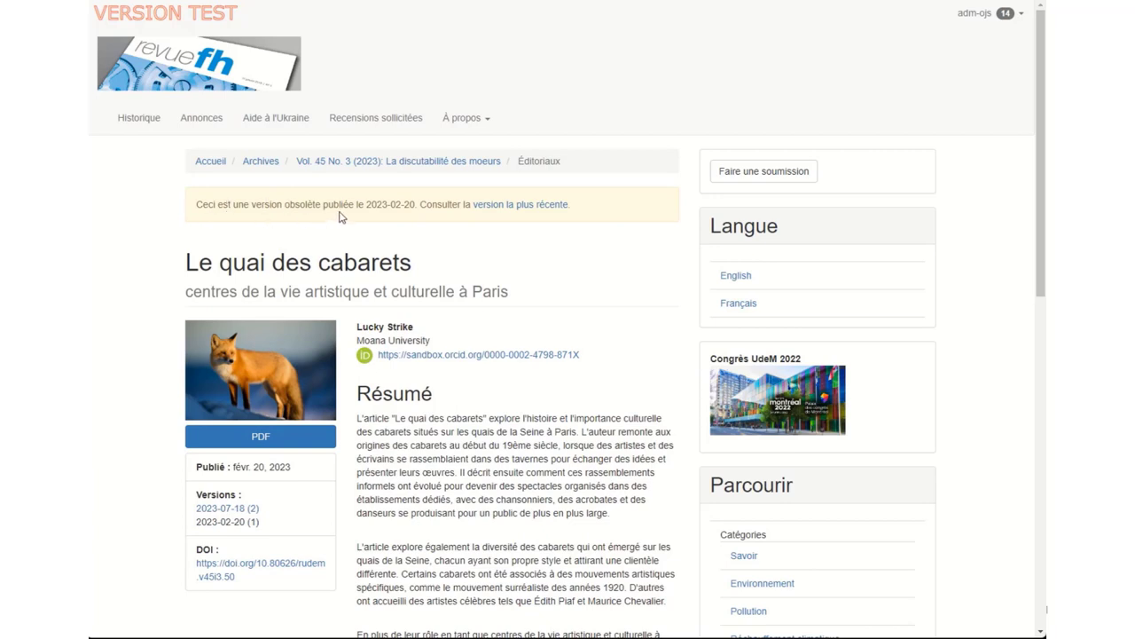
pyautogui.click(488, 204)
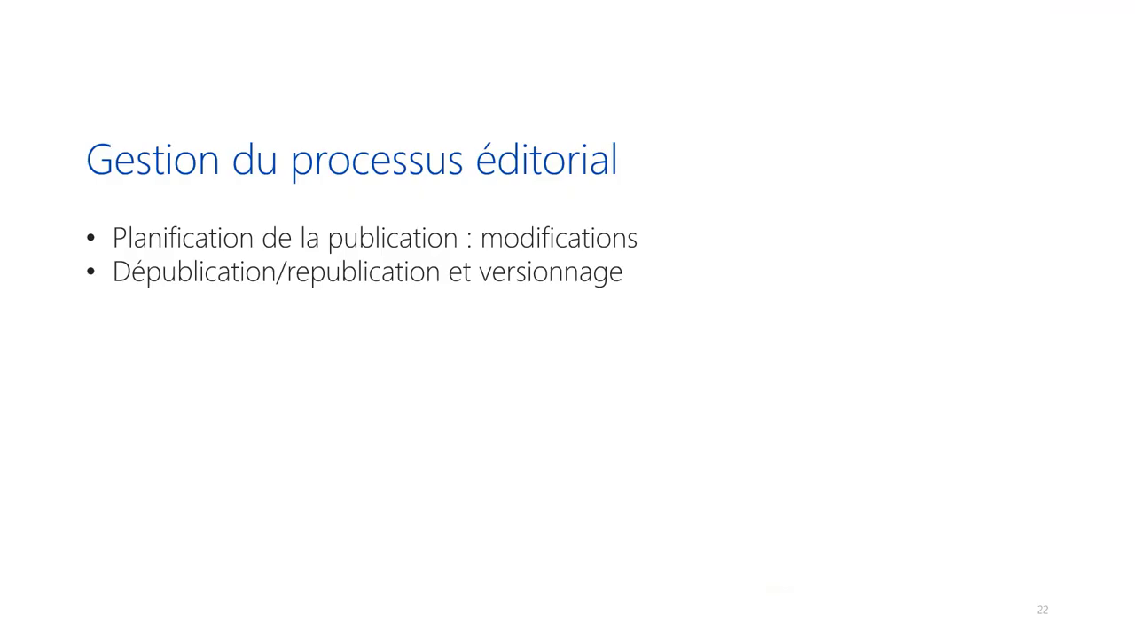
# Switch to the OJS 3.3 article submission form and review the first stage's section, categories, checklist, editor comments and copyright agreement.
pyautogui.press('Right')
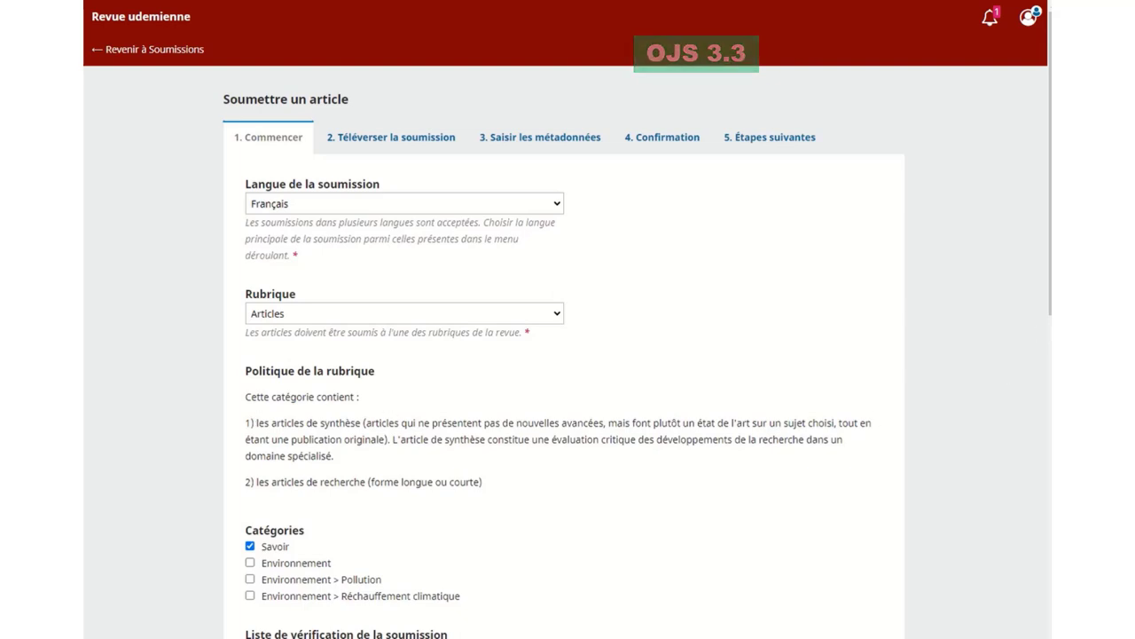
pyautogui.scroll(-2, 647, 299)
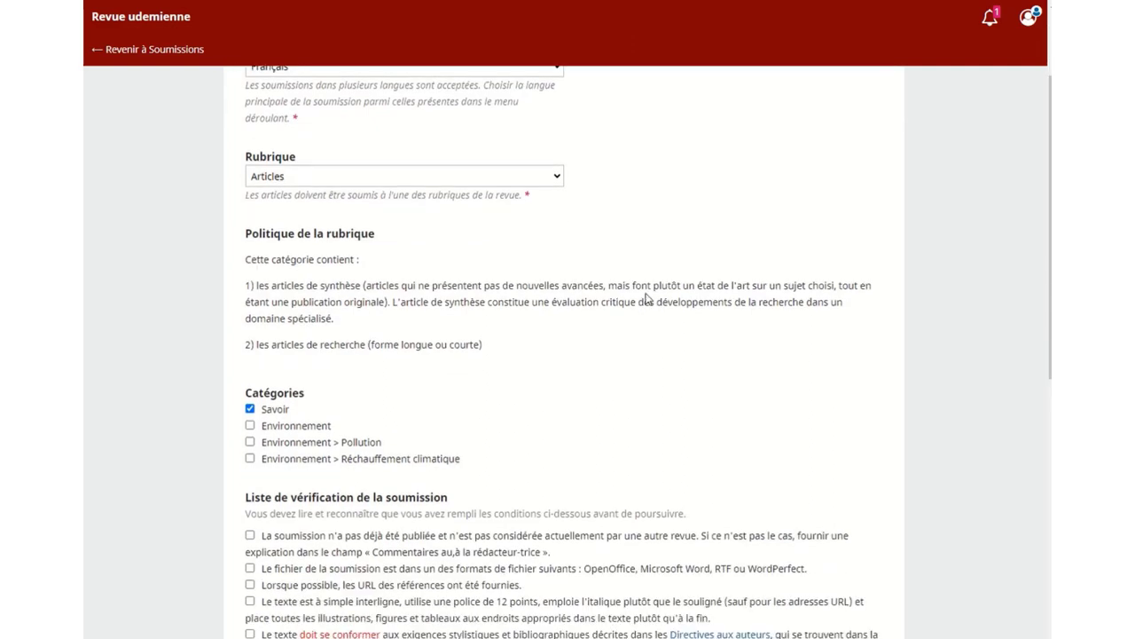
pyautogui.scroll(2, 646, 302)
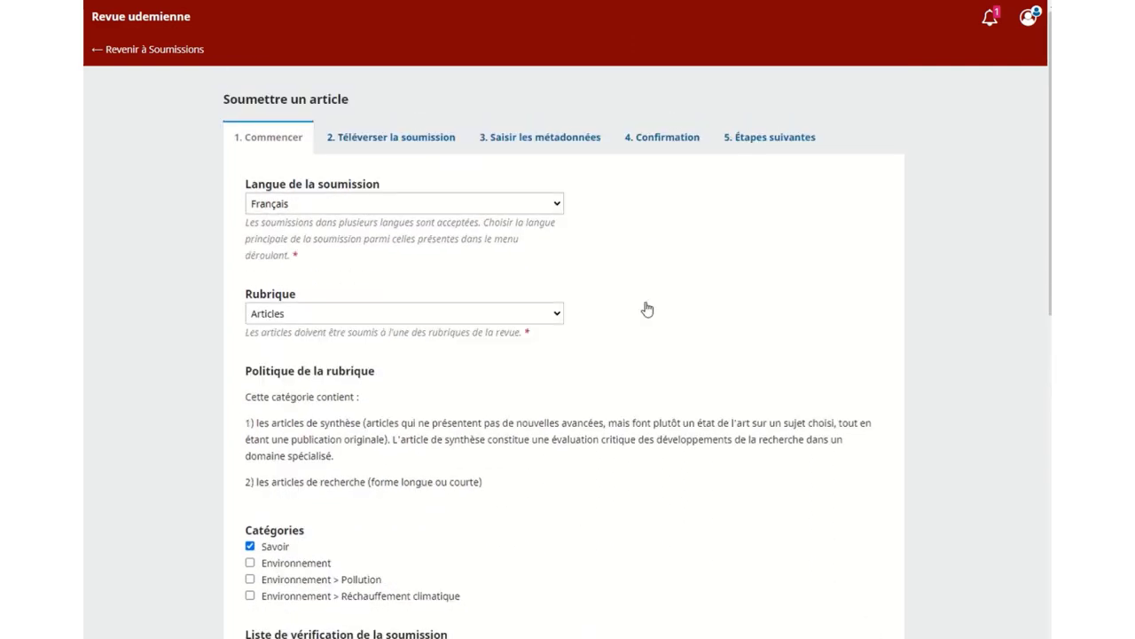
pyautogui.scroll(-4, 646, 309)
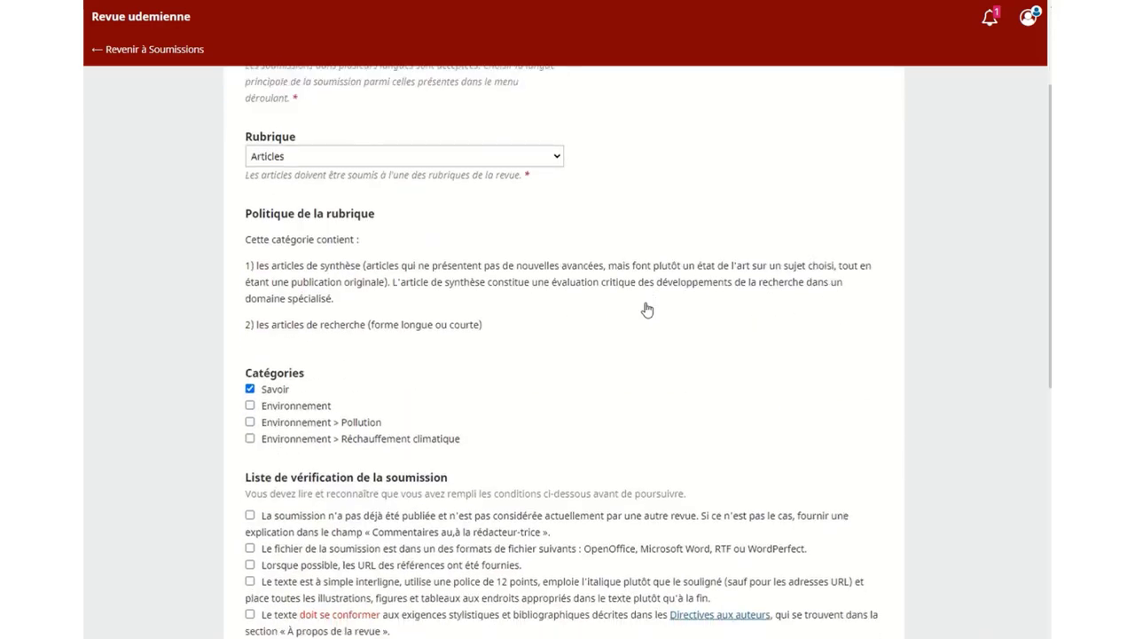
pyautogui.scroll(-4, 647, 309)
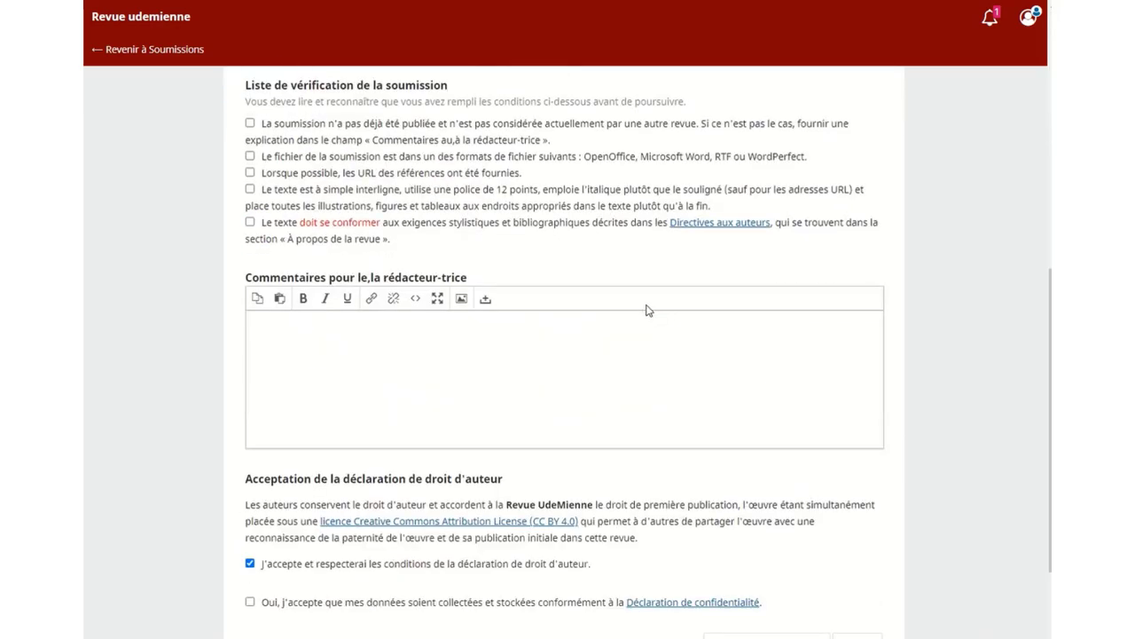
pyautogui.scroll(8, 647, 309)
# Go to the submission's upload stage and add argumentaire.docx, article_parte2.docx and article_partie1.docx together from the Dummy_docs folder.
pyautogui.click(418, 146)
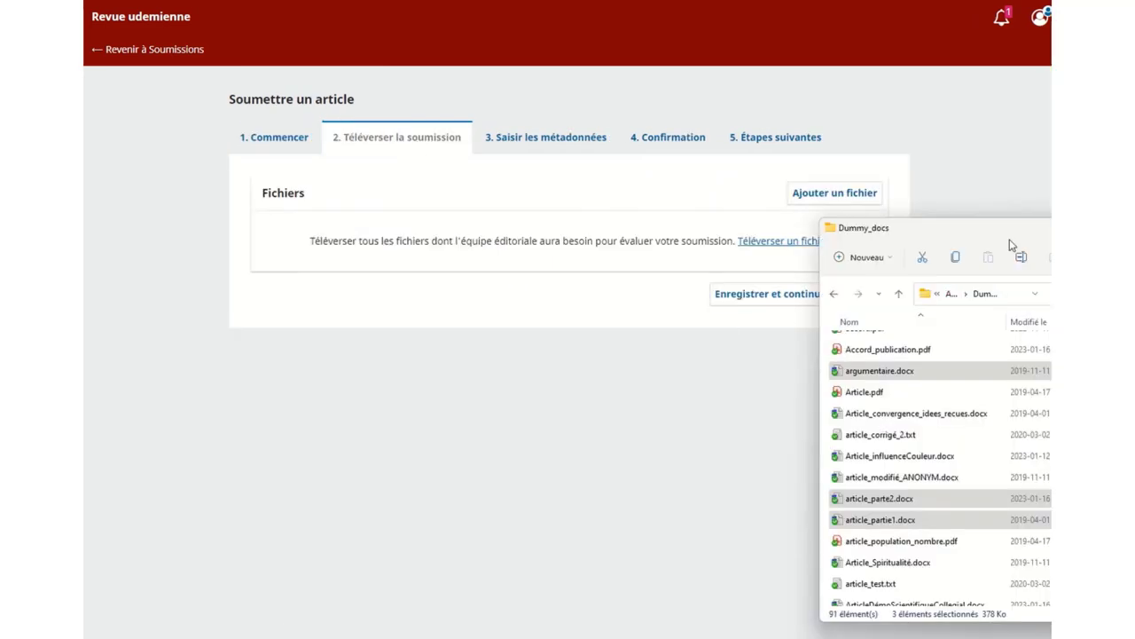
pyautogui.moveTo(1008, 236); pyautogui.dragTo(807, 266)
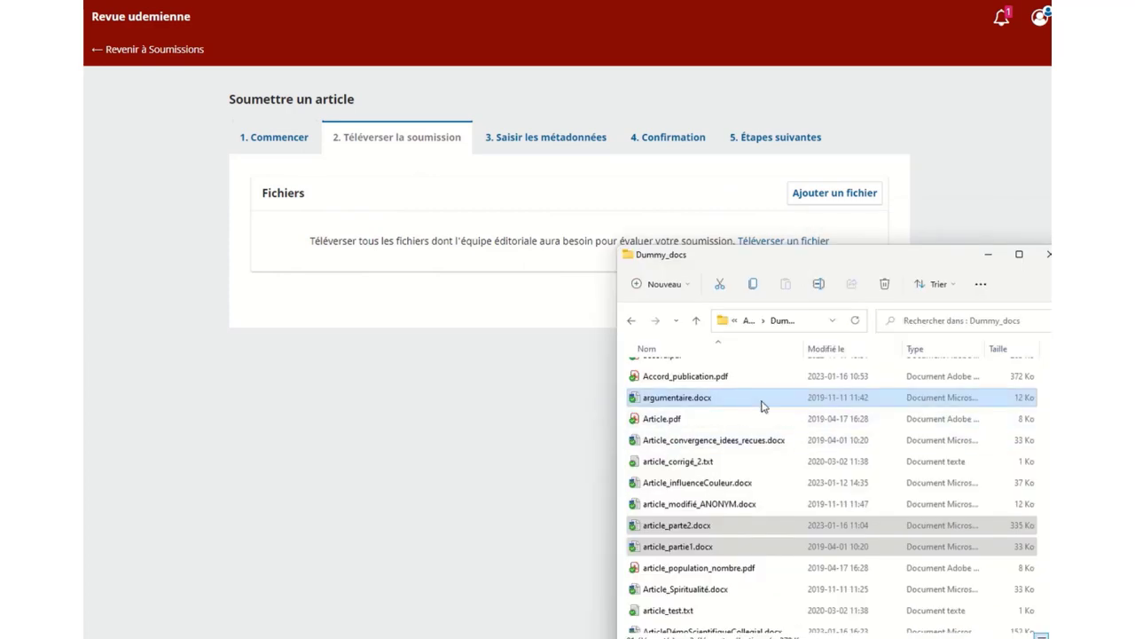
pyautogui.moveTo(735, 398); pyautogui.dragTo(488, 251)
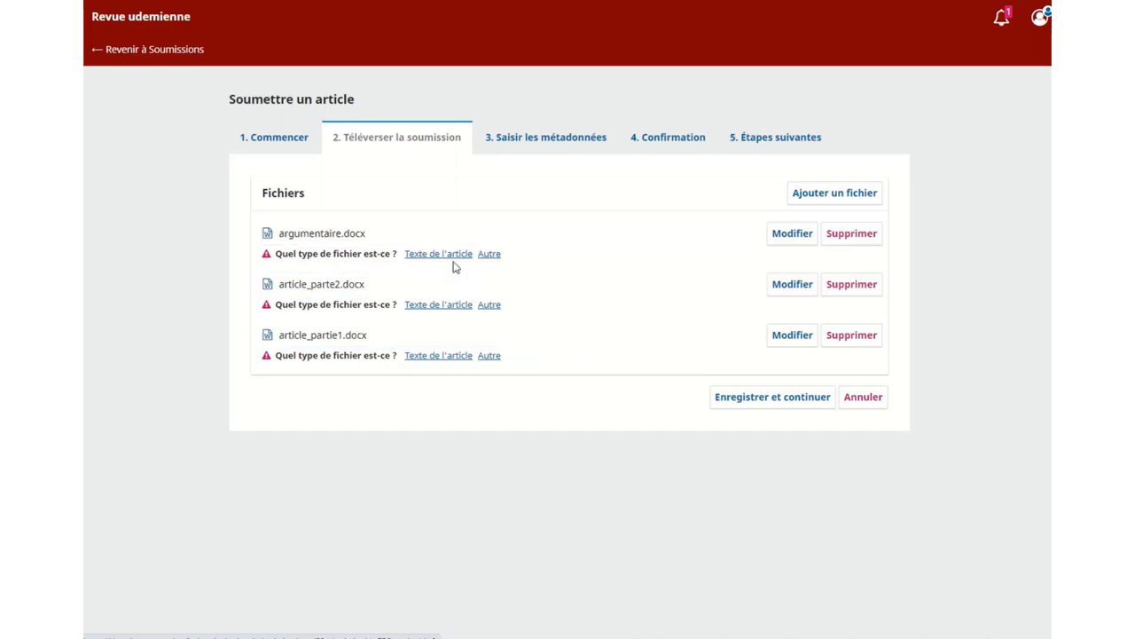
# Classify article_parte2.docx and article_partie1.docx as "Texte de l'article" and argumentaire.docx as "Textes source".
pyautogui.click(448, 306)
pyautogui.click(446, 340)
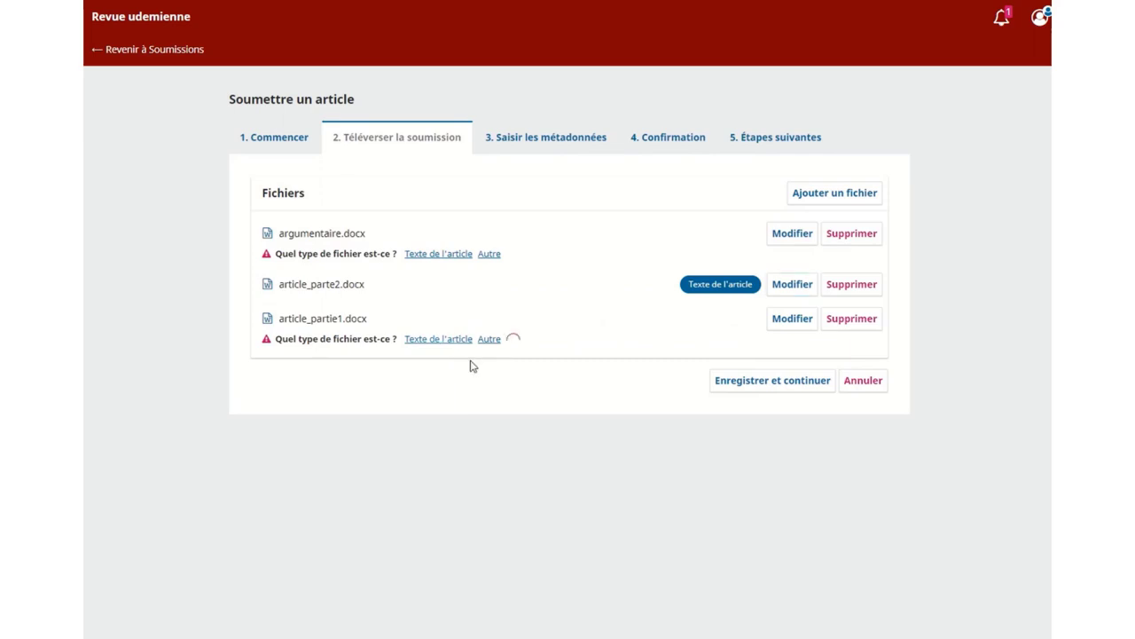
pyautogui.click(489, 256)
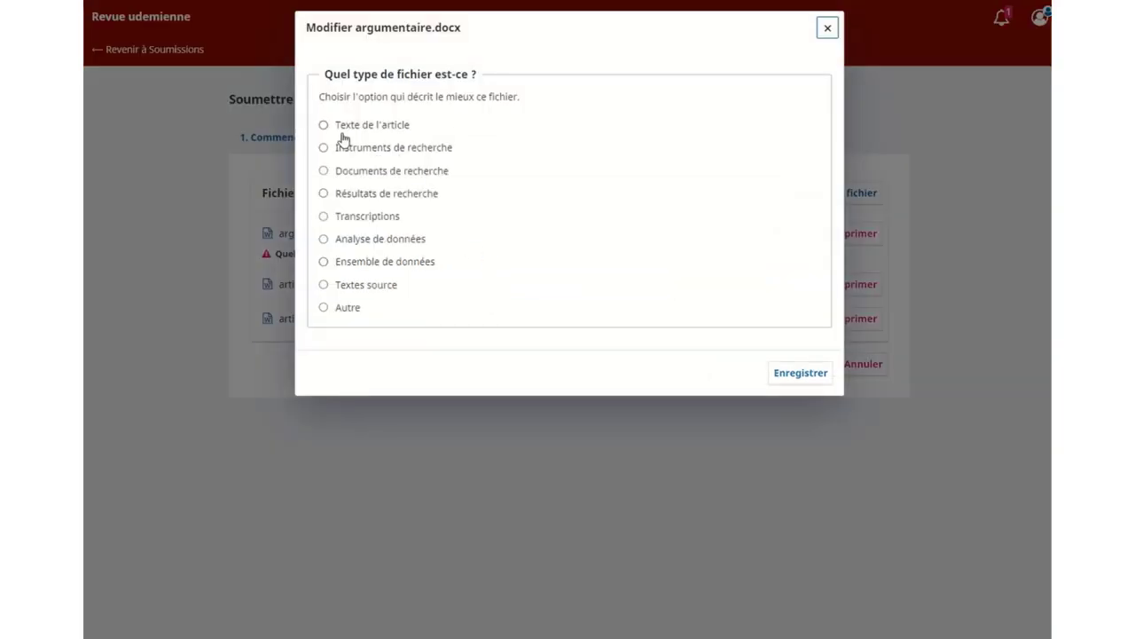
pyautogui.click(325, 284)
pyautogui.click(809, 374)
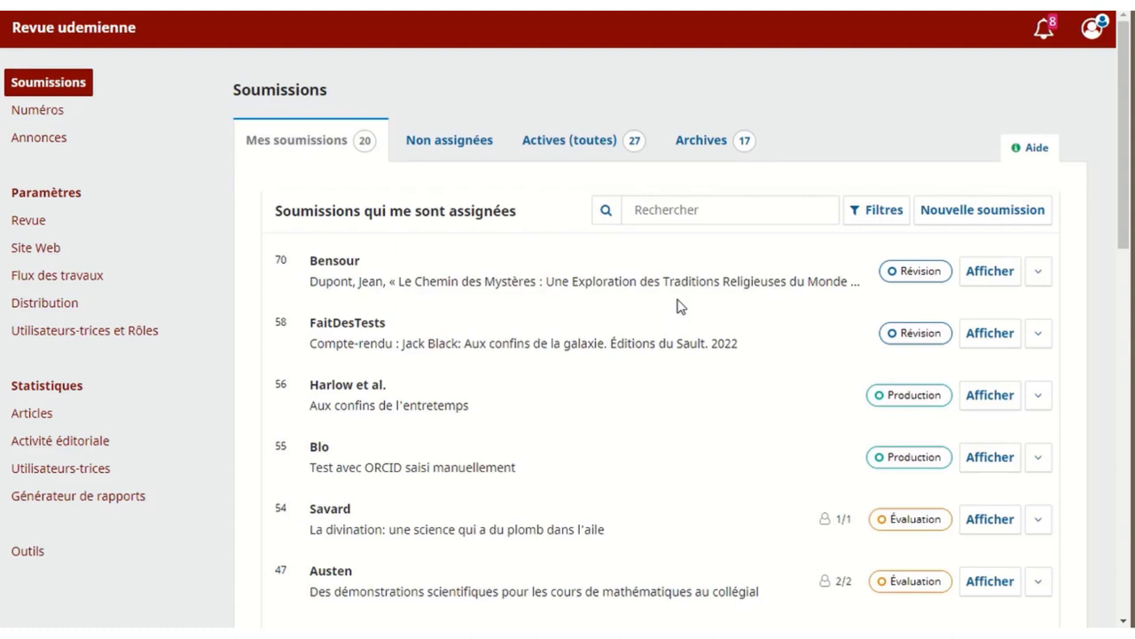
# Browse the assigned submissions, then open the declined article "Volcan sous-marin: un monde inconnu" from the archived submissions.
pyautogui.scroll(-4, 677, 306)
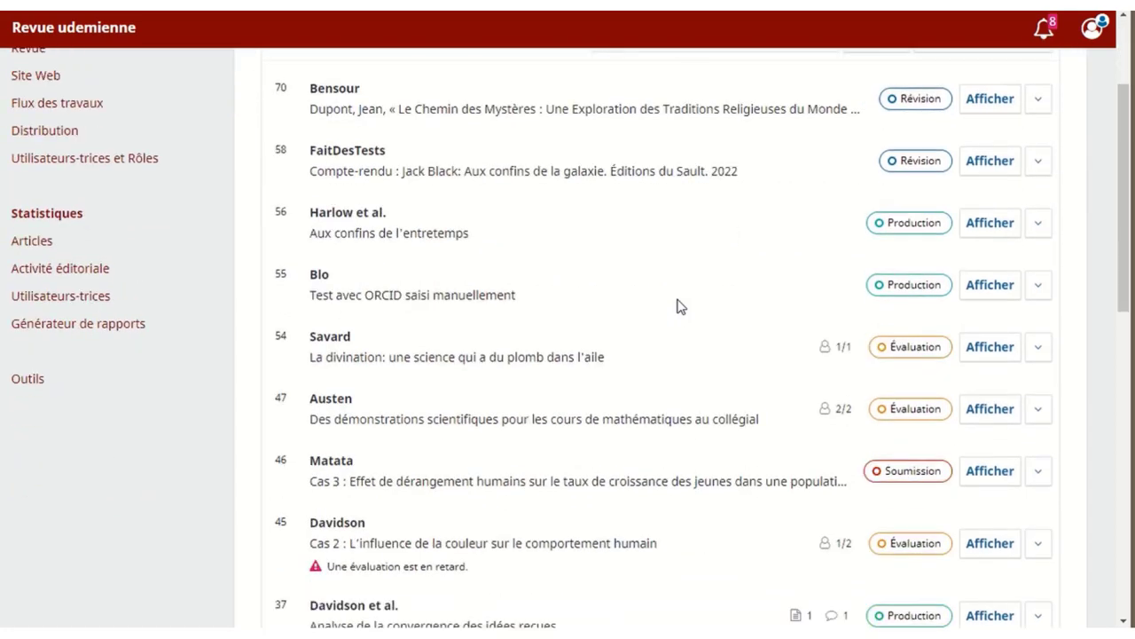
pyautogui.scroll(-3, 678, 306)
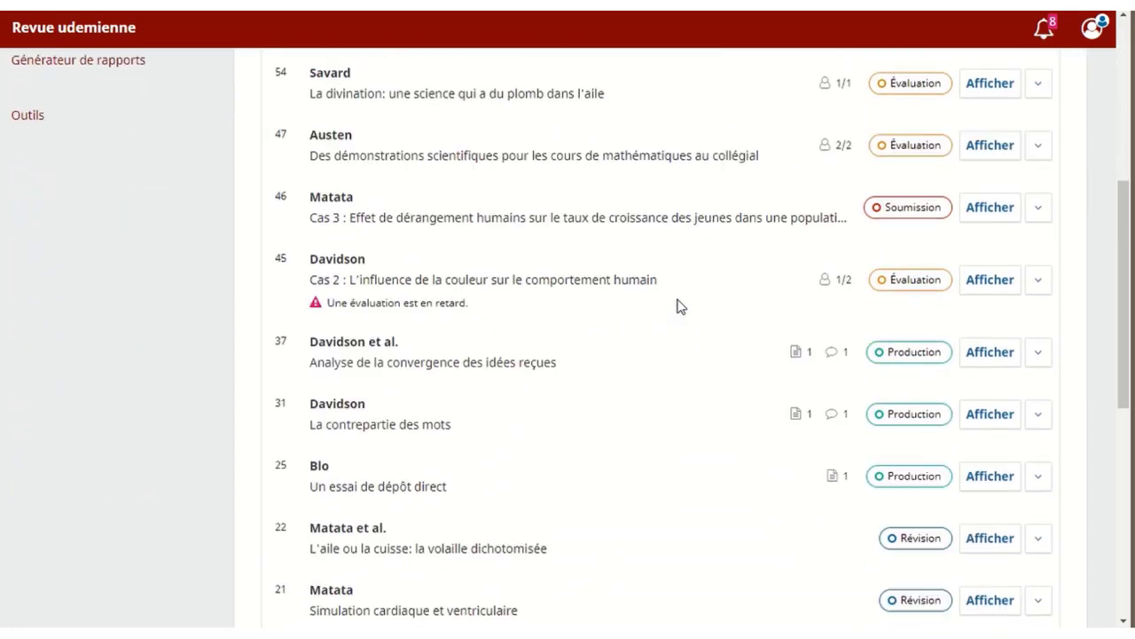
pyautogui.scroll(10, 679, 305)
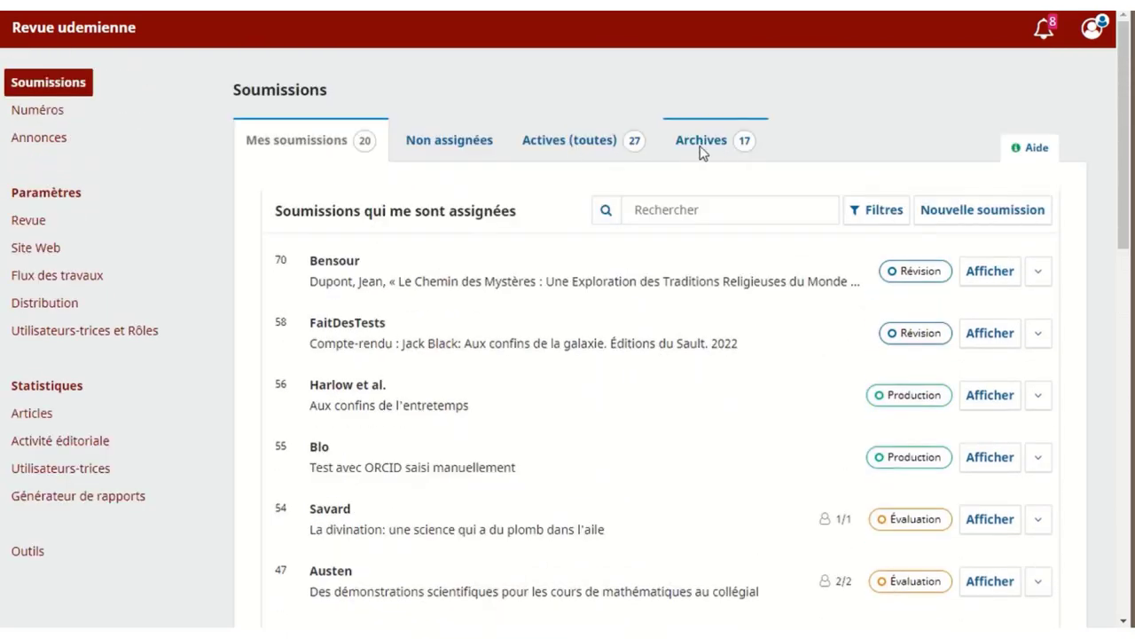
pyautogui.click(702, 151)
pyautogui.scroll(-1, 817, 331)
pyautogui.scroll(-1, 817, 331)
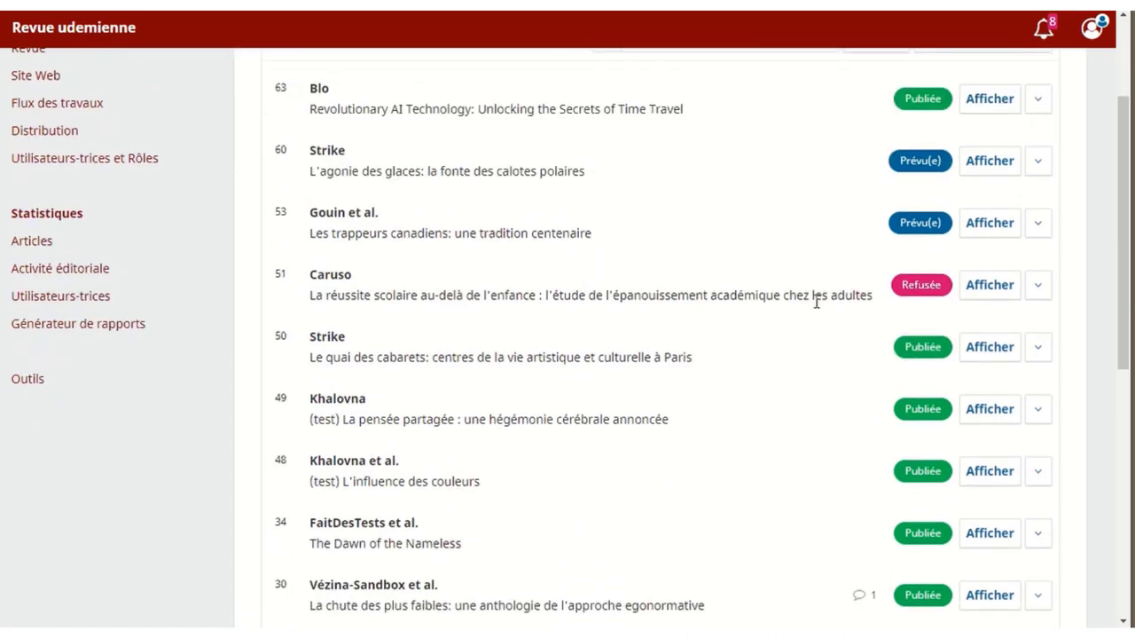
pyautogui.scroll(-3, 817, 301)
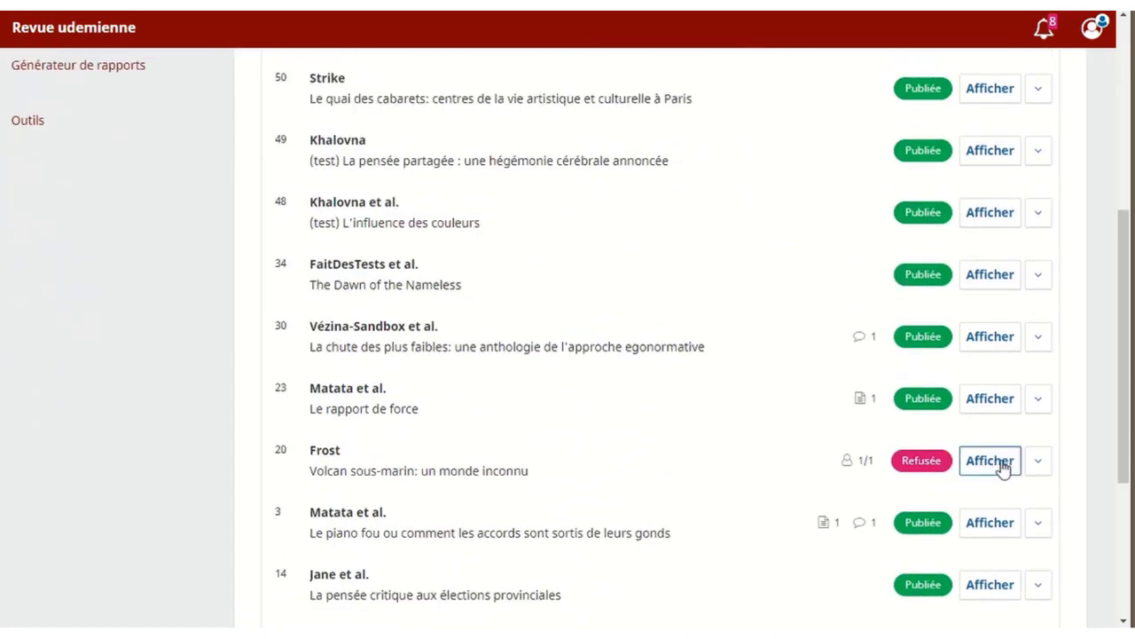
pyautogui.click(1003, 468)
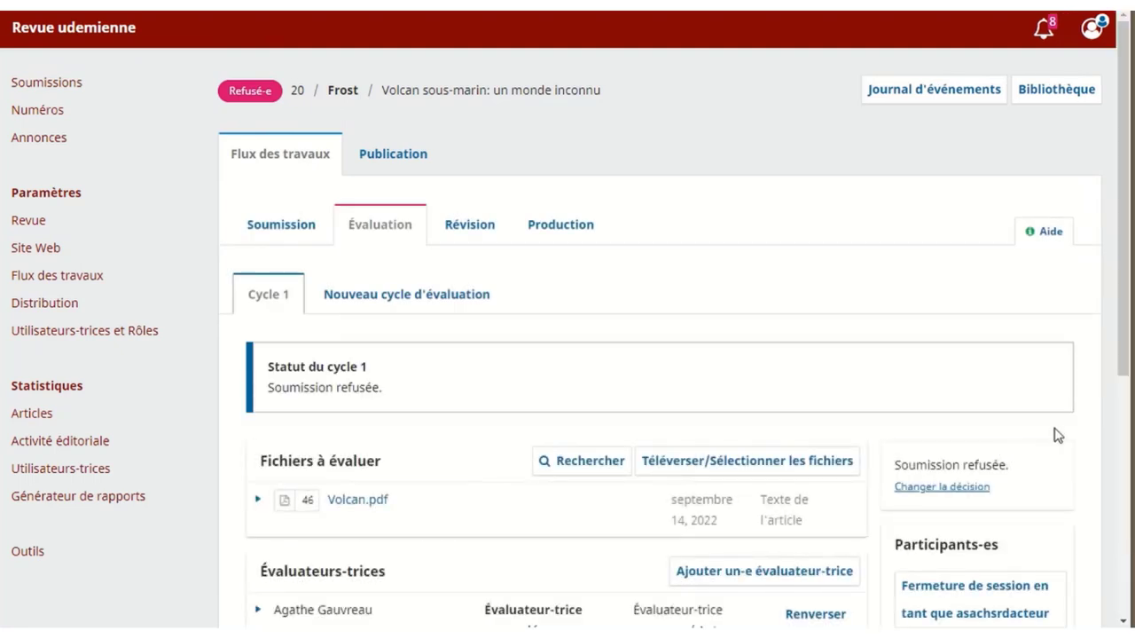
# Reverse the decision to decline "Volcan sous-marin: un monde inconnu" and review the evaluation stage.
pyautogui.scroll(-1, 1056, 434)
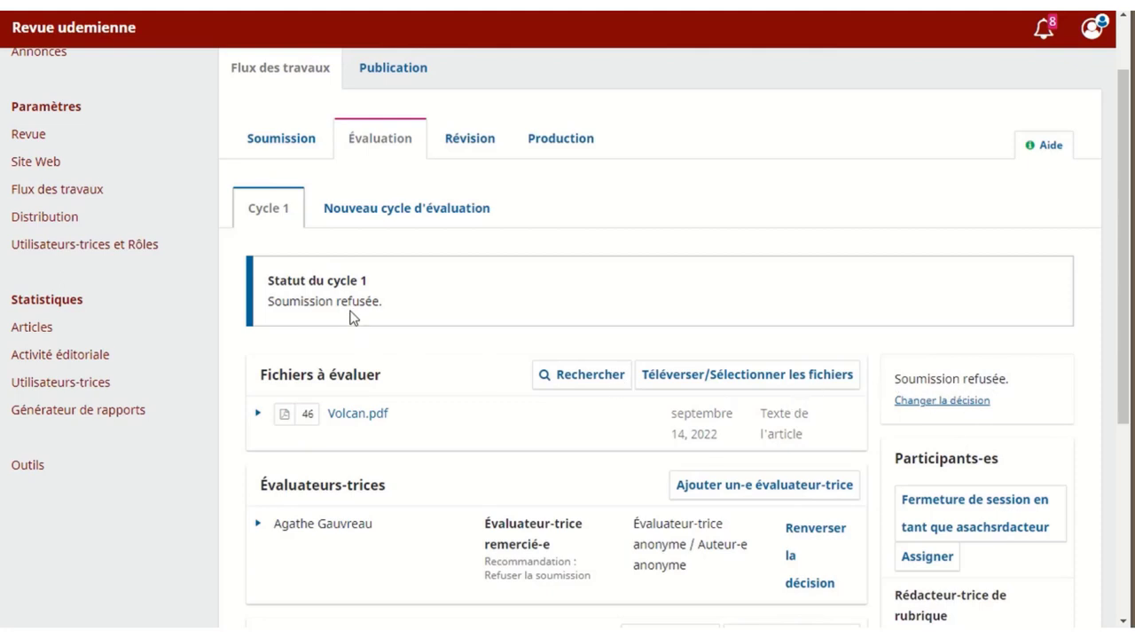
pyautogui.scroll(-1, 449, 343)
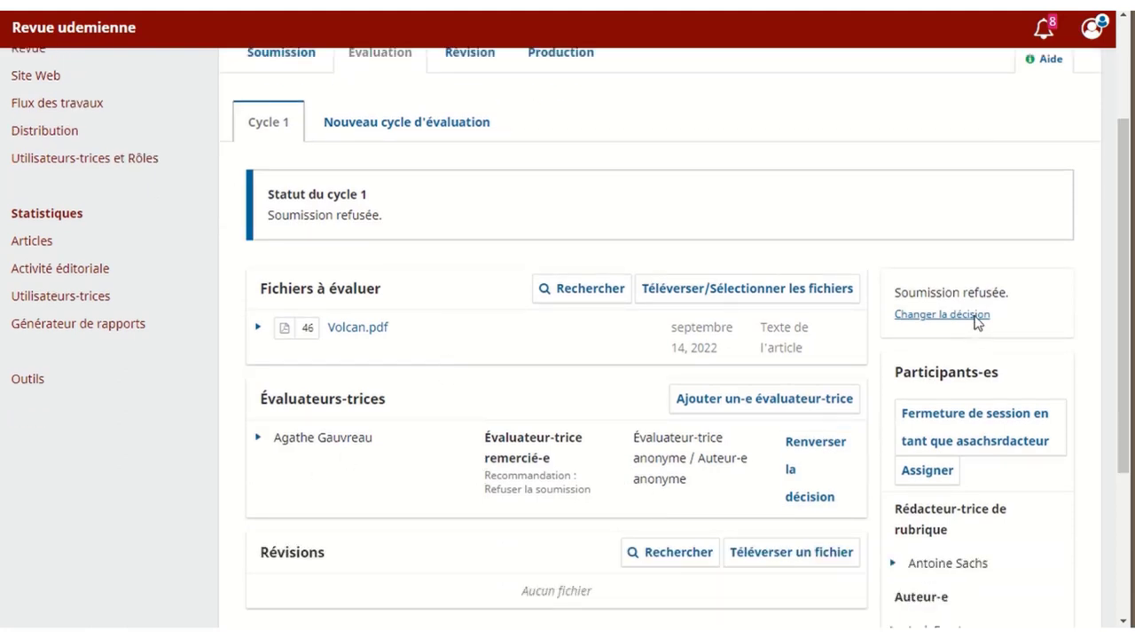
pyautogui.click(942, 314)
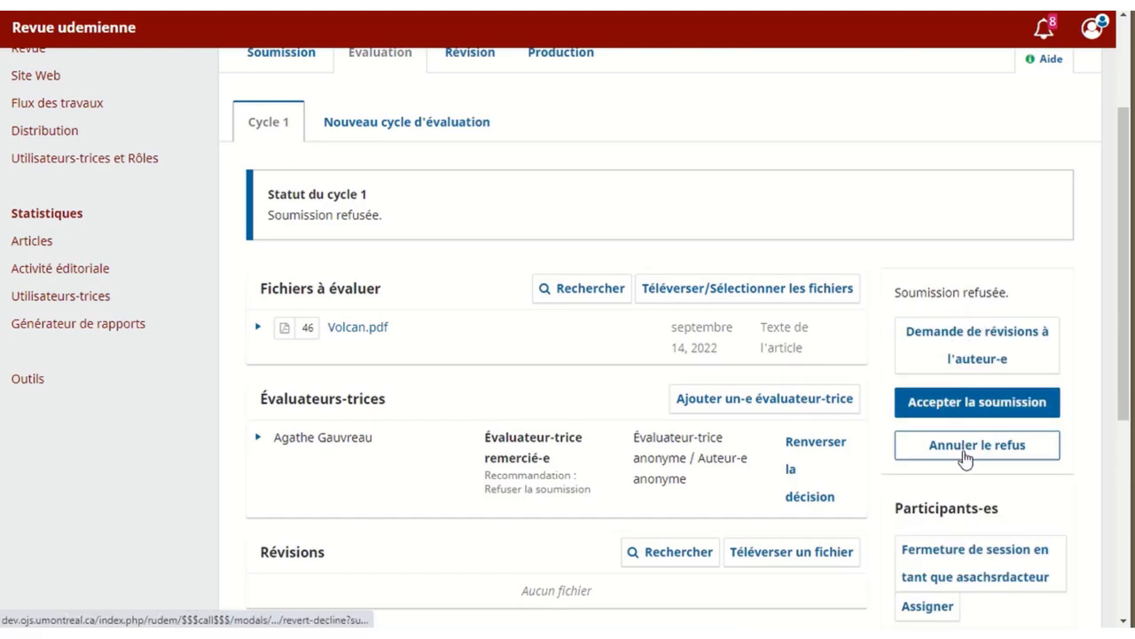
pyautogui.click(977, 365)
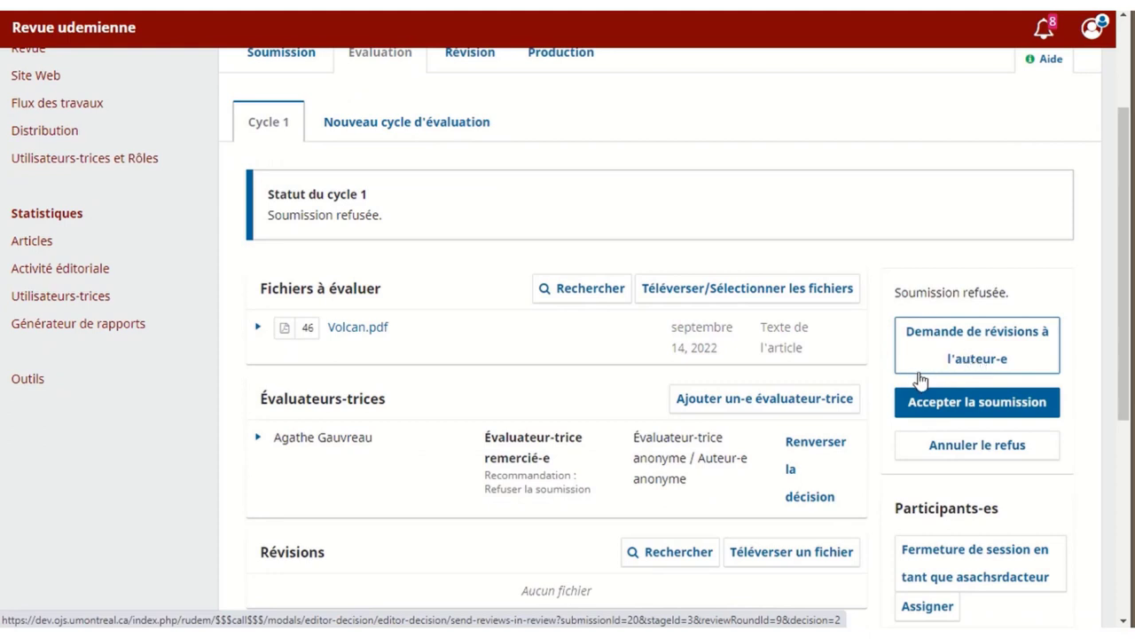
pyautogui.click(967, 451)
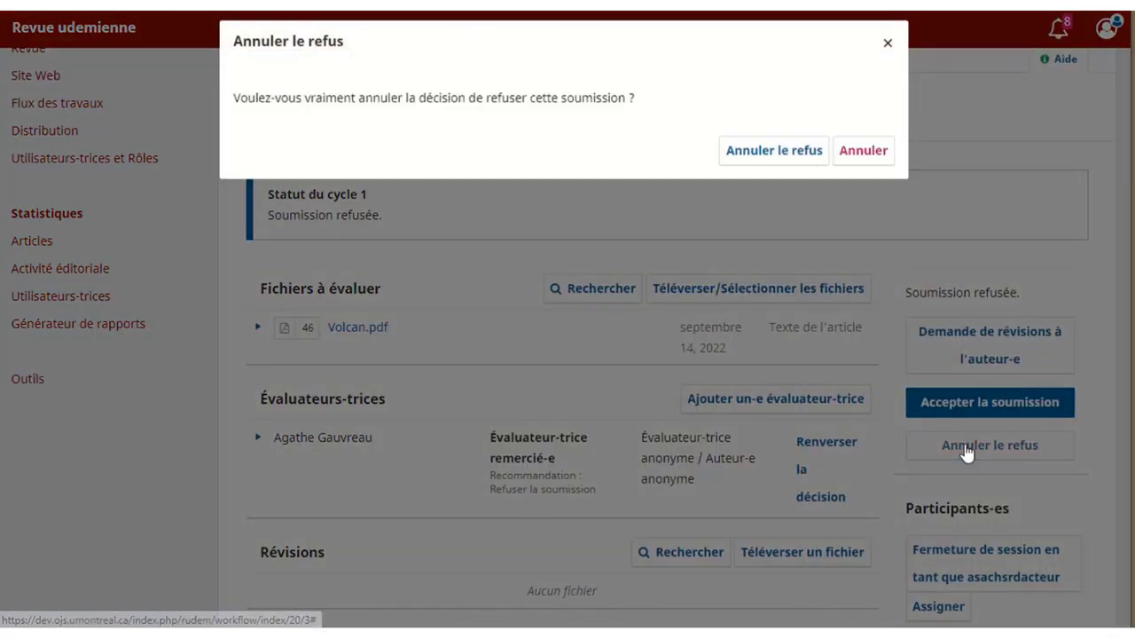
pyautogui.click(796, 160)
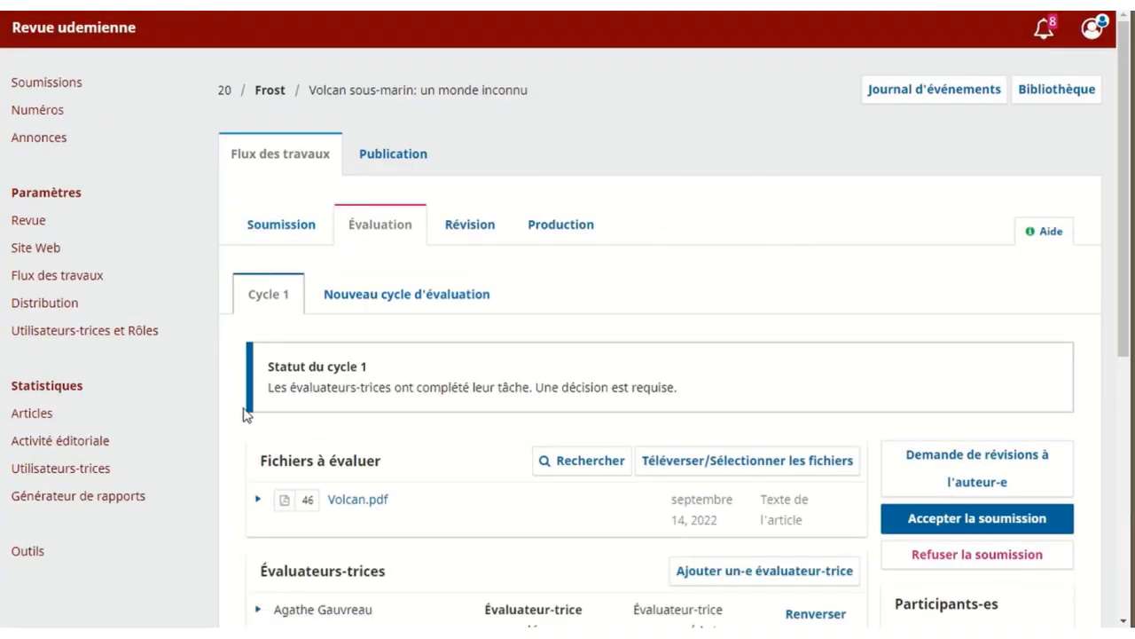
pyautogui.scroll(-2, 665, 416)
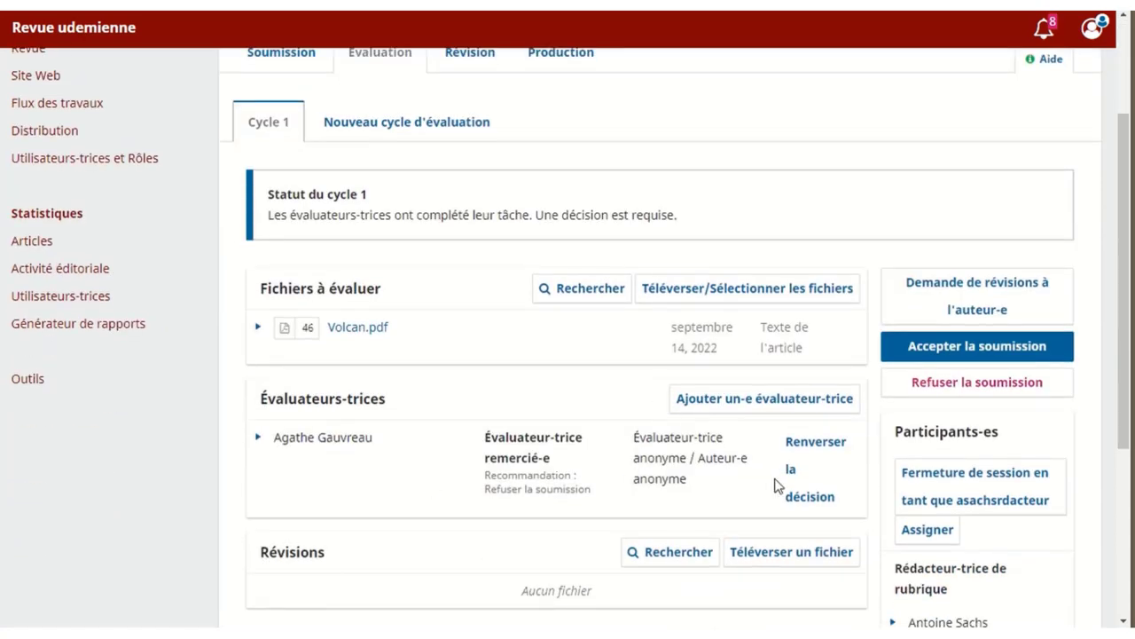
pyautogui.scroll(1, 775, 485)
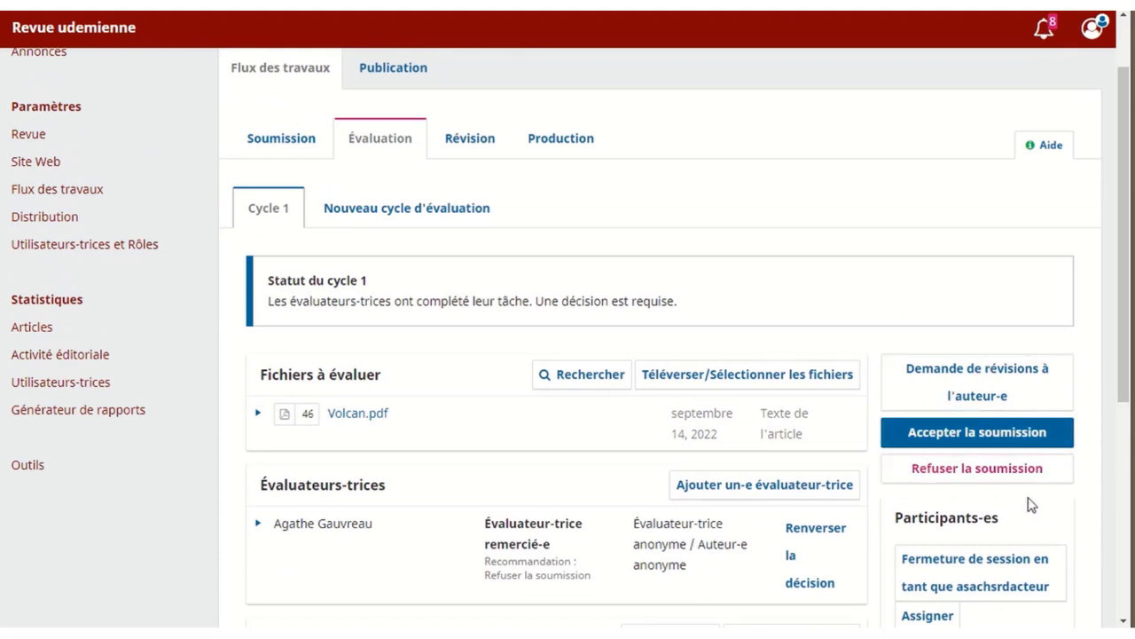
pyautogui.scroll(1, 1027, 504)
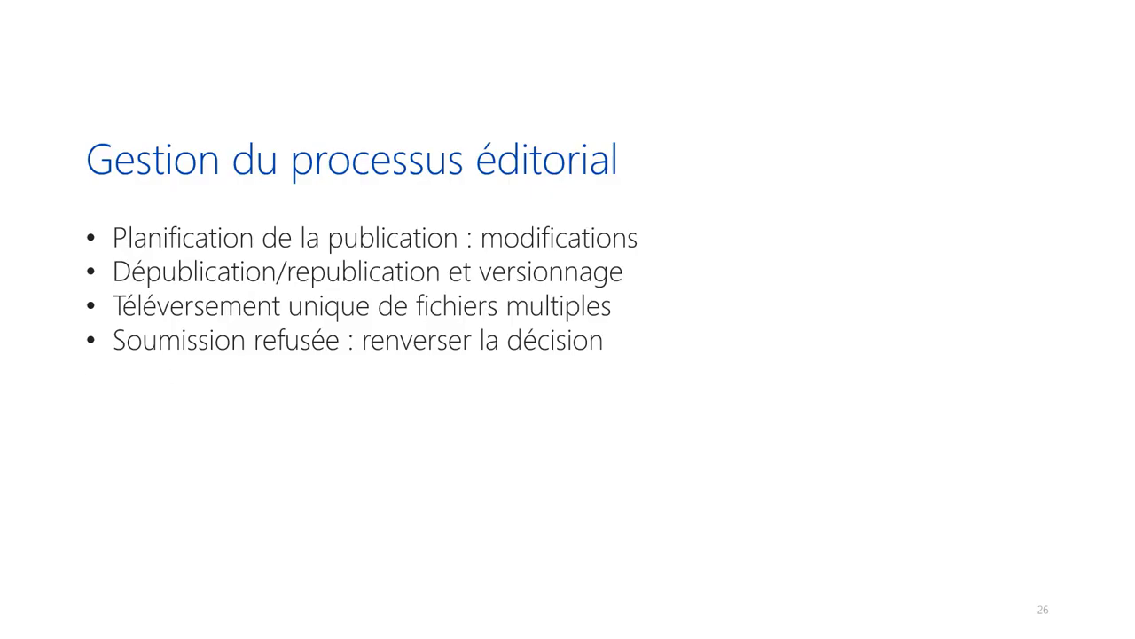
pyautogui.press('Right')
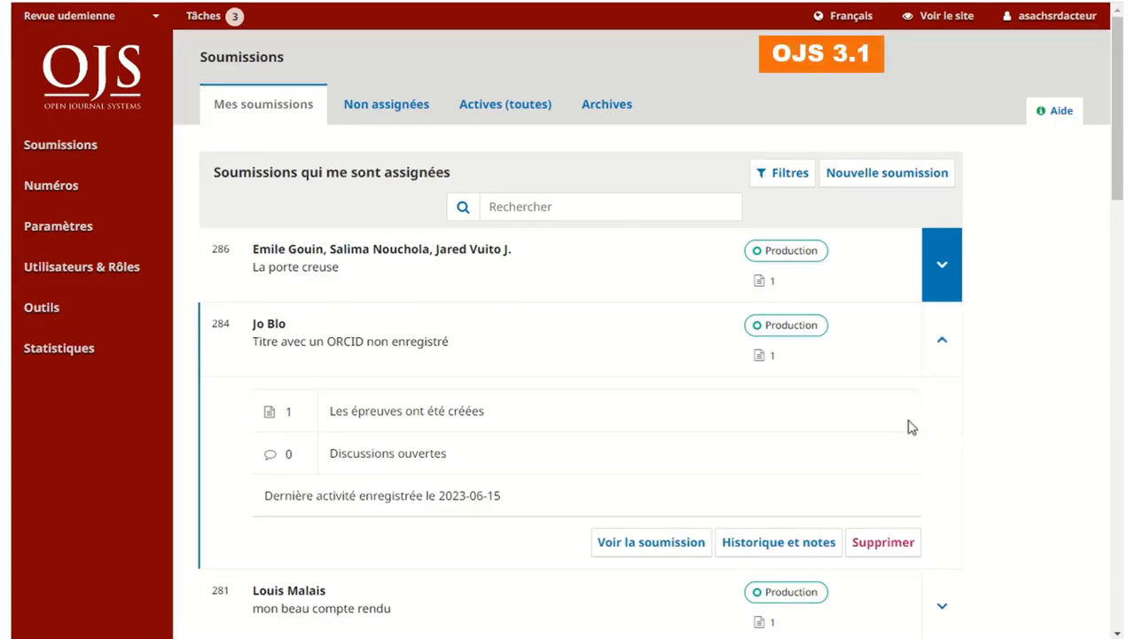
# In the OJS 3.1 submissions list, expand and collapse the details of "La porte creuse" and "Titre avec un ORCID non enregistré".
pyautogui.click(941, 363)
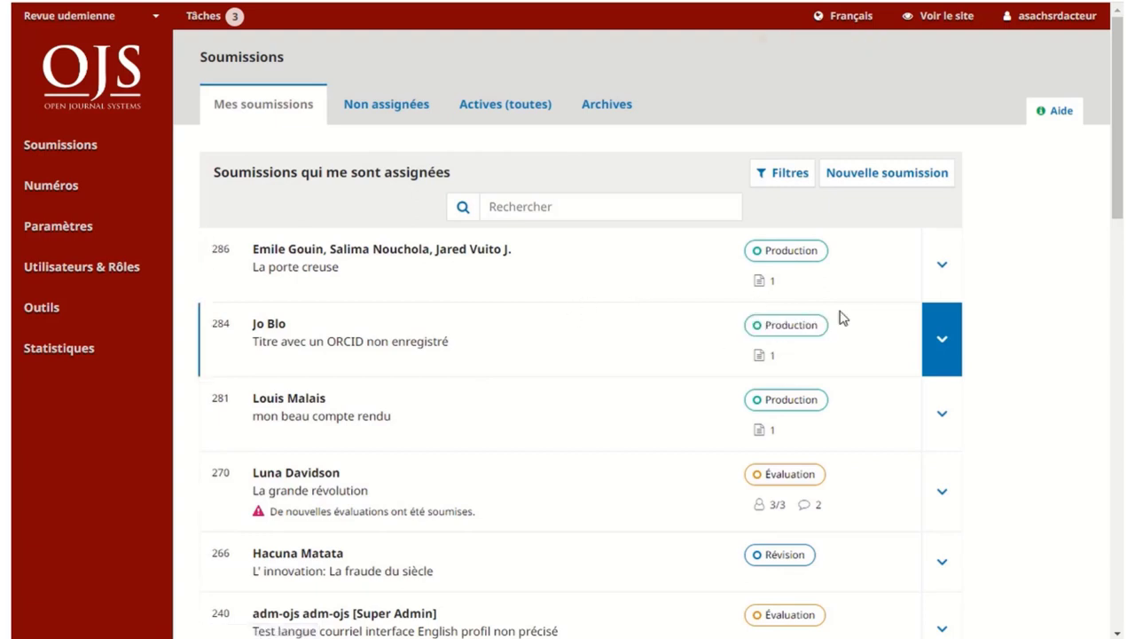
pyautogui.click(942, 298)
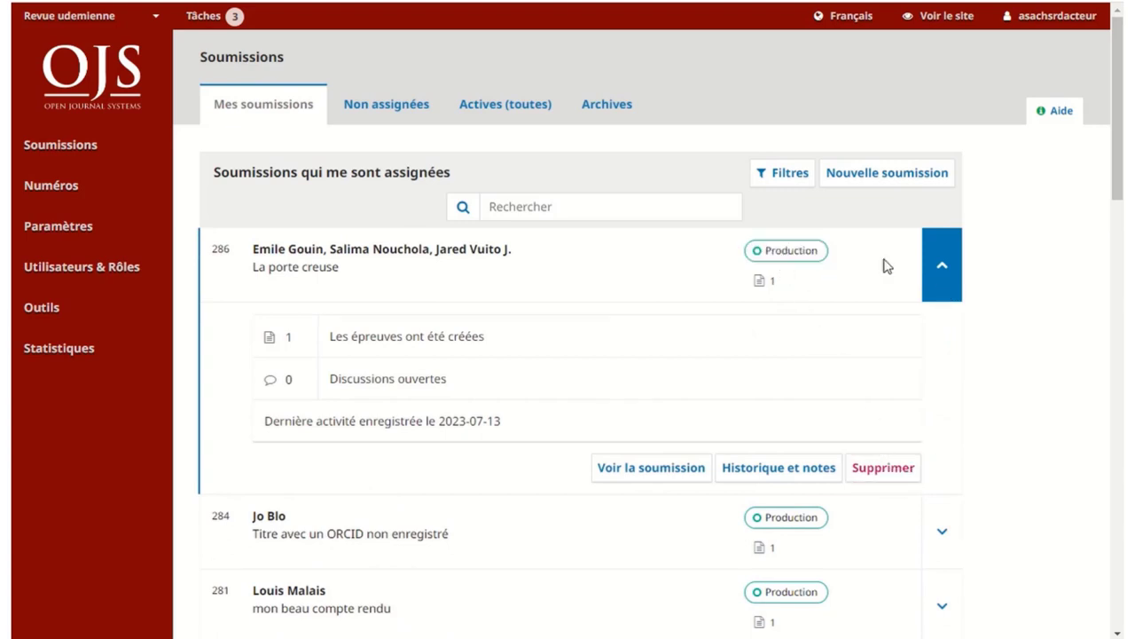
pyautogui.click(940, 271)
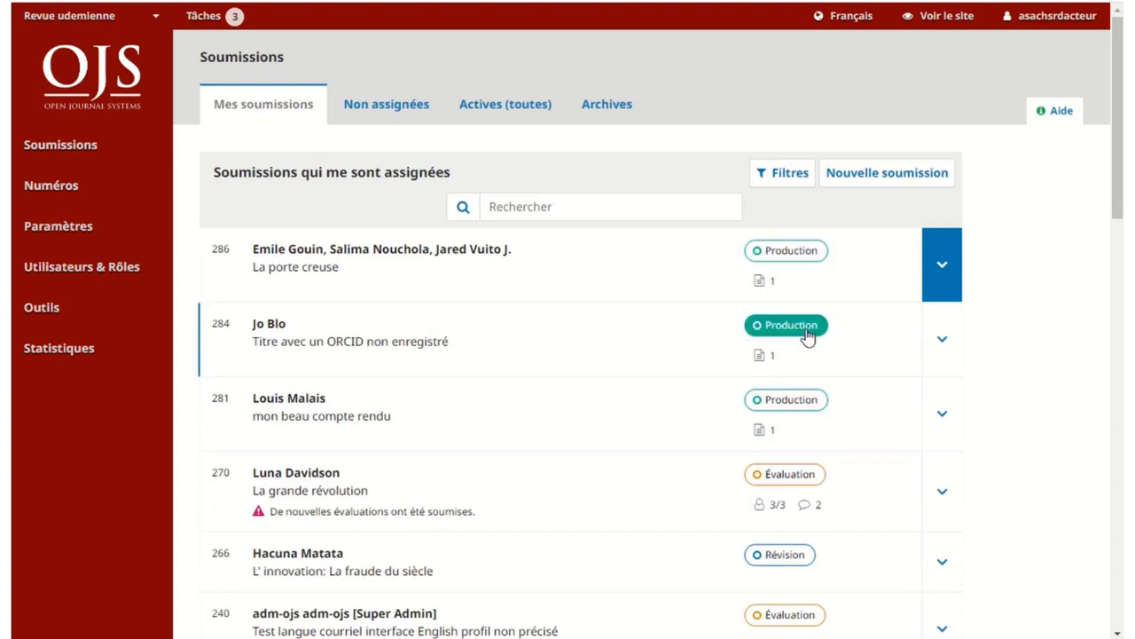
pyautogui.click(942, 346)
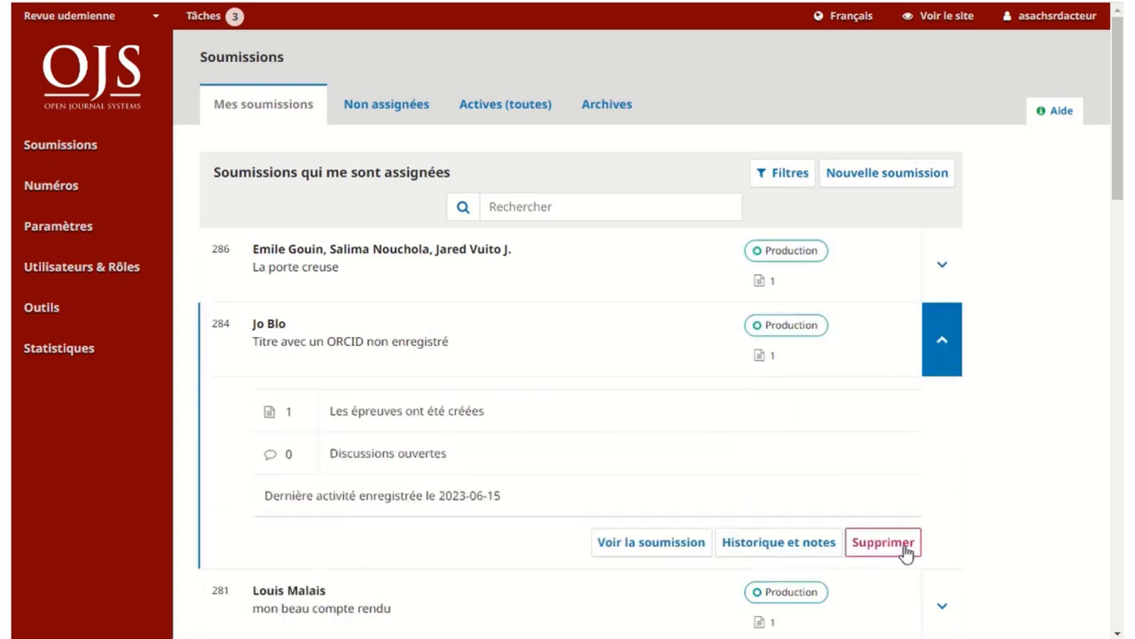
pyautogui.click(942, 351)
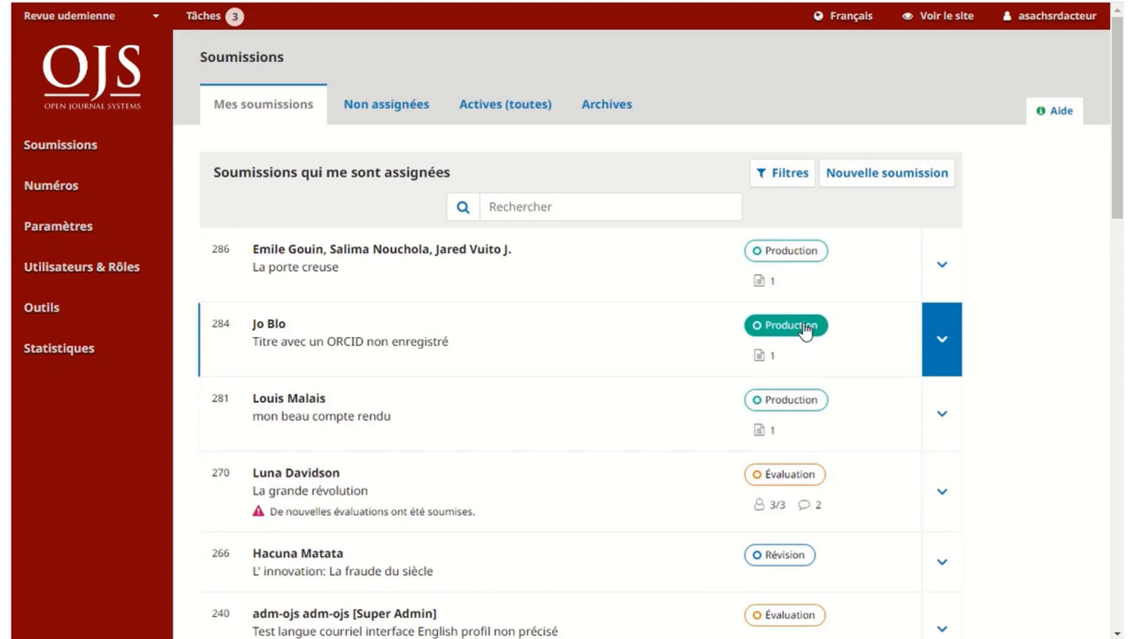
# Request deletion of the submission "Titre avec un ORCID non enregistré", decline the confirmation and collapse its details.
pyautogui.click(942, 350)
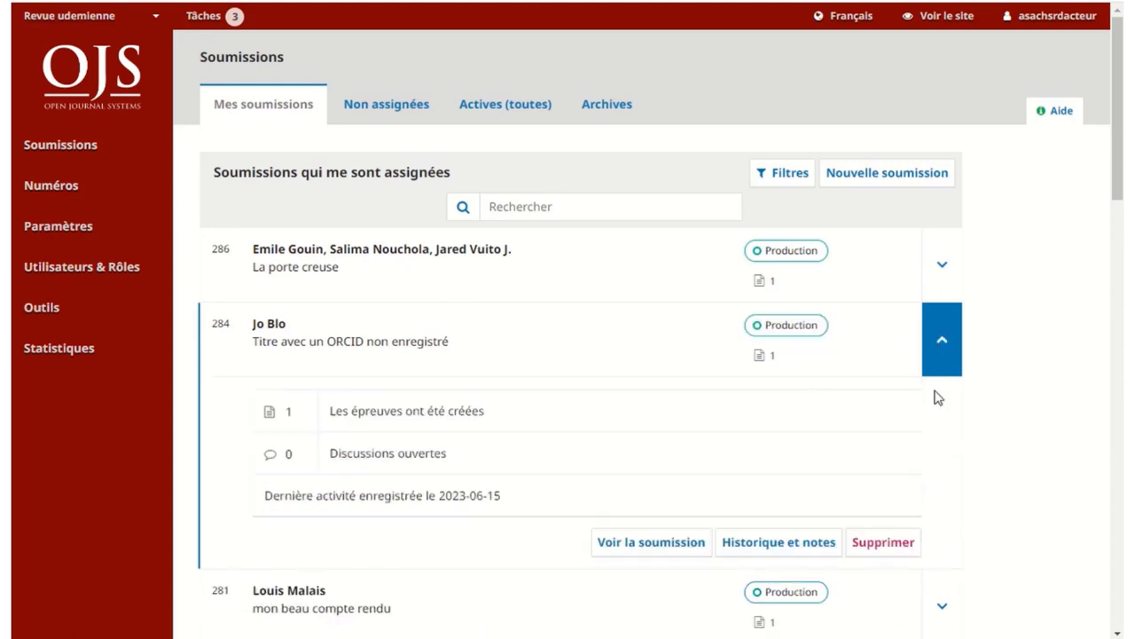
pyautogui.click(887, 543)
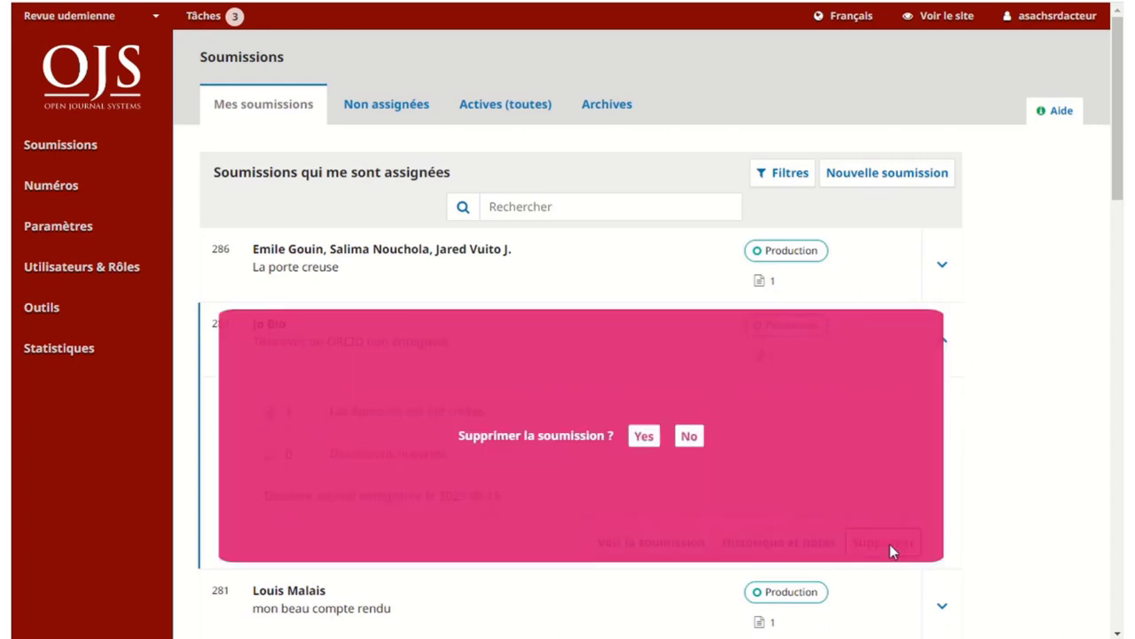
pyautogui.click(689, 436)
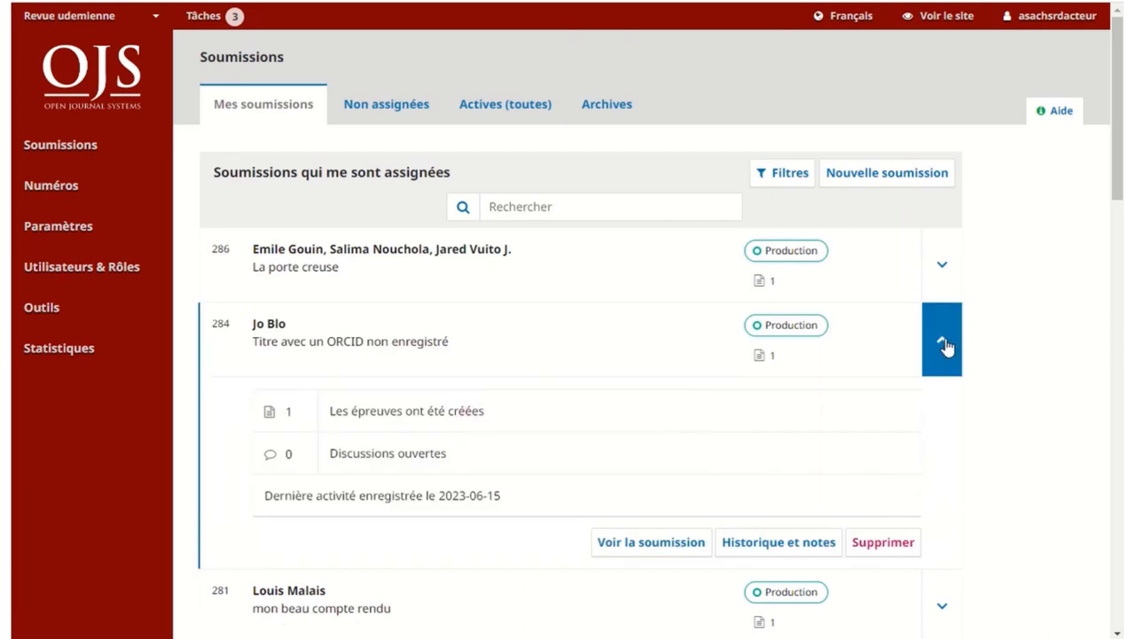
pyautogui.click(945, 346)
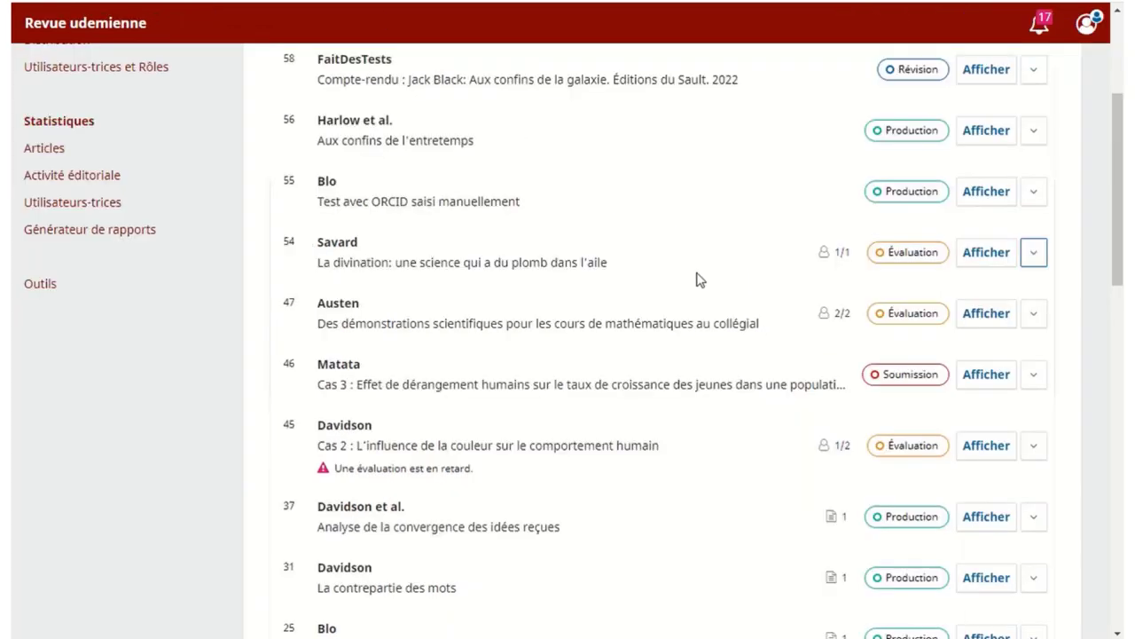
# In the OJS 3.3 active submissions list, expand the details of submissions 70, 58 and 56 and examine their available actions.
pyautogui.scroll(3, 735, 309)
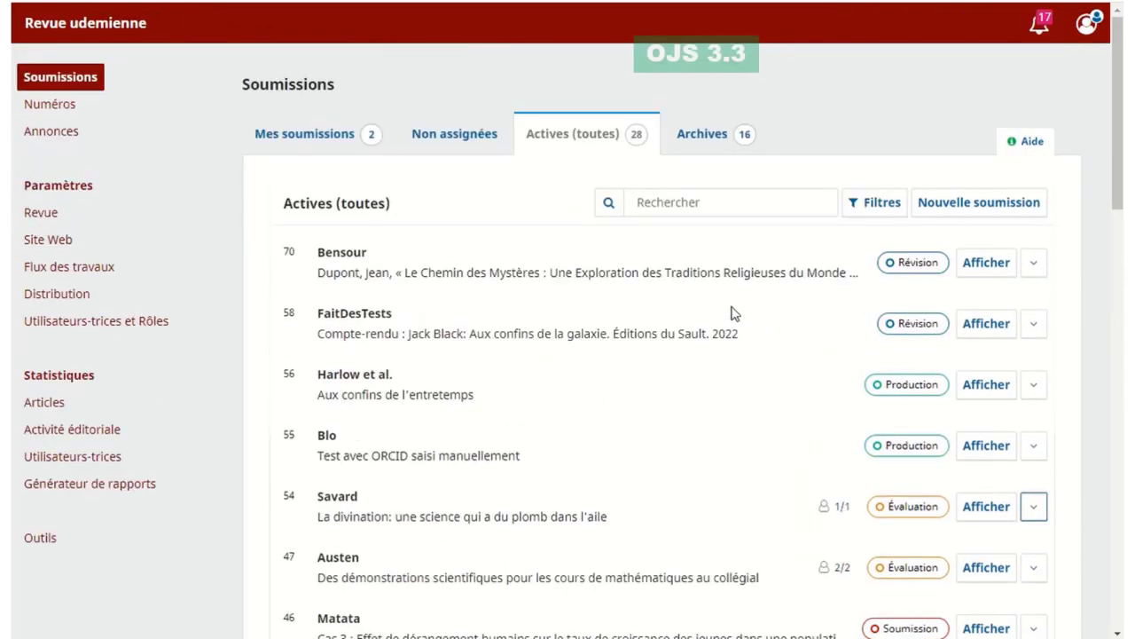
pyautogui.click(1033, 264)
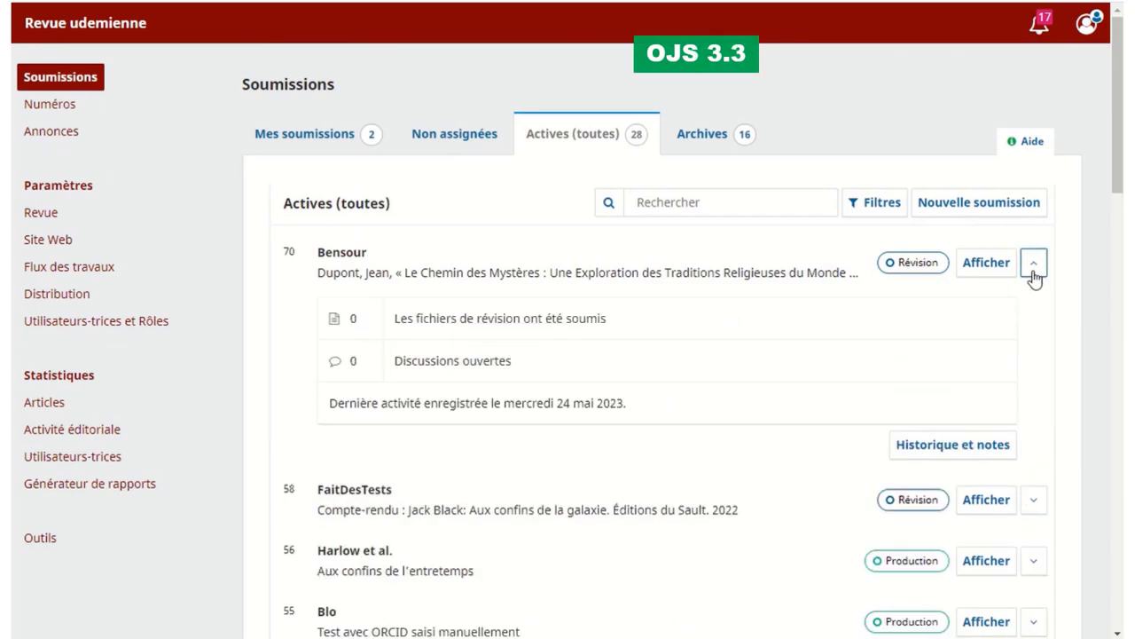
pyautogui.click(1035, 498)
pyautogui.scroll(-5, 1042, 488)
pyautogui.click(1034, 330)
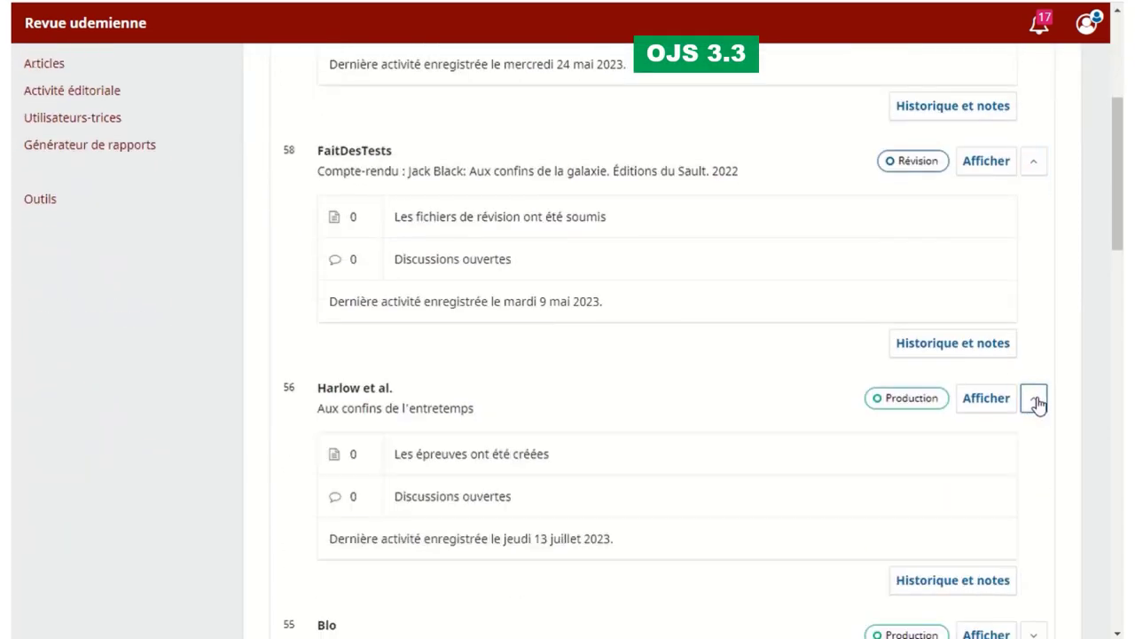
pyautogui.scroll(-3, 906, 337)
pyautogui.scroll(8, 875, 360)
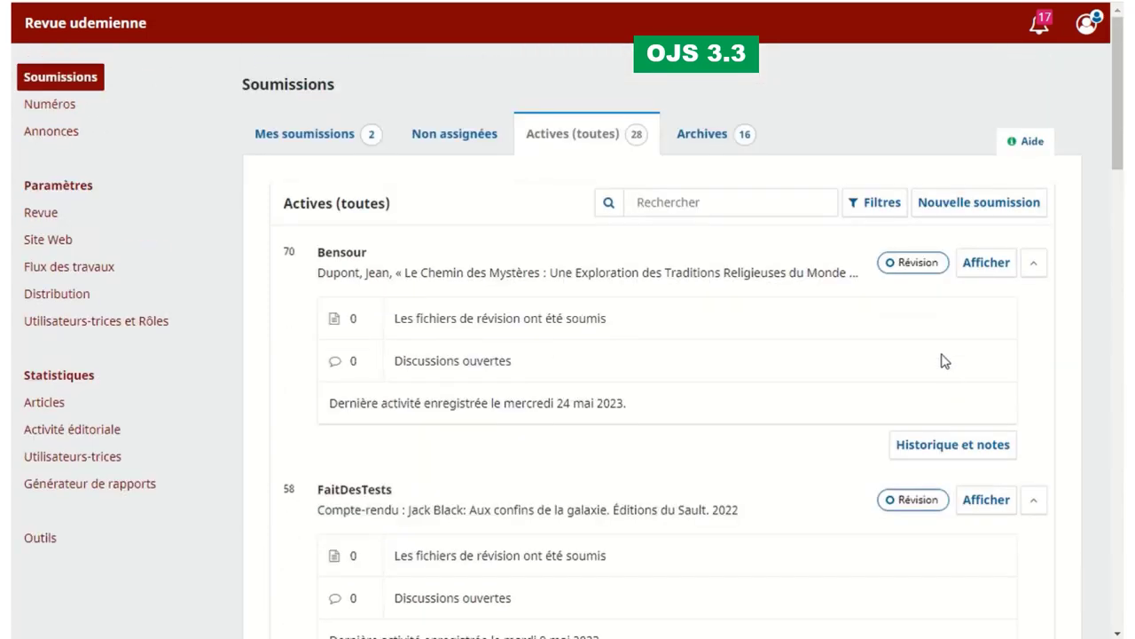
# In the archived submissions, expand declined submission 51 to examine its available actions, and collapse it again.
pyautogui.click(708, 144)
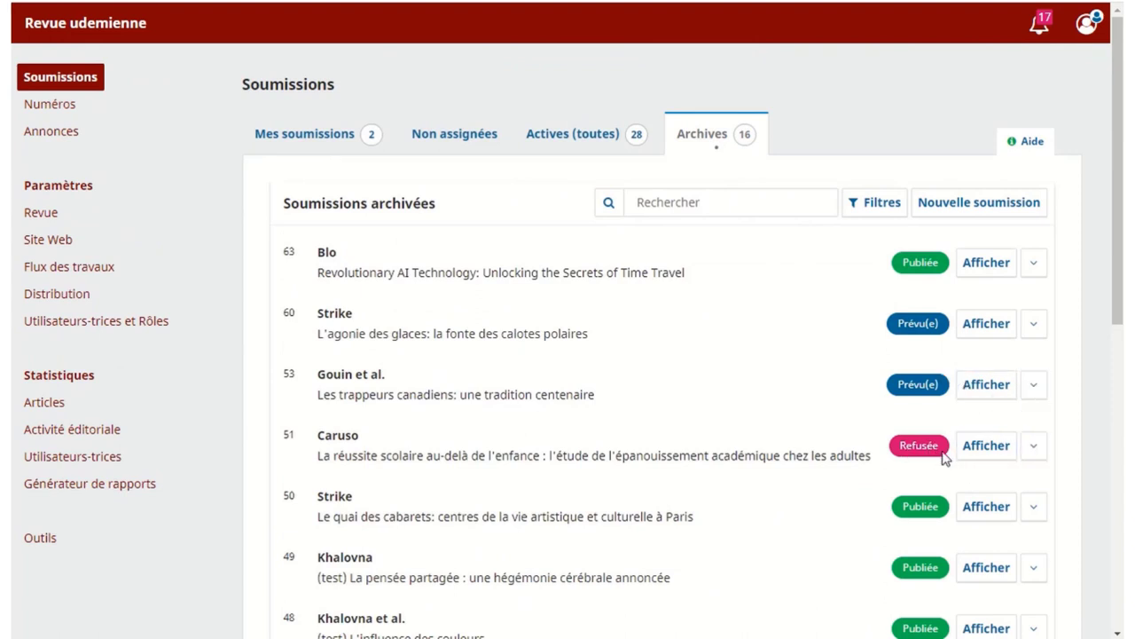
pyautogui.click(1032, 447)
pyautogui.scroll(-2, 1031, 470)
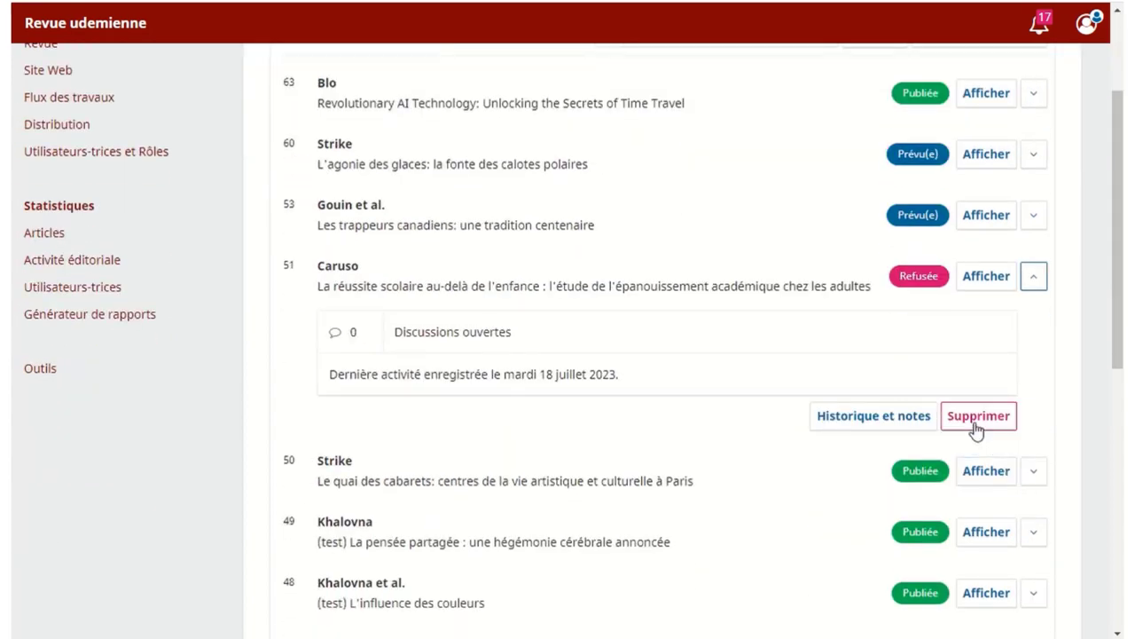
pyautogui.click(1033, 285)
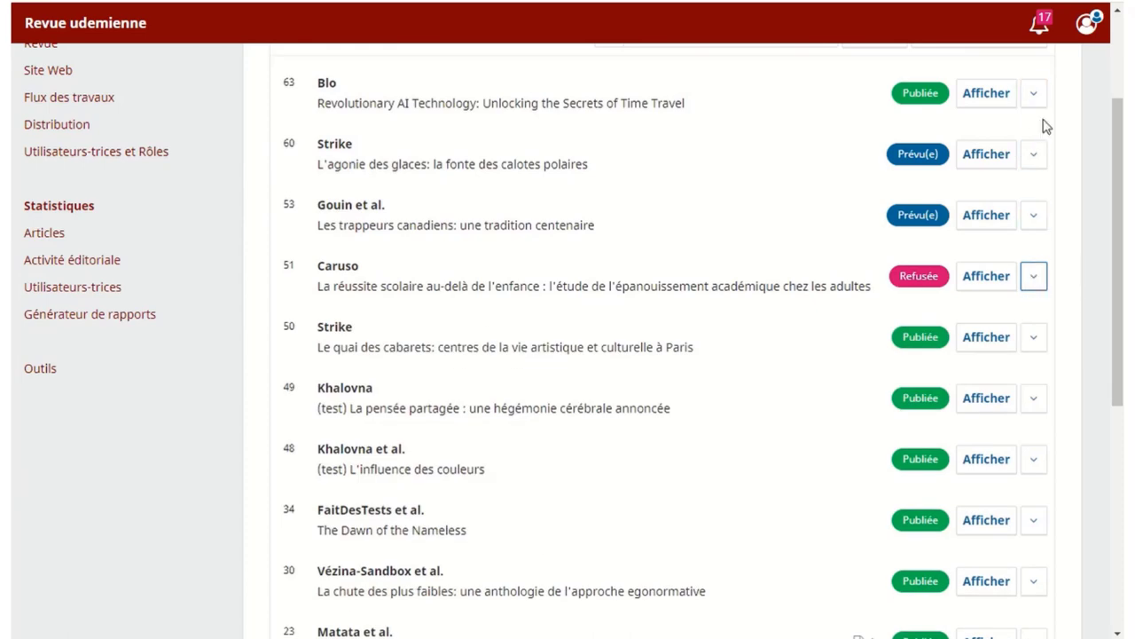
pyautogui.scroll(2, 1034, 124)
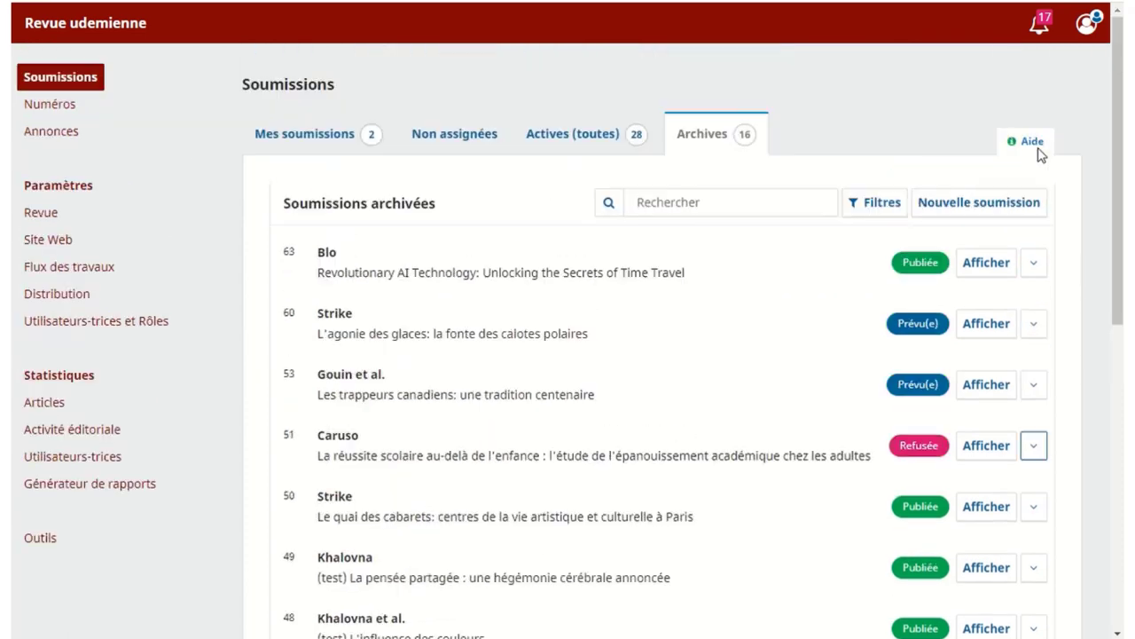
# Expand and collapse published submission 63 and scheduled submission 60 in the archives to compare their available actions.
pyautogui.click(1034, 270)
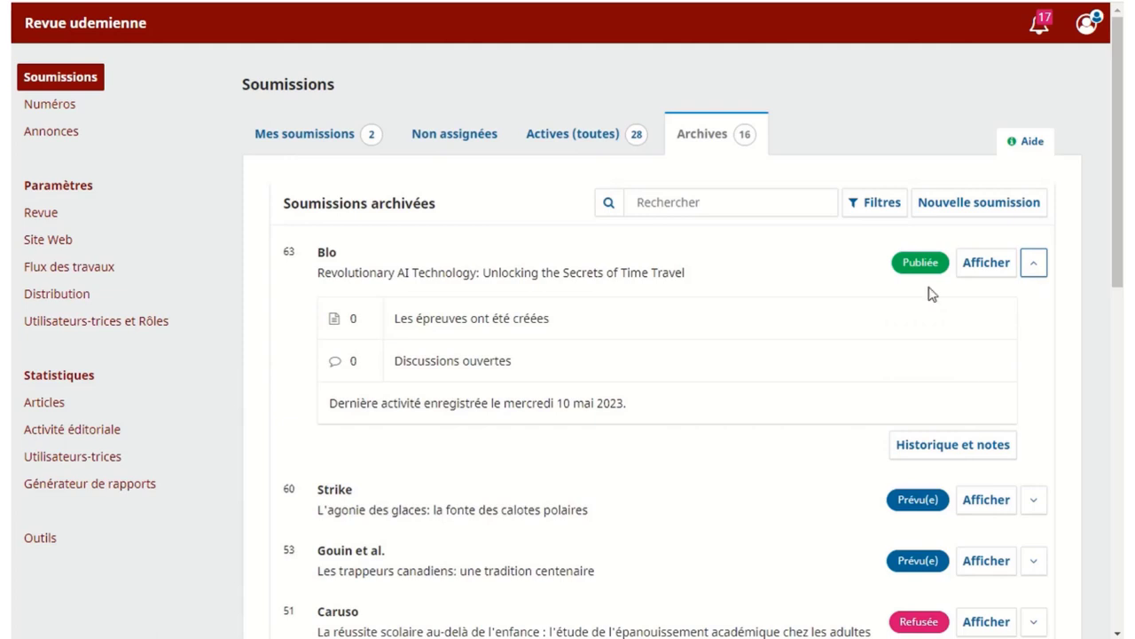
pyautogui.click(1032, 278)
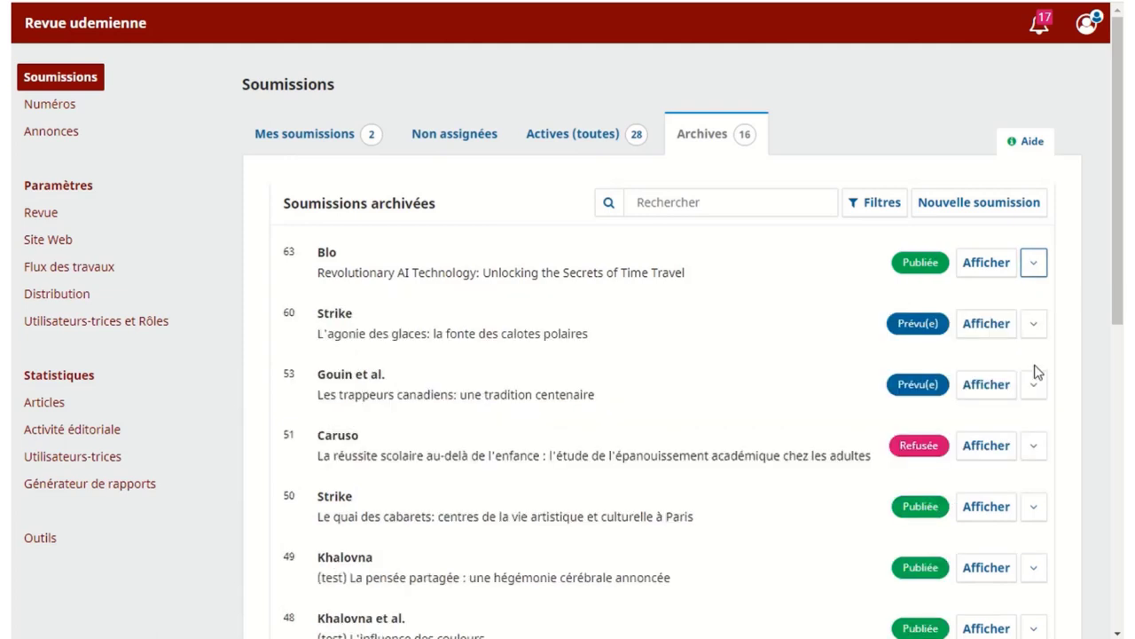
pyautogui.click(1035, 324)
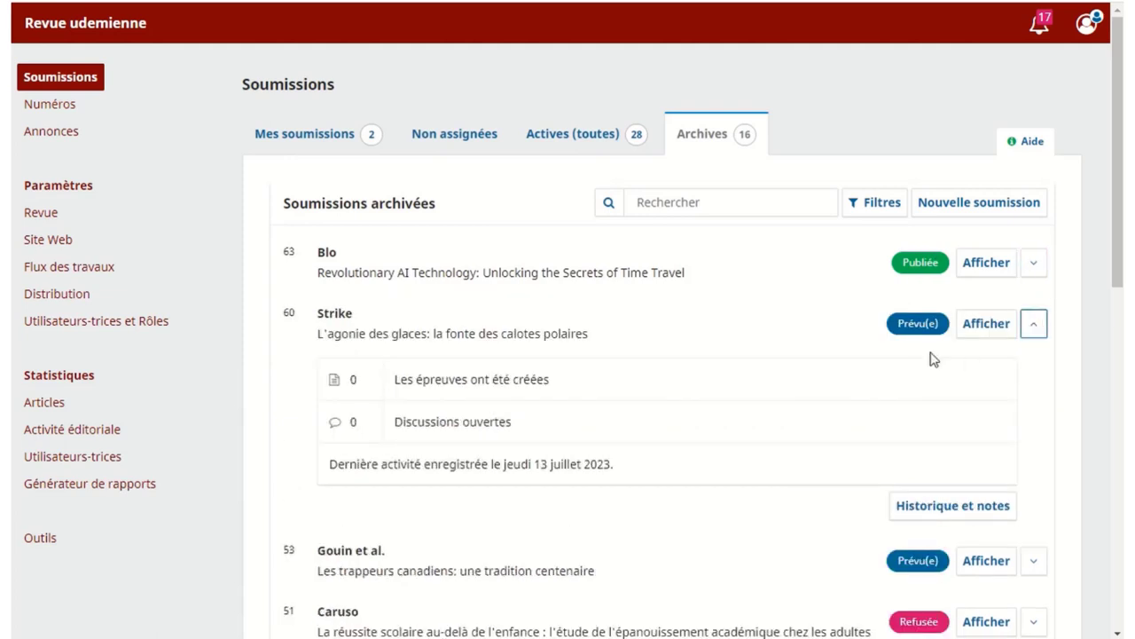
pyautogui.click(1031, 330)
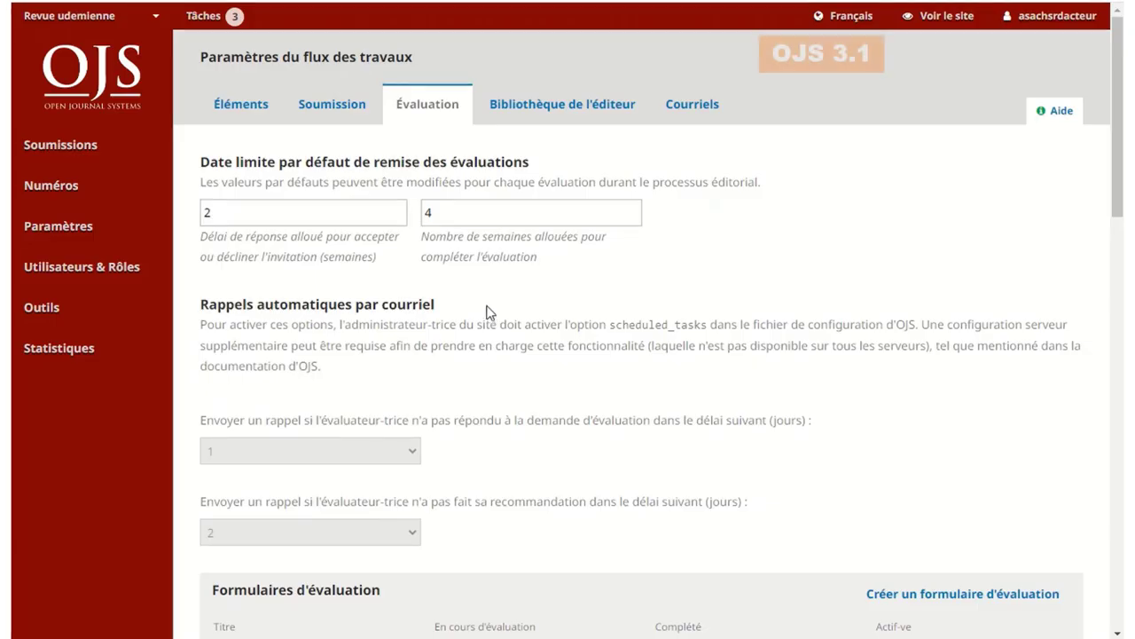
# Review the OJS 3.1 evaluation workflow settings, including the choices offered under "Options d'évaluation".
pyautogui.scroll(-3, 638, 312)
pyautogui.scroll(3, 638, 311)
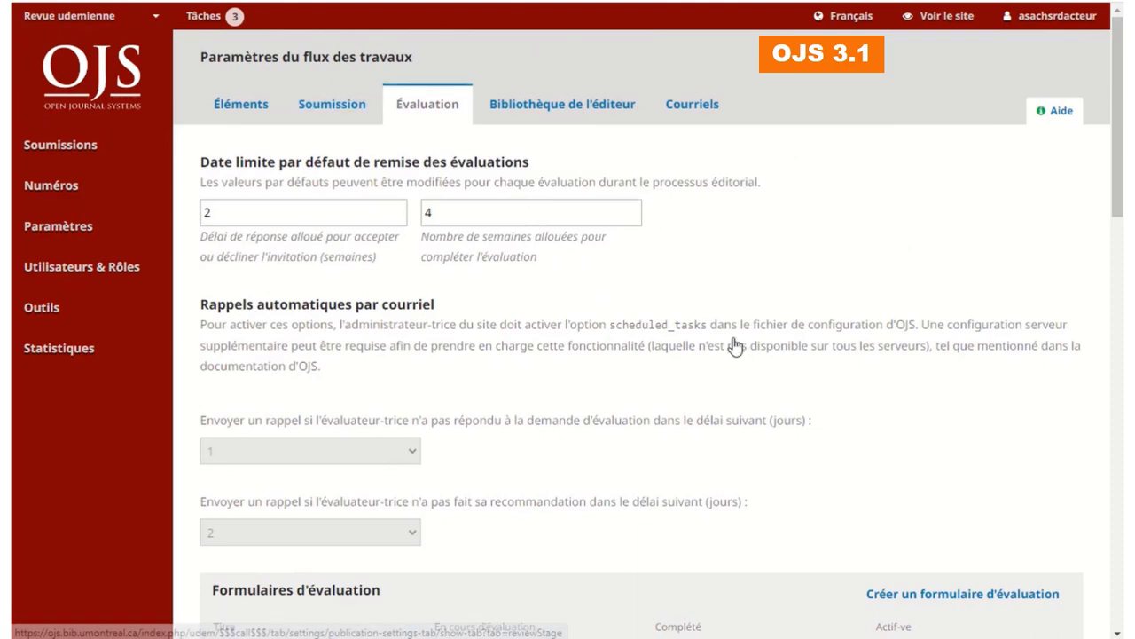
pyautogui.scroll(-5, 722, 314)
pyautogui.scroll(-10, 720, 312)
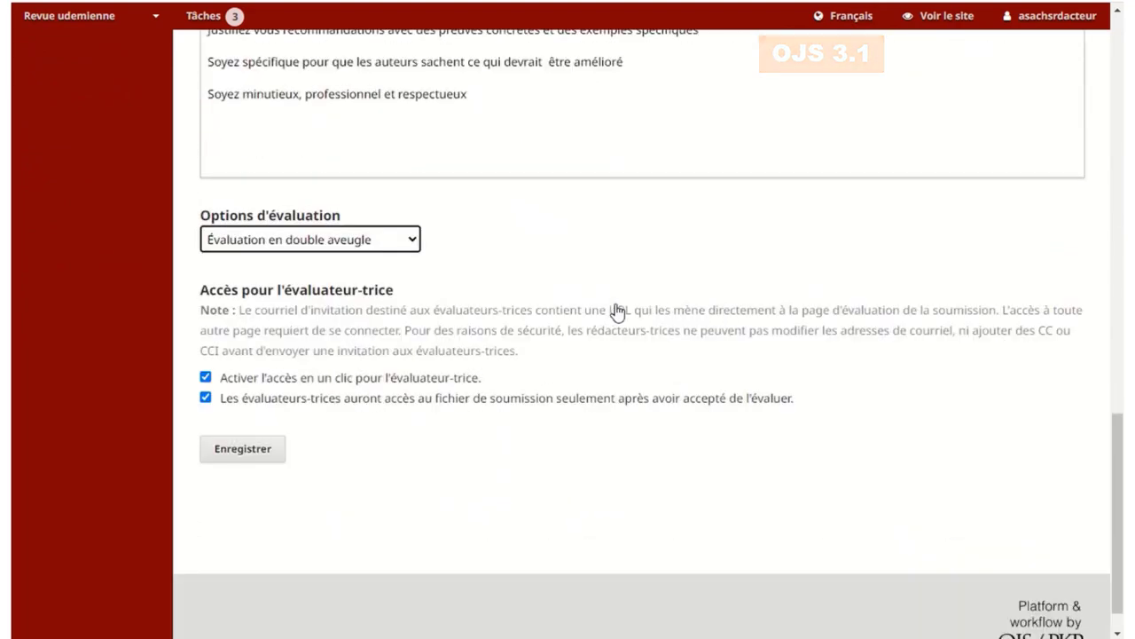
pyautogui.click(413, 243)
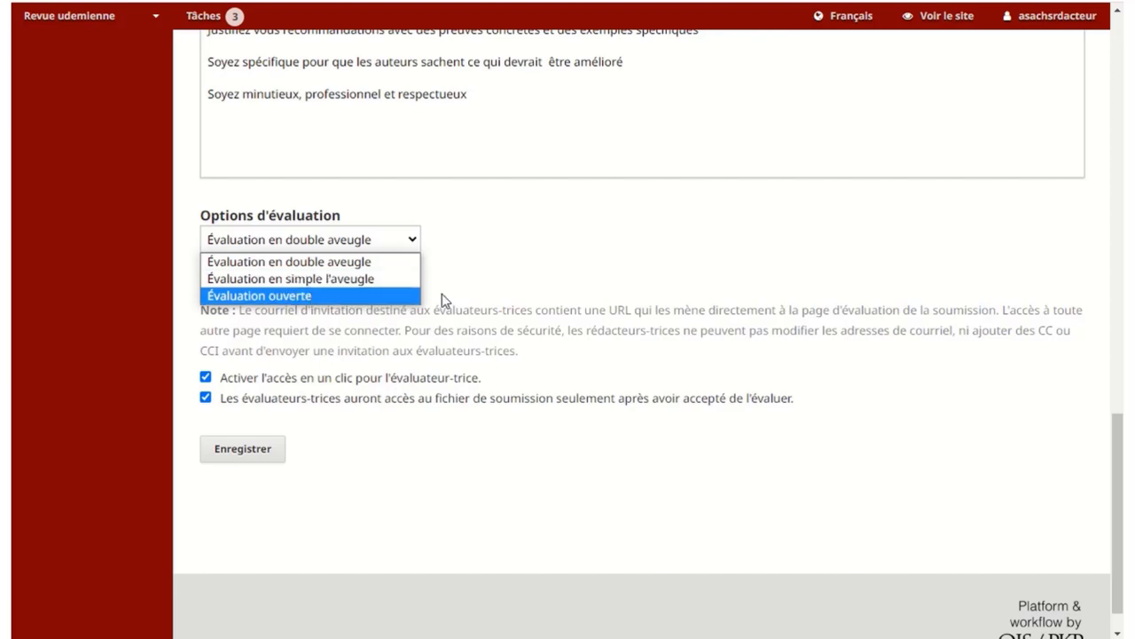
pyautogui.scroll(5, 525, 298)
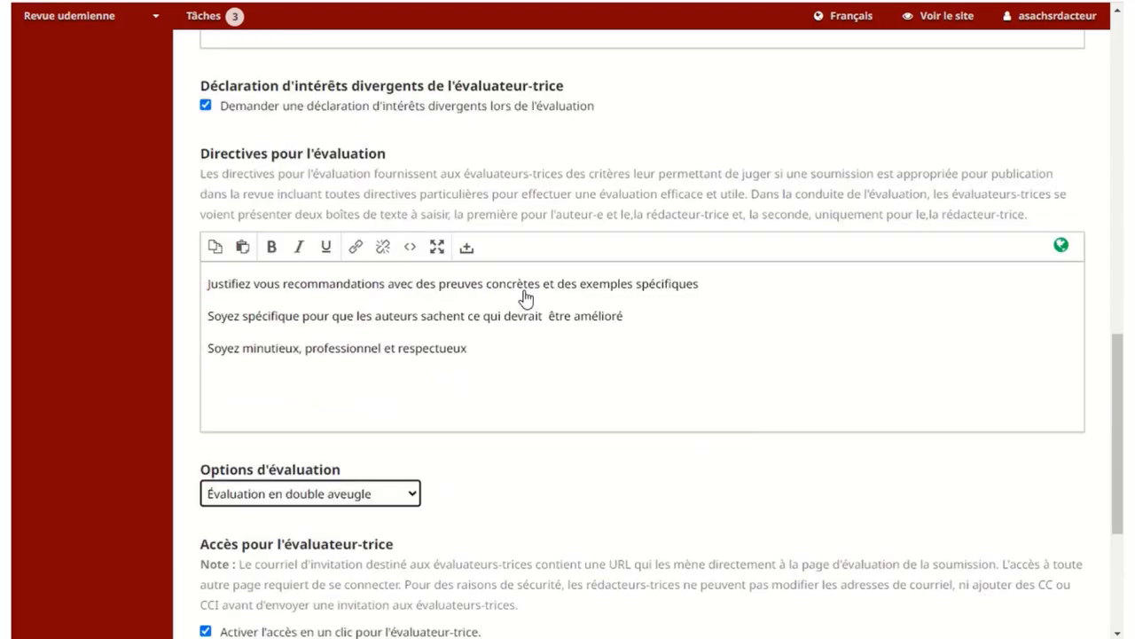
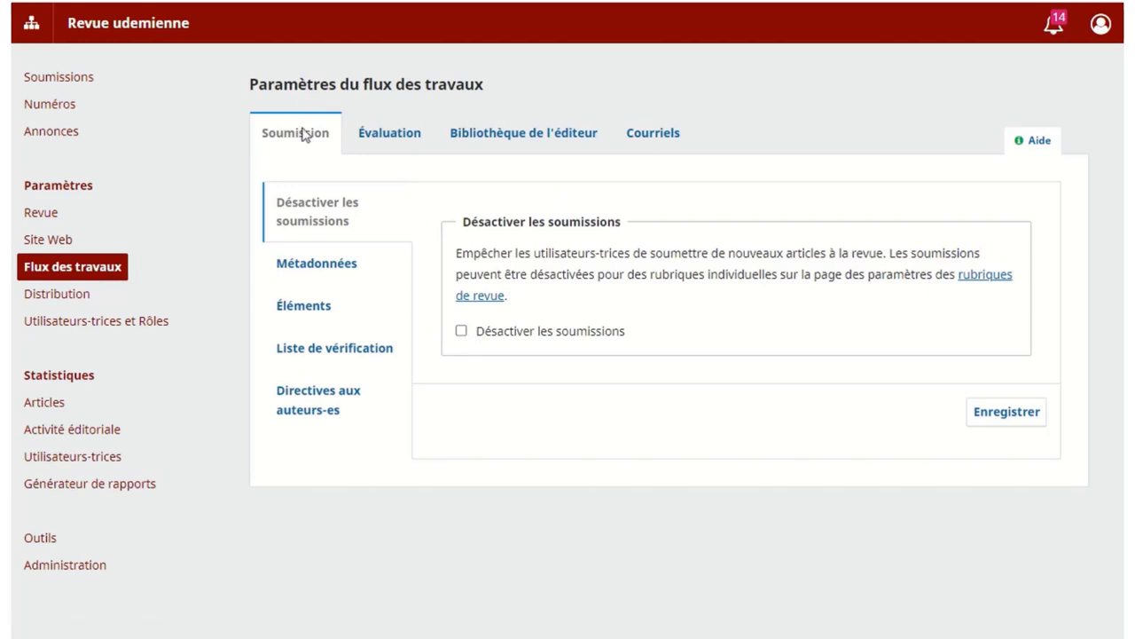
# Disable new submissions to the journal, save, and check the metadata and distribution settings before returning to the workflow settings.
pyautogui.click(462, 332)
pyautogui.click(1018, 414)
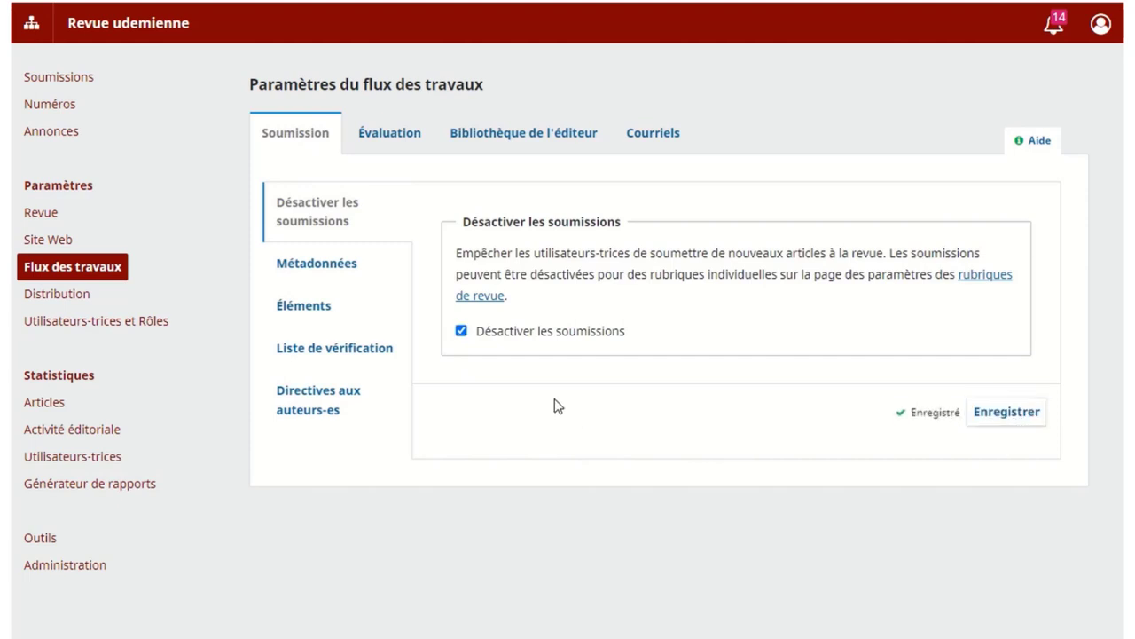
pyautogui.click(329, 274)
pyautogui.click(311, 232)
pyautogui.click(40, 297)
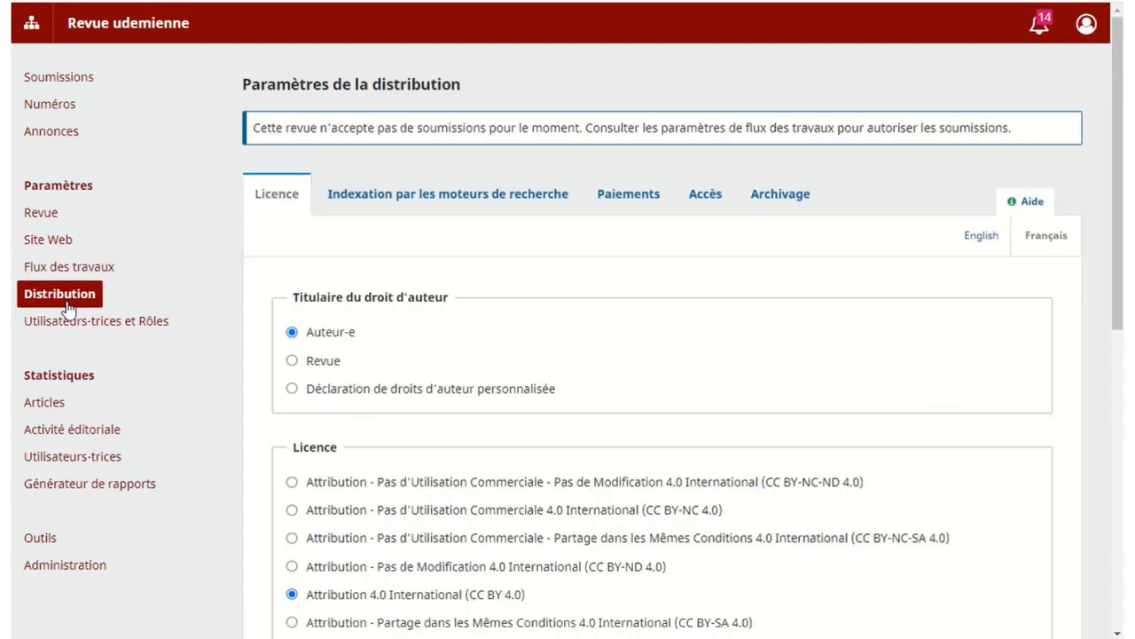
pyautogui.click(66, 270)
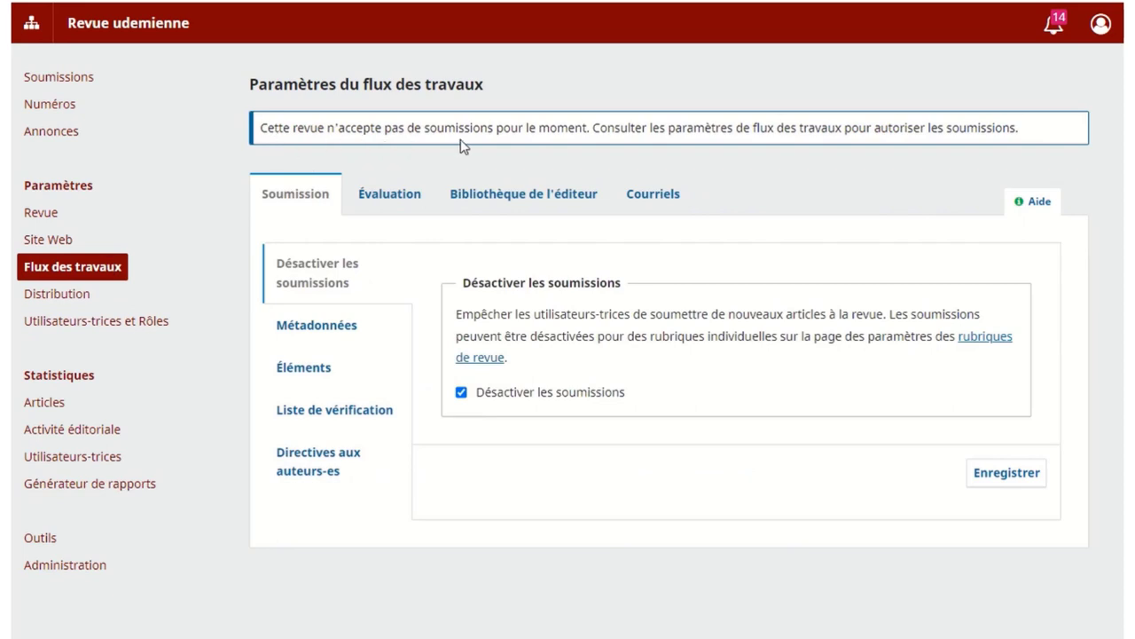
# Allow new submissions to the journal again and save the setting.
pyautogui.click(461, 392)
pyautogui.click(1011, 472)
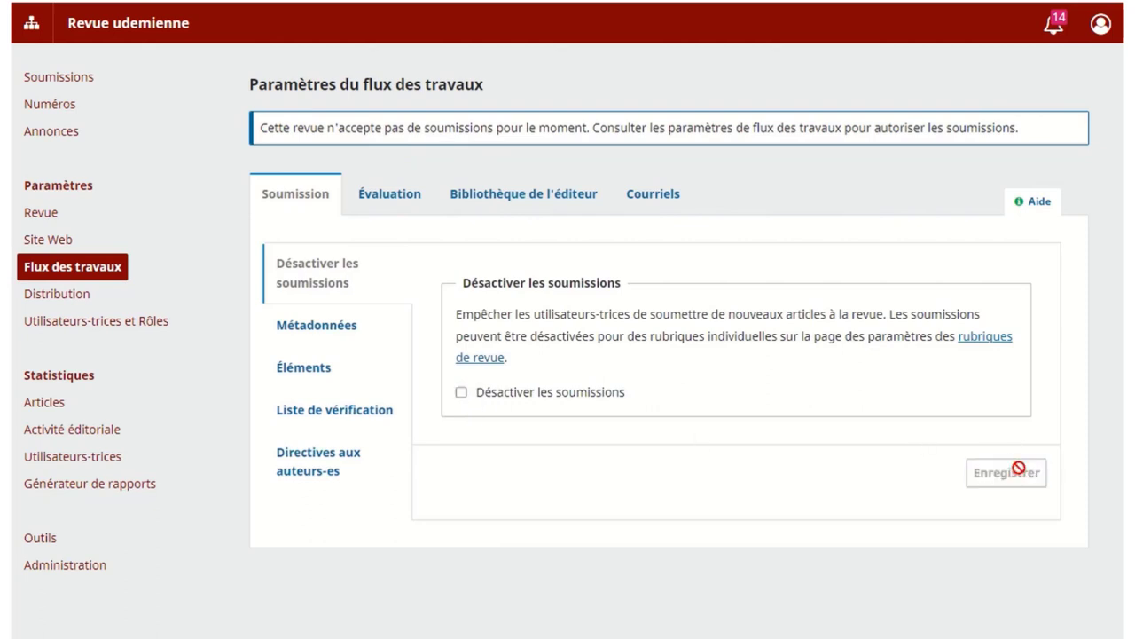
# In the journal's sections, open "Éditoriaux" for editing, try the option that deactivates it for new submissions, clear it and cancel.
pyautogui.click(978, 346)
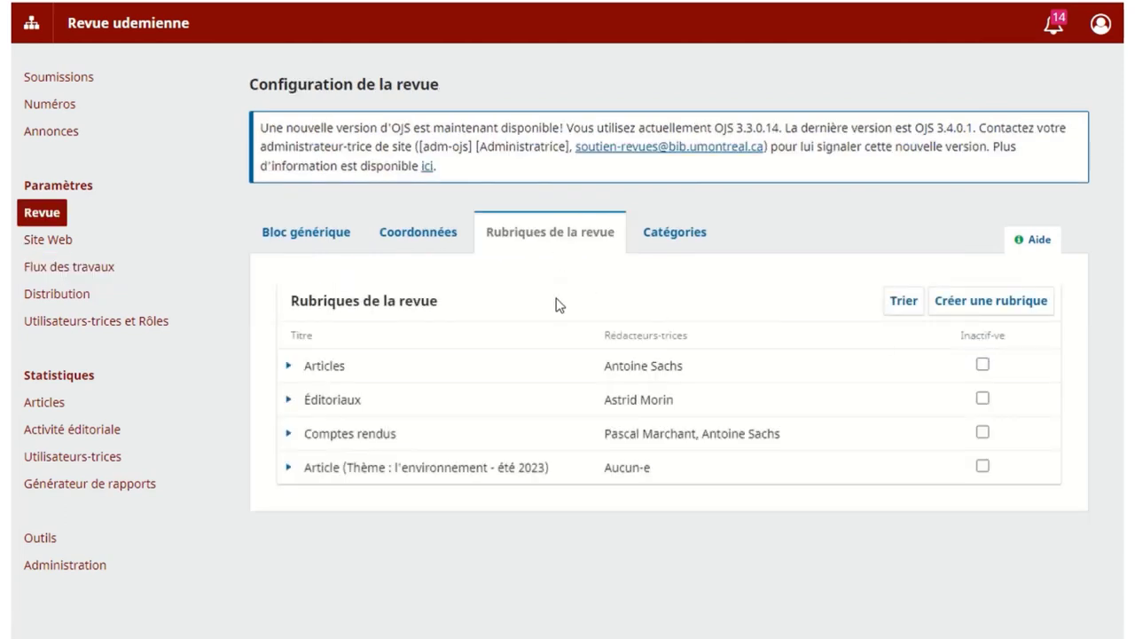
pyautogui.click(289, 401)
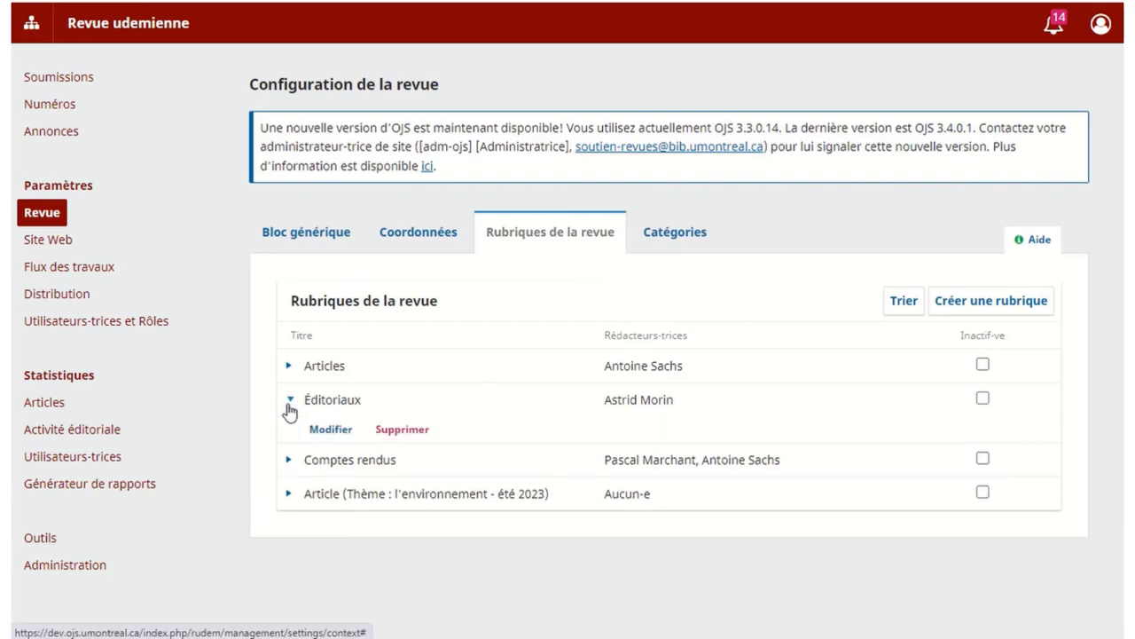
pyautogui.click(330, 430)
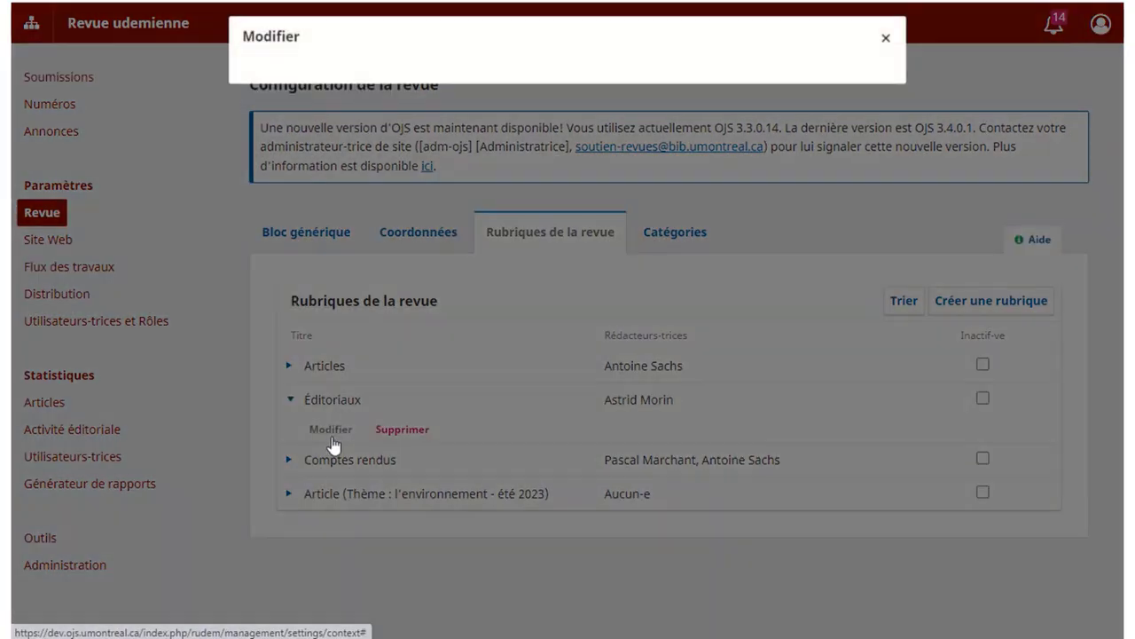
pyautogui.scroll(-2, 508, 313)
pyautogui.scroll(-5, 532, 318)
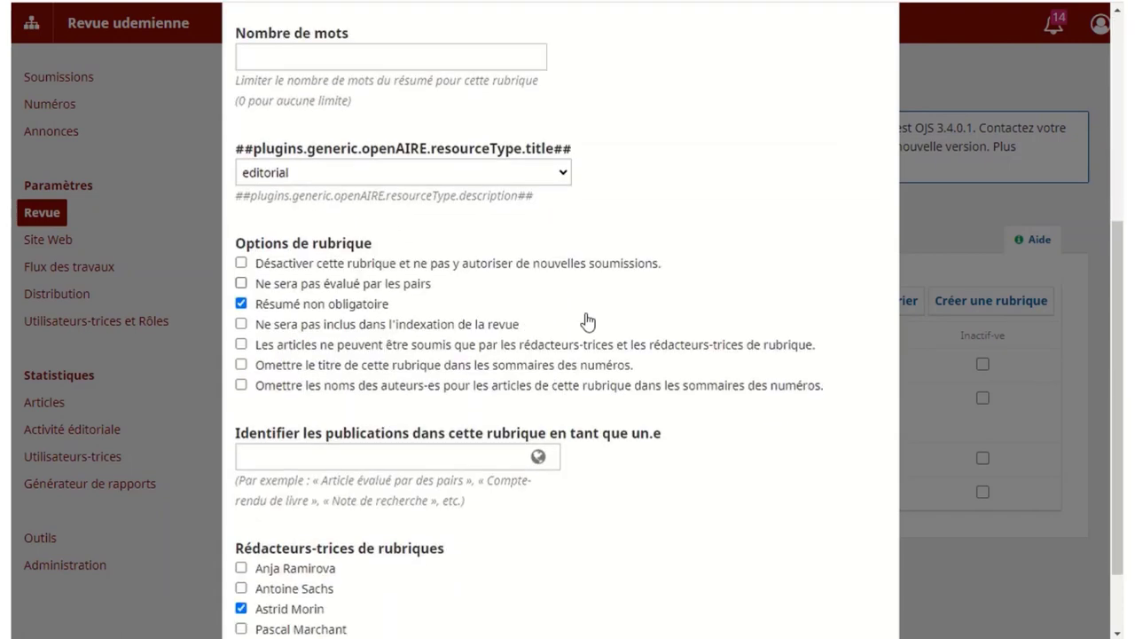
pyautogui.click(241, 168)
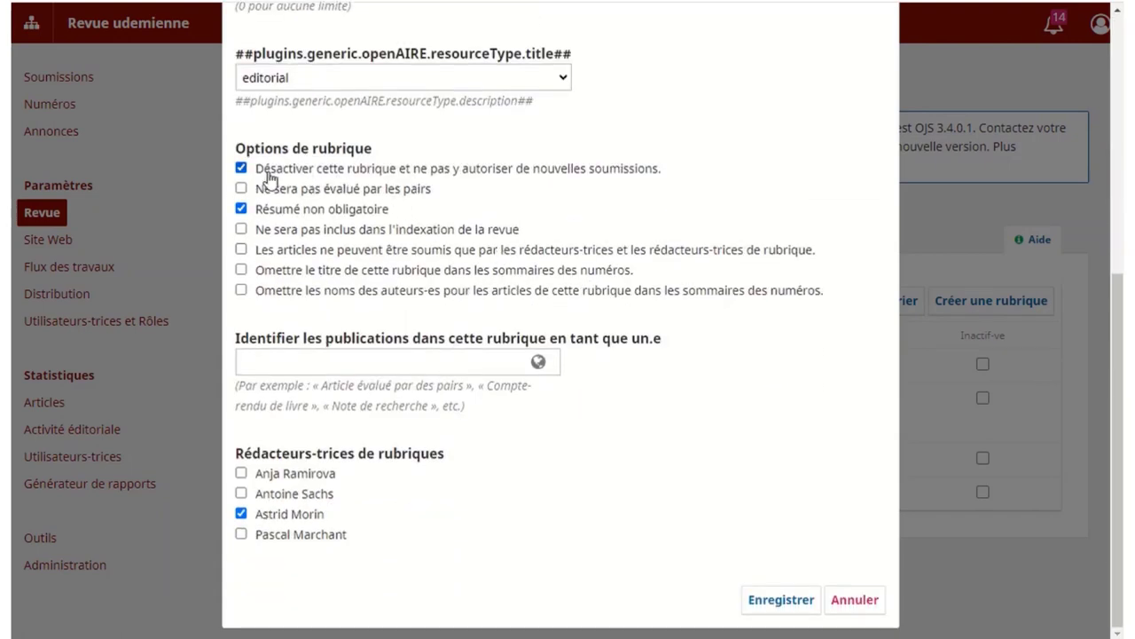
pyautogui.click(241, 168)
pyautogui.click(855, 599)
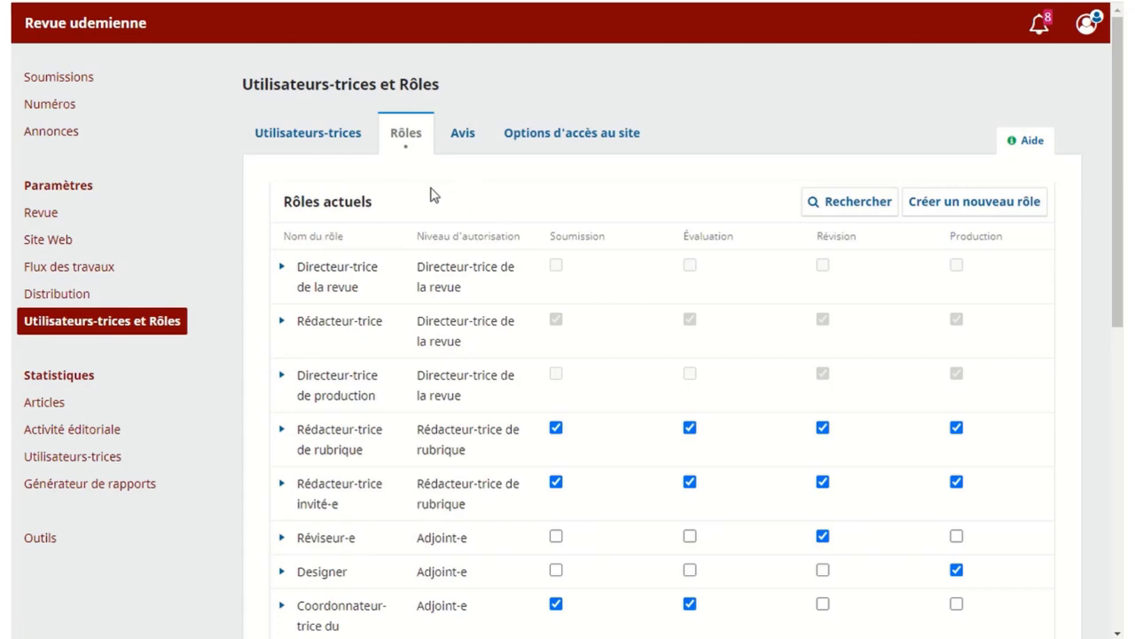
# Edit the "Auteur-e" role to permit editing of submission metadata and save the role.
pyautogui.scroll(-5, 432, 195)
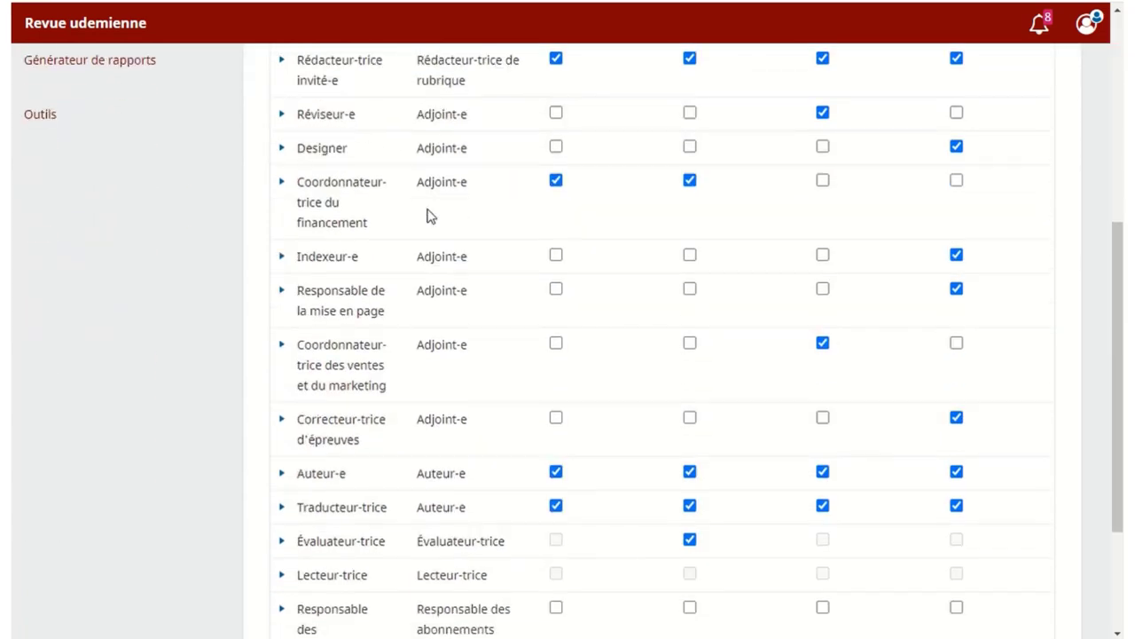
pyautogui.scroll(-3, 427, 216)
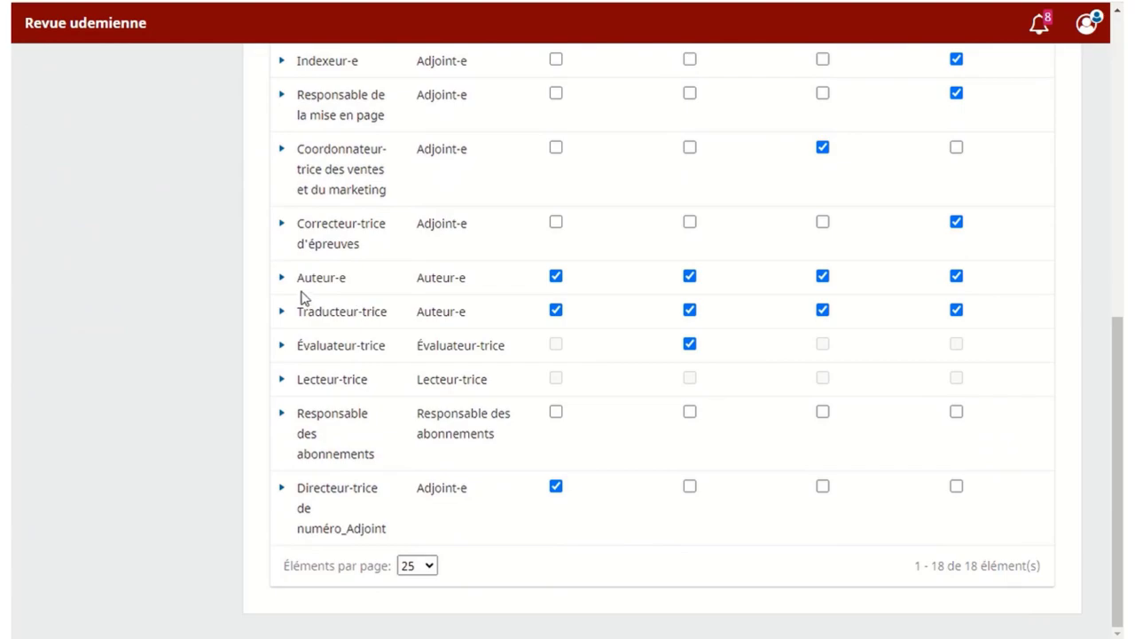
pyautogui.click(284, 279)
pyautogui.click(316, 347)
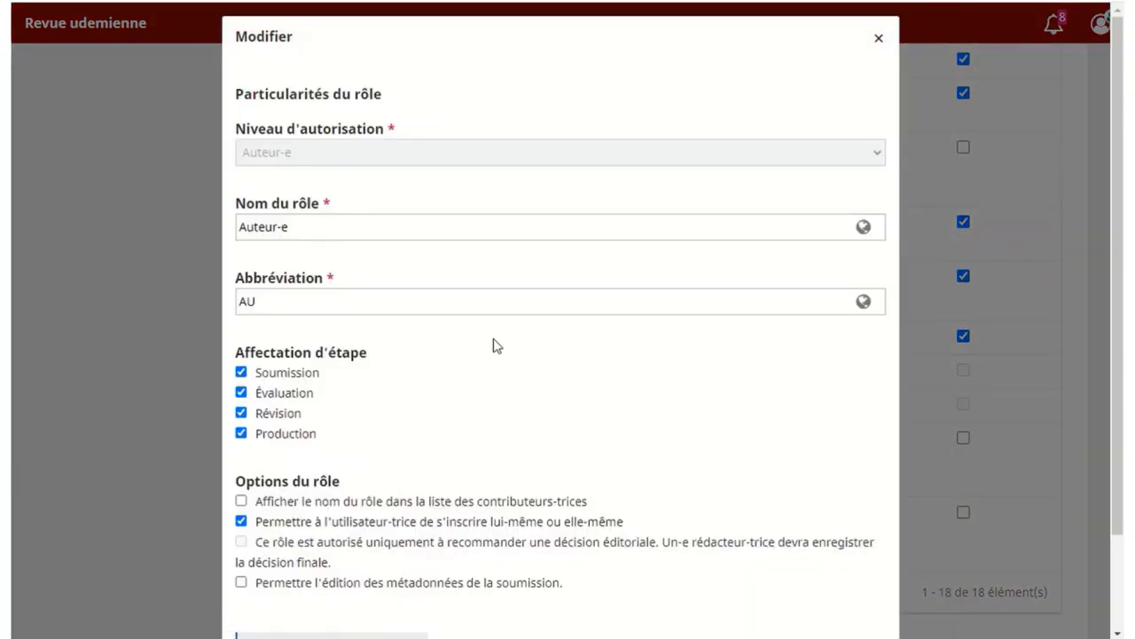
pyautogui.scroll(-2, 559, 358)
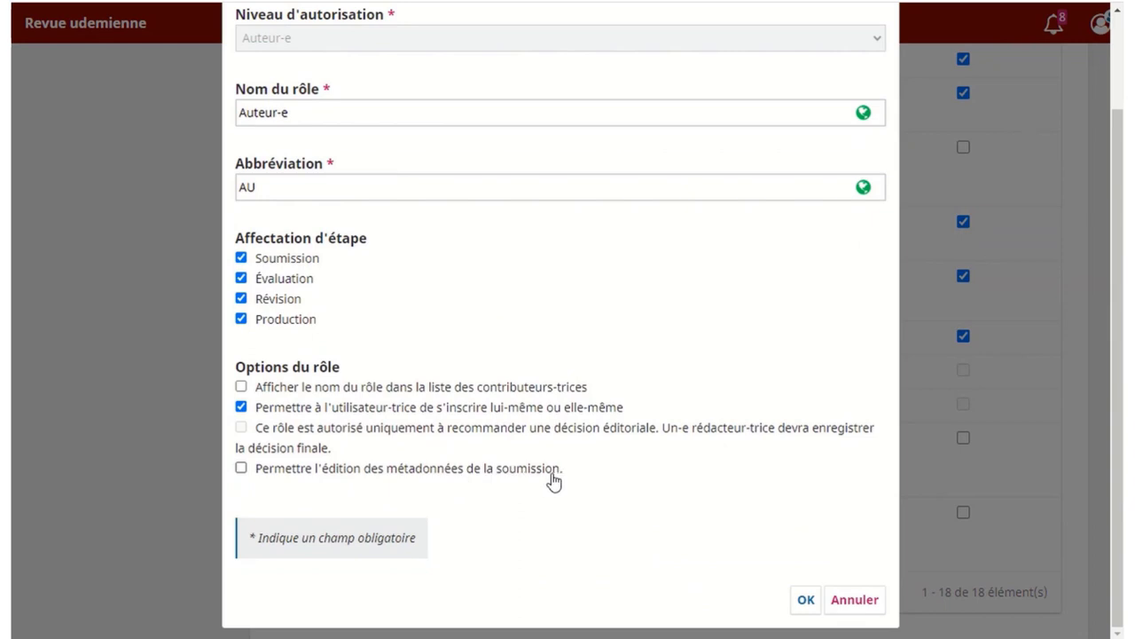
pyautogui.click(241, 469)
pyautogui.click(814, 603)
pyautogui.click(817, 605)
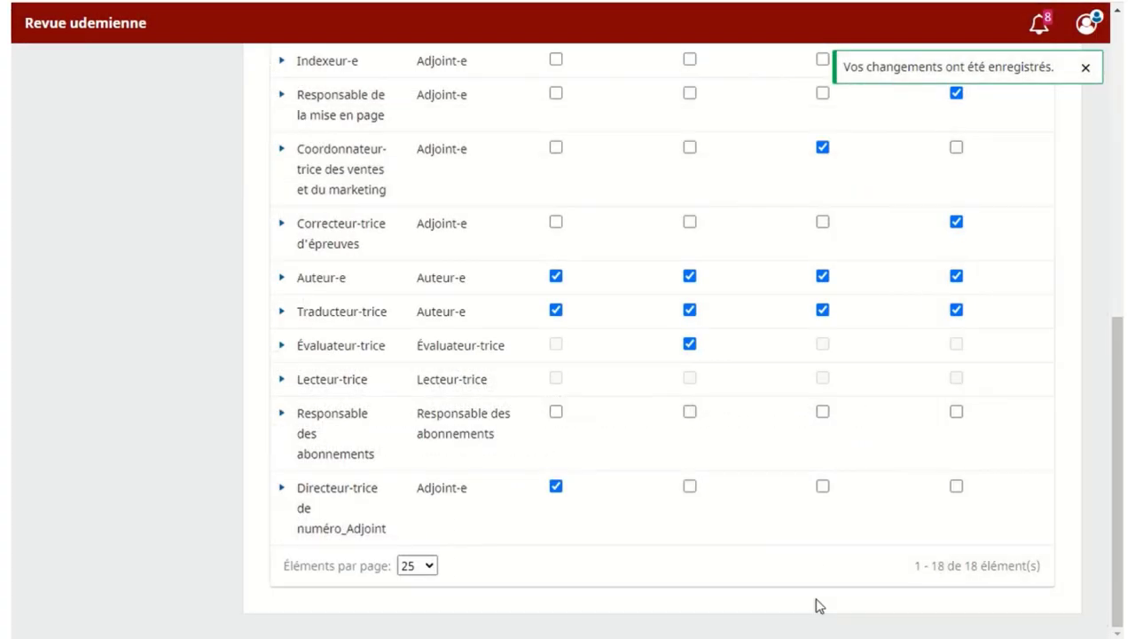
# Browse the submissions assigned to the current account and search them by an author's surname.
pyautogui.scroll(7, 758, 500)
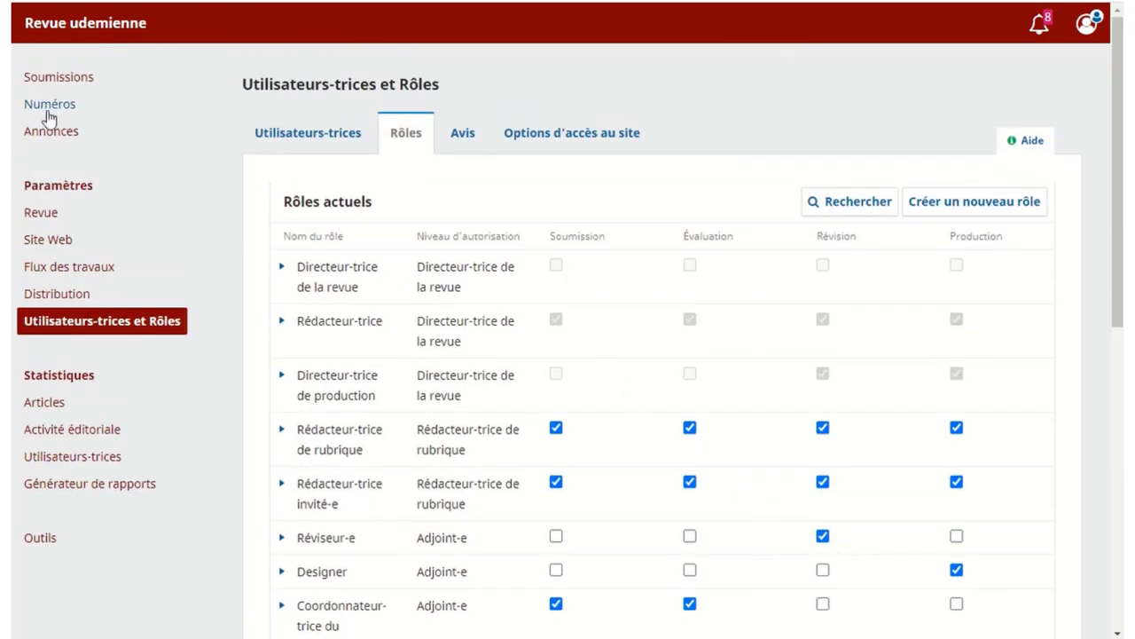
pyautogui.click(64, 80)
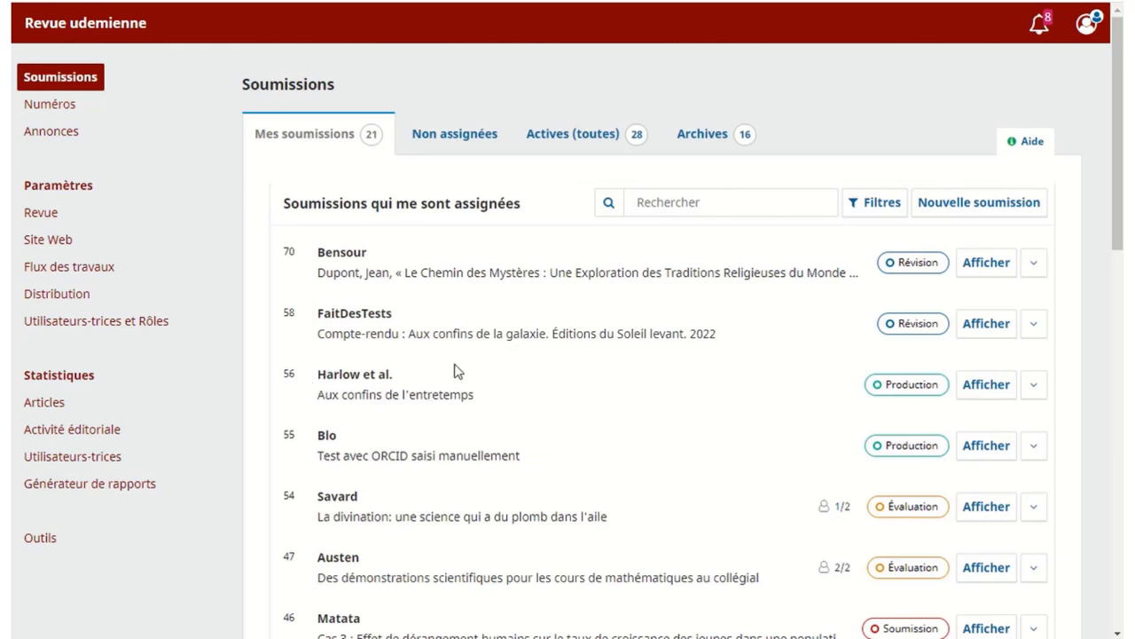
pyautogui.scroll(-1, 454, 371)
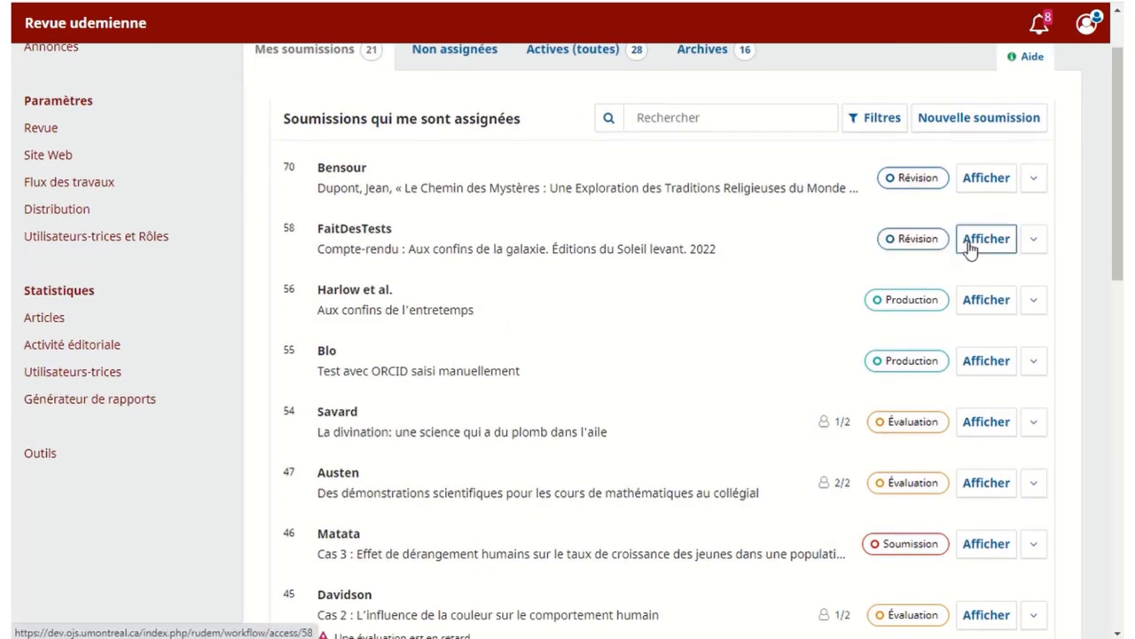
pyautogui.scroll(-1, 976, 284)
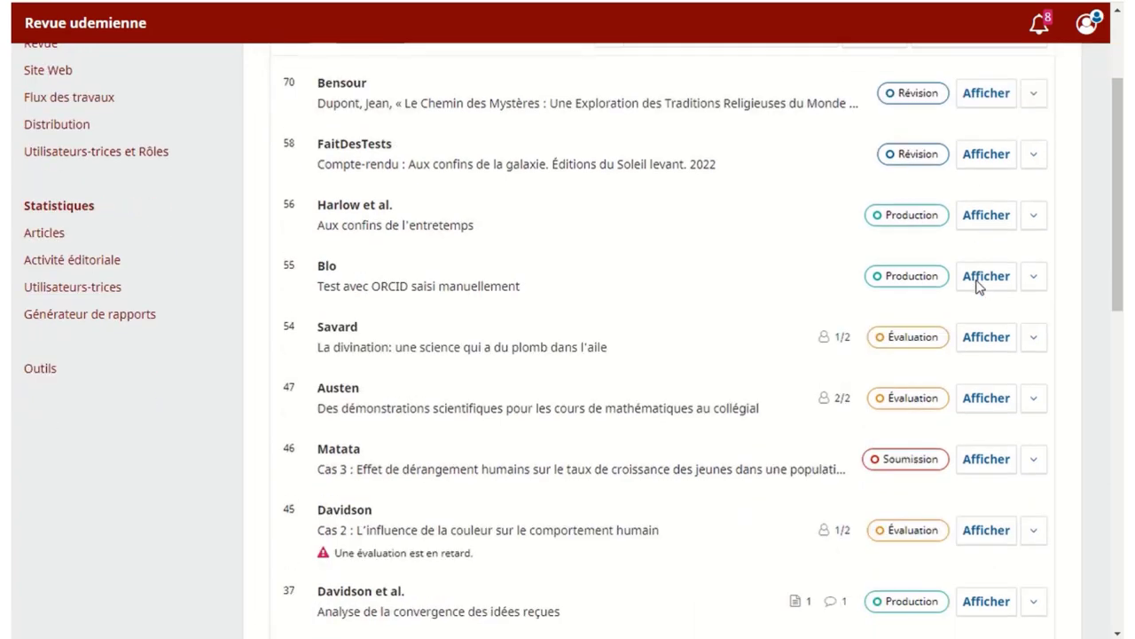
pyautogui.scroll(-1, 978, 288)
pyautogui.scroll(3, 939, 266)
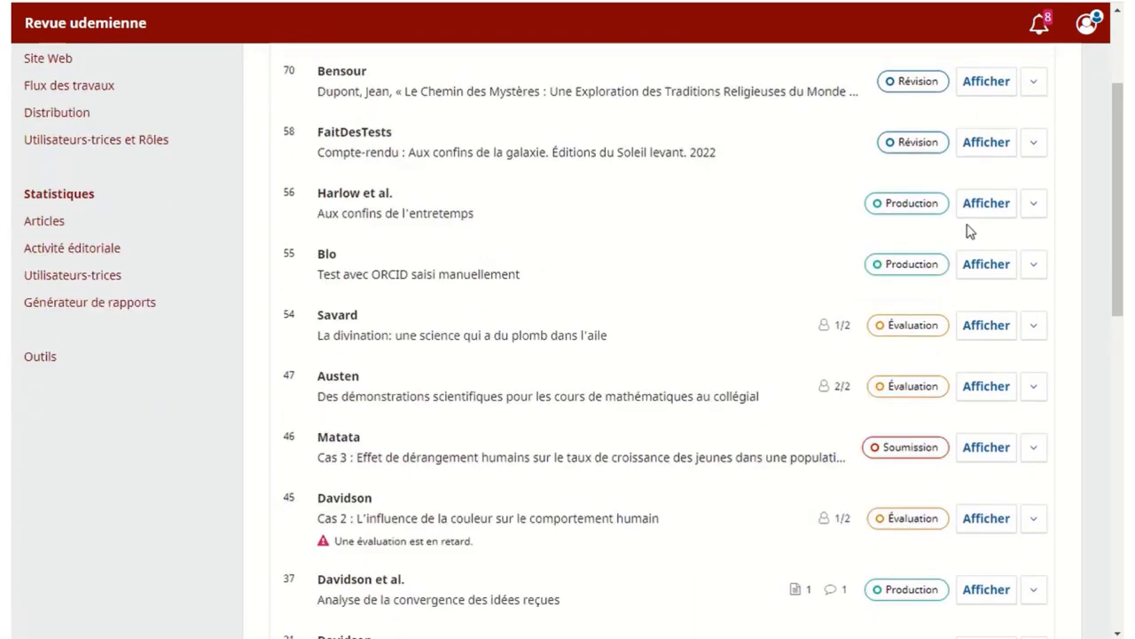
pyautogui.click(687, 201)
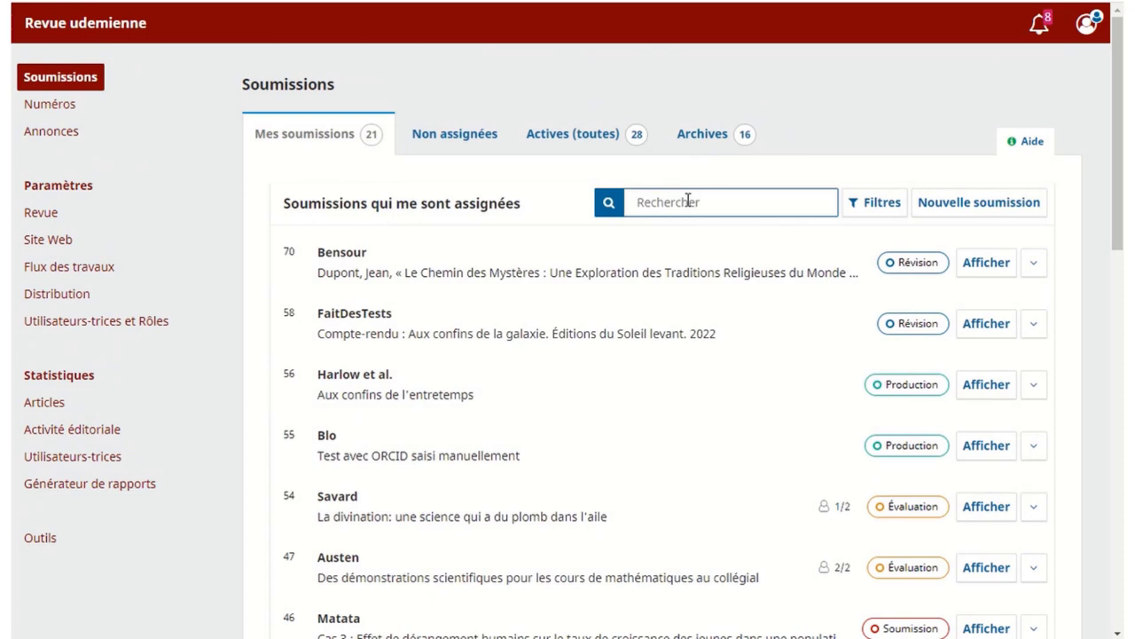
pyautogui.write('Matata')
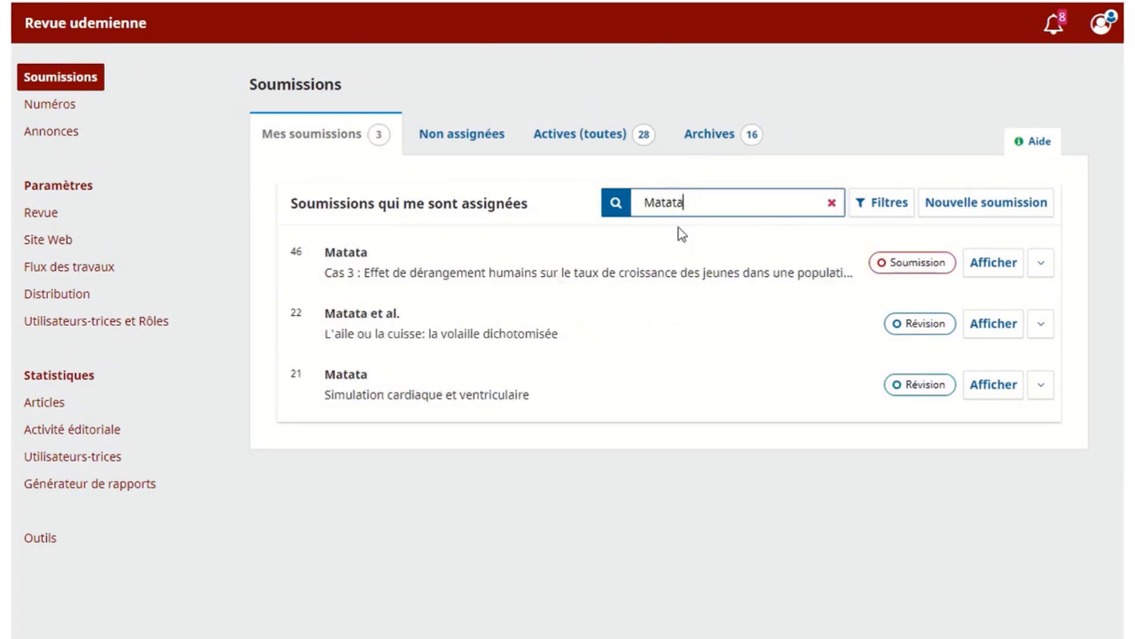
# Open the submission "L'aile ou la cuisse: la volaille dichotomisée" and start a revision discussion that includes its author.
pyautogui.click(993, 328)
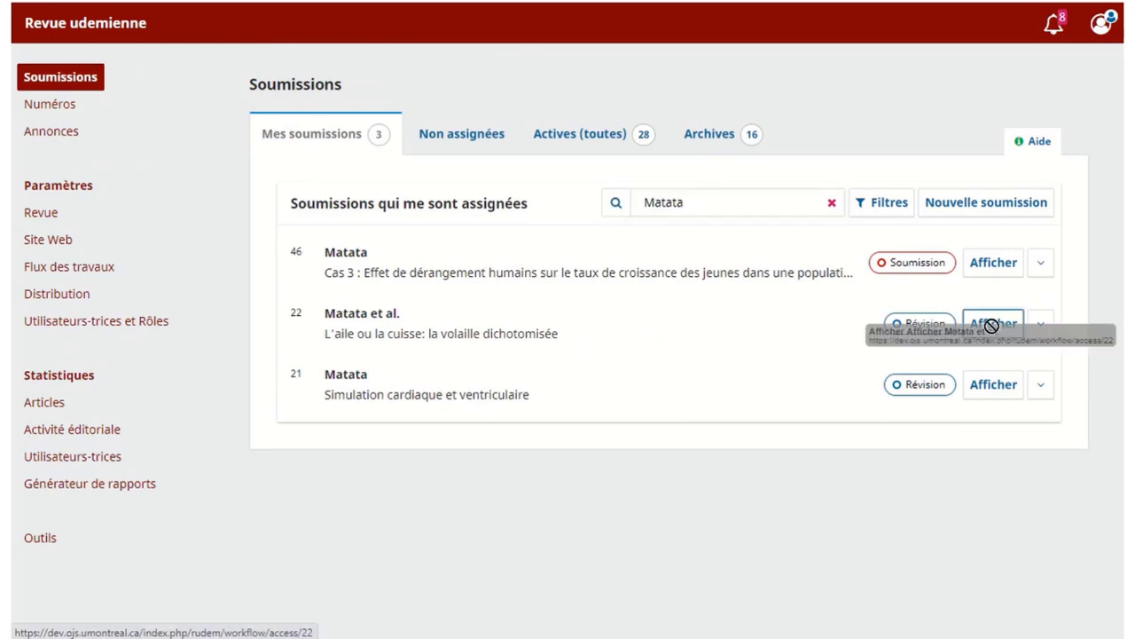
pyautogui.click(993, 326)
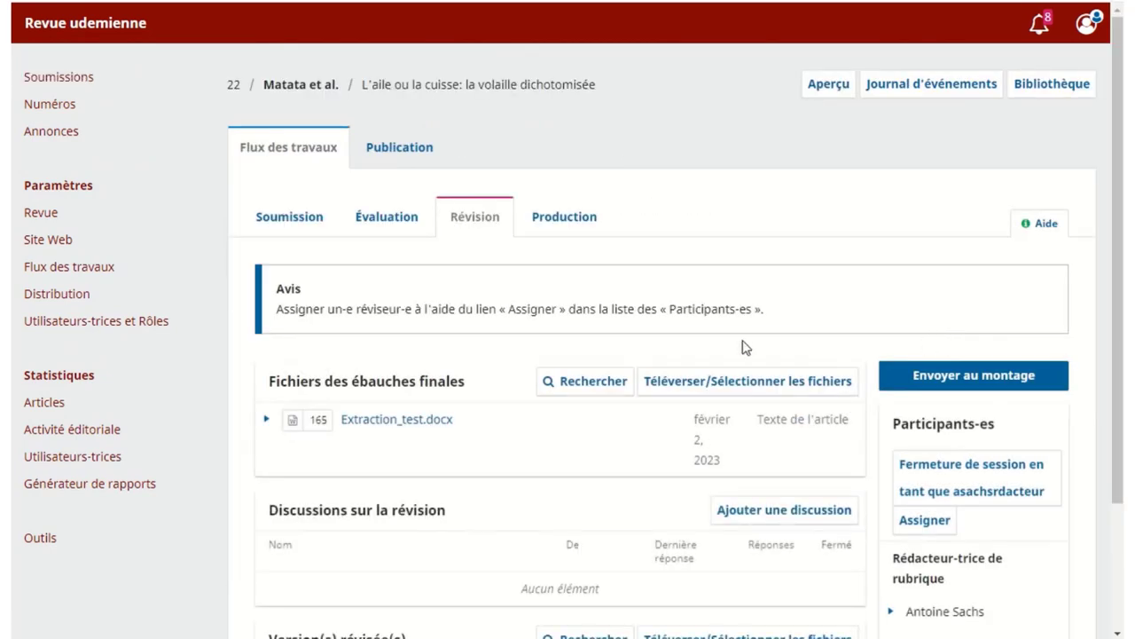
pyautogui.scroll(-2, 735, 347)
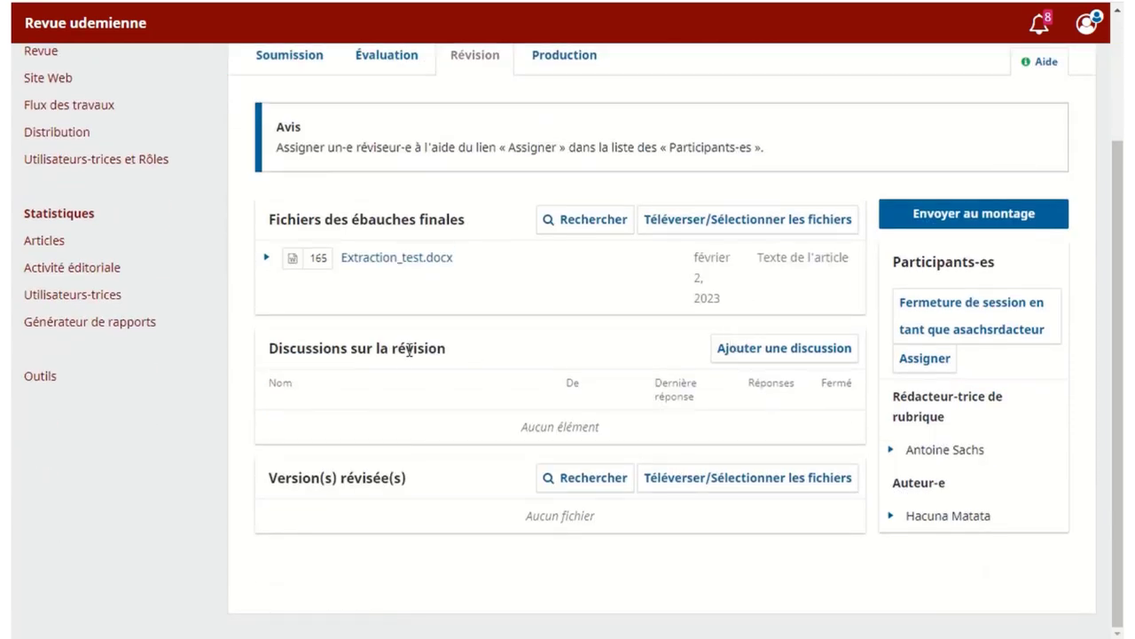
pyautogui.click(789, 349)
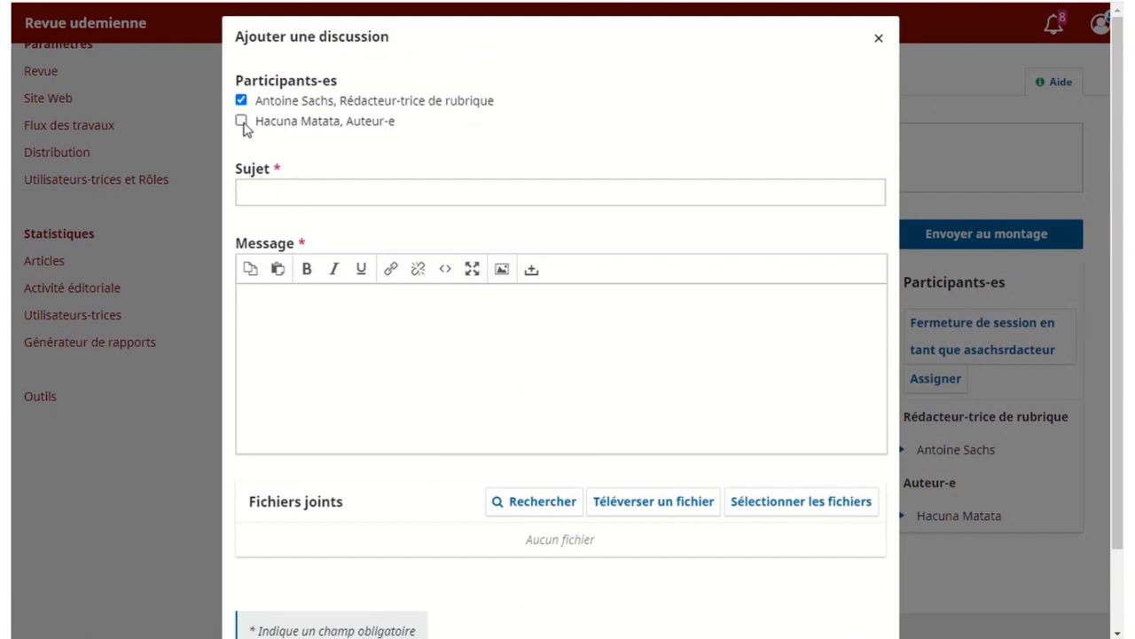
pyautogui.click(241, 122)
# Give the discussion the subject "vérification de vos métadonnées", write a message asking the author to revise the assigned keywords, and send it.
pyautogui.click(266, 190)
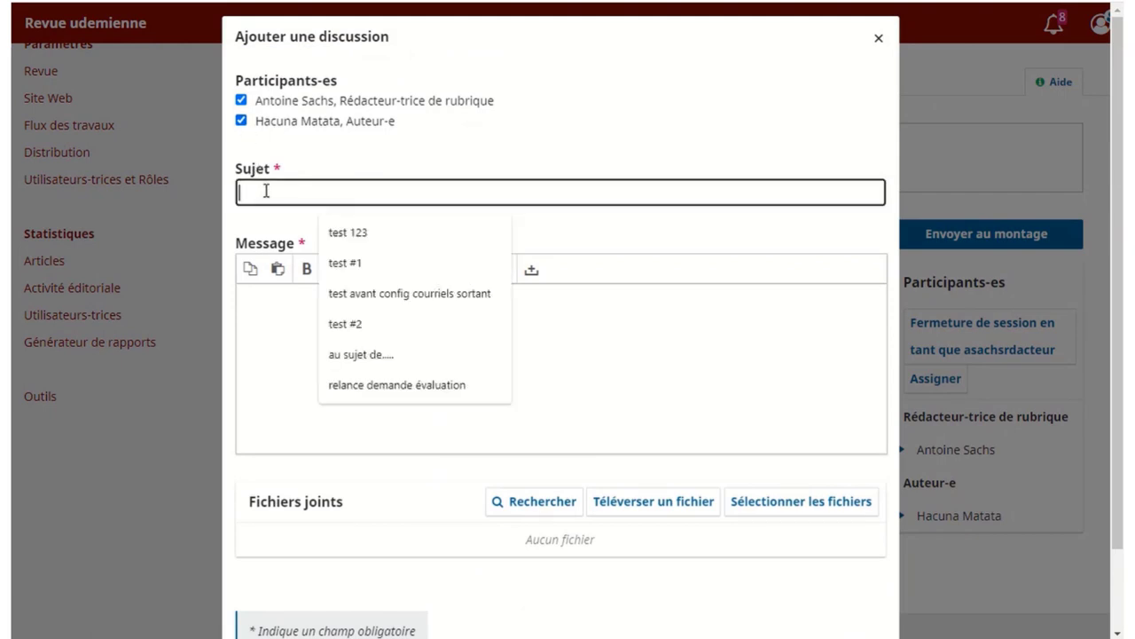
pyautogui.write('vérification de vos métado')
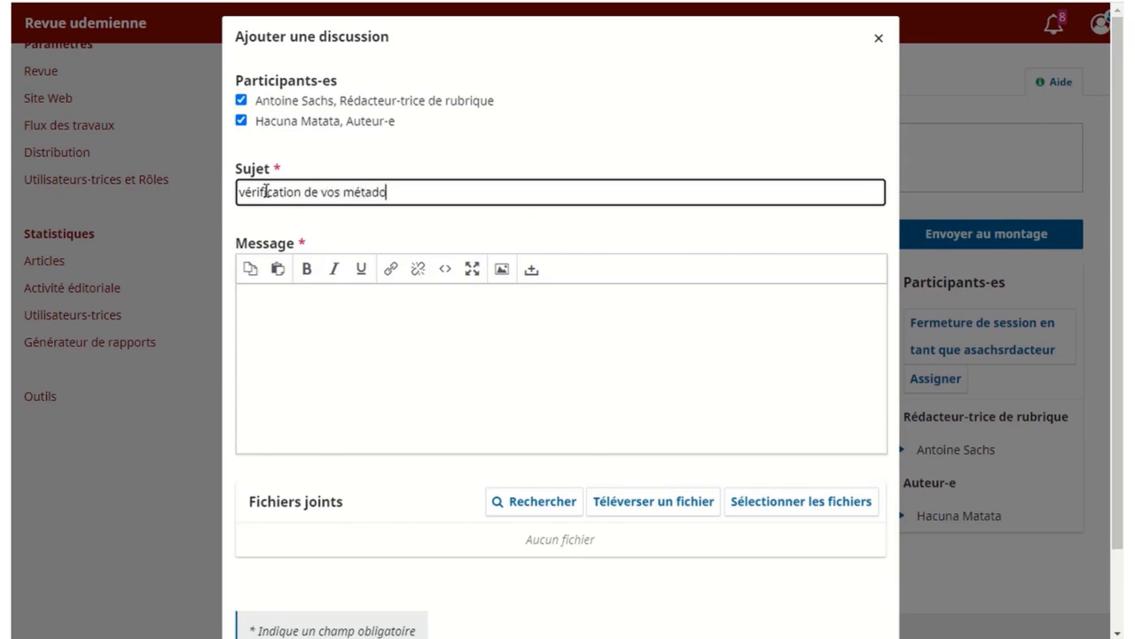
pyautogui.click(347, 314)
pyautogui.write('Votre manuscrit ayant été accepté pour publication nous aimerions que vous révisiez les mots clés que nous avons attribuer à ce dernier. Vous pouvez procéder (suppressions, suggestions additionnelles) directement depuis votre compte. Merci de votre collaboration')
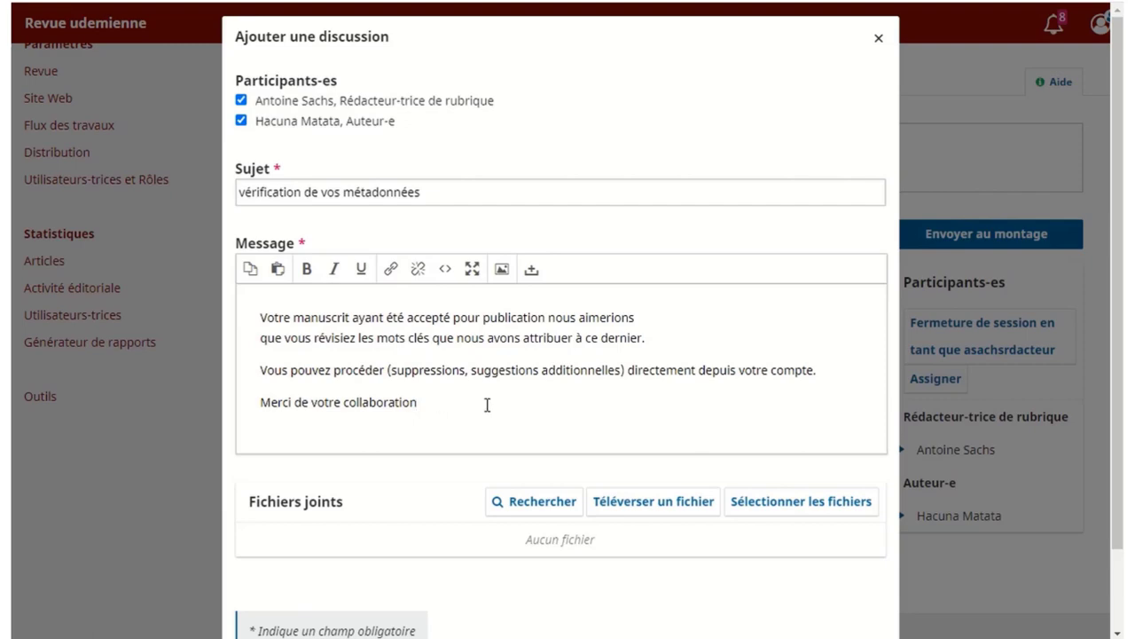
pyautogui.scroll(-2, 469, 404)
pyautogui.click(805, 601)
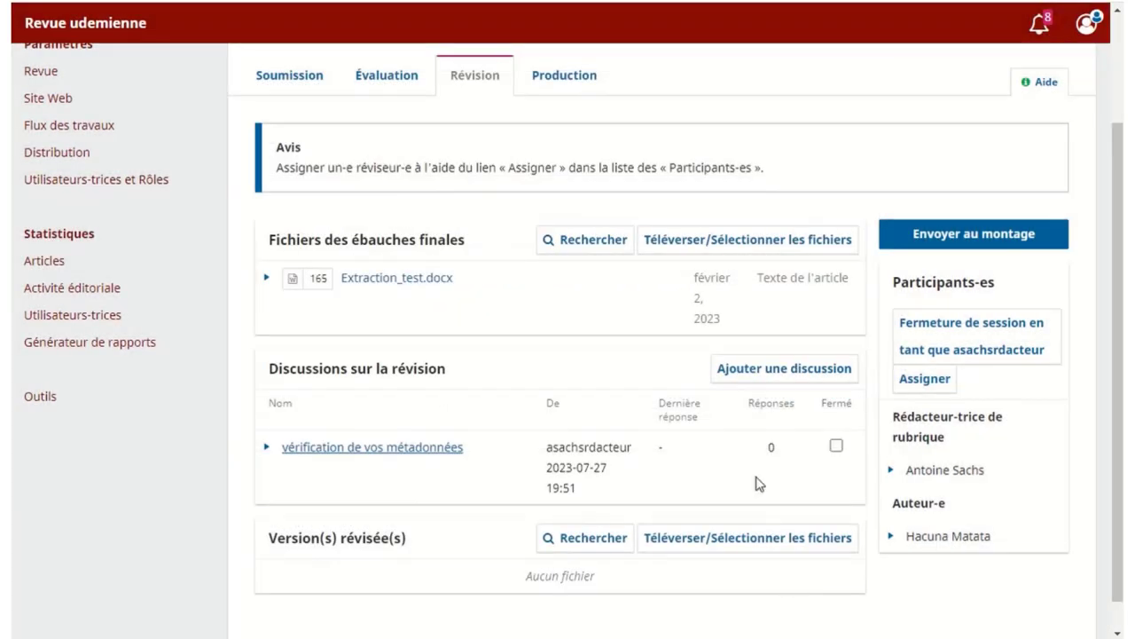
# End the session opened under the section editor's identity and return to the administrator account.
pyautogui.scroll(3, 582, 392)
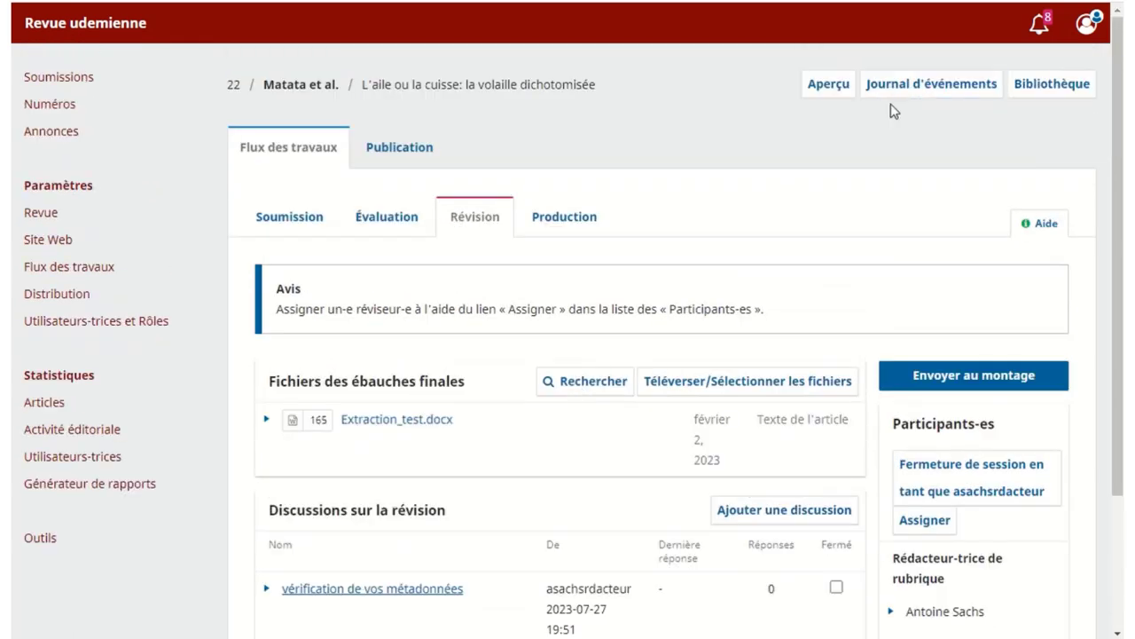
pyautogui.click(1084, 26)
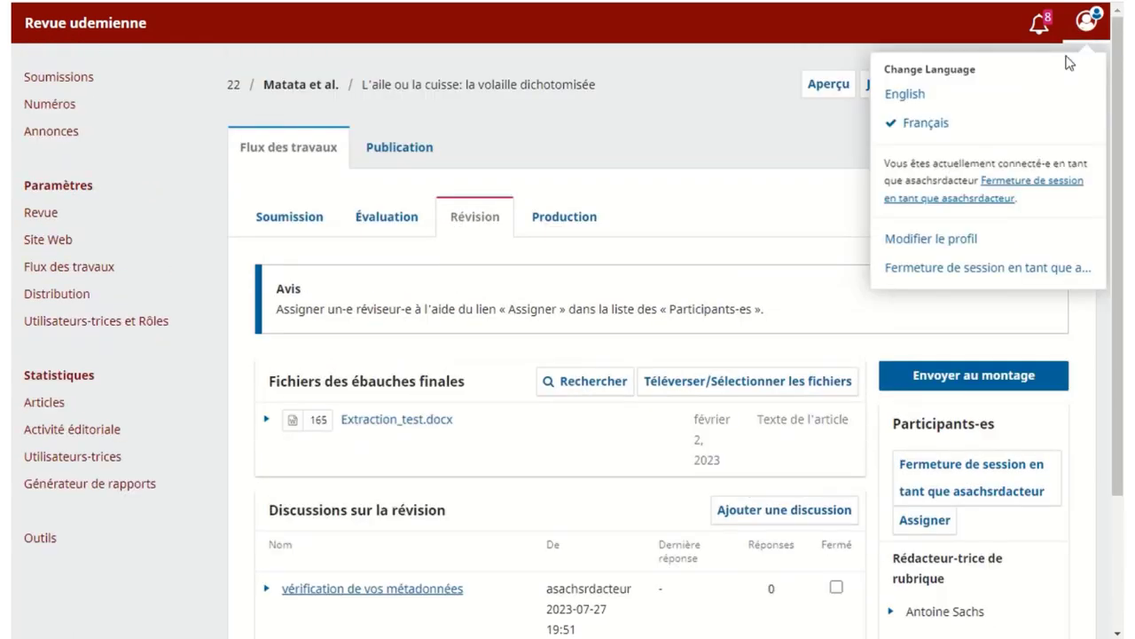
pyautogui.click(1046, 185)
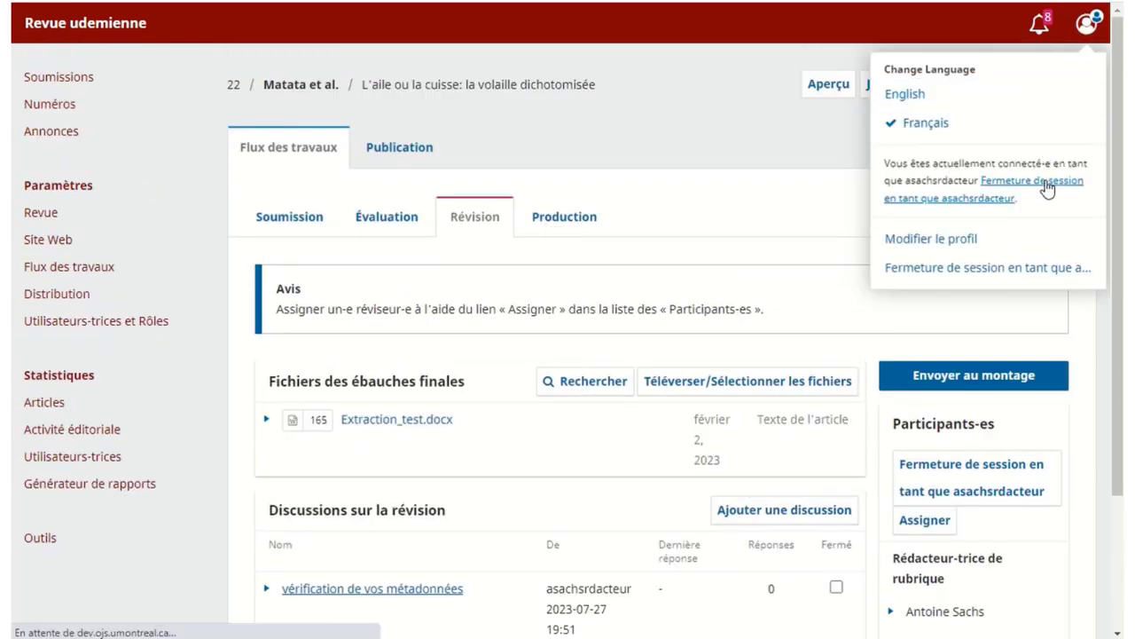
# Search all active submissions by the author's surname and open "L'aile ou la cuisse: la volaille dichotomisée".
pyautogui.click(578, 140)
pyautogui.click(659, 202)
pyautogui.write('matata')
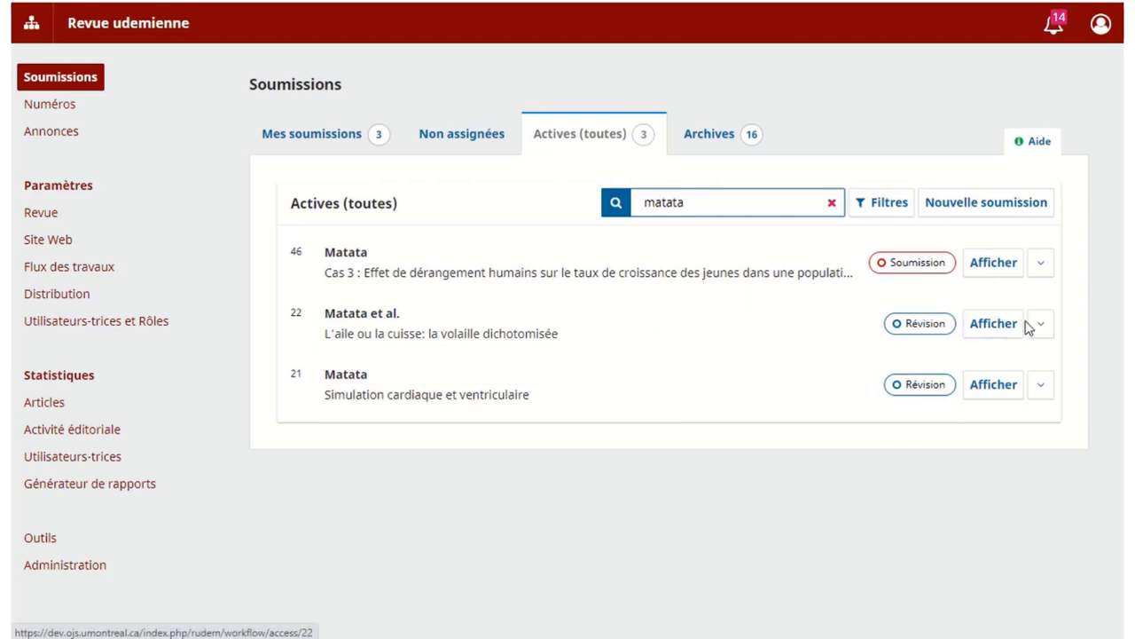
pyautogui.click(977, 324)
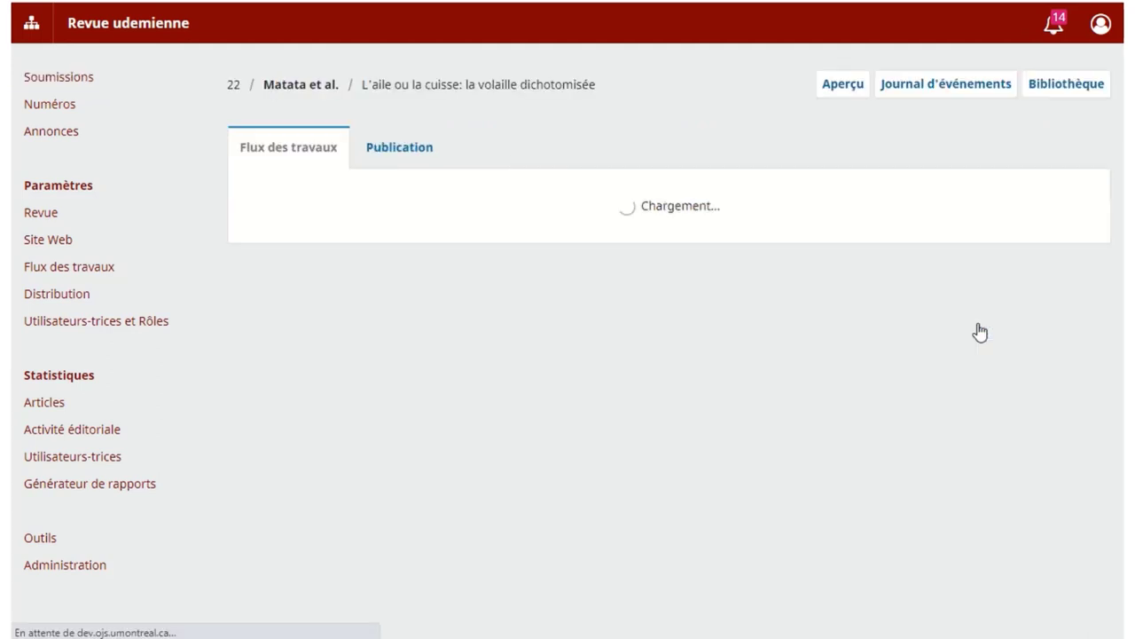
# Log in as the submission's author, read the revision discussion "vérification de vos métadonnées" and close it.
pyautogui.scroll(-1, 591, 400)
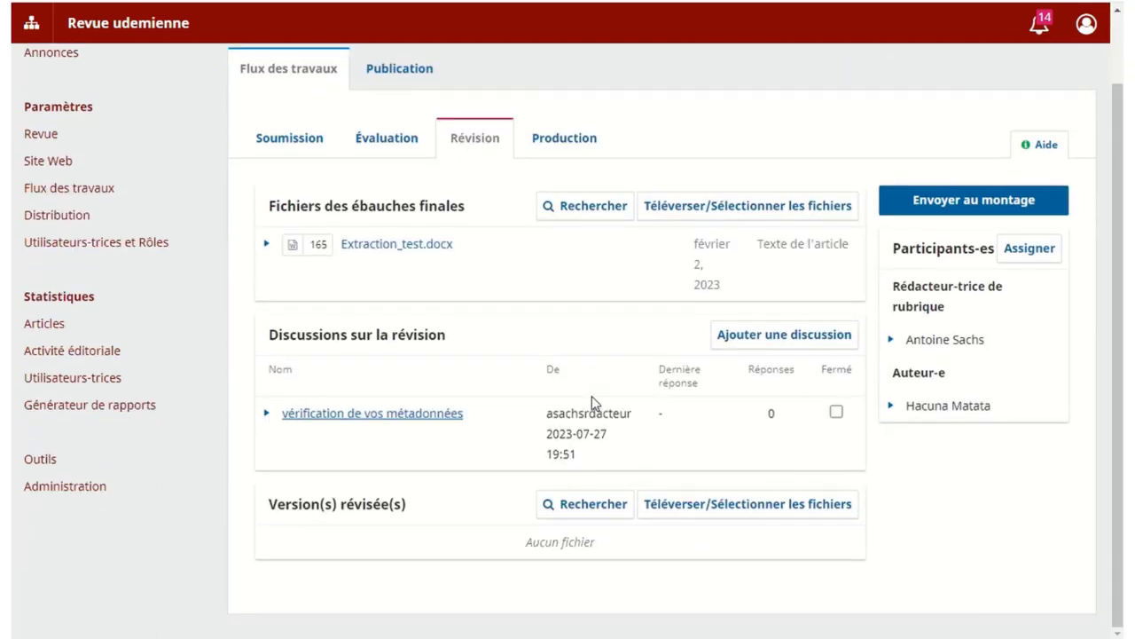
pyautogui.click(892, 406)
pyautogui.click(949, 479)
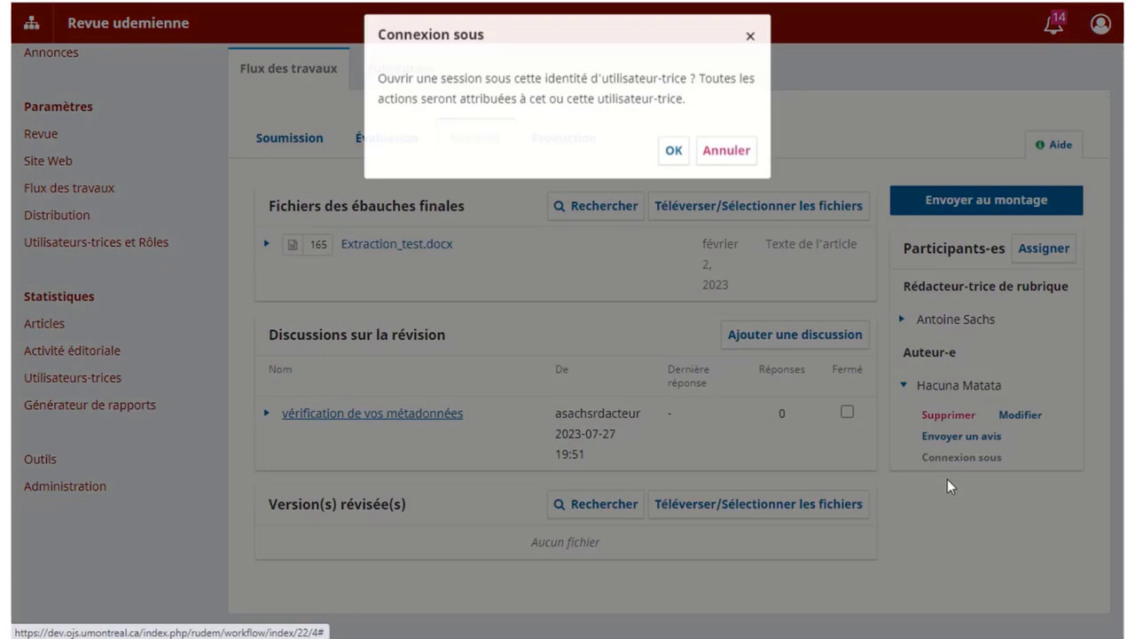
pyautogui.click(674, 152)
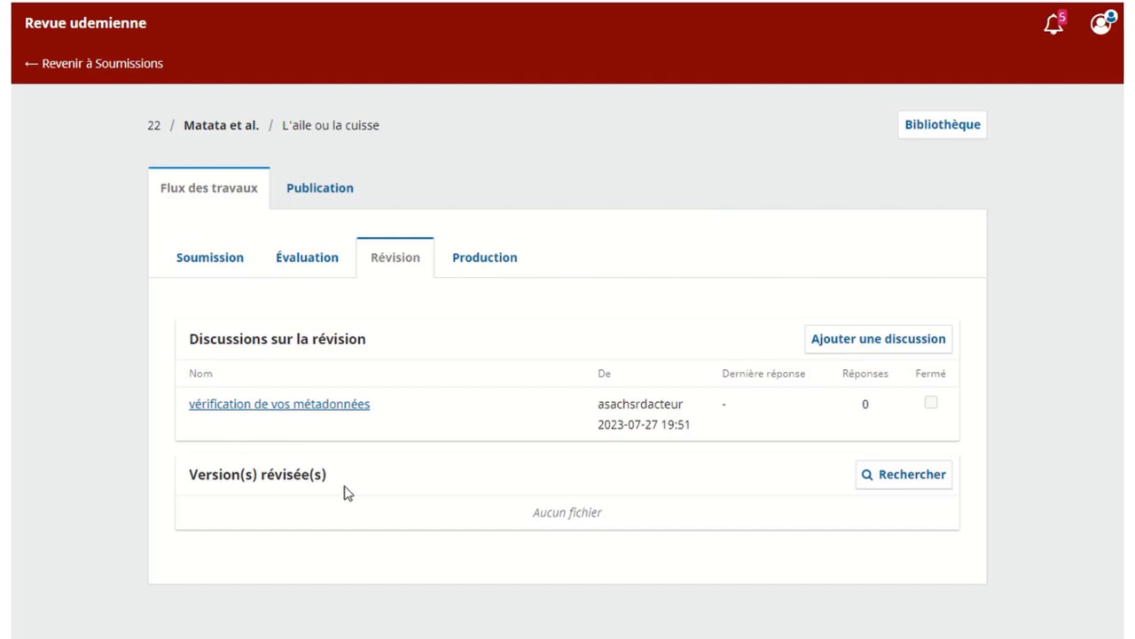
pyautogui.click(343, 407)
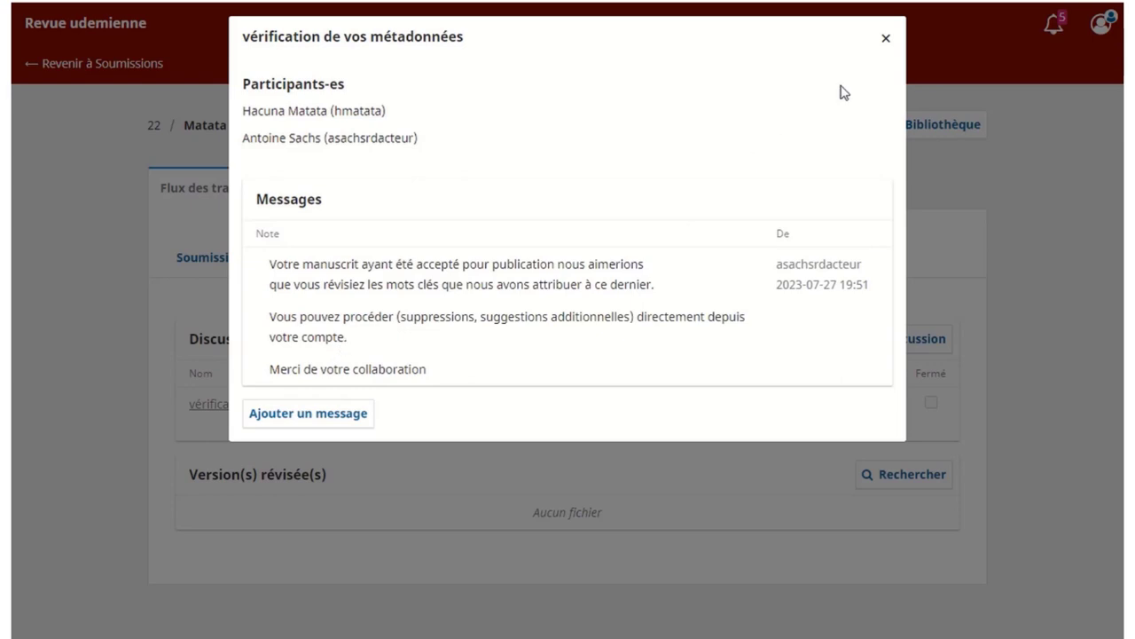
pyautogui.click(887, 39)
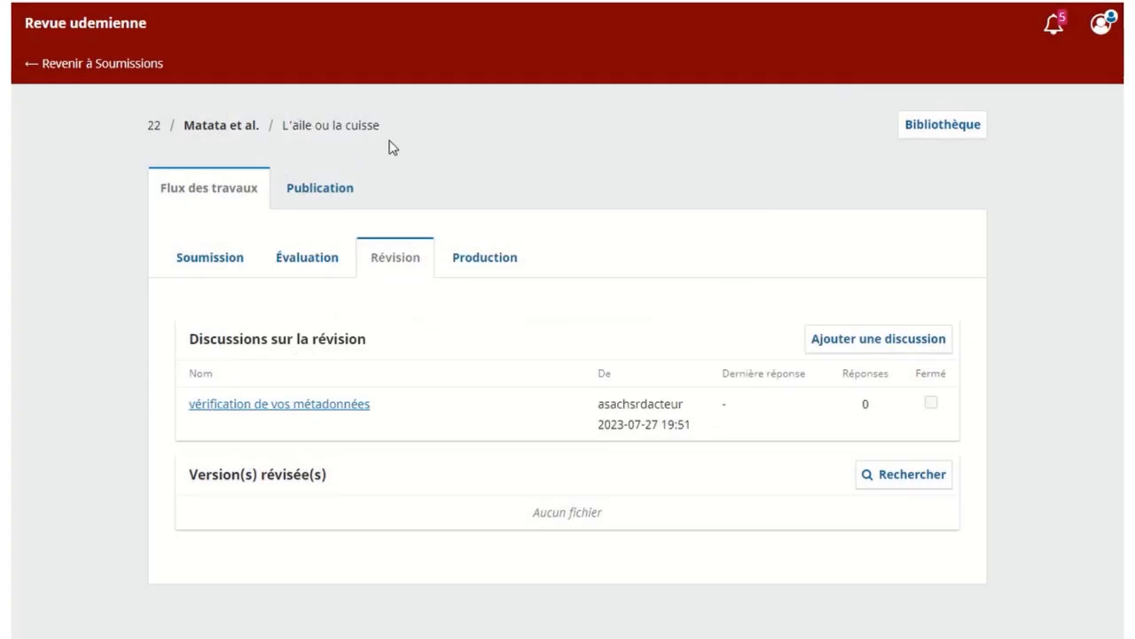
# In the submission's publication details, add the text "kjdksjd lksdlks" to the end of the French abstract.
pyautogui.click(311, 189)
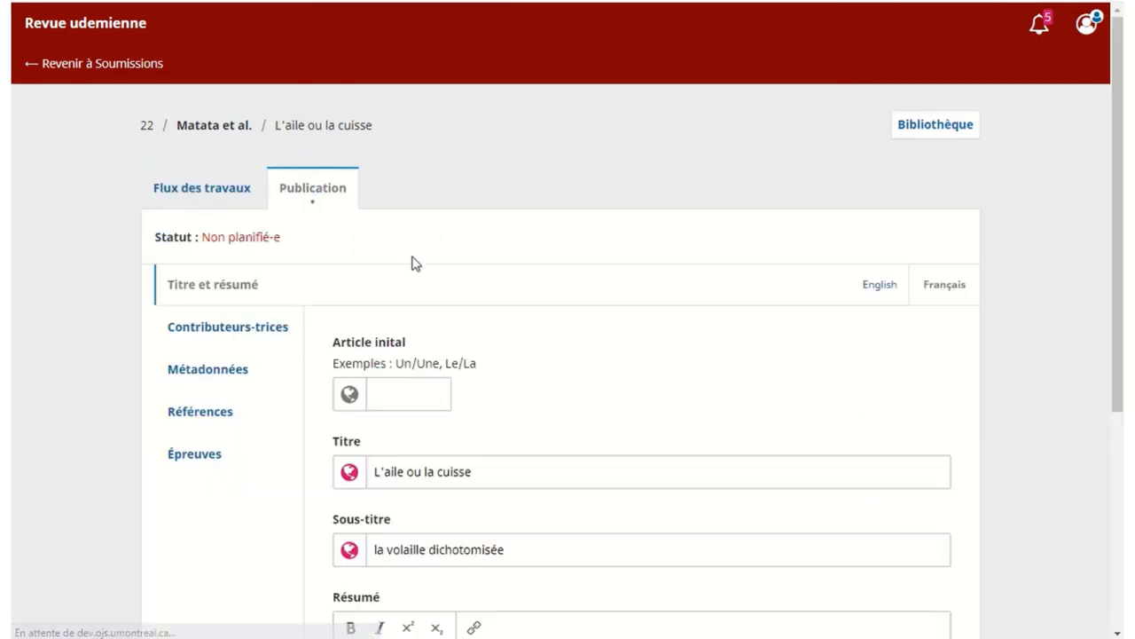
pyautogui.scroll(-1, 541, 300)
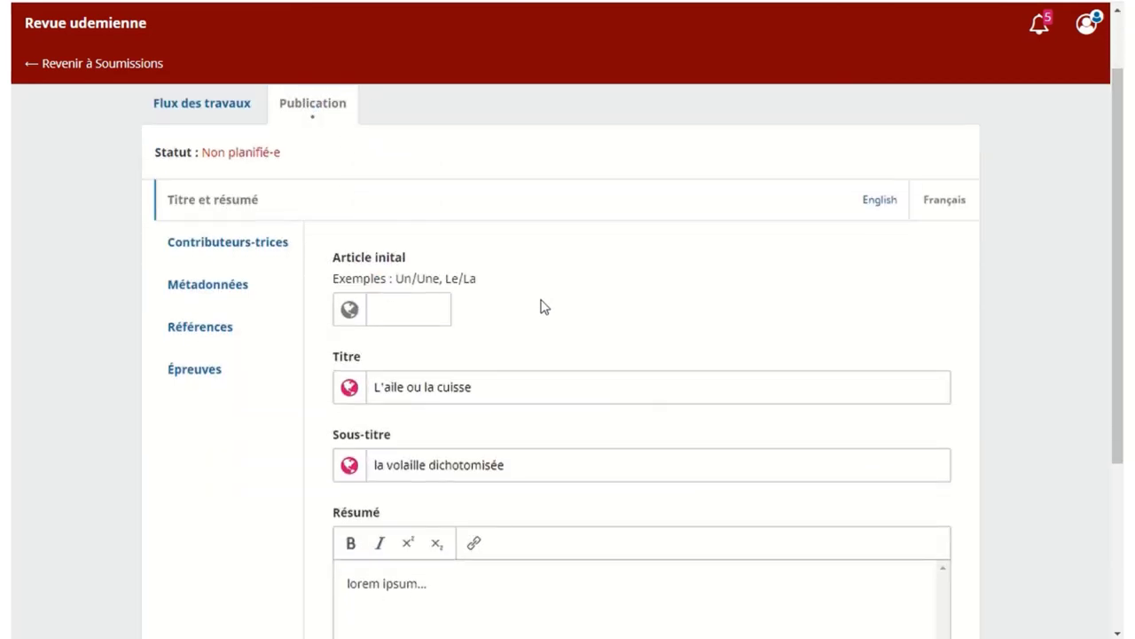
pyautogui.scroll(-3, 541, 305)
pyautogui.scroll(2, 459, 491)
pyautogui.click(454, 502)
pyautogui.write('kjdksjd lksdlks')
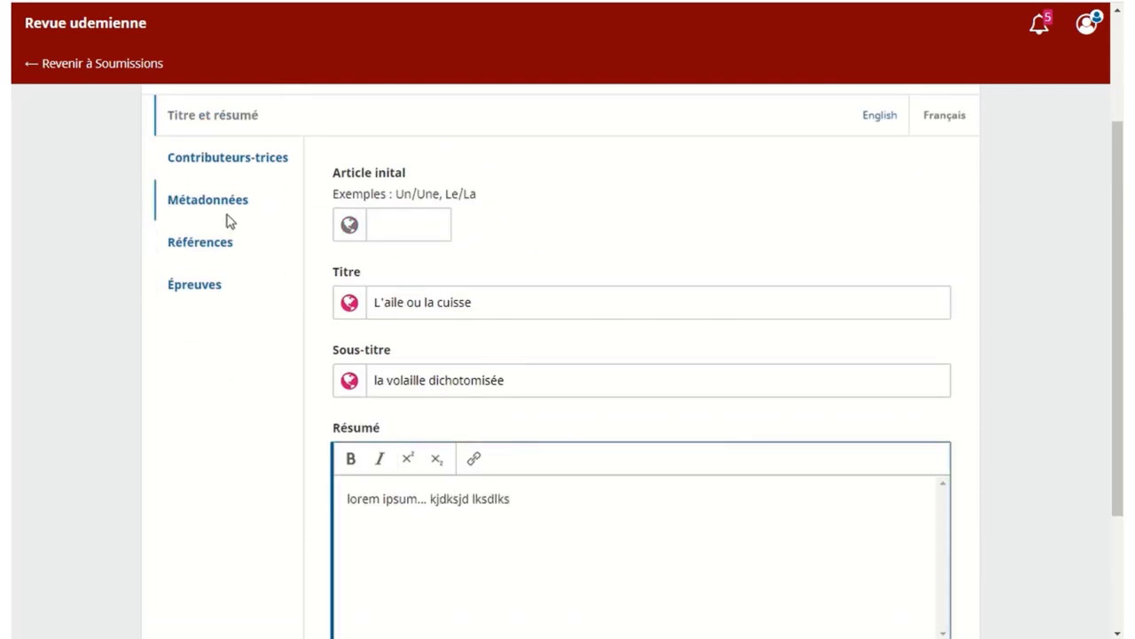
# In the submission's metadata, replace the keyword "combo" with "poule" and save.
pyautogui.scroll(1, 479, 532)
pyautogui.click(226, 286)
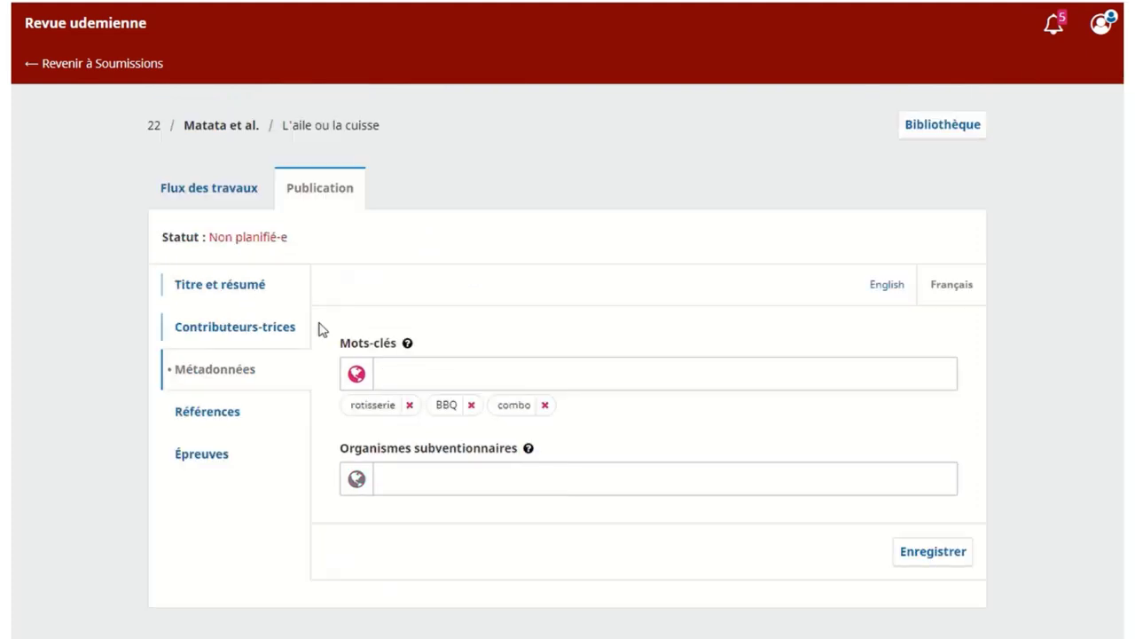
pyautogui.click(545, 405)
pyautogui.click(558, 377)
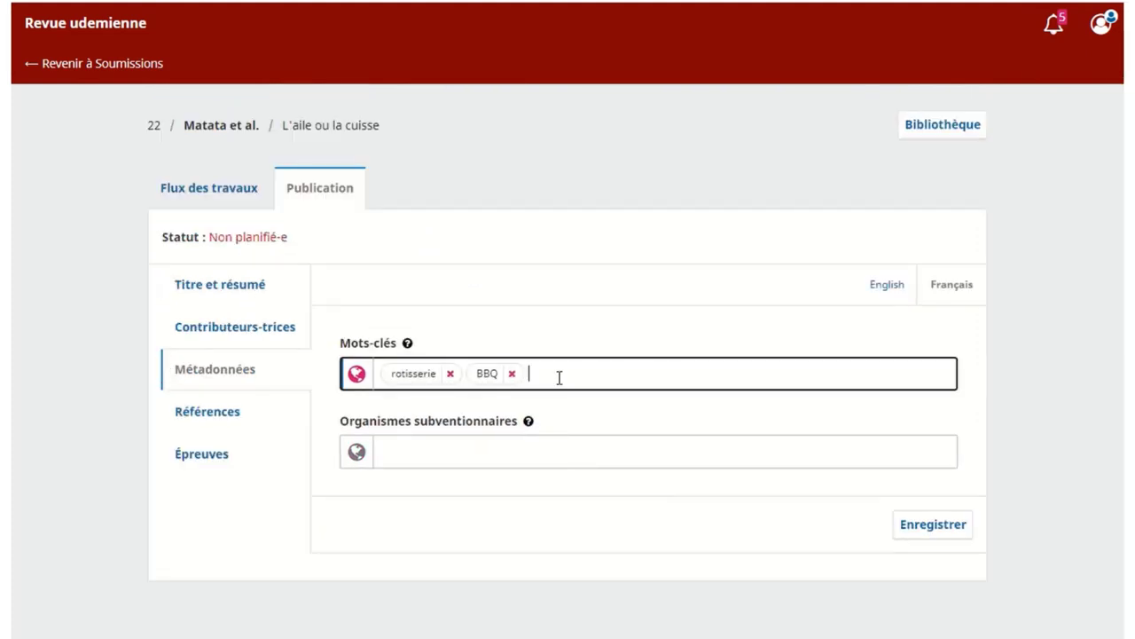
pyautogui.write('poule')
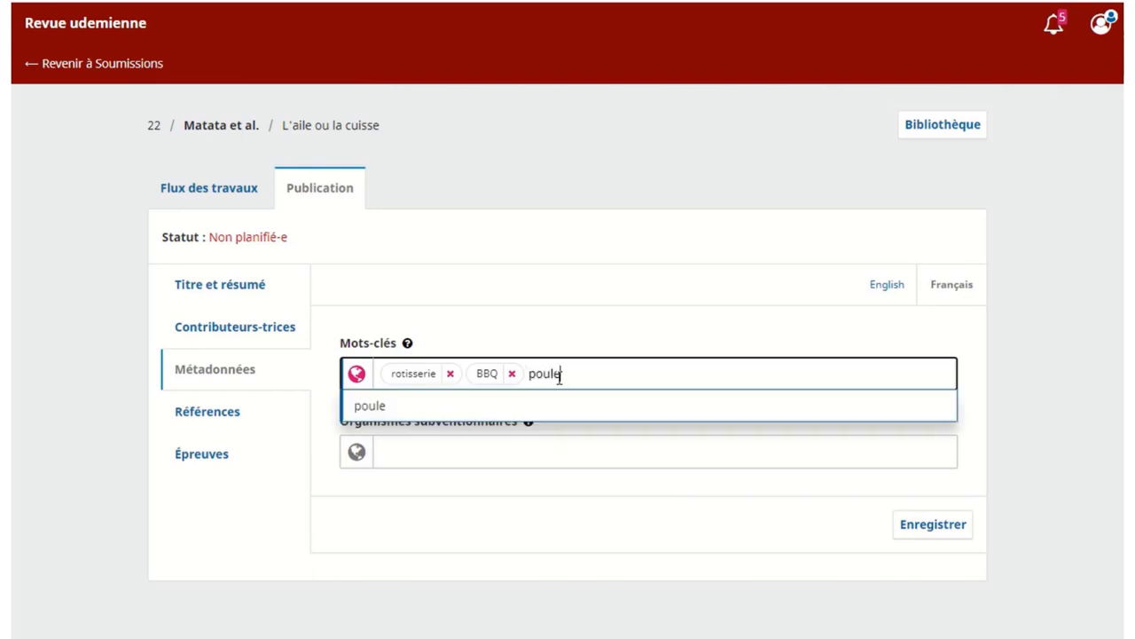
pyautogui.press('Return')
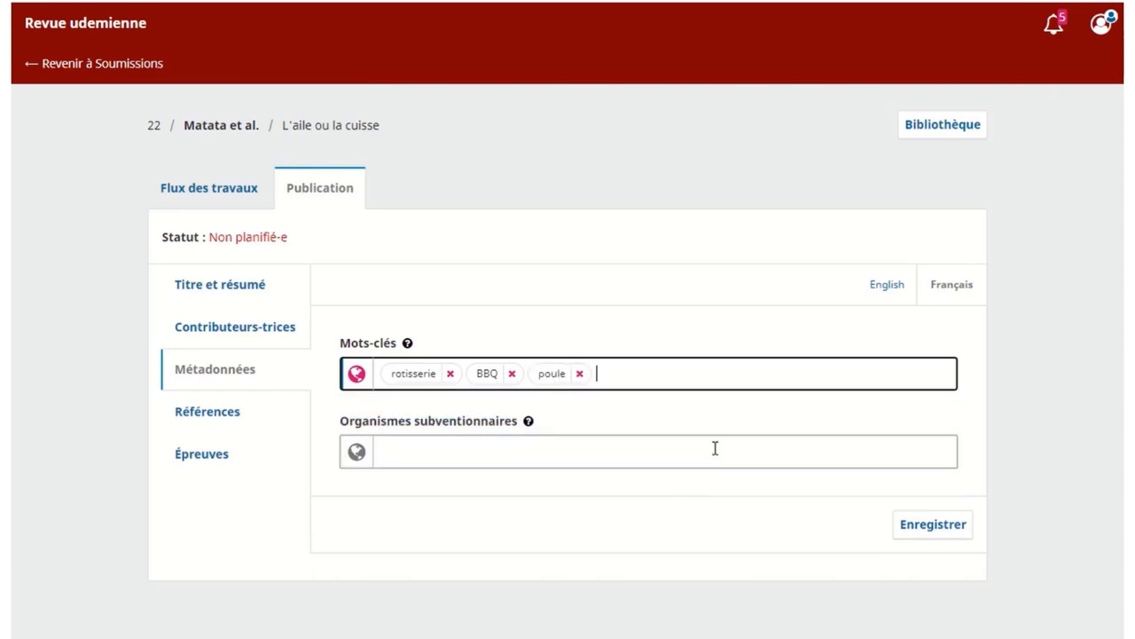
pyautogui.click(944, 529)
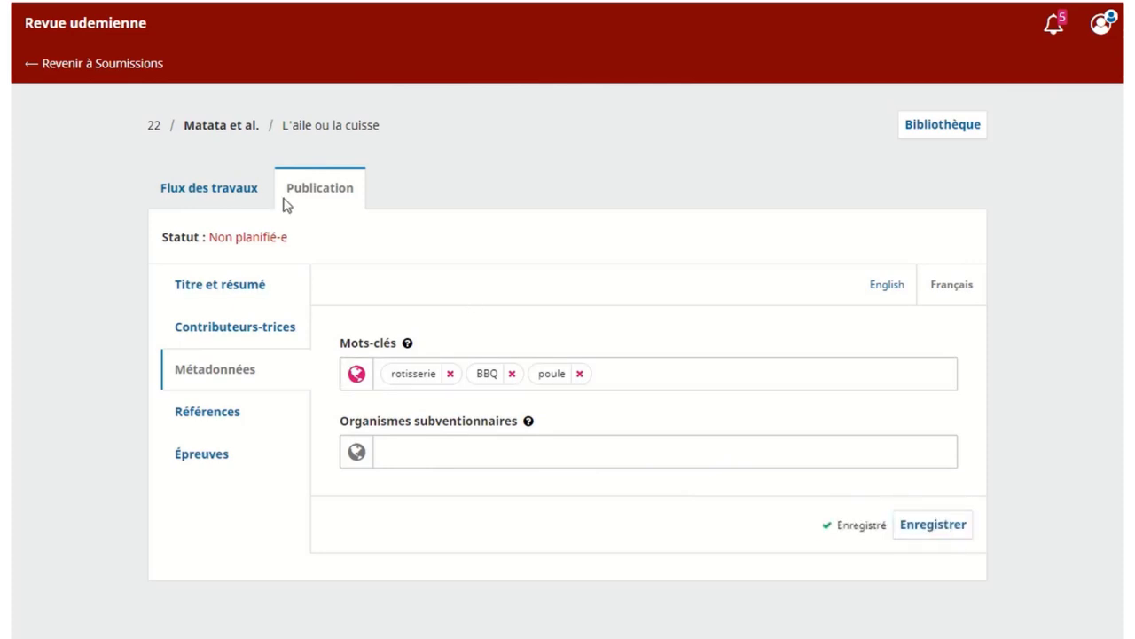
# Reply "C'est fait" to the revision discussion "vérification de vos métadonnées".
pyautogui.click(234, 192)
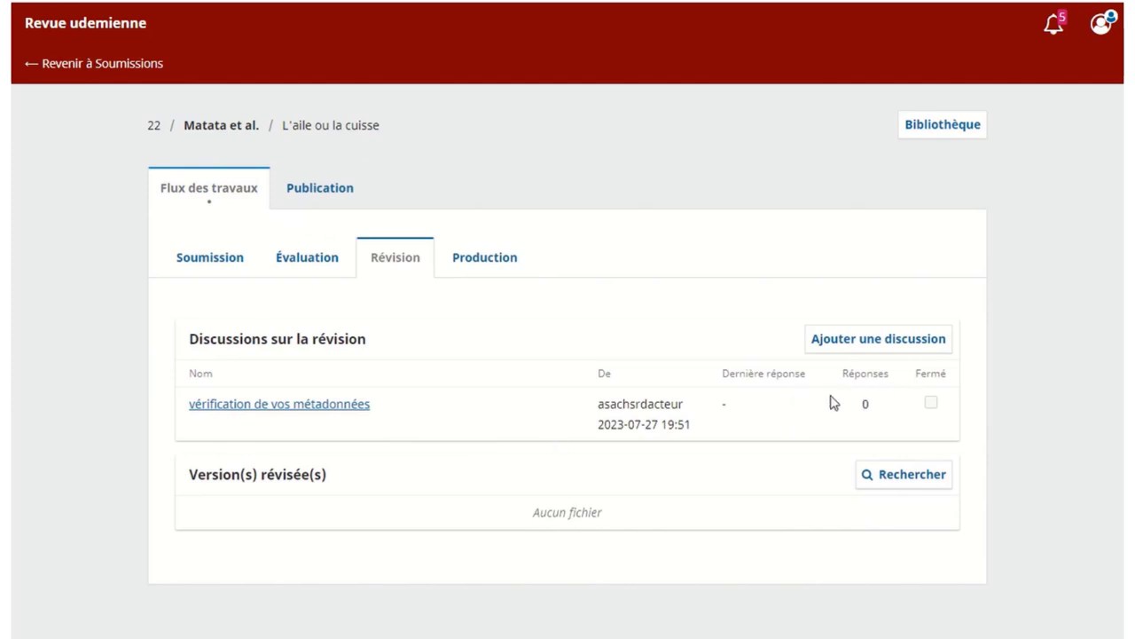
pyautogui.click(330, 410)
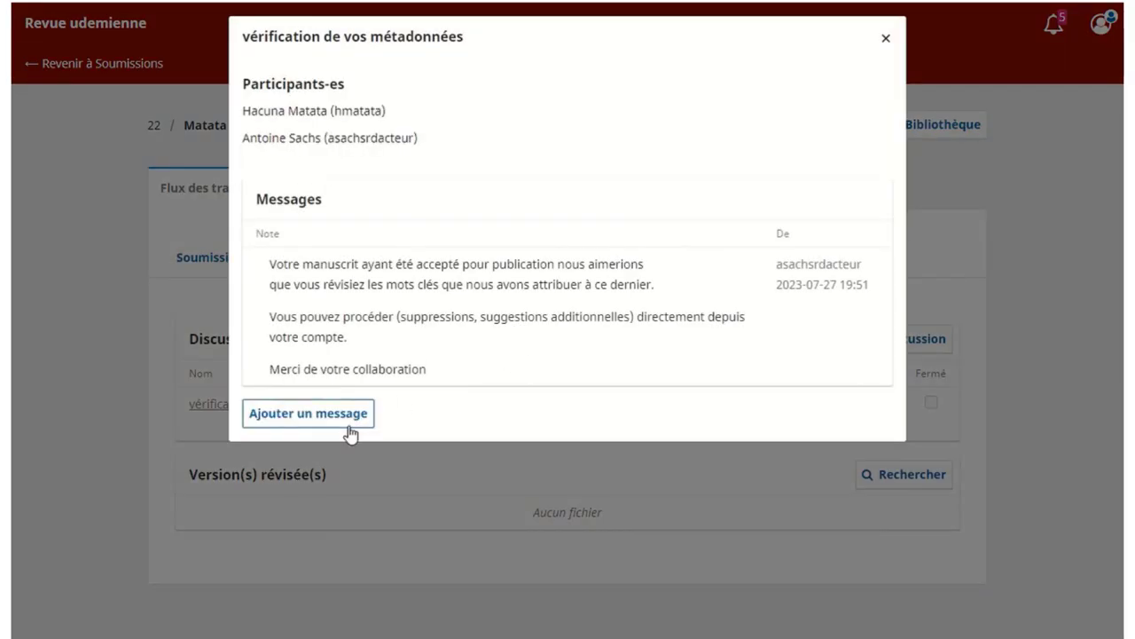
pyautogui.click(351, 431)
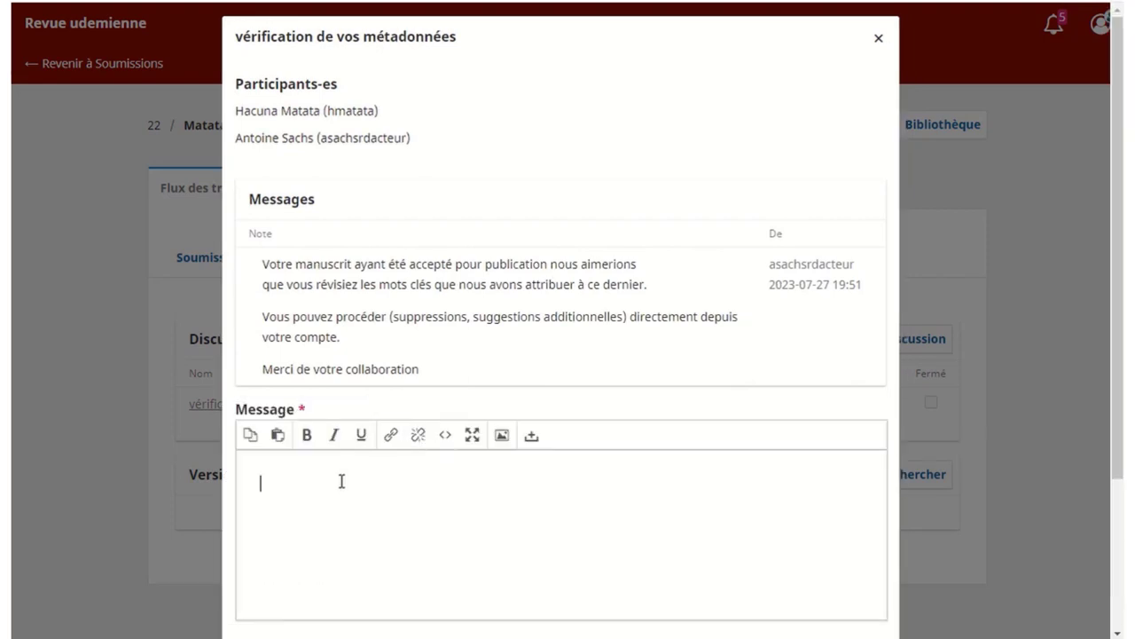
pyautogui.write("C'est fait")
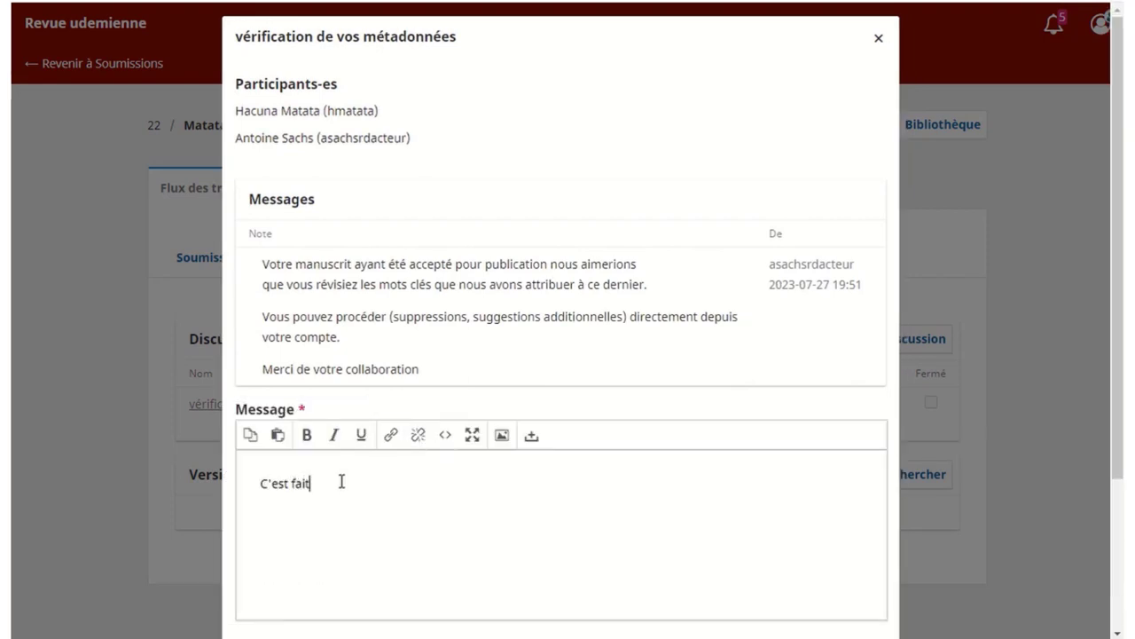
pyautogui.scroll(-3, 586, 399)
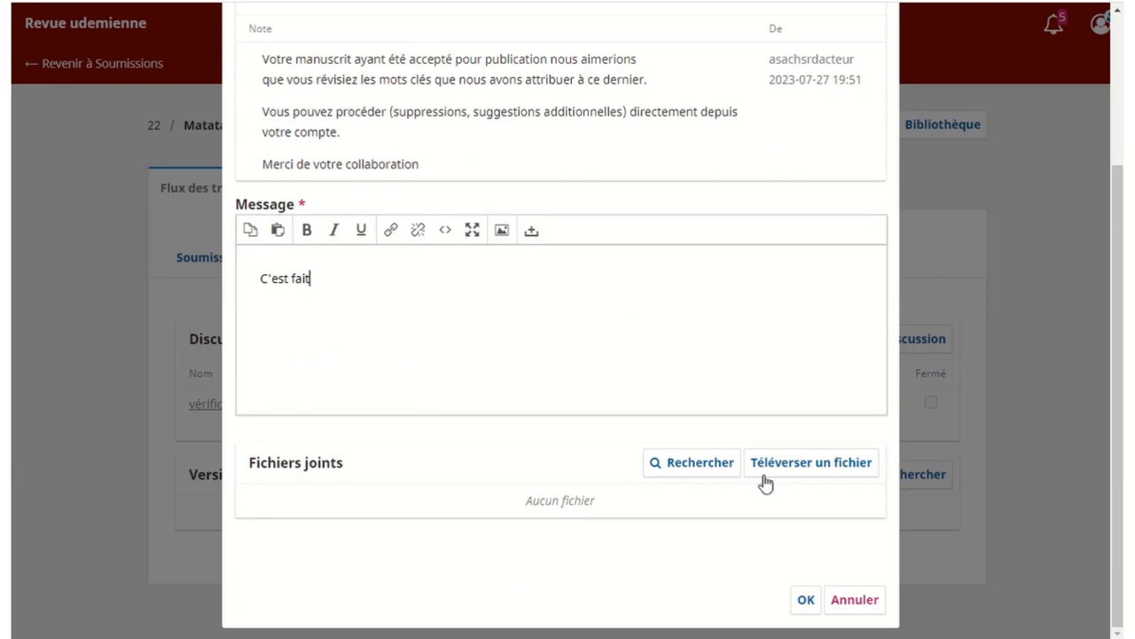
pyautogui.click(805, 601)
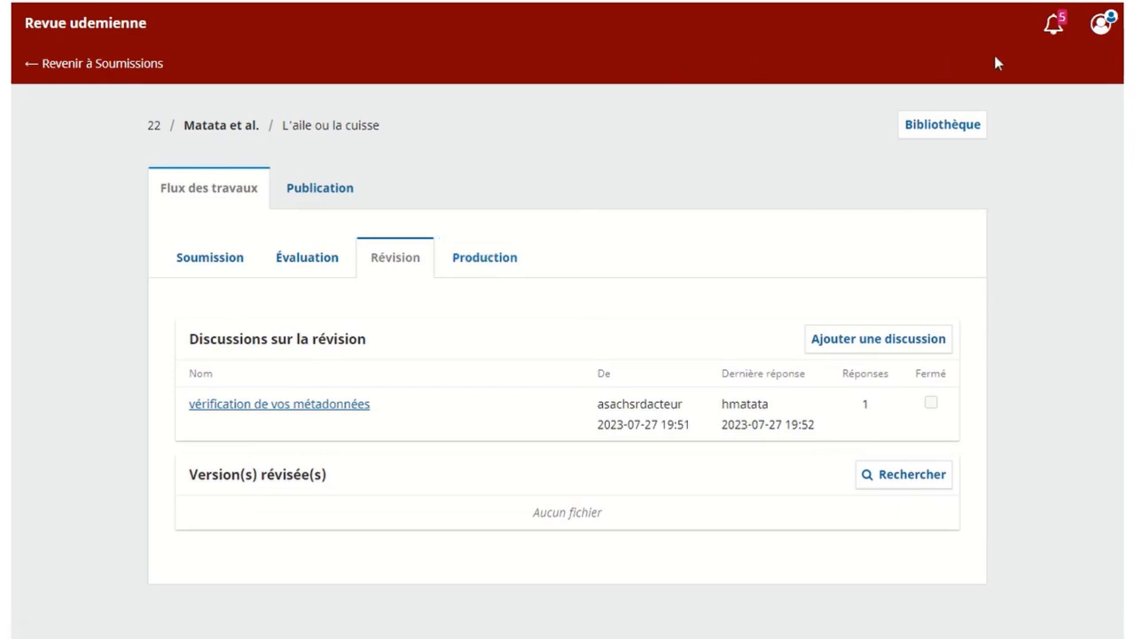
# End the session under the author's identity and search the journal's users for the section editor by first name.
pyautogui.click(1100, 33)
pyautogui.click(1029, 189)
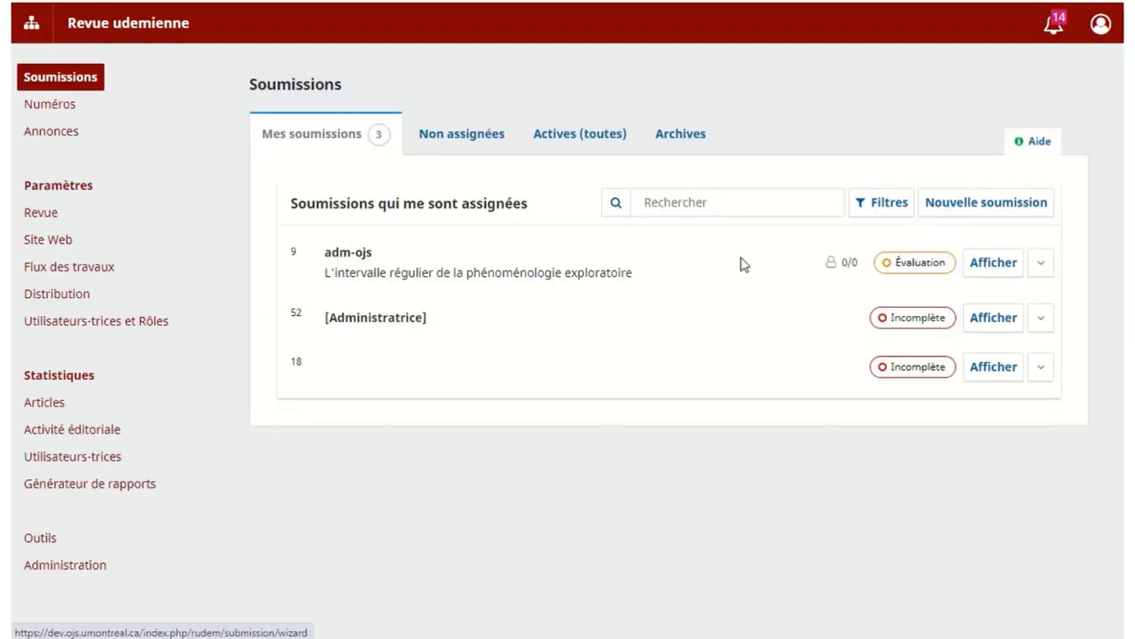
pyautogui.click(94, 325)
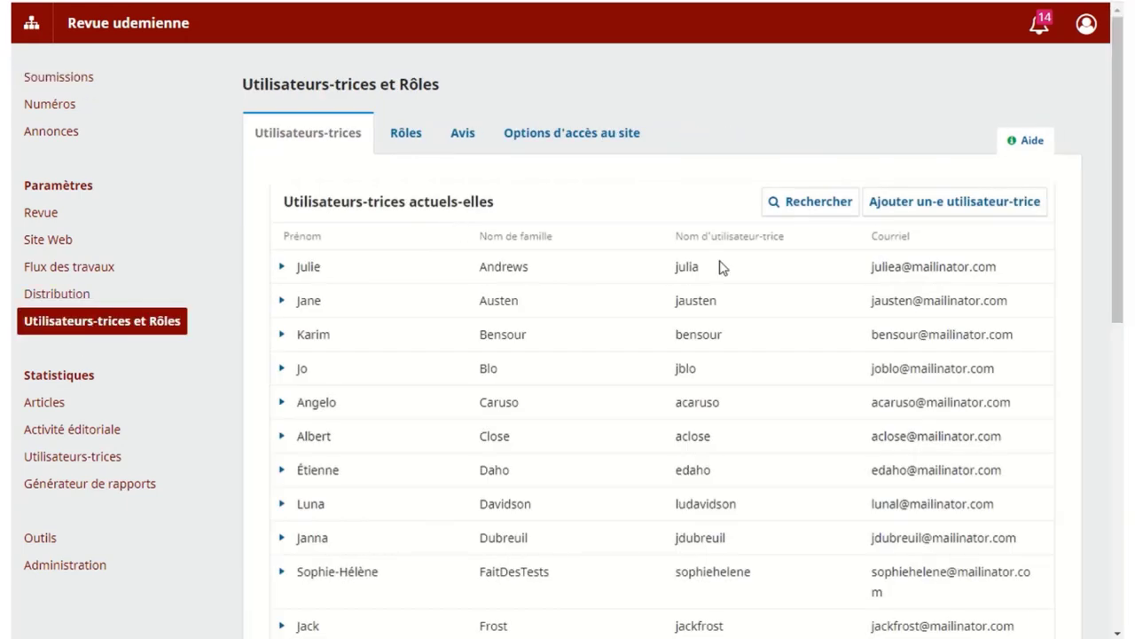
pyautogui.click(836, 211)
pyautogui.click(471, 268)
pyautogui.write('anto')
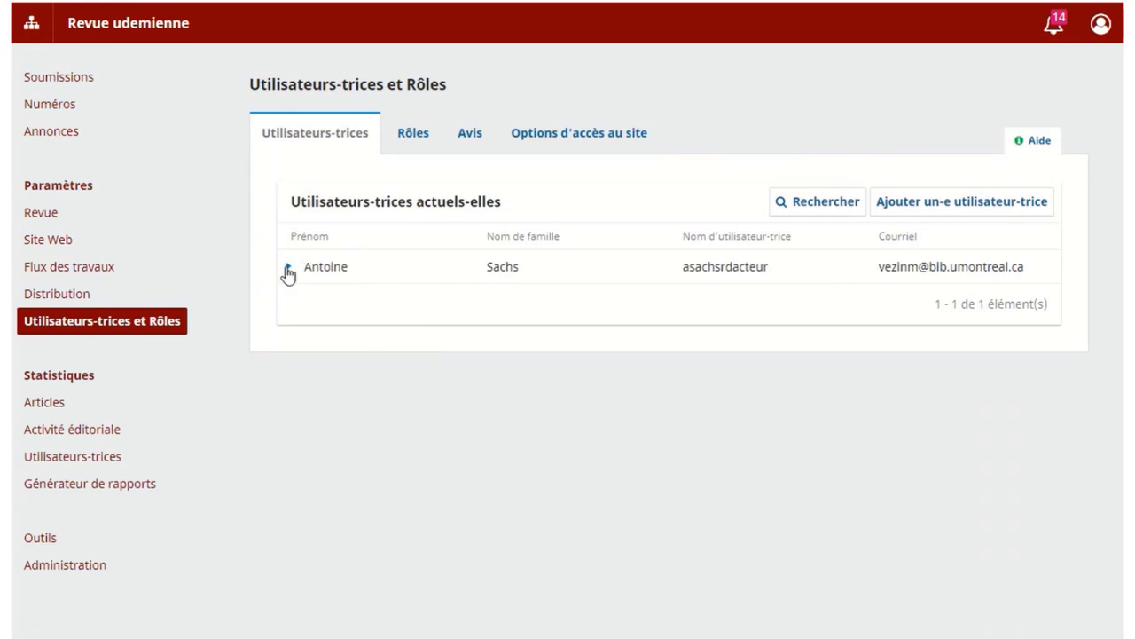
# Log in as the section editor found in the user list and open submission 70 at its revision stage.
pyautogui.click(290, 267)
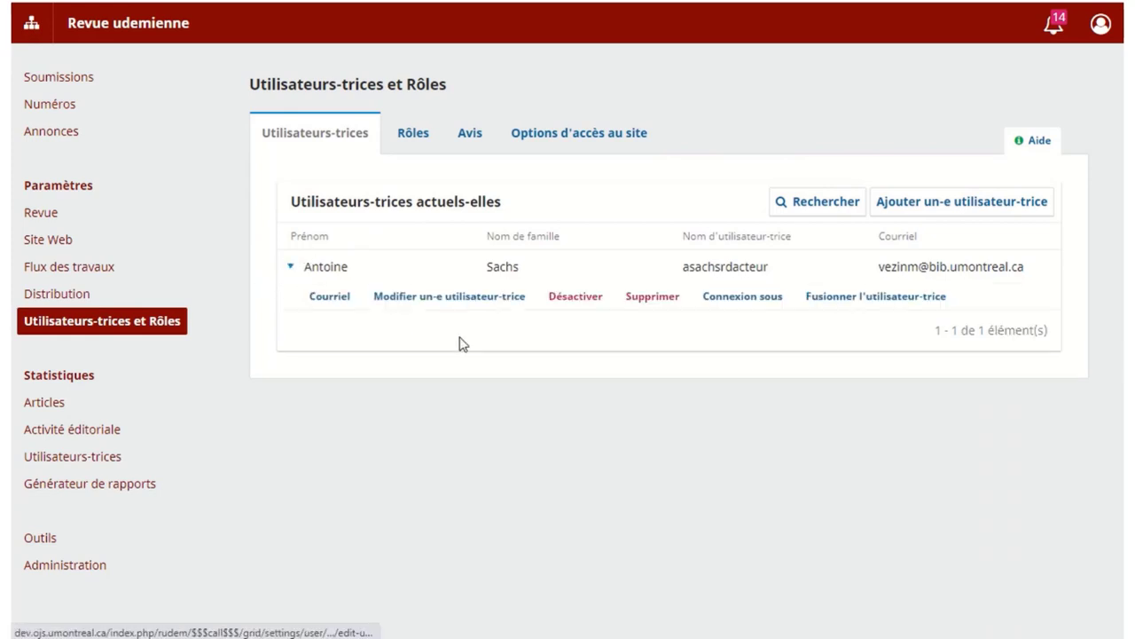
pyautogui.click(717, 298)
pyautogui.click(673, 153)
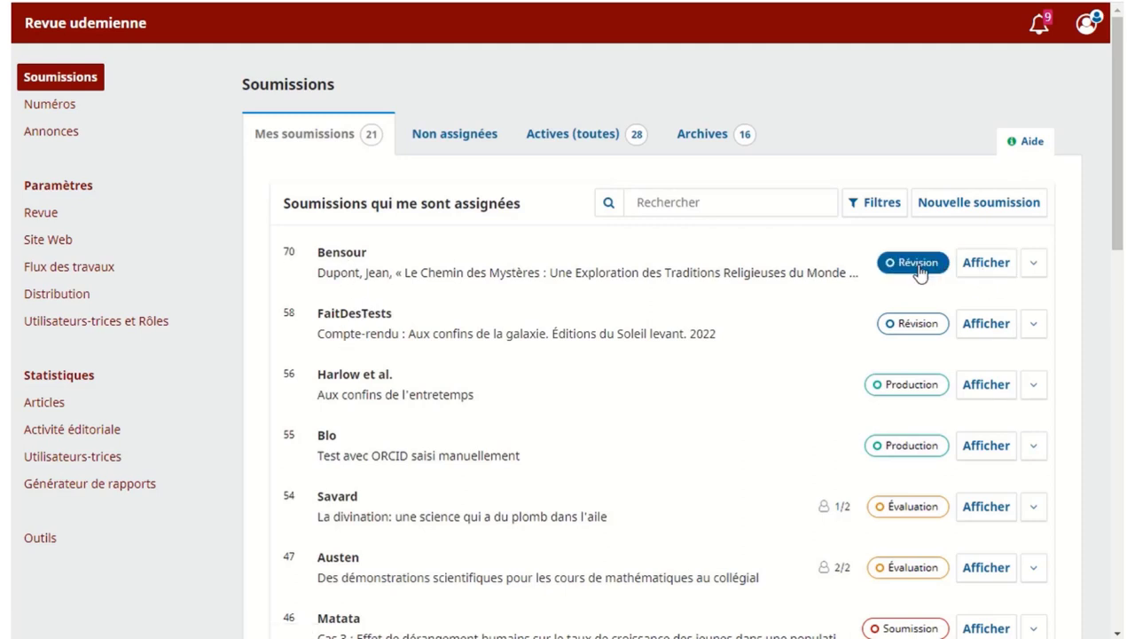
pyautogui.click(988, 265)
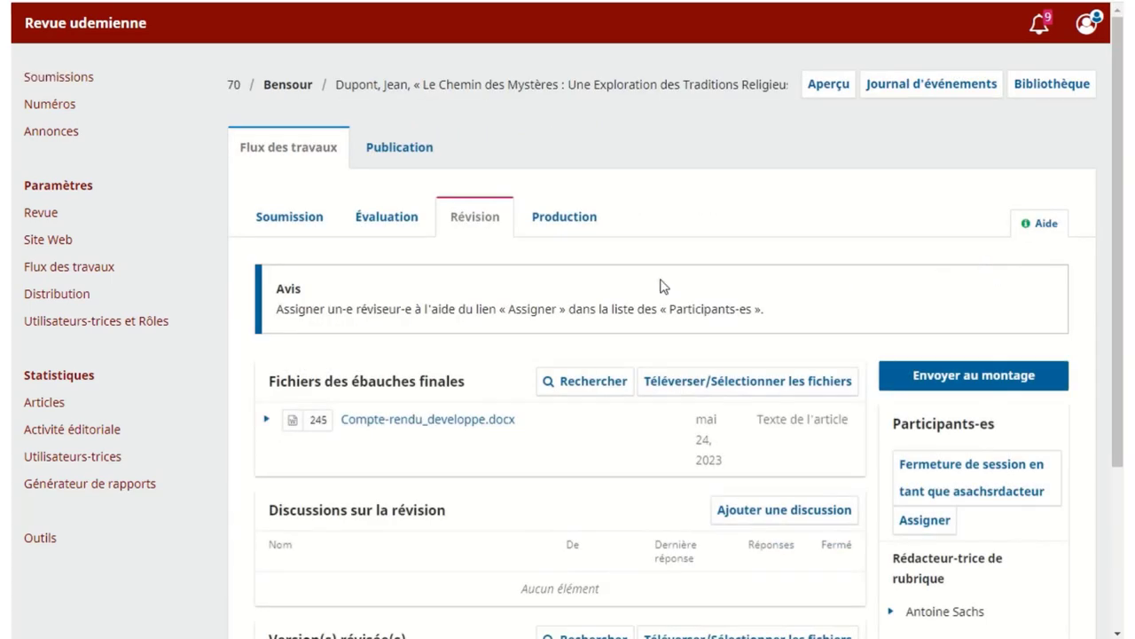
pyautogui.scroll(-2, 583, 329)
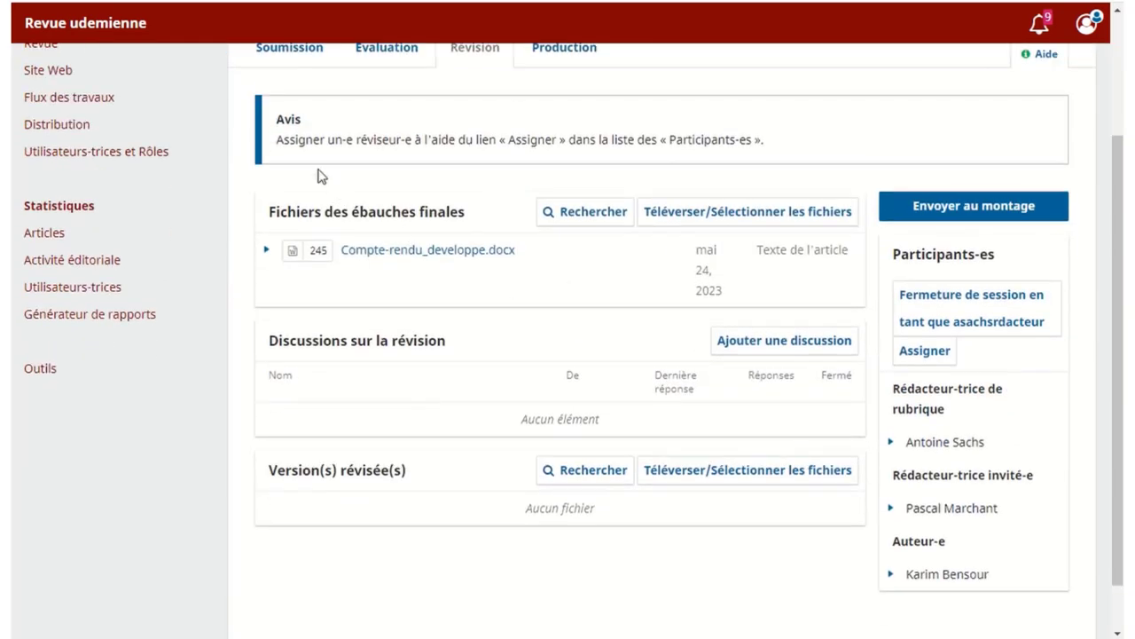
pyautogui.scroll(1, 709, 415)
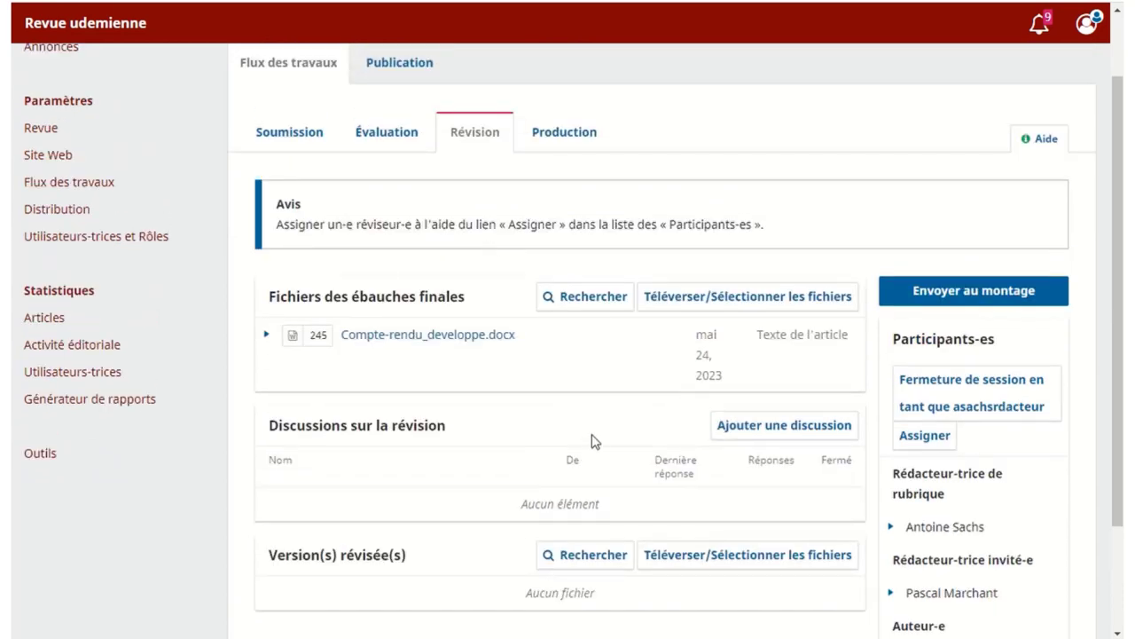
pyautogui.scroll(-1, 709, 399)
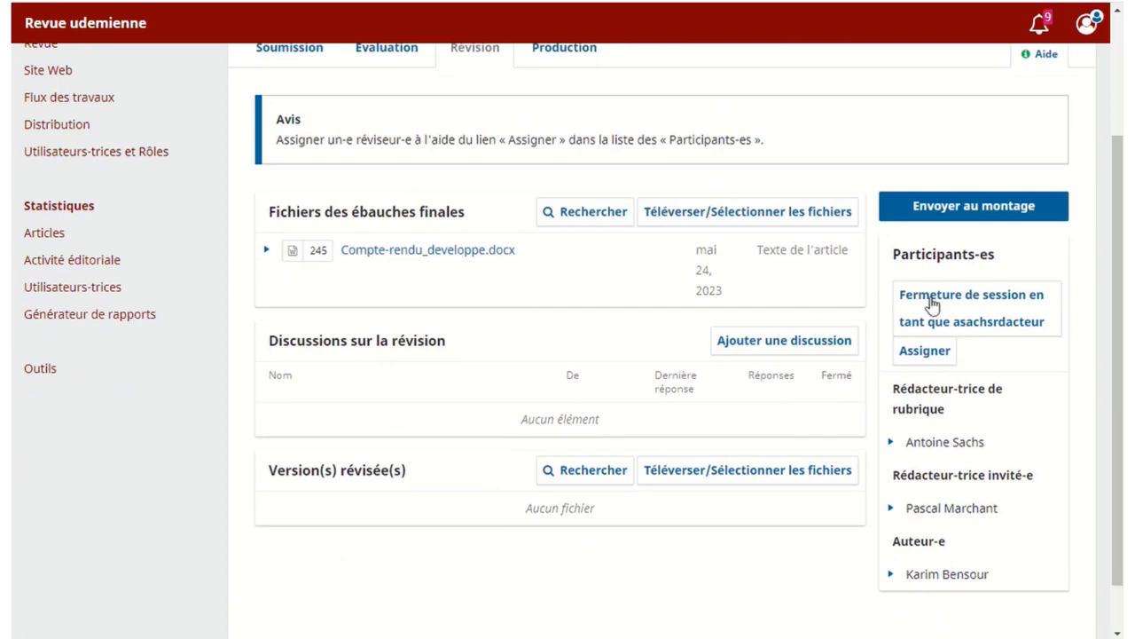
# Start assigning a participant to the submission, list users with the role "Réviseur-e" and select the first one.
pyautogui.click(924, 351)
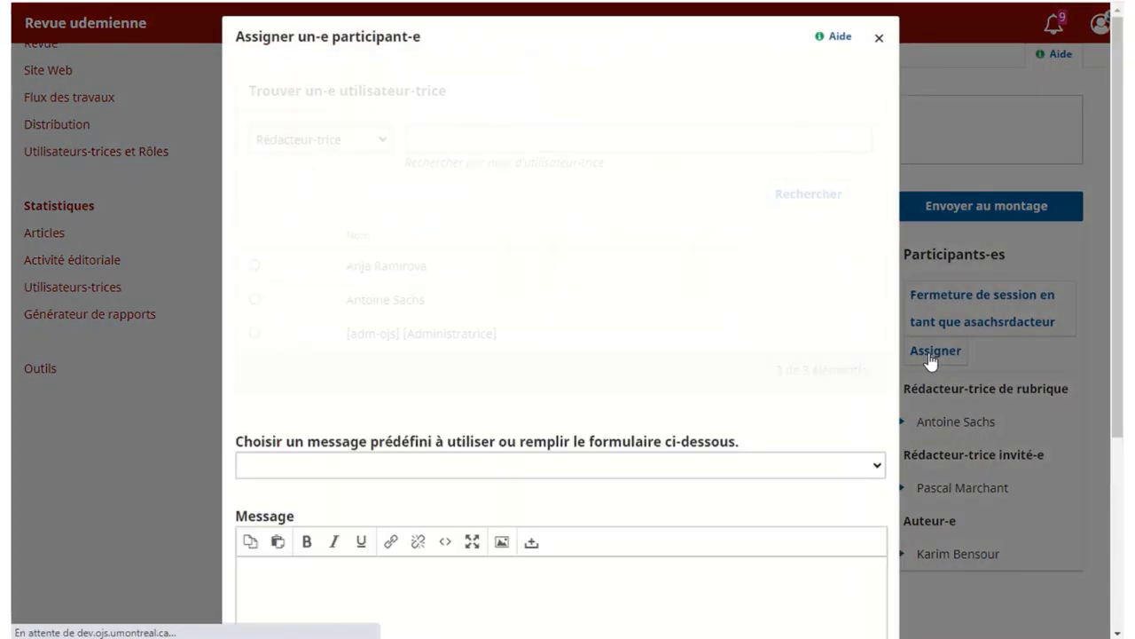
pyautogui.click(384, 147)
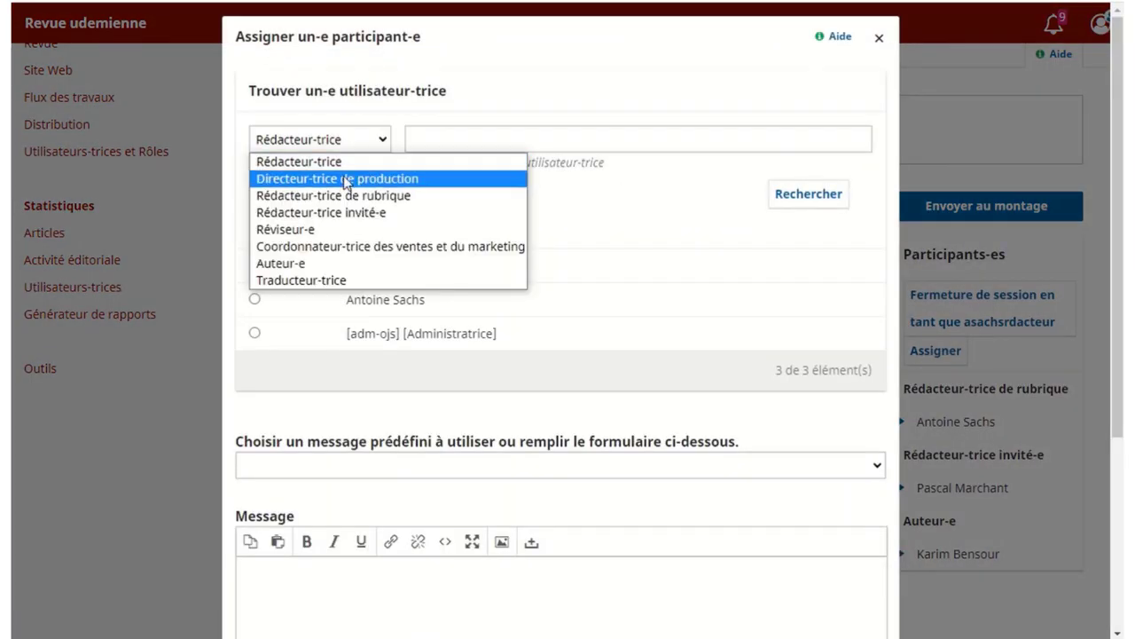
pyautogui.click(348, 228)
pyautogui.click(420, 133)
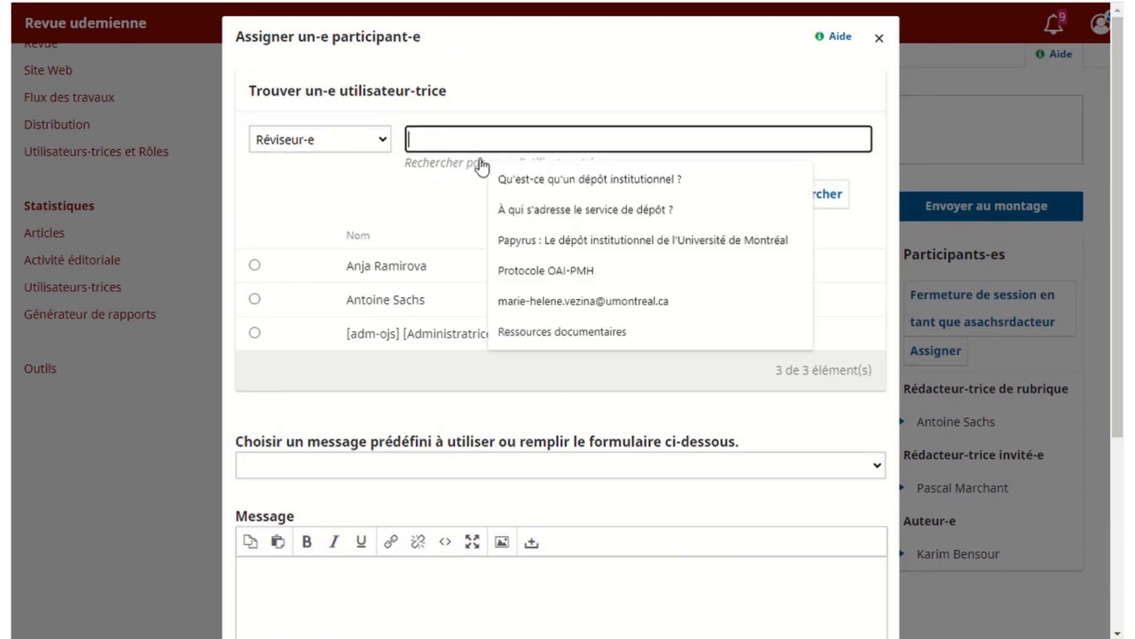
pyautogui.click(466, 106)
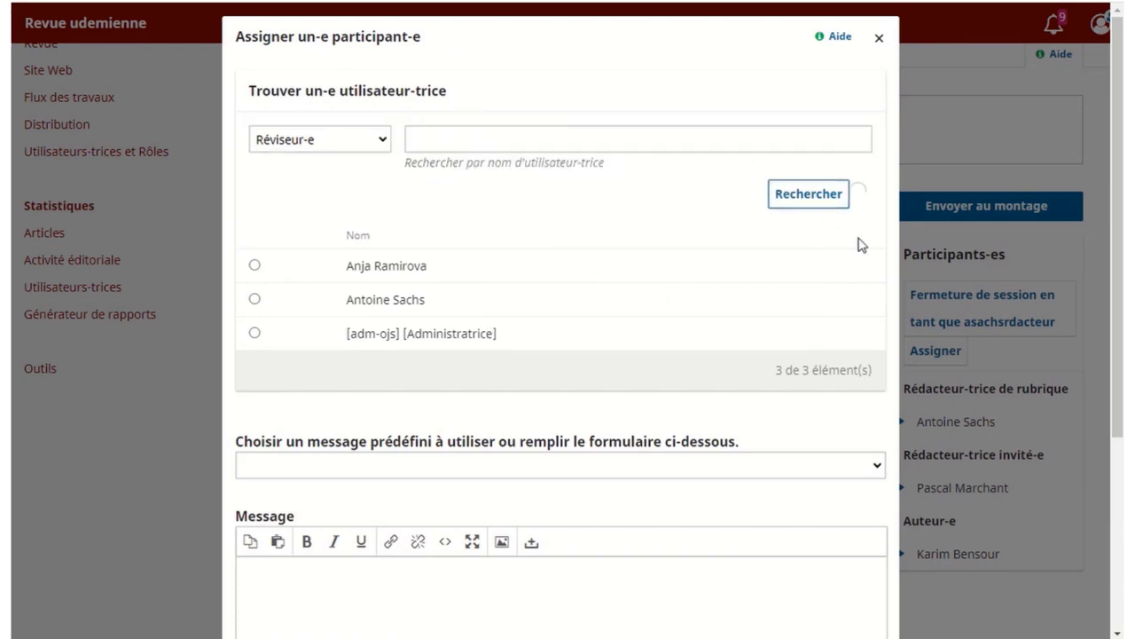
pyautogui.click(832, 212)
pyautogui.click(254, 266)
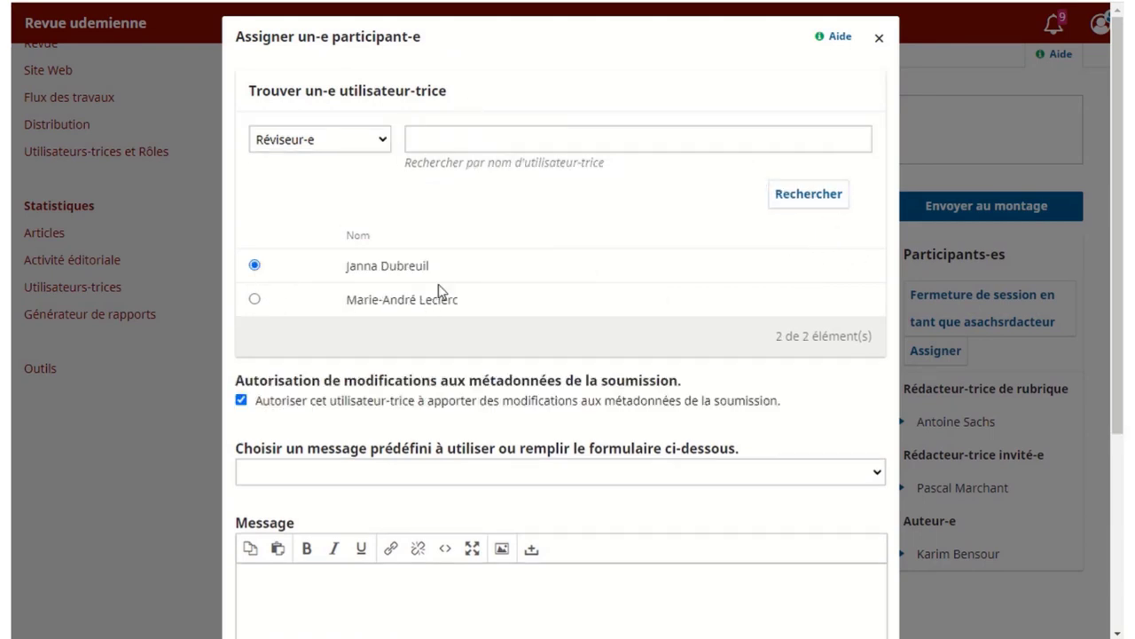
# Assign the selected copyeditor with permission to modify the submission's metadata and no message.
pyautogui.scroll(-1, 621, 295)
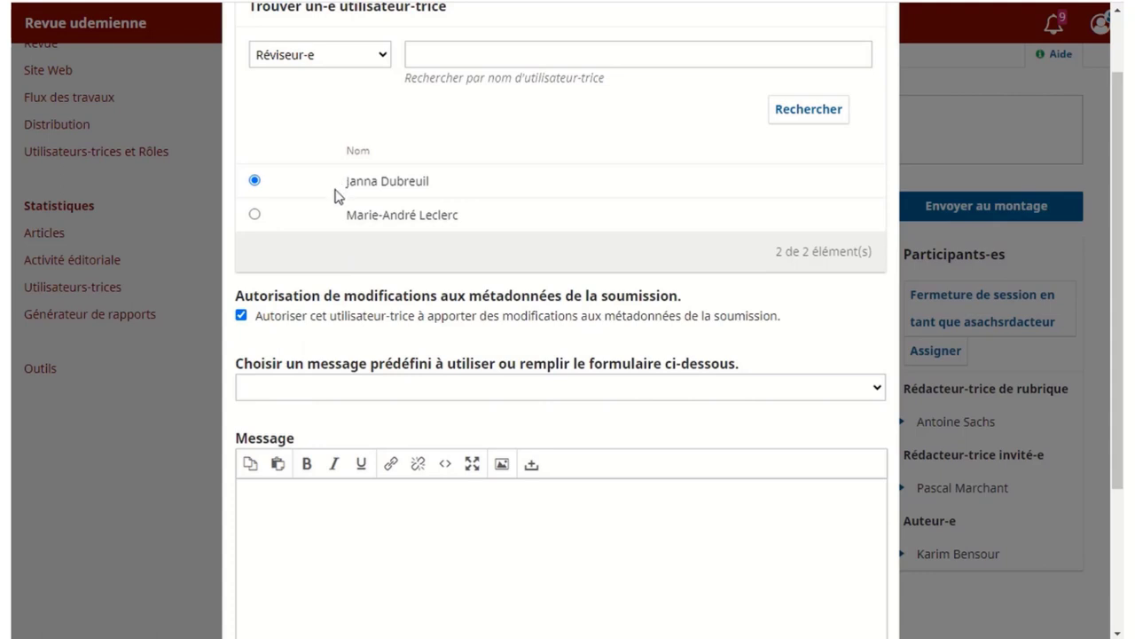
pyautogui.click(242, 315)
pyautogui.click(242, 317)
pyautogui.scroll(-3, 598, 357)
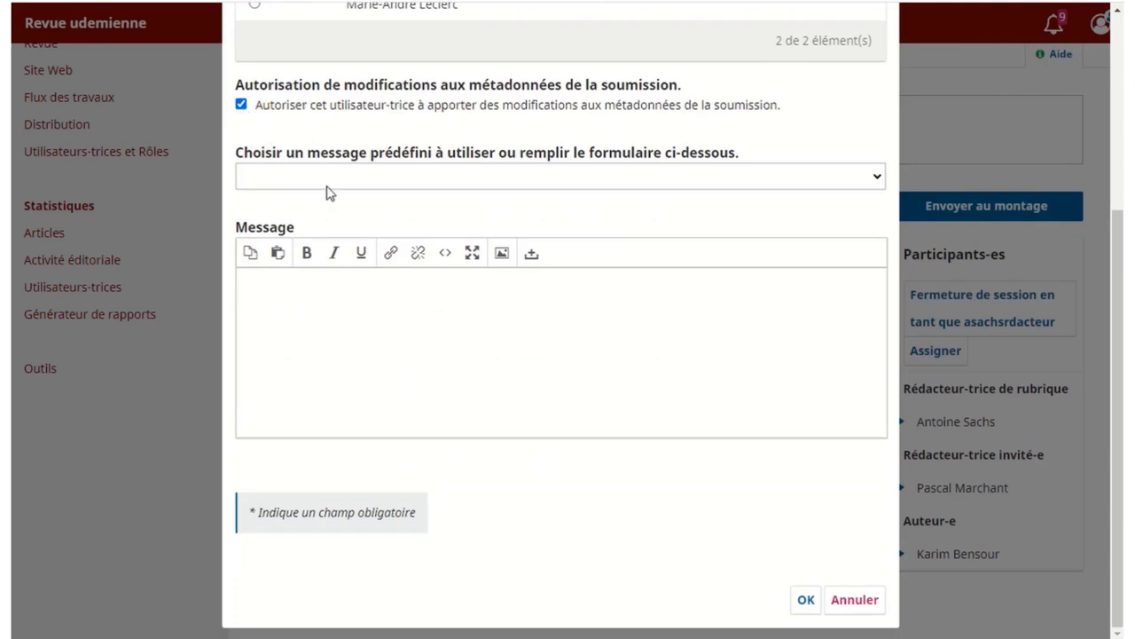
pyautogui.click(805, 599)
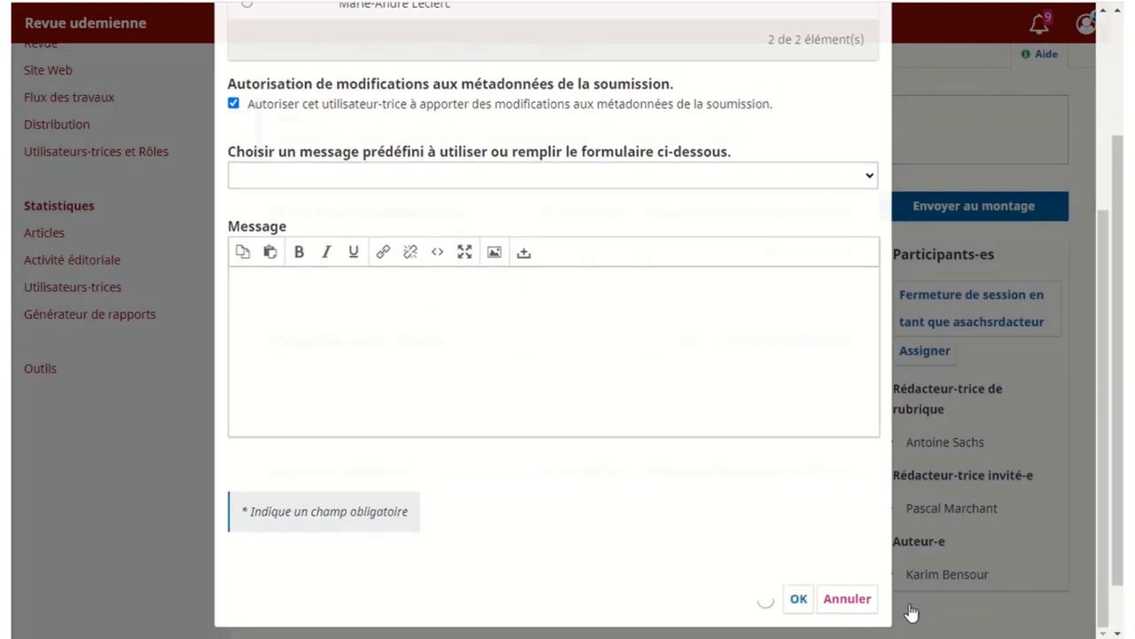
pyautogui.scroll(1, 803, 391)
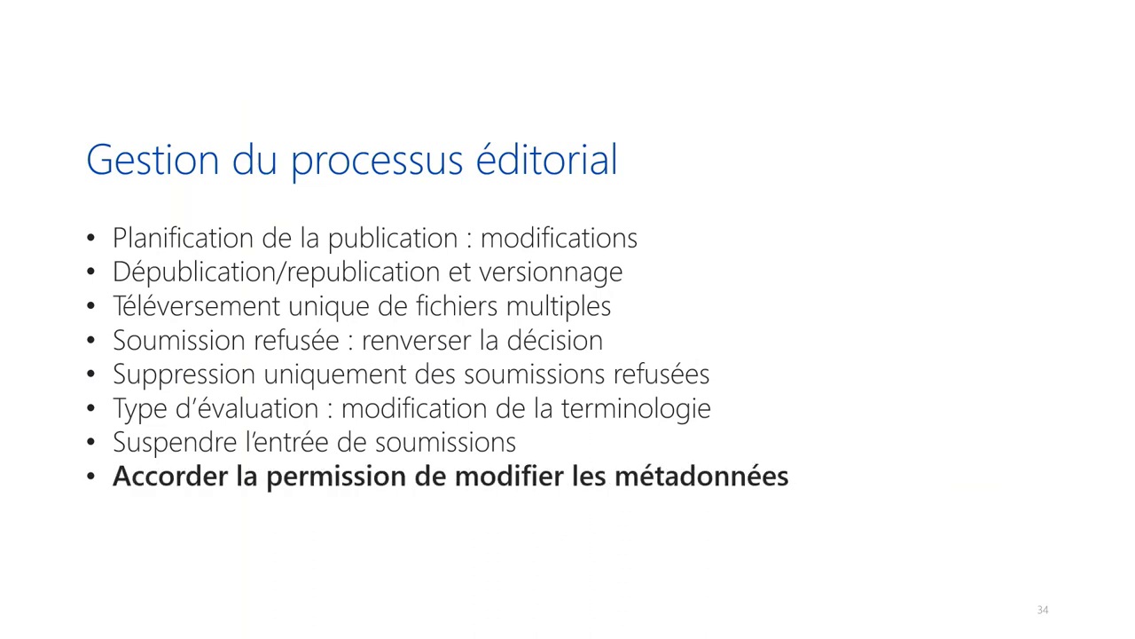
pyautogui.press('Right')
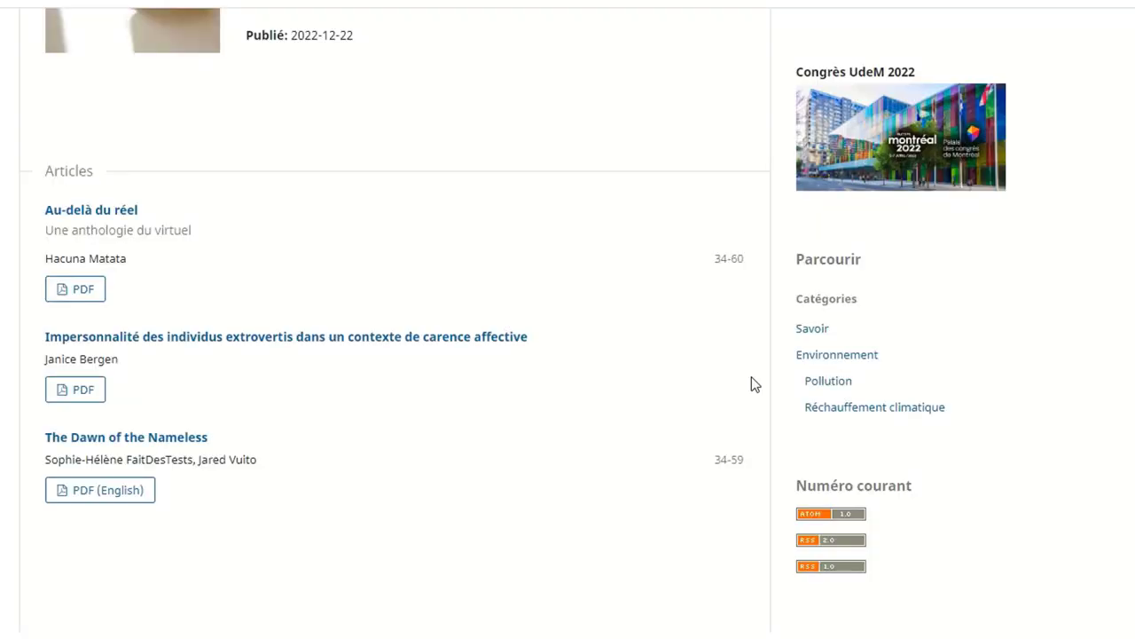
# Examine the public page of issue Vol. 34 No. 2 (2022), including its header, article list and sidebar blocks.
pyautogui.scroll(1, 751, 383)
pyautogui.scroll(4, 751, 383)
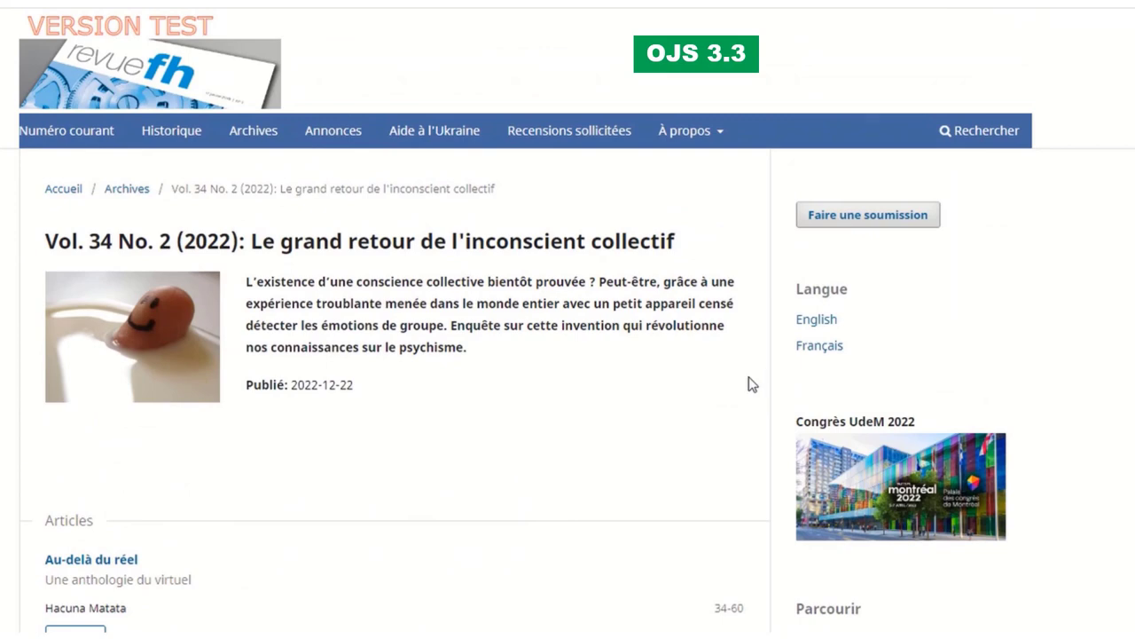
pyautogui.scroll(-1, 751, 383)
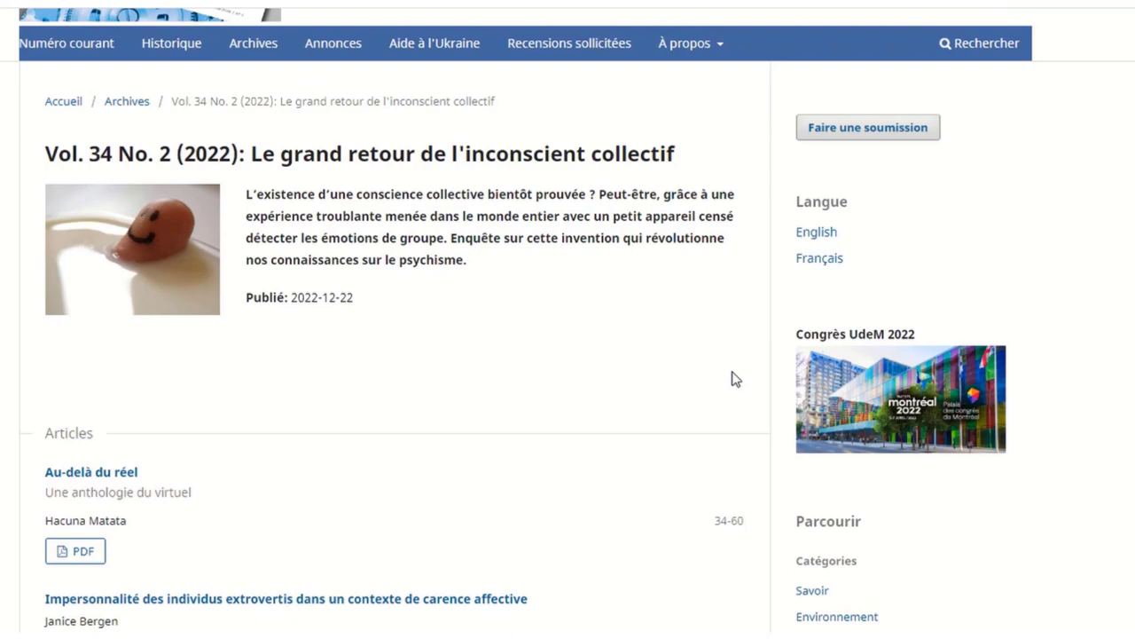
pyautogui.scroll(2, 732, 379)
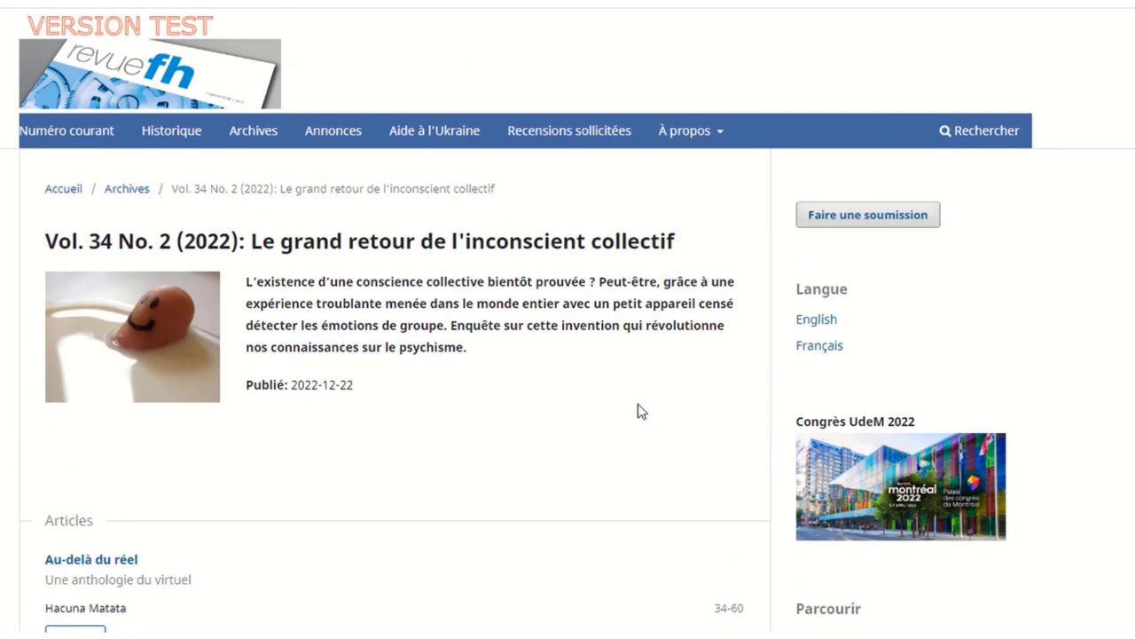
pyautogui.scroll(-3, 639, 404)
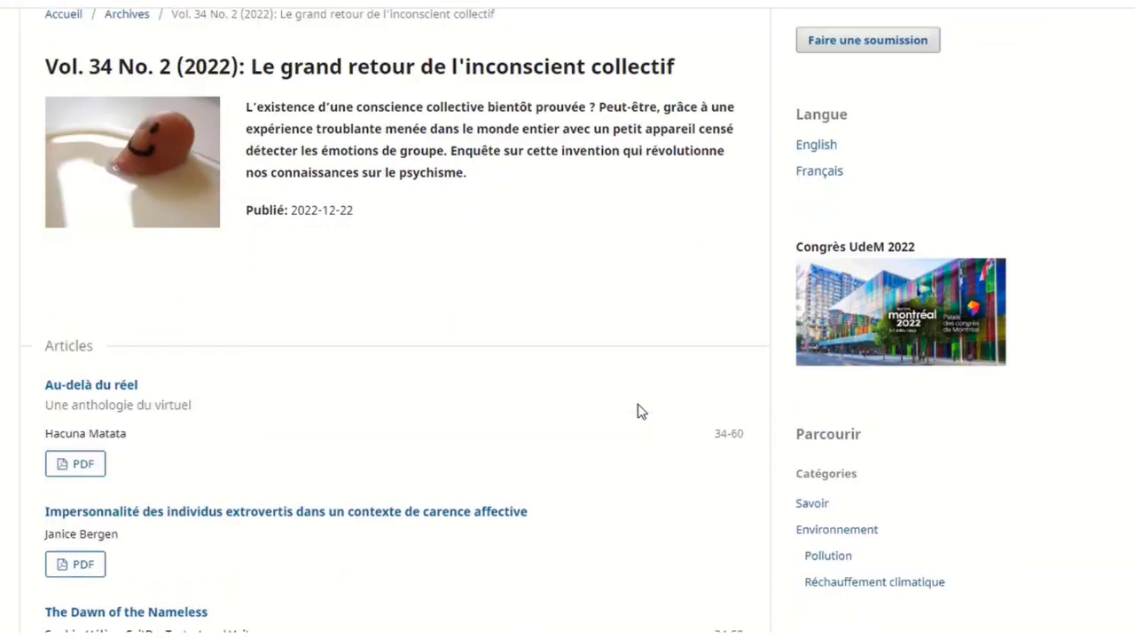
pyautogui.scroll(3, 638, 404)
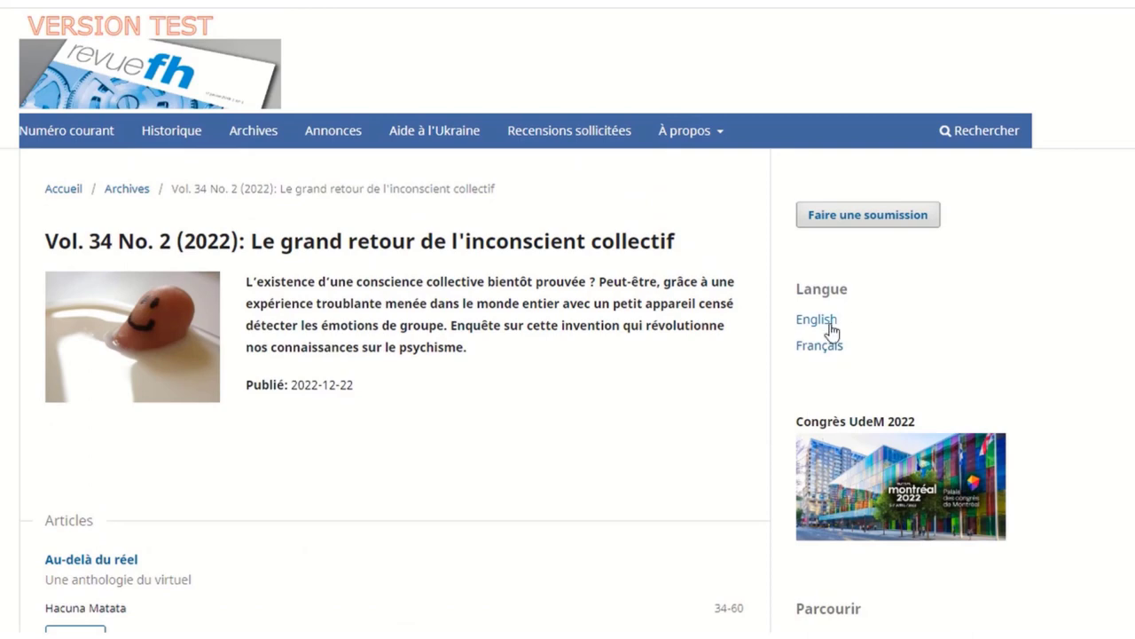
pyautogui.scroll(-3, 459, 444)
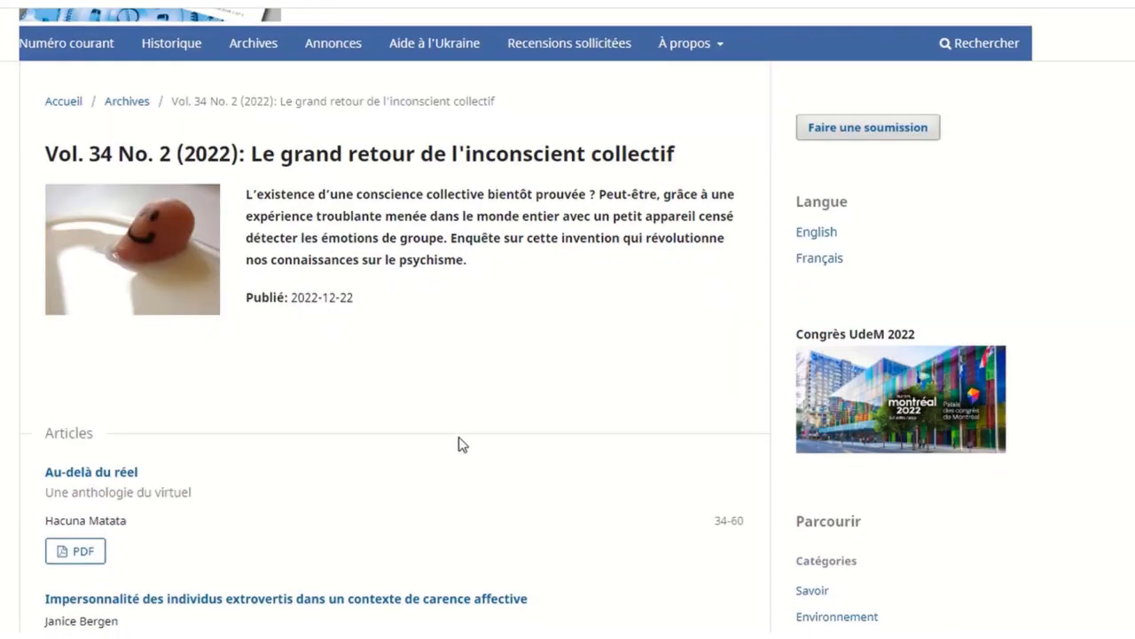
pyautogui.scroll(-2, 479, 445)
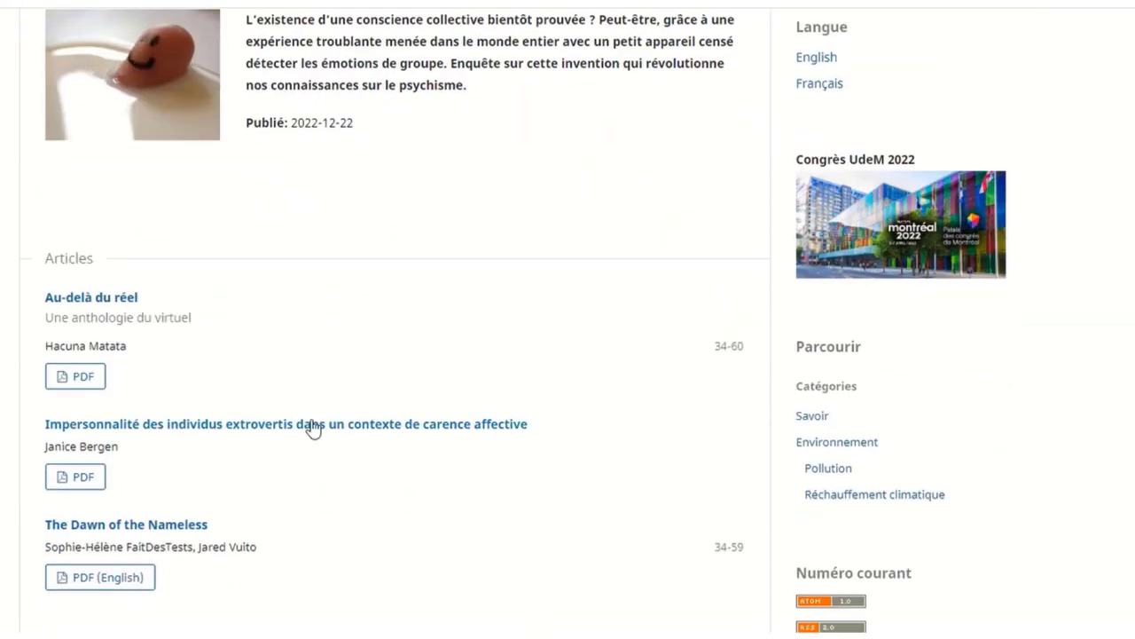
pyautogui.scroll(5, 572, 441)
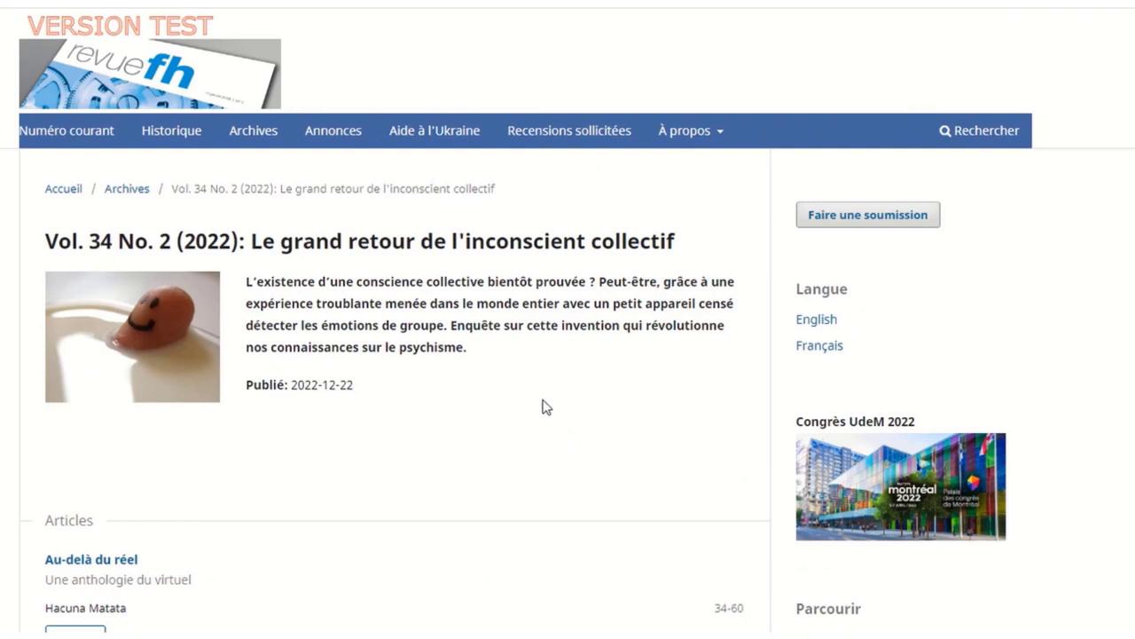
pyautogui.scroll(-2, 543, 407)
pyautogui.scroll(-4, 545, 406)
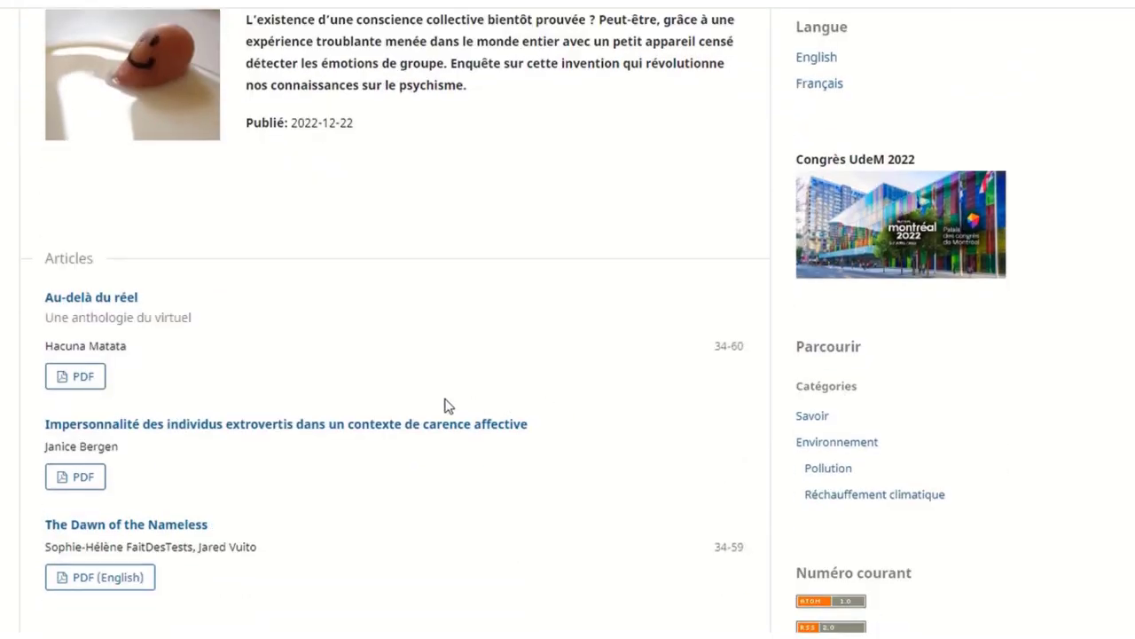
# Open the article "Au-delà du réel" and review its abstract, author biography, citation, categories and licence.
pyautogui.click(96, 307)
pyautogui.scroll(-6, 429, 329)
pyautogui.scroll(-10, 428, 329)
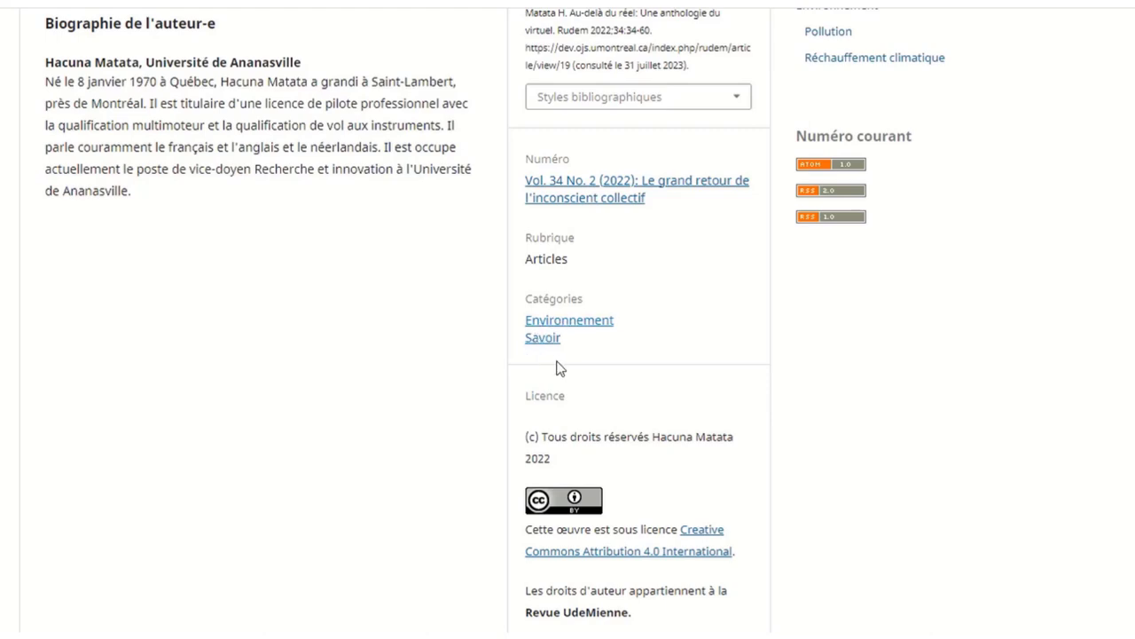
pyautogui.scroll(4, 623, 380)
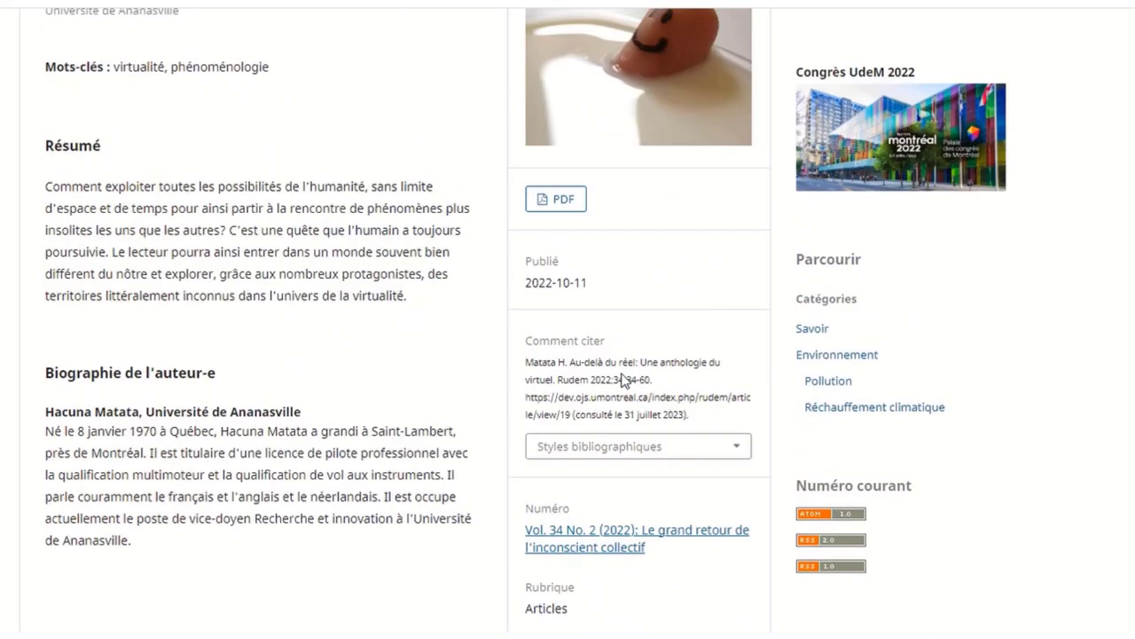
pyautogui.scroll(3, 623, 380)
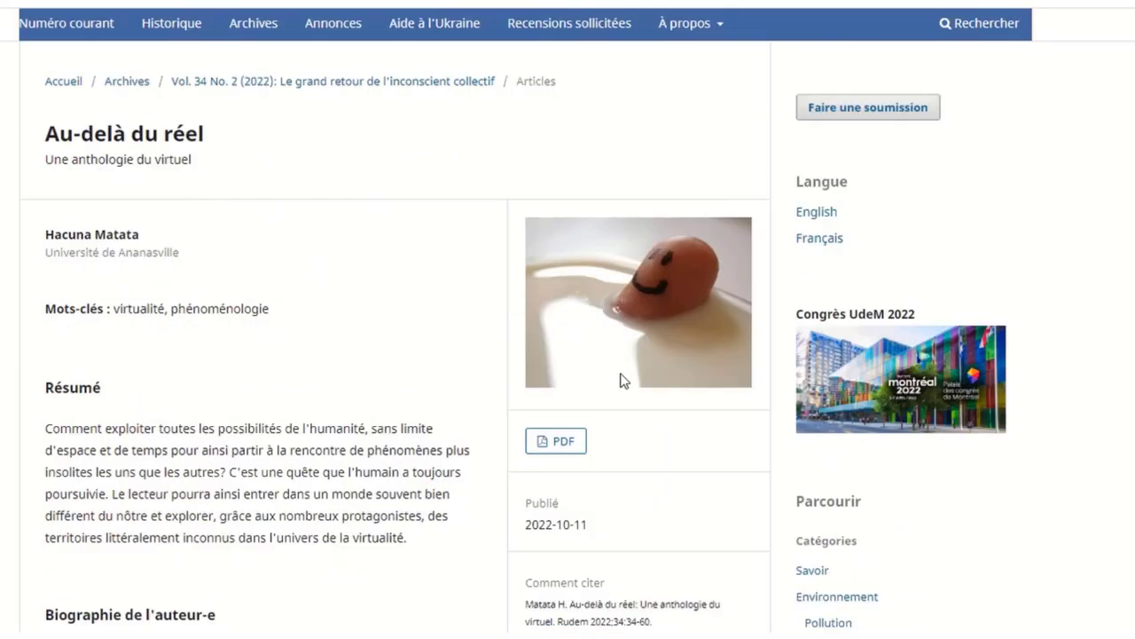
pyautogui.scroll(2, 623, 379)
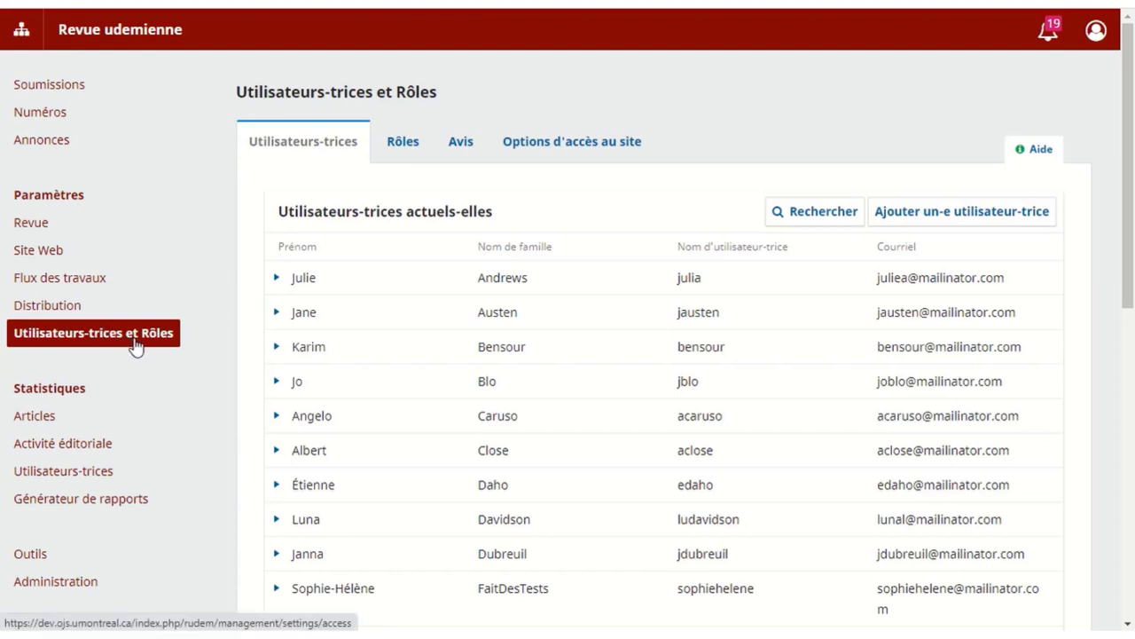
# Open the e-mail notice form for the journal's users and choose the role "Réviseur-e" as recipient.
pyautogui.click(471, 151)
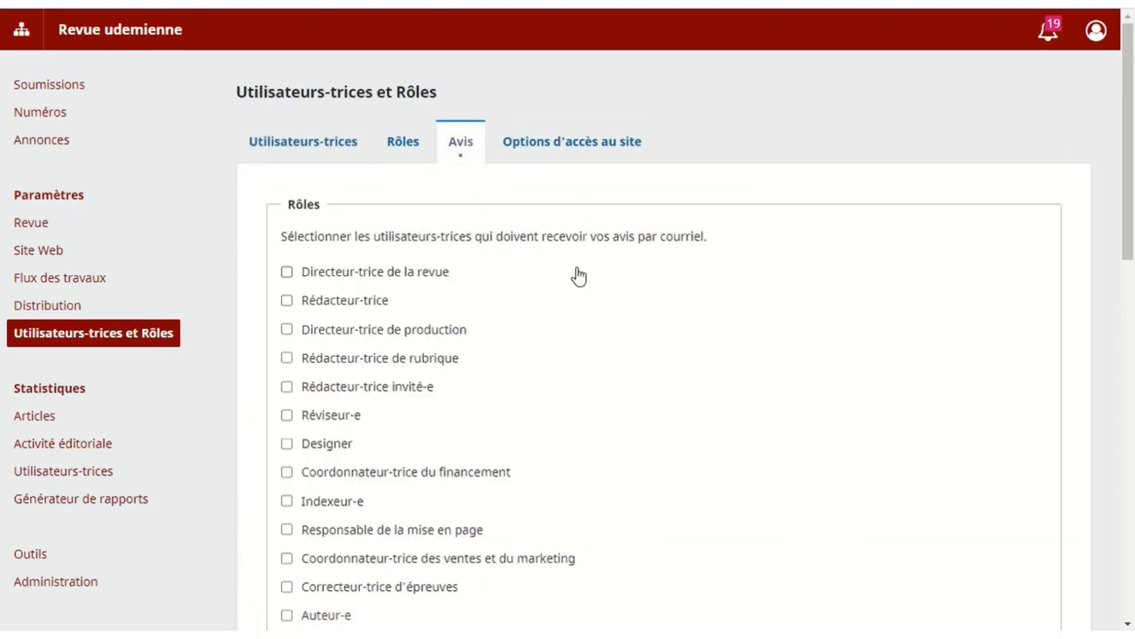
pyautogui.scroll(-2, 578, 275)
pyautogui.scroll(1, 577, 276)
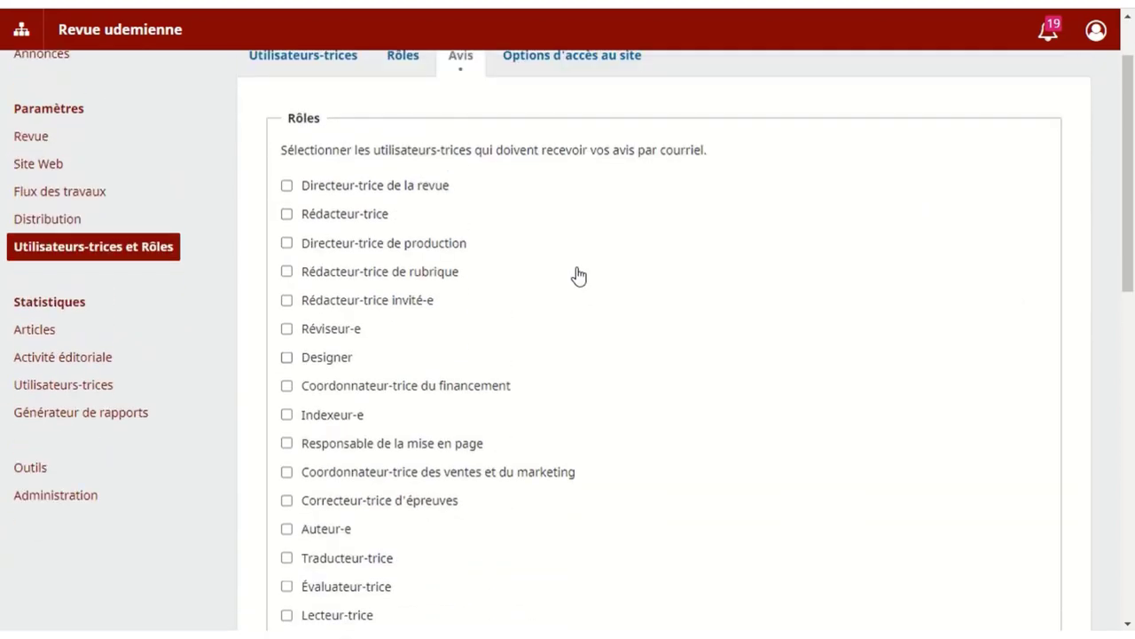
pyautogui.click(287, 329)
pyautogui.scroll(-5, 710, 321)
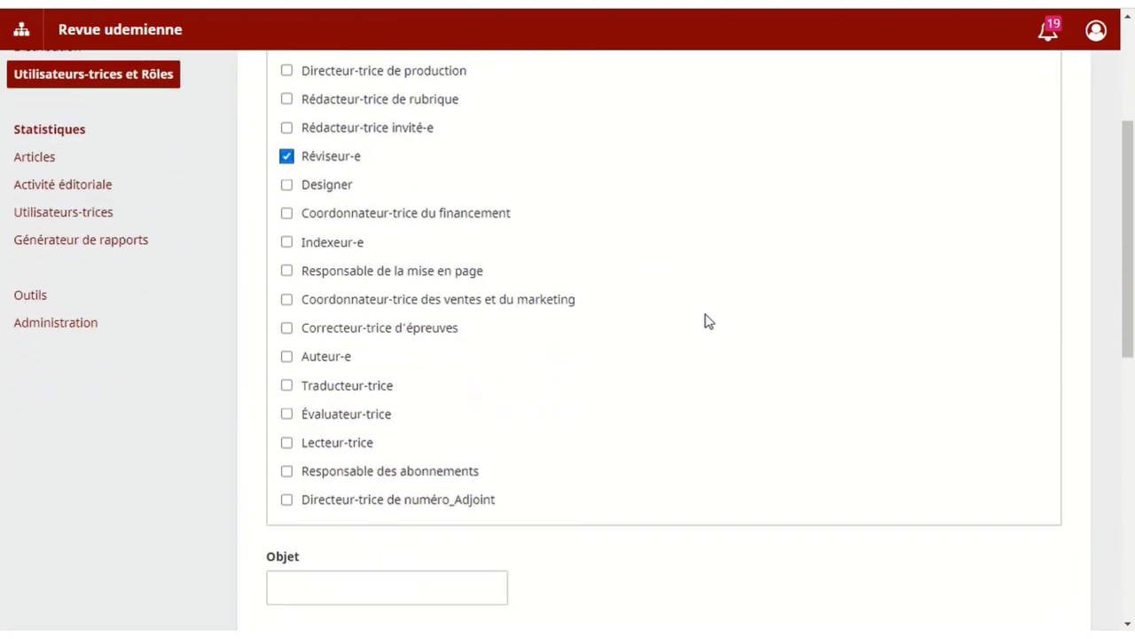
# Review the notice's subject and message fields and request a copy of the e-mail to the journal support address.
pyautogui.scroll(-2, 611, 327)
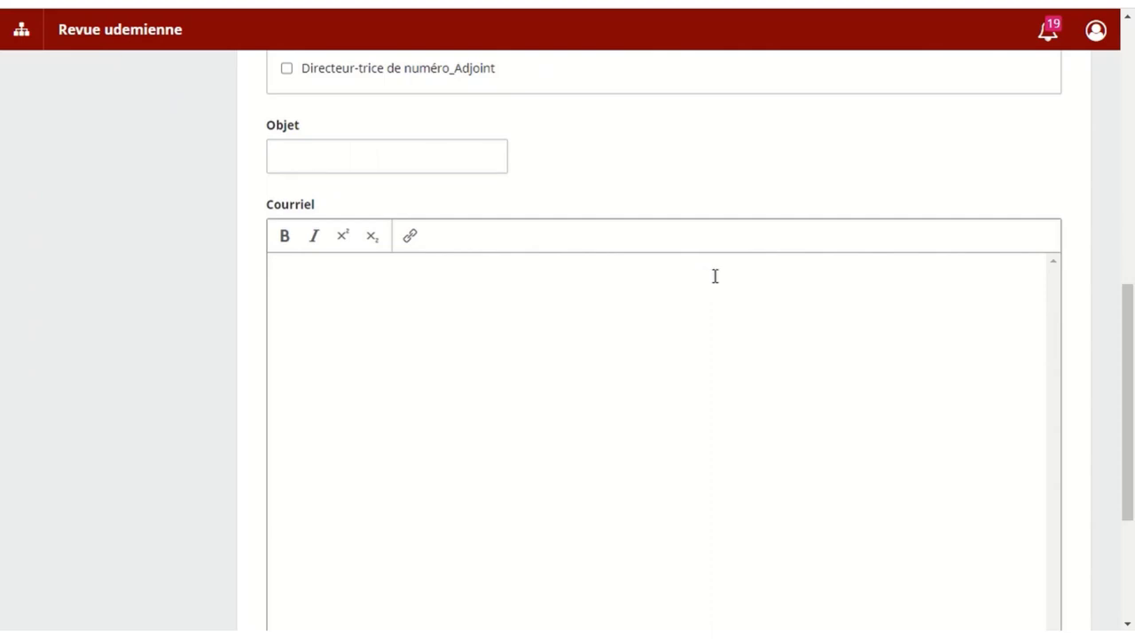
pyautogui.scroll(-5, 715, 276)
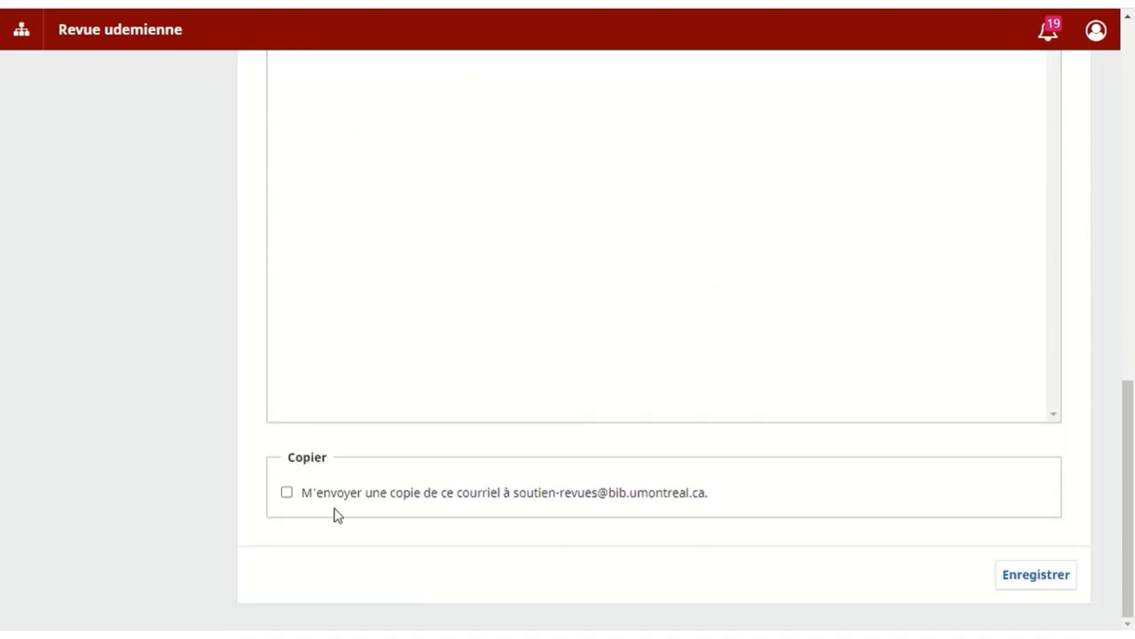
pyautogui.click(288, 493)
pyautogui.scroll(10, 674, 512)
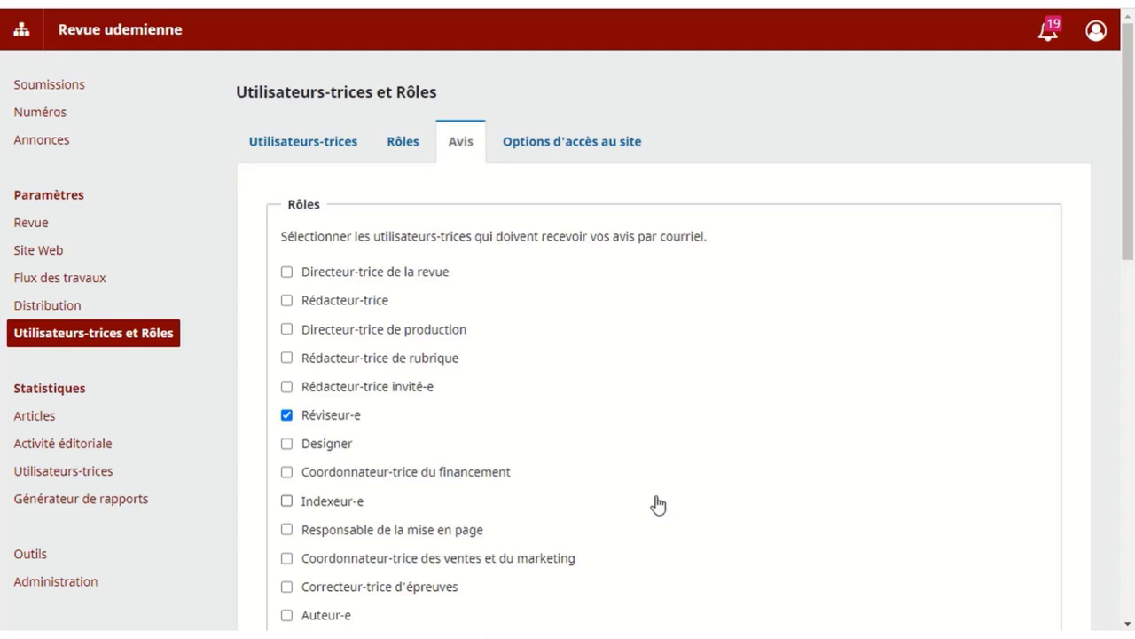
# Try the journal director, editor, production director and section editor roles as notice recipients, and clear all selected roles, including Réviseur-e.
pyautogui.click(286, 273)
pyautogui.click(286, 300)
pyautogui.click(286, 329)
pyautogui.click(287, 358)
pyautogui.click(287, 415)
pyautogui.click(287, 357)
pyautogui.click(287, 329)
pyautogui.click(287, 300)
pyautogui.click(286, 273)
# Open the announcement "Nouvelle équipe pour la Revue udemienne!" for editing, review its text, expiry date, type and e-mail notification option, and close it unsaved.
pyautogui.click(62, 148)
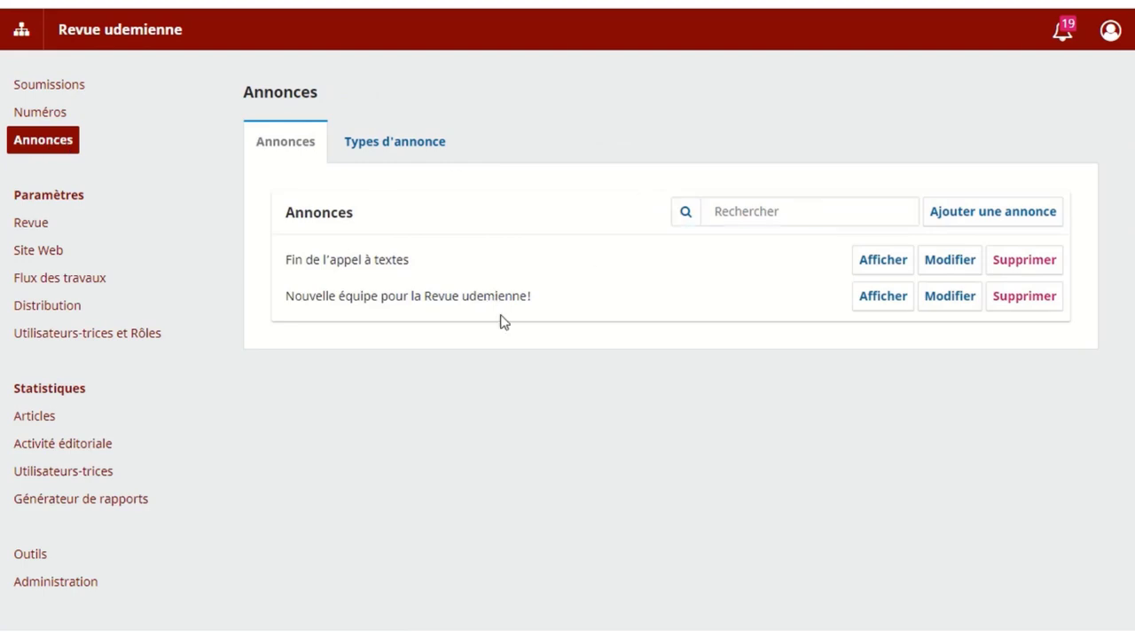
pyautogui.click(957, 304)
pyautogui.scroll(-3, 669, 385)
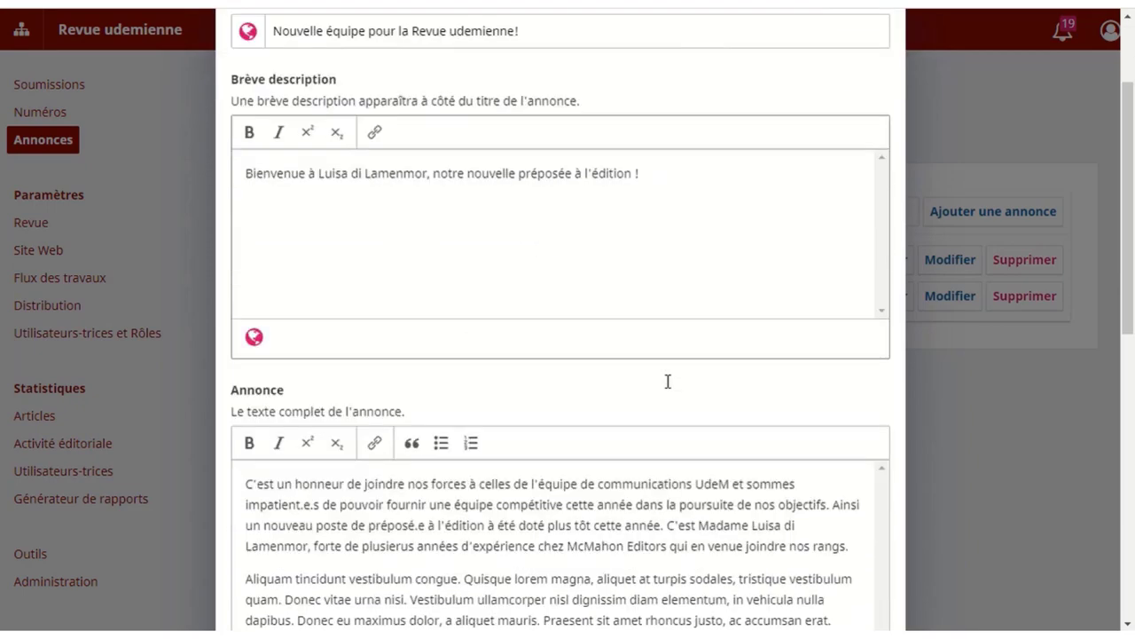
pyautogui.scroll(-5, 668, 380)
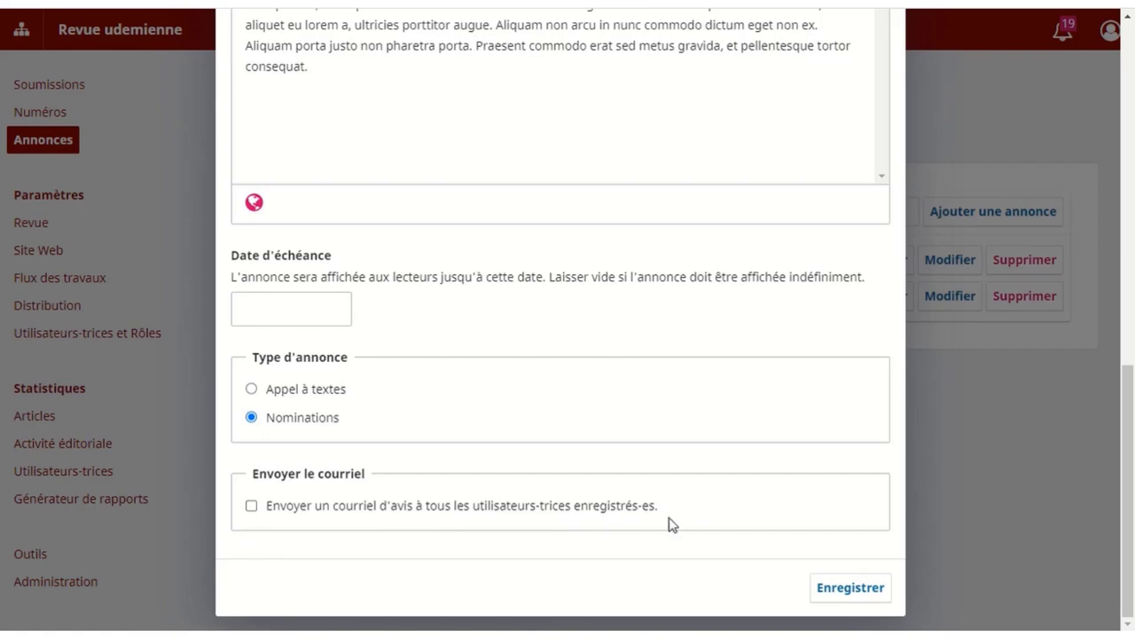
pyautogui.scroll(1, 666, 525)
pyautogui.scroll(4, 659, 524)
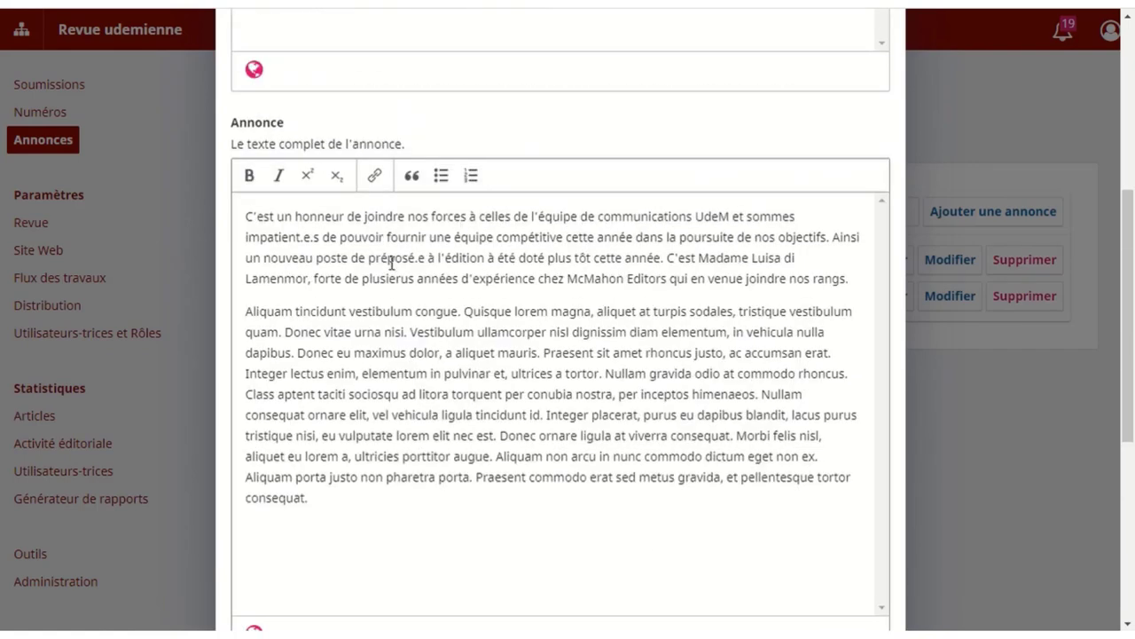
pyautogui.scroll(5, 518, 475)
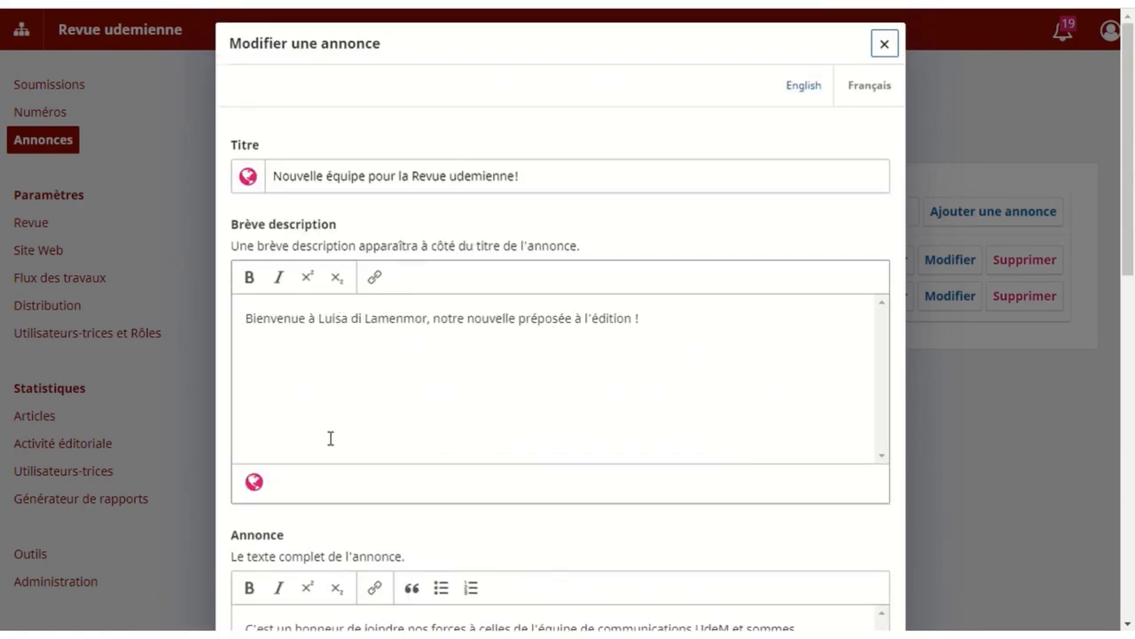
pyautogui.scroll(-1, 611, 545)
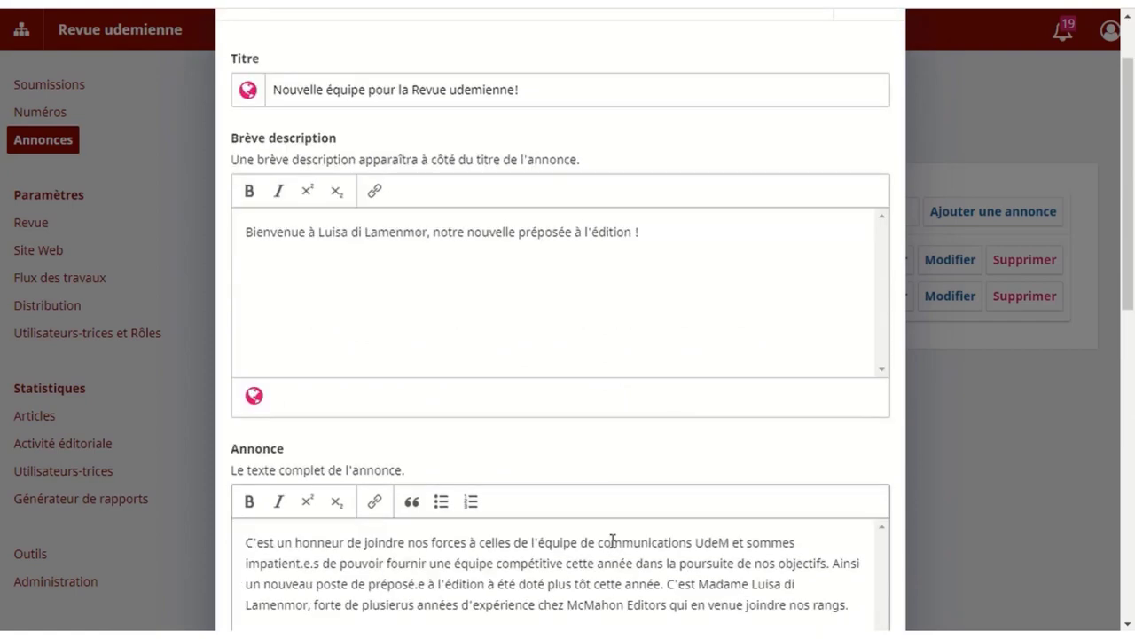
pyautogui.scroll(-8, 612, 541)
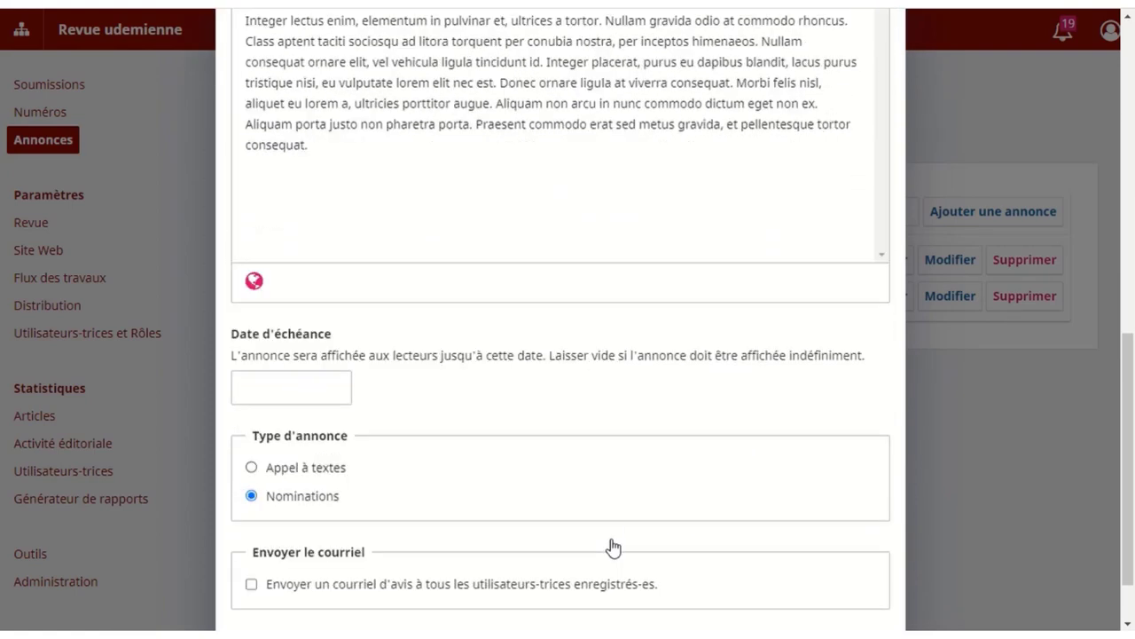
pyautogui.scroll(-1, 614, 547)
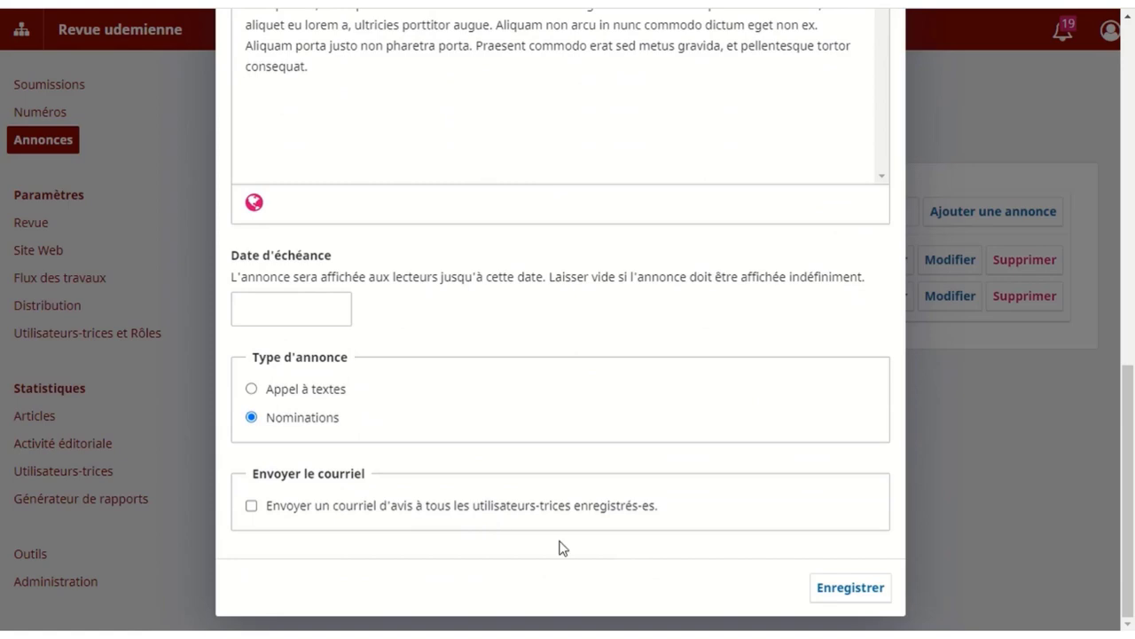
pyautogui.scroll(10, 861, 553)
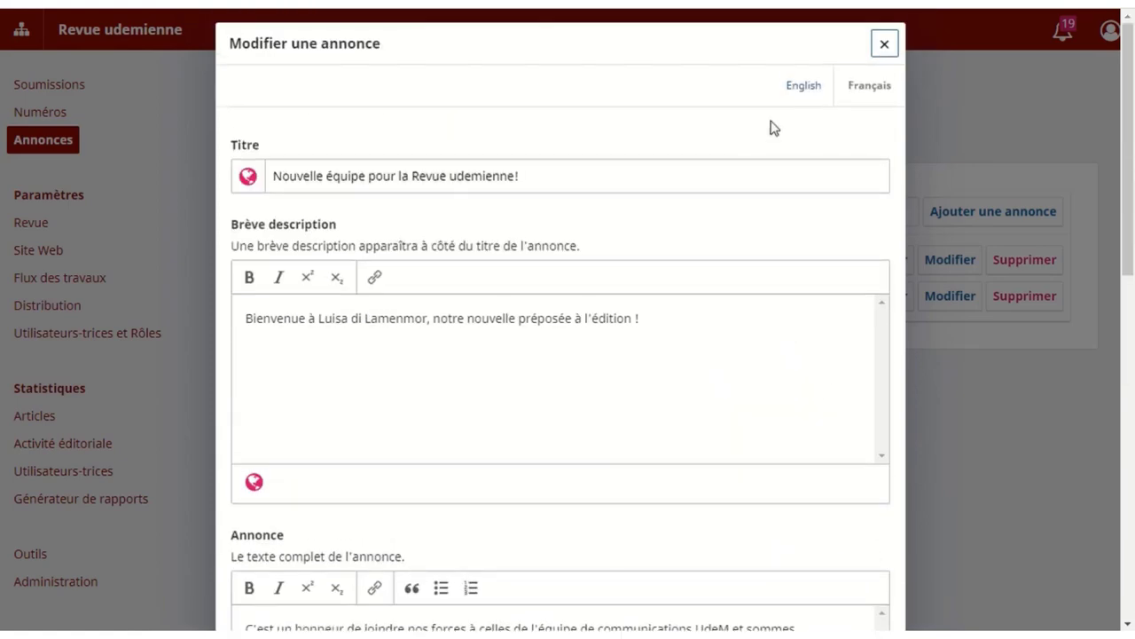
pyautogui.click(884, 43)
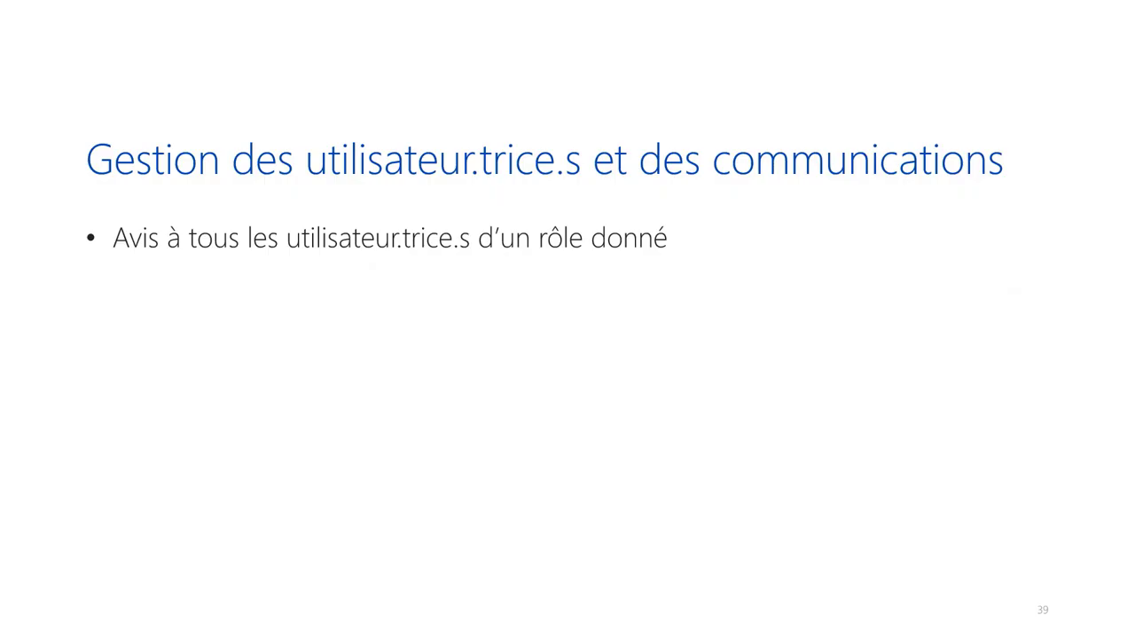
# Open the registered users' statistics and review the user groups offered in the Excel/CSV export form.
pyautogui.press('Right')
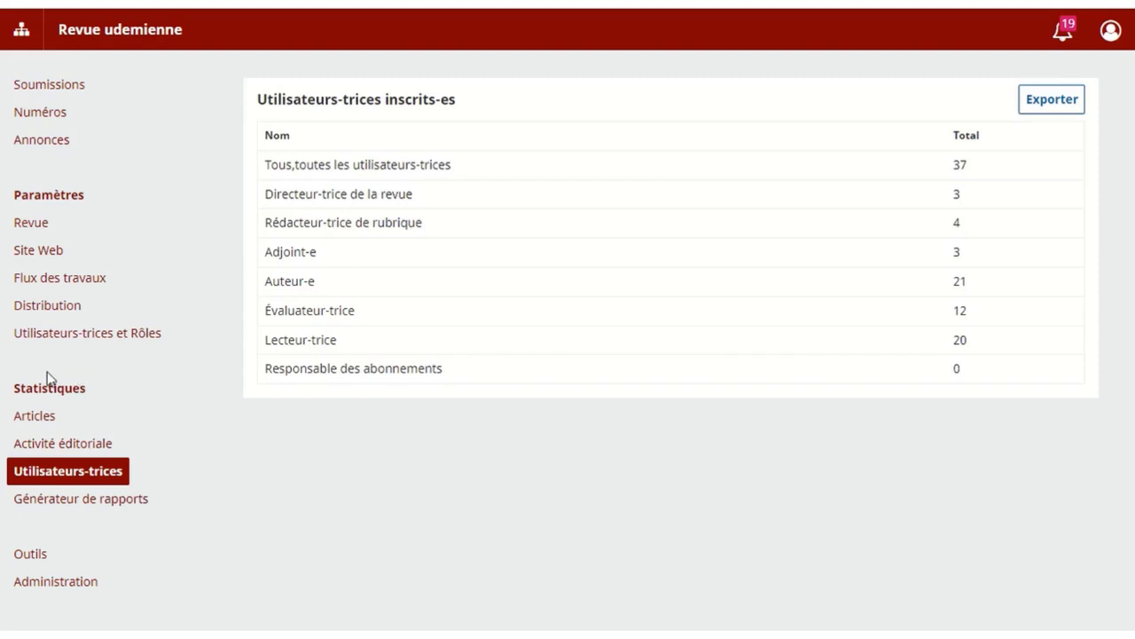
pyautogui.click(72, 483)
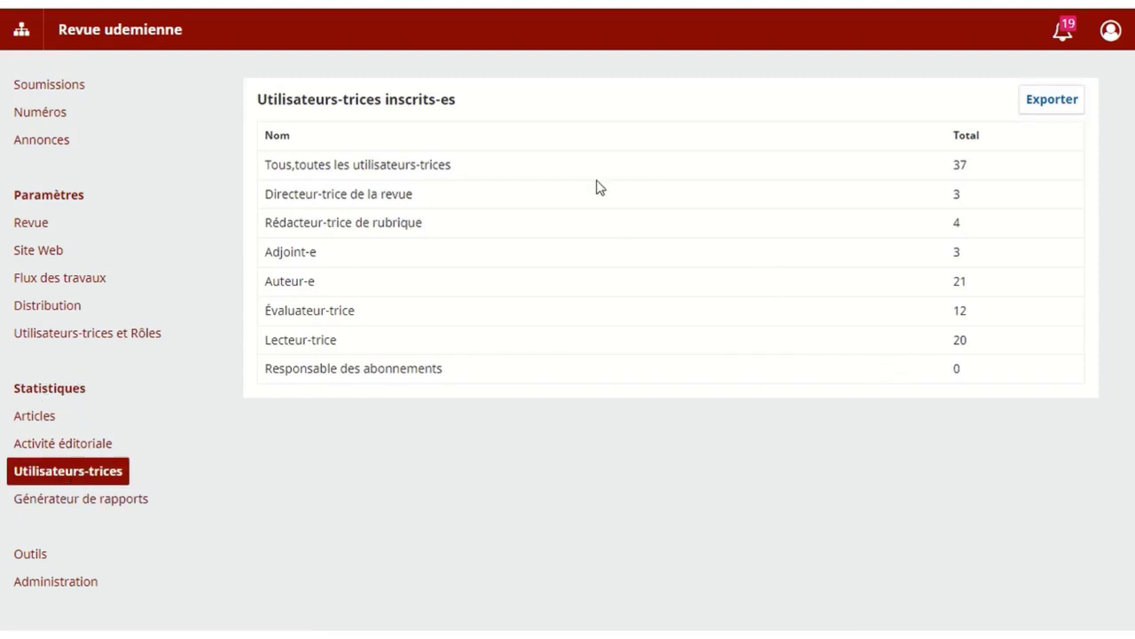
pyautogui.click(1046, 102)
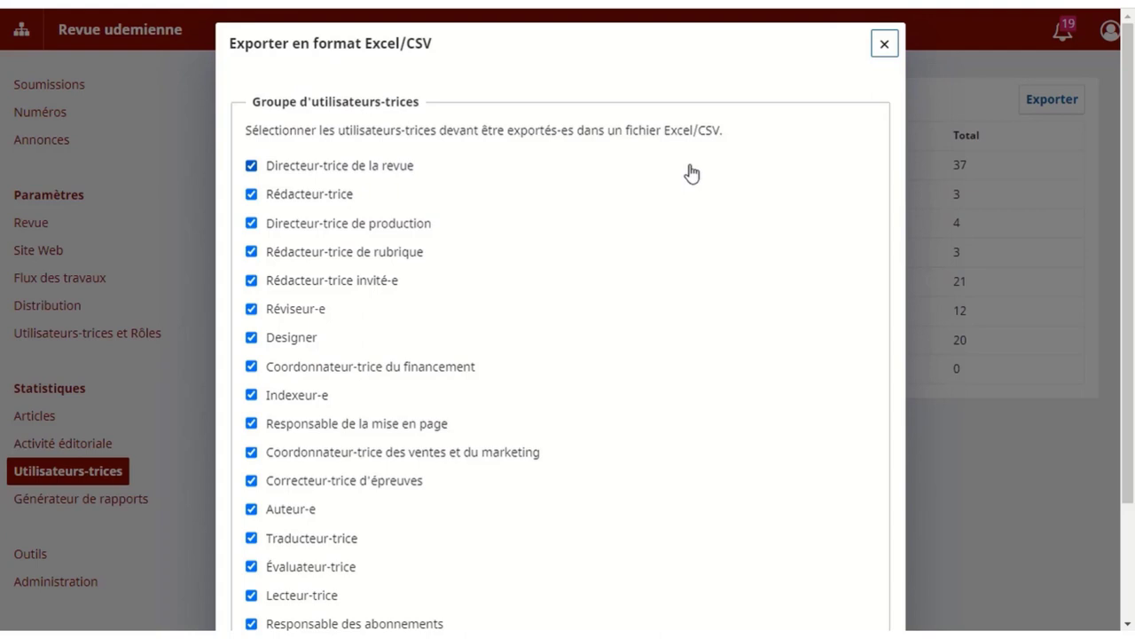
pyautogui.scroll(-2, 506, 248)
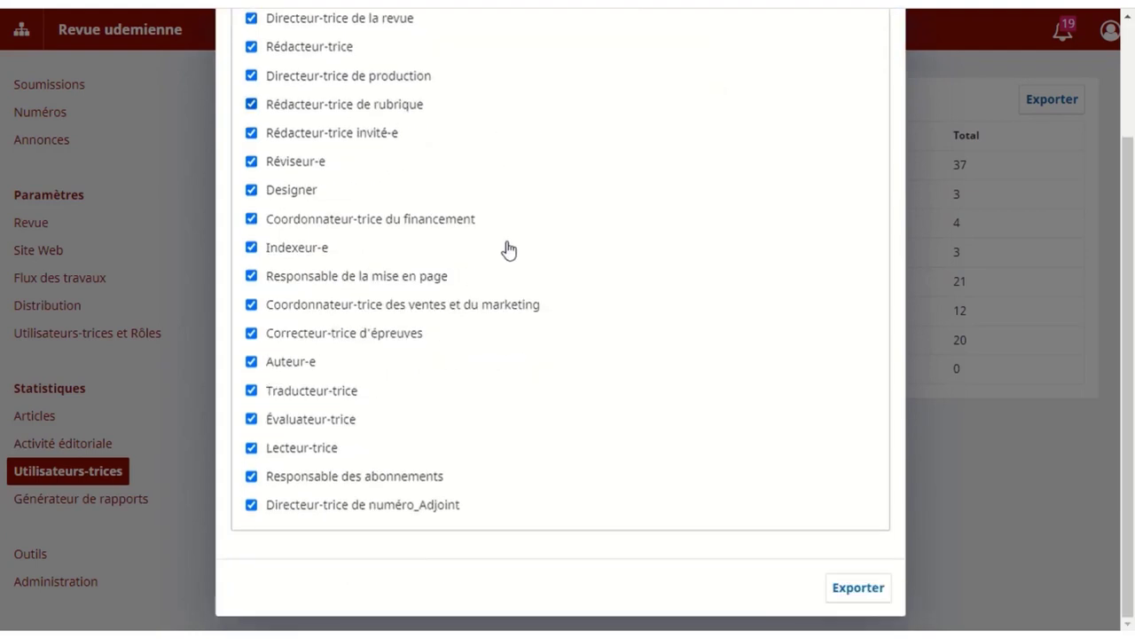
pyautogui.scroll(3, 507, 248)
pyautogui.scroll(-1, 423, 210)
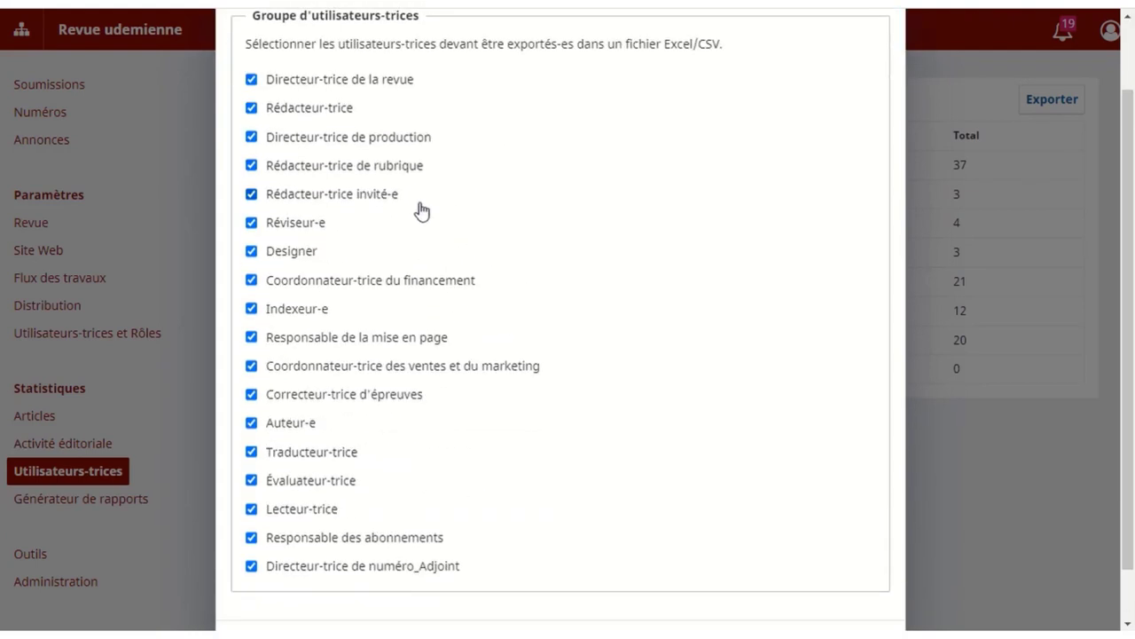
# Exclude the six user groups from Directeur-trice de la revue through Réviseur-e from the user export.
pyautogui.click(252, 80)
pyautogui.click(252, 107)
pyautogui.click(252, 138)
pyautogui.click(252, 166)
pyautogui.click(252, 193)
pyautogui.click(251, 222)
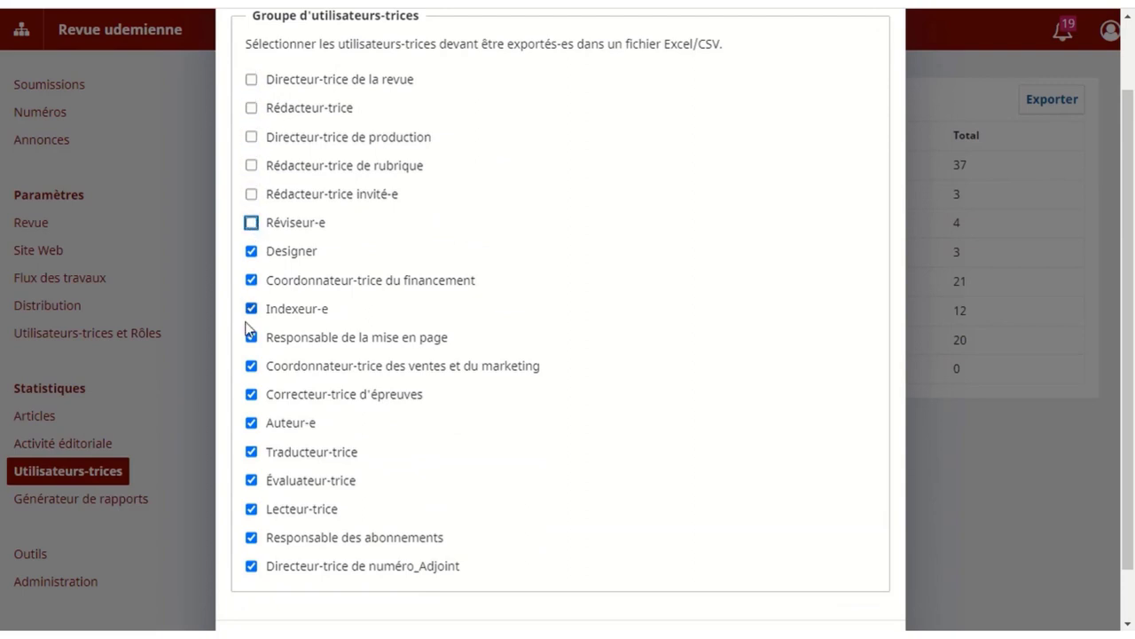
# Exclude Indexeur-e and the groups from Correcteur-trice d'épreuves through Lecteur-trice, and close the export form without exporting.
pyautogui.click(251, 393)
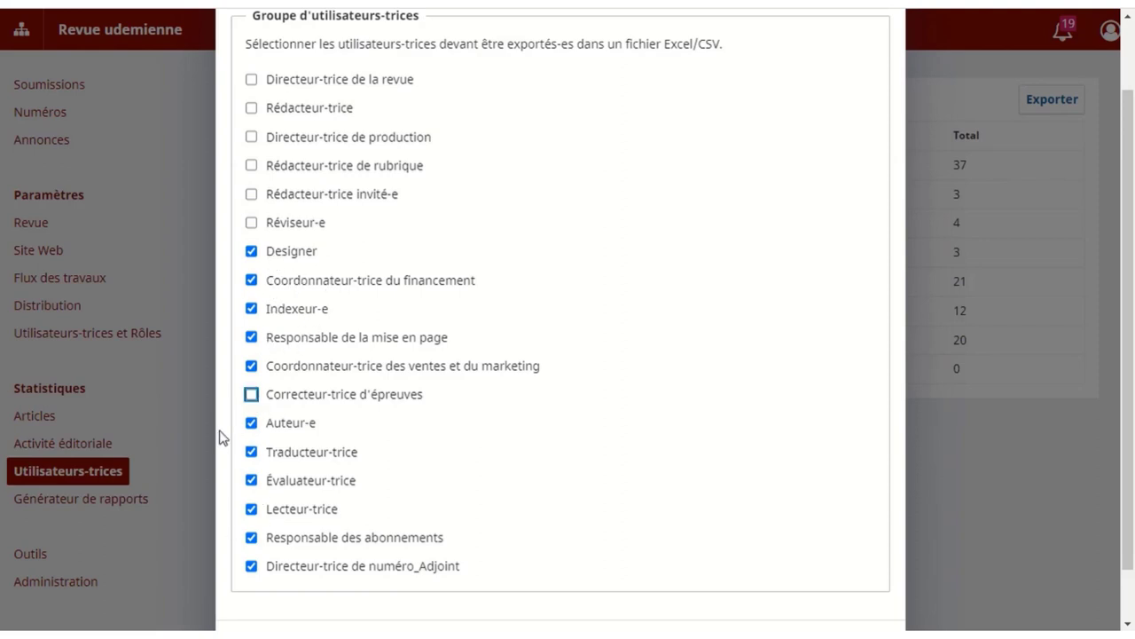
pyautogui.click(252, 424)
pyautogui.click(251, 453)
pyautogui.click(252, 480)
pyautogui.click(252, 508)
pyautogui.doubleClick(252, 537)
pyautogui.click(251, 308)
pyautogui.scroll(-1, 611, 418)
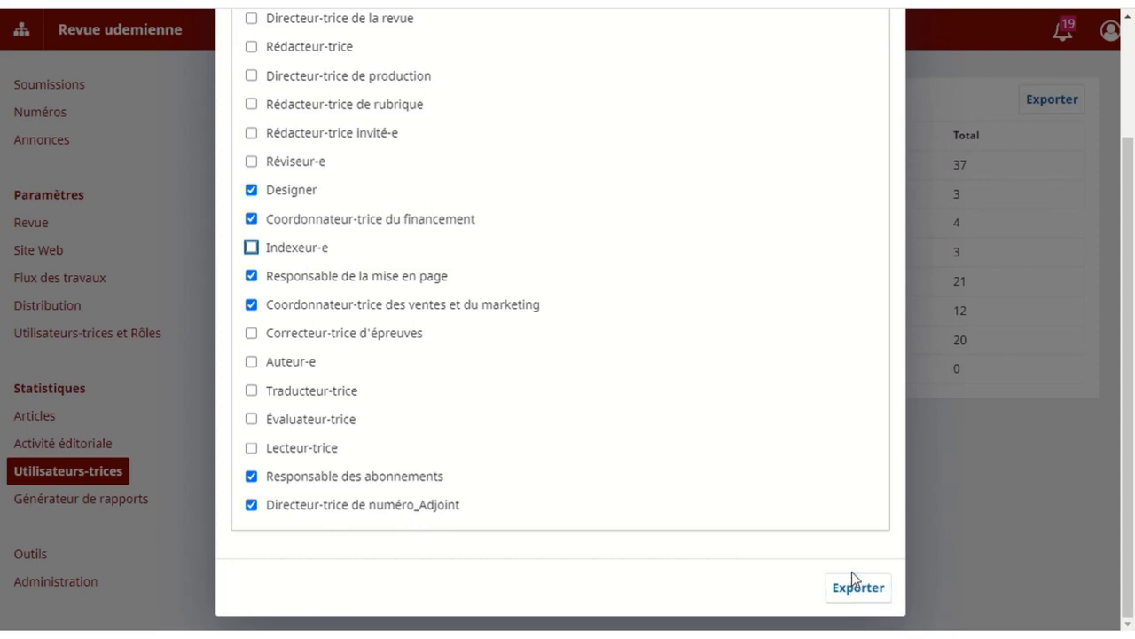
pyautogui.scroll(2, 852, 572)
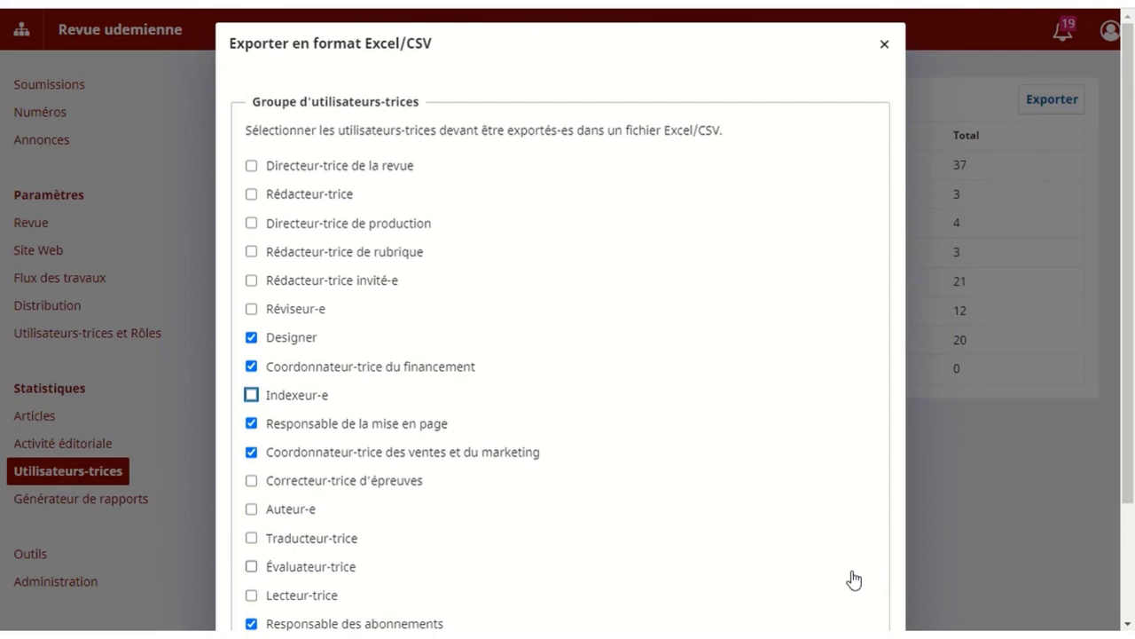
pyautogui.click(884, 45)
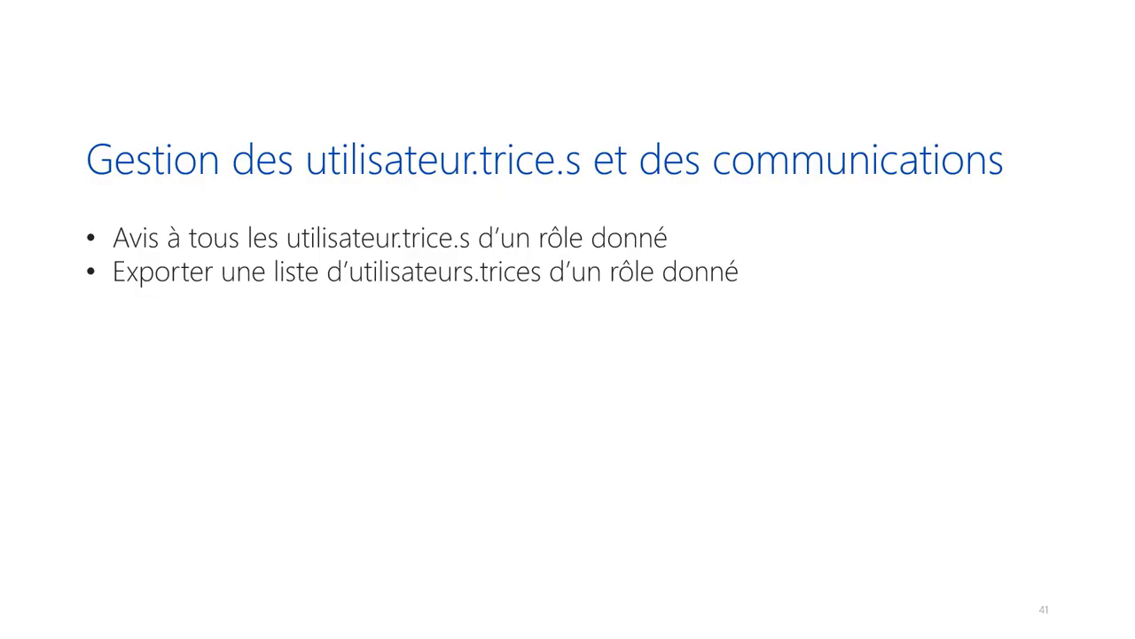
# Open the e-mail templates in the workflow settings and show the filters for status, sender, recipient and stage.
pyautogui.press('Right')
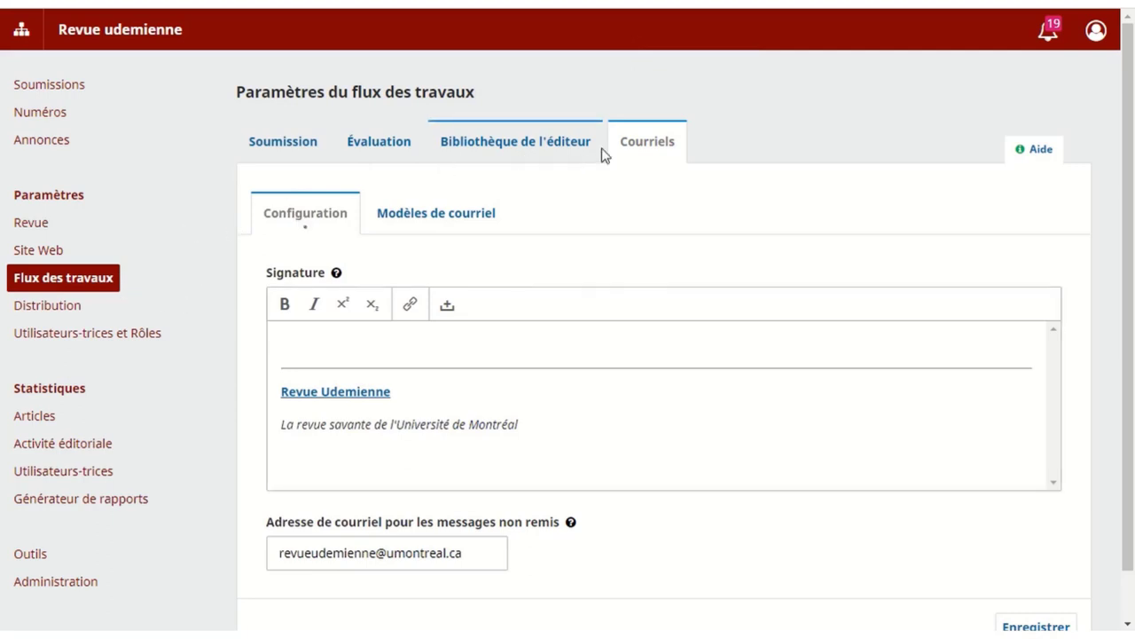
pyautogui.click(399, 220)
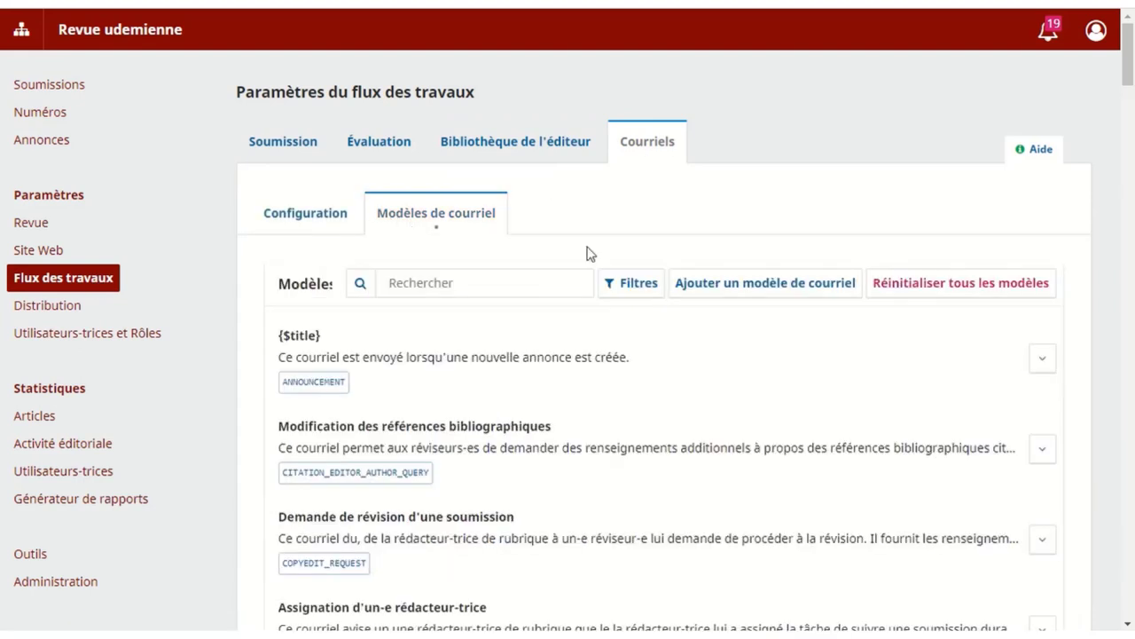
pyautogui.scroll(-1, 603, 237)
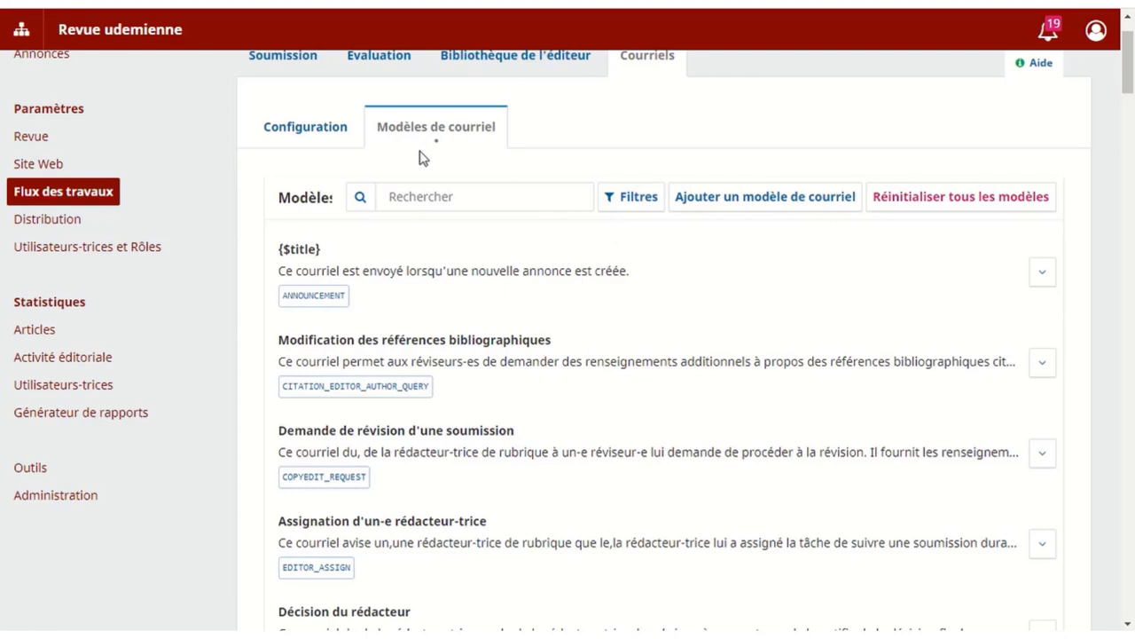
pyautogui.click(630, 206)
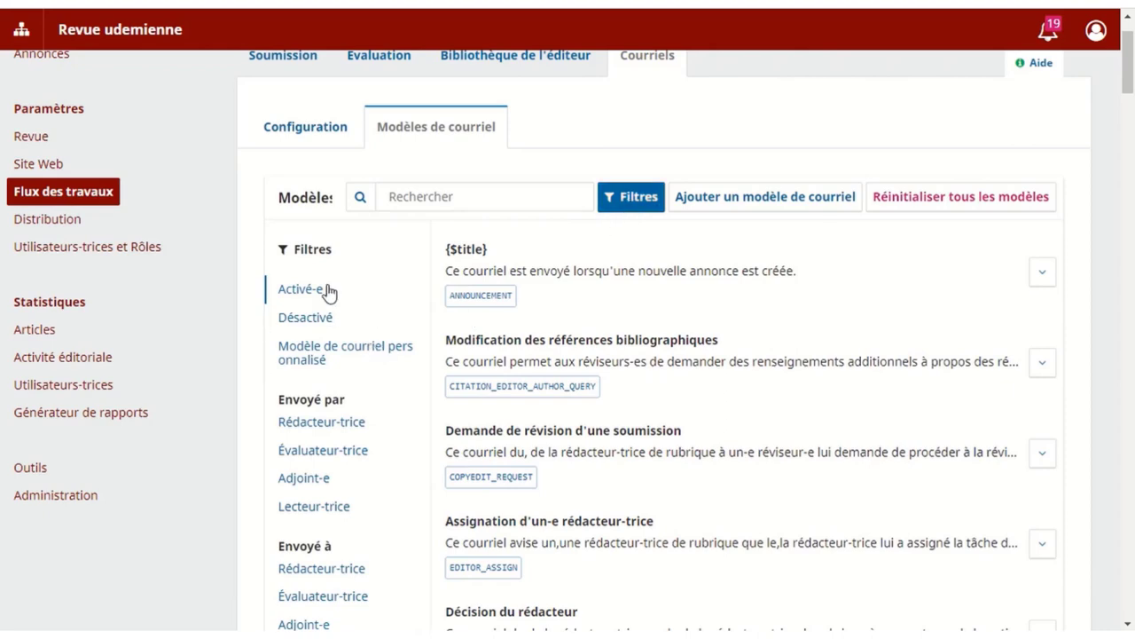
pyautogui.scroll(-1, 360, 387)
pyautogui.scroll(-5, 359, 391)
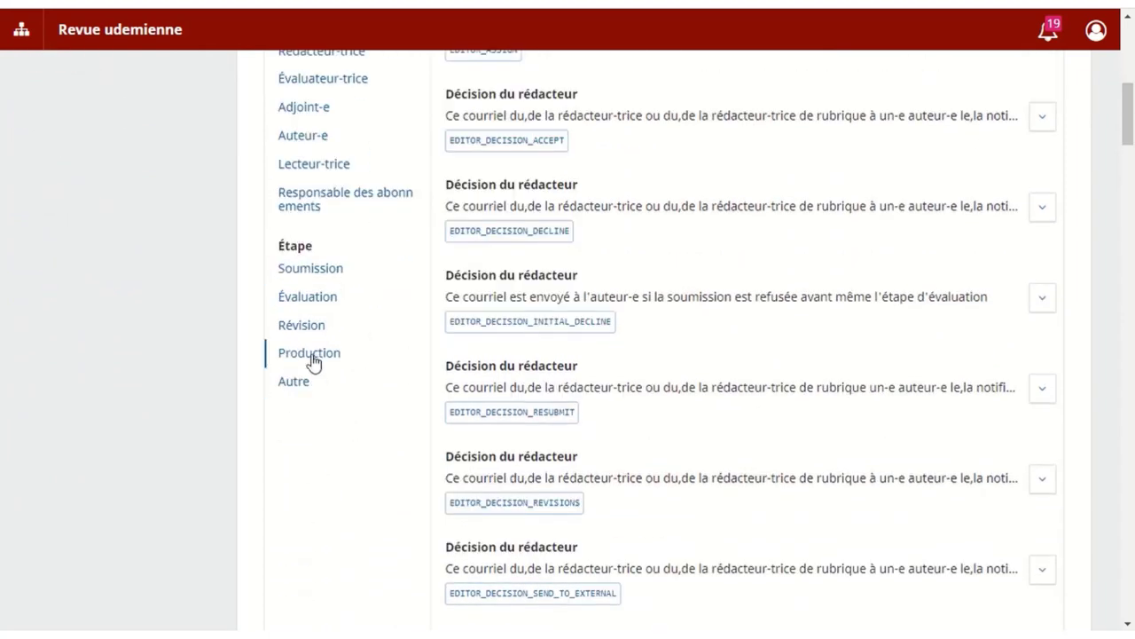
# Filter the e-mail templates by the stage Révision and review the matching templates and other filter criteria.
pyautogui.click(310, 327)
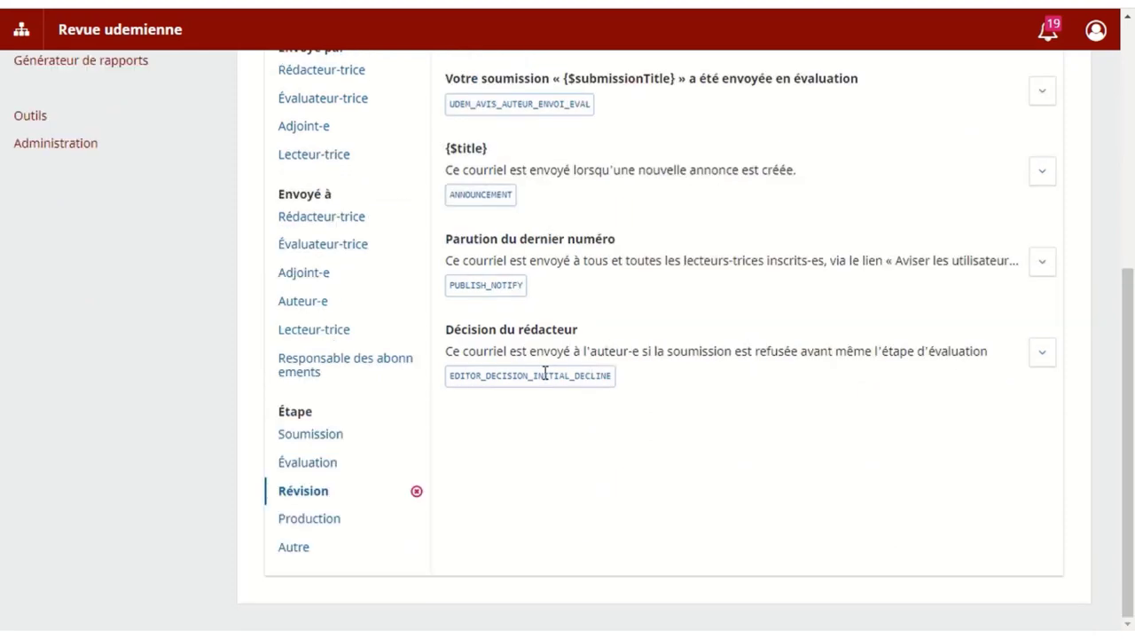
pyautogui.scroll(2, 559, 377)
pyautogui.scroll(2, 538, 497)
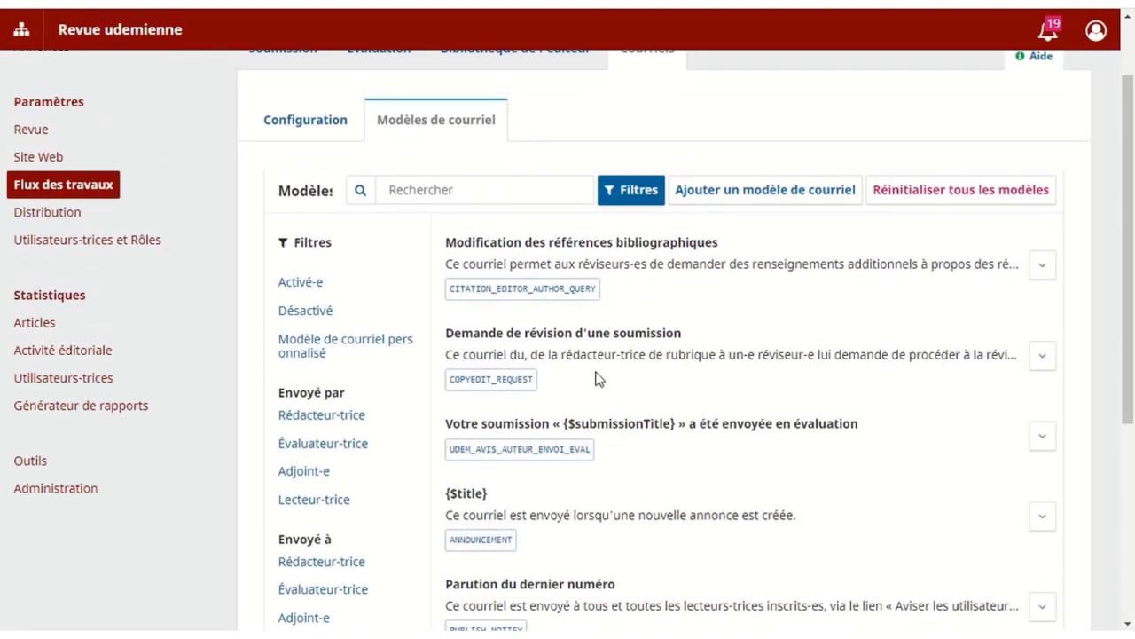
pyautogui.scroll(-2, 610, 382)
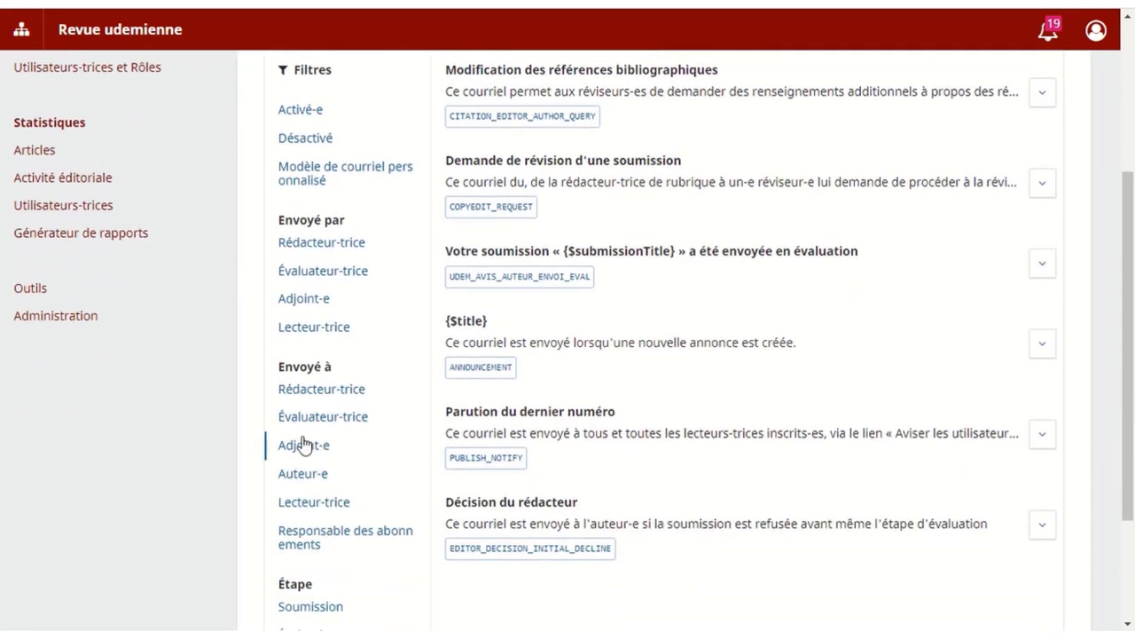
pyautogui.scroll(1, 310, 443)
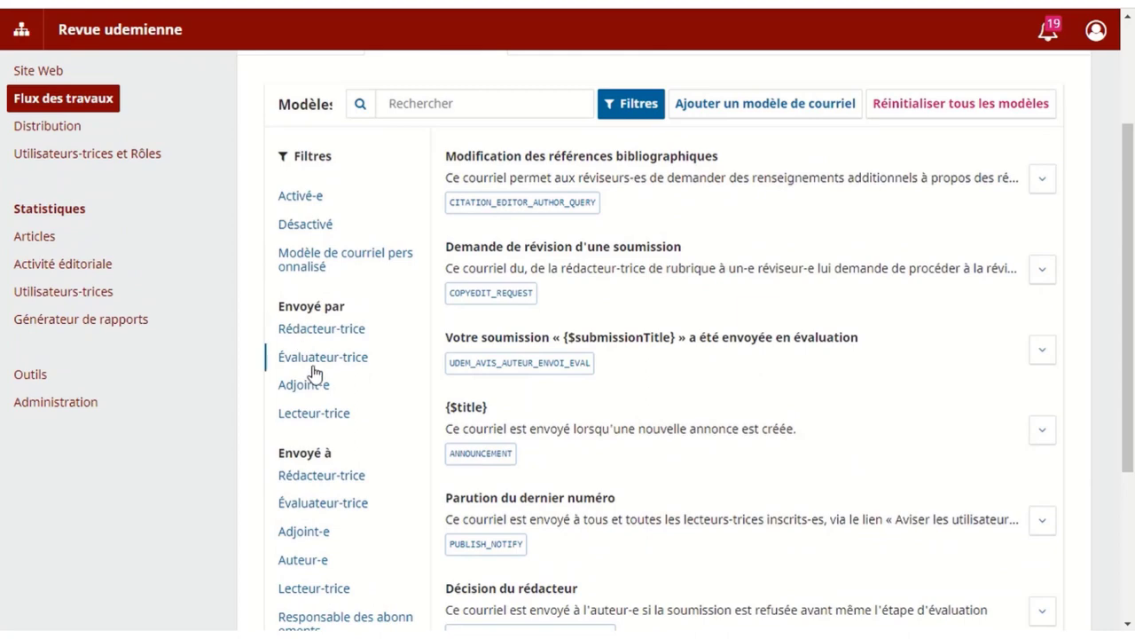
pyautogui.scroll(-1, 326, 417)
pyautogui.scroll(-3, 328, 430)
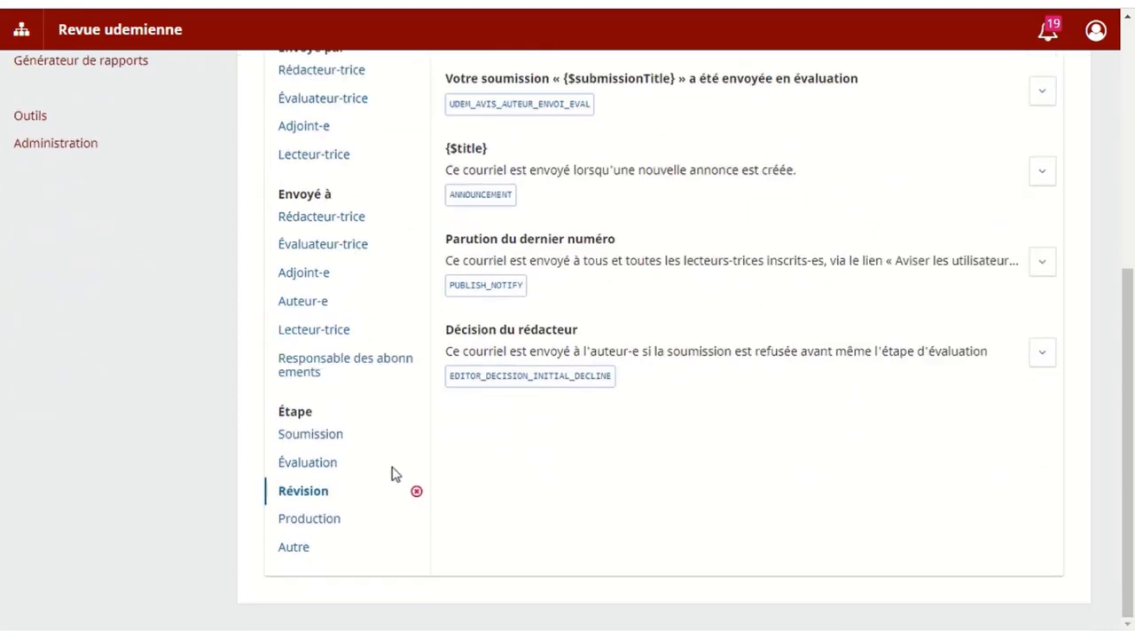
# Replace the Révision filter with the recipient Évaluateur-trice and browse the matching e-mail templates.
pyautogui.click(418, 490)
pyautogui.scroll(2, 399, 408)
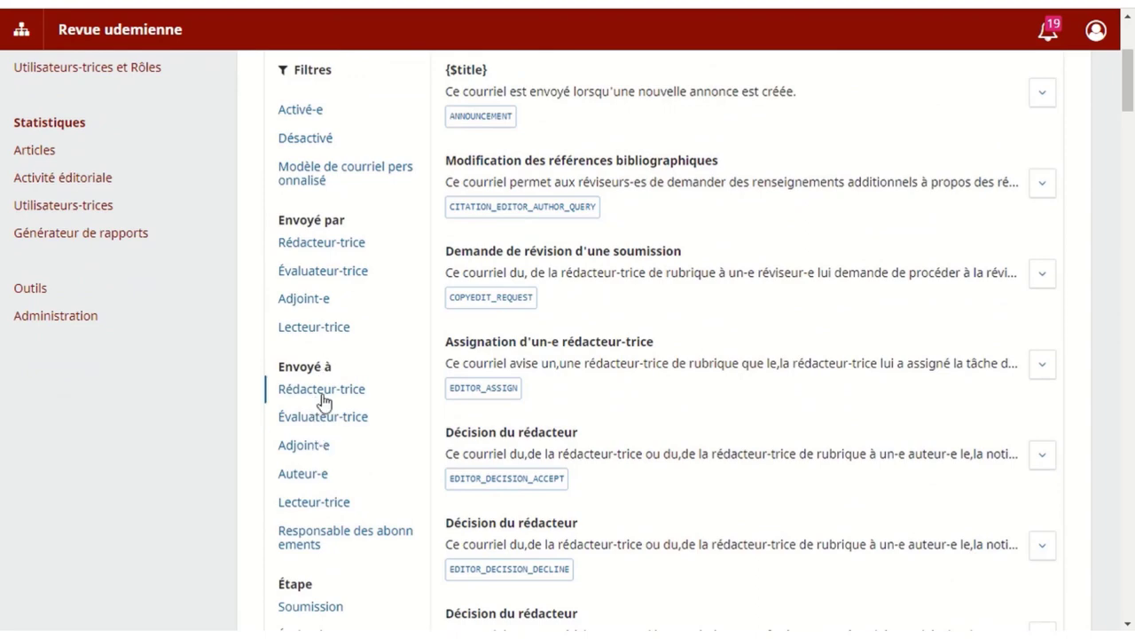
pyautogui.click(321, 422)
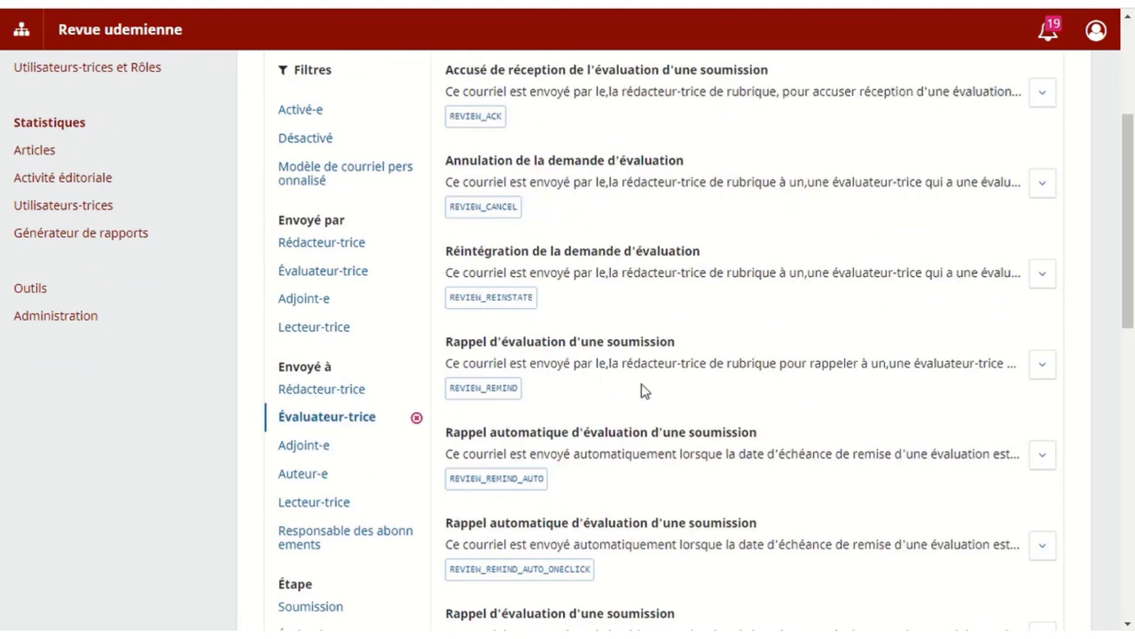
pyautogui.scroll(-4, 644, 388)
pyautogui.scroll(-8, 644, 387)
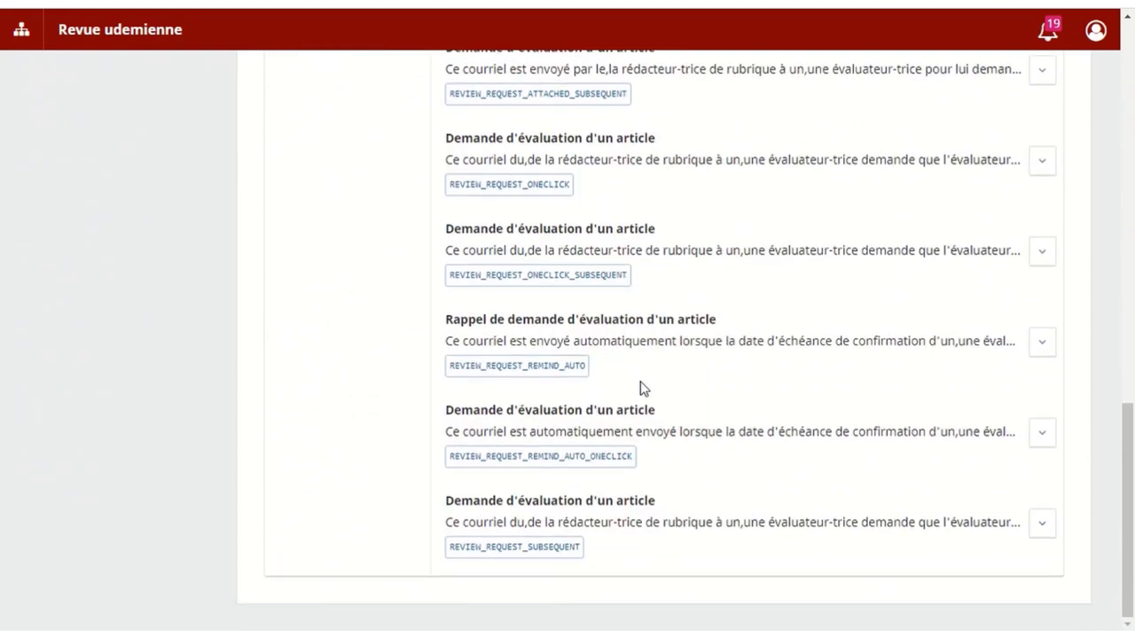
pyautogui.scroll(10, 640, 383)
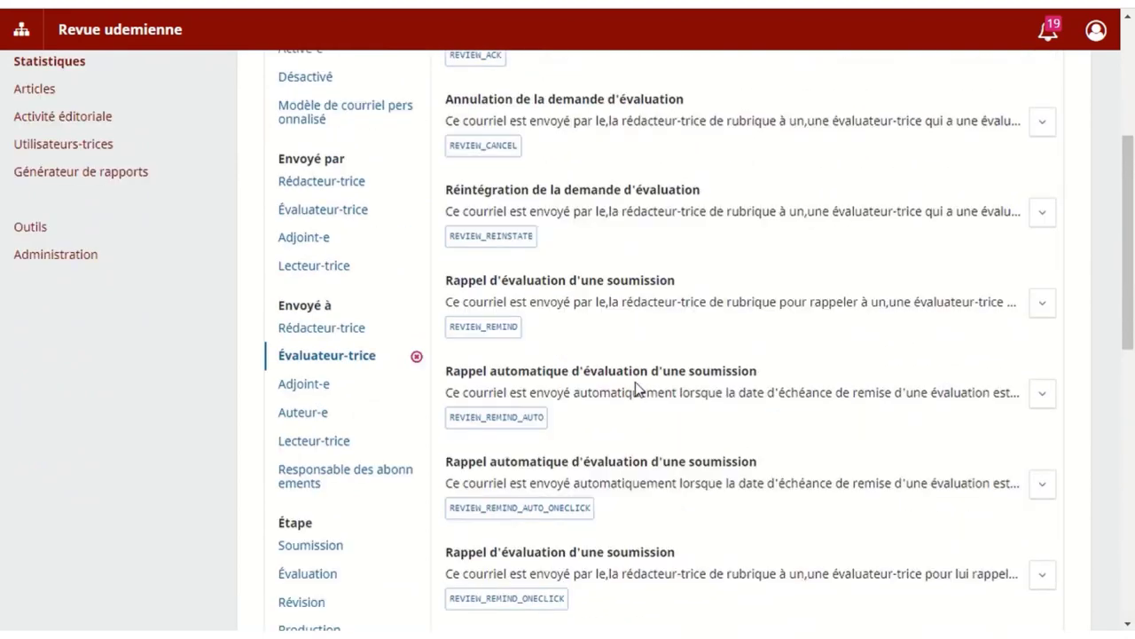
pyautogui.scroll(1, 378, 384)
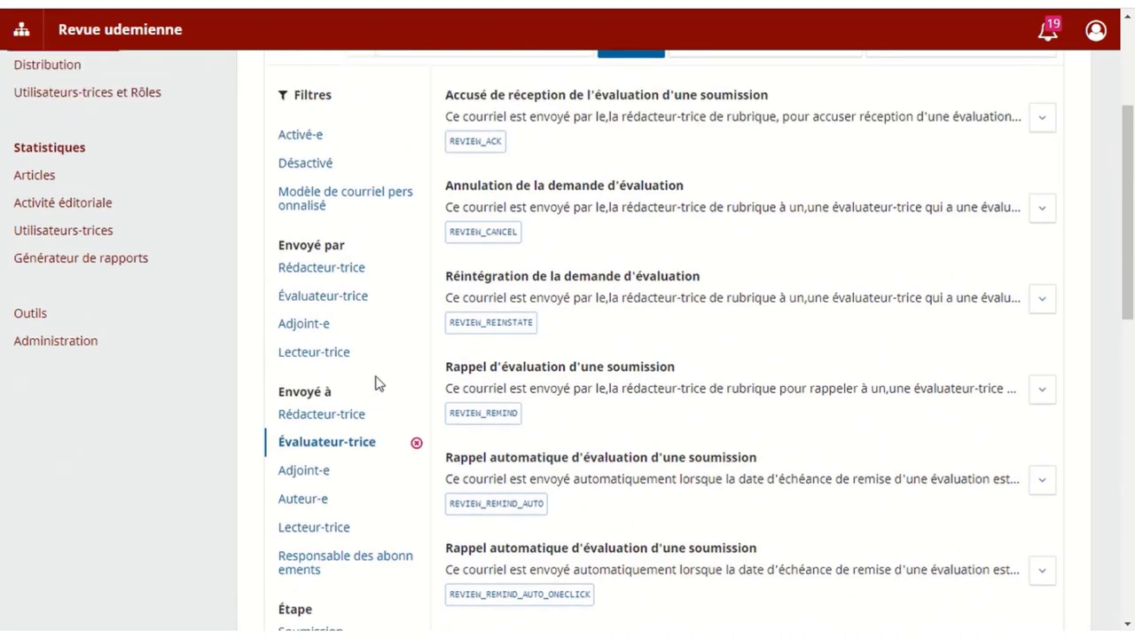
# Replace the recipient filter with Modèle de courriel personnalisé to list only the custom e-mail templates.
pyautogui.click(416, 441)
pyautogui.scroll(2, 373, 354)
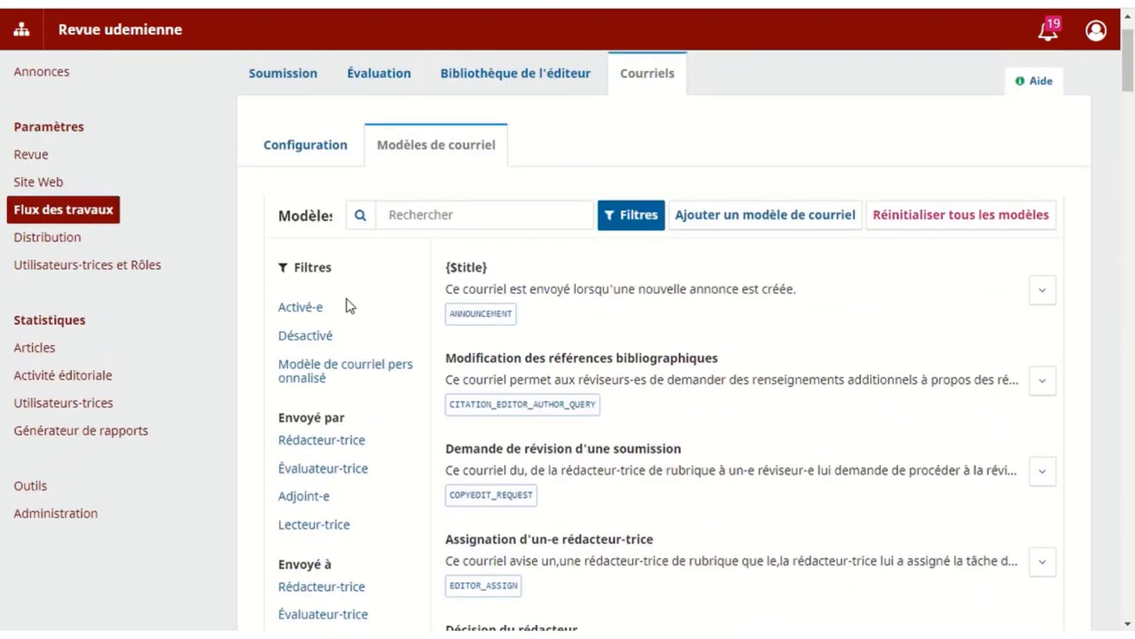
pyautogui.click(317, 376)
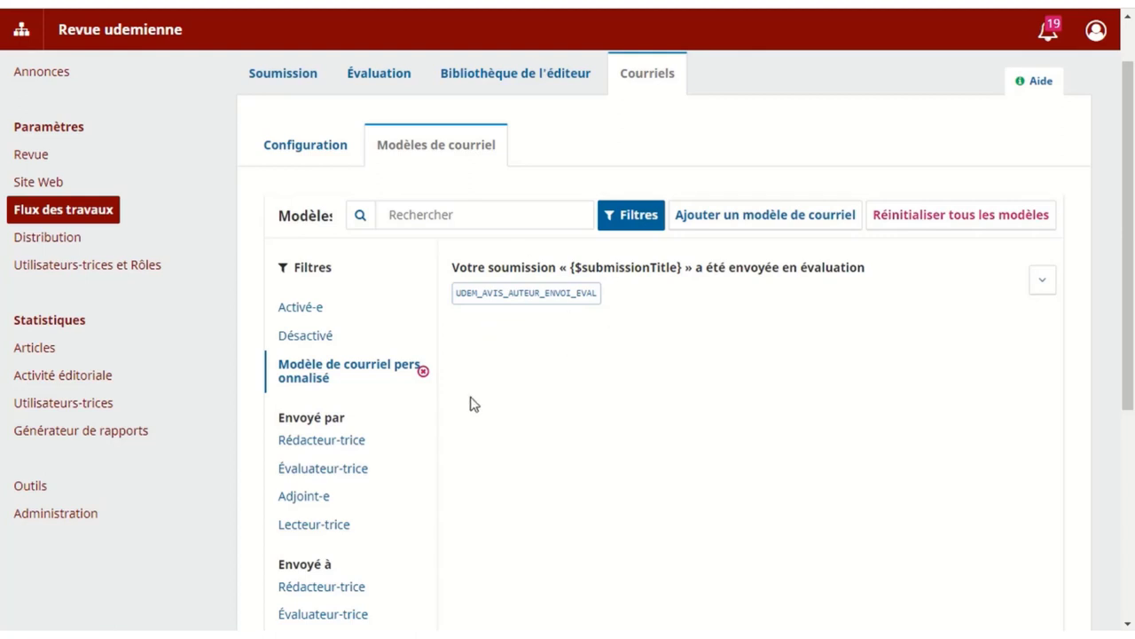
# Clear the custom template filter and browse the full e-mail template list with its filter criteria.
pyautogui.click(422, 373)
pyautogui.scroll(-2, 419, 372)
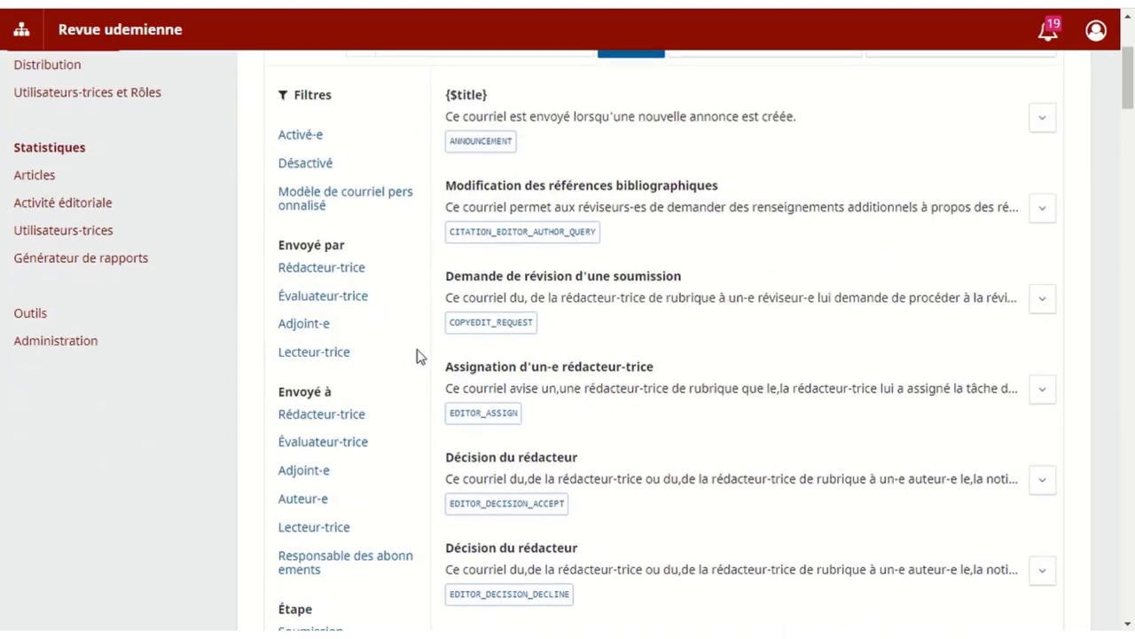
pyautogui.scroll(-1, 387, 528)
pyautogui.scroll(-2, 386, 511)
pyautogui.scroll(6, 385, 511)
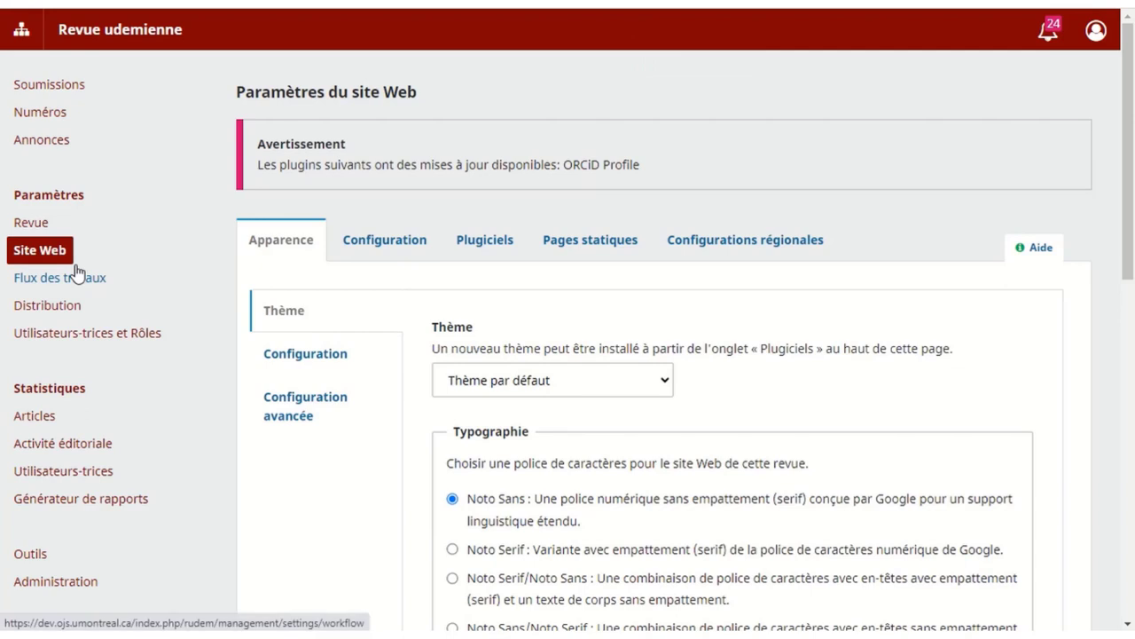
# Open the Date et heure settings in the website configuration to view the French date formats.
pyautogui.click(377, 250)
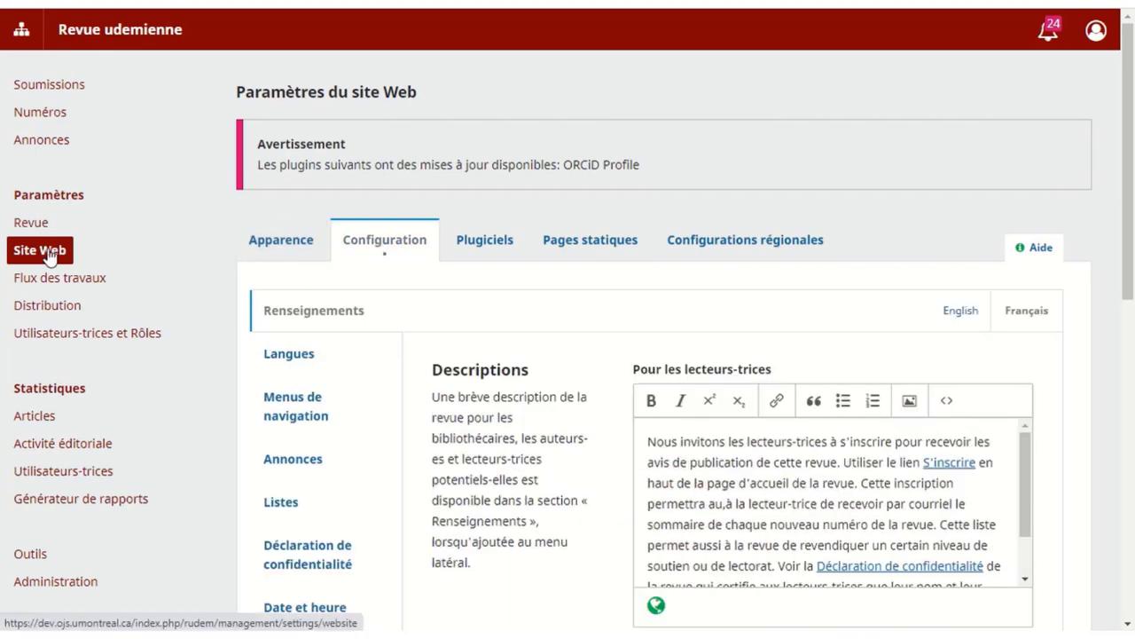
pyautogui.scroll(-2, 361, 302)
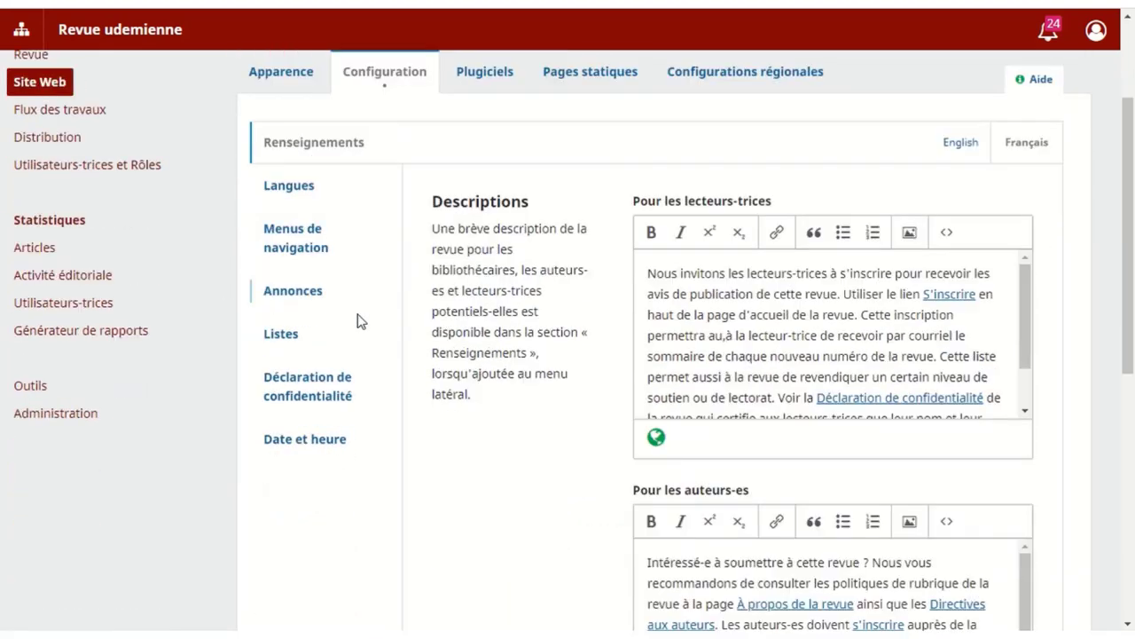
pyautogui.scroll(-1, 360, 321)
pyautogui.click(312, 354)
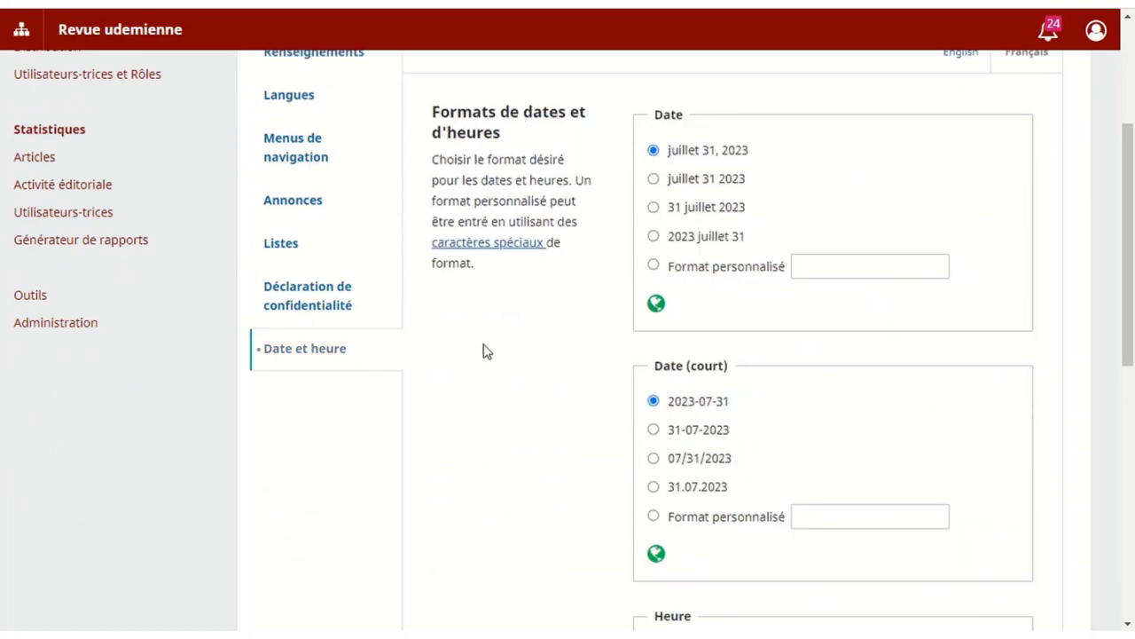
pyautogui.scroll(2, 483, 351)
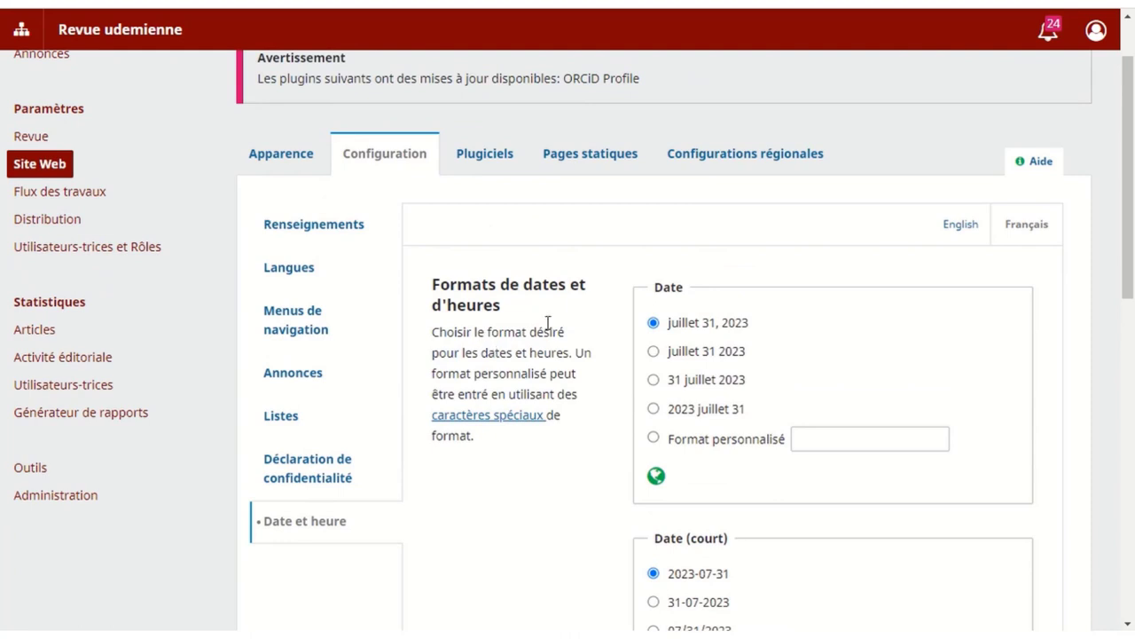
# Show the English date and time formats beside the French ones and review the long date, short date, time and date-time options.
pyautogui.click(949, 231)
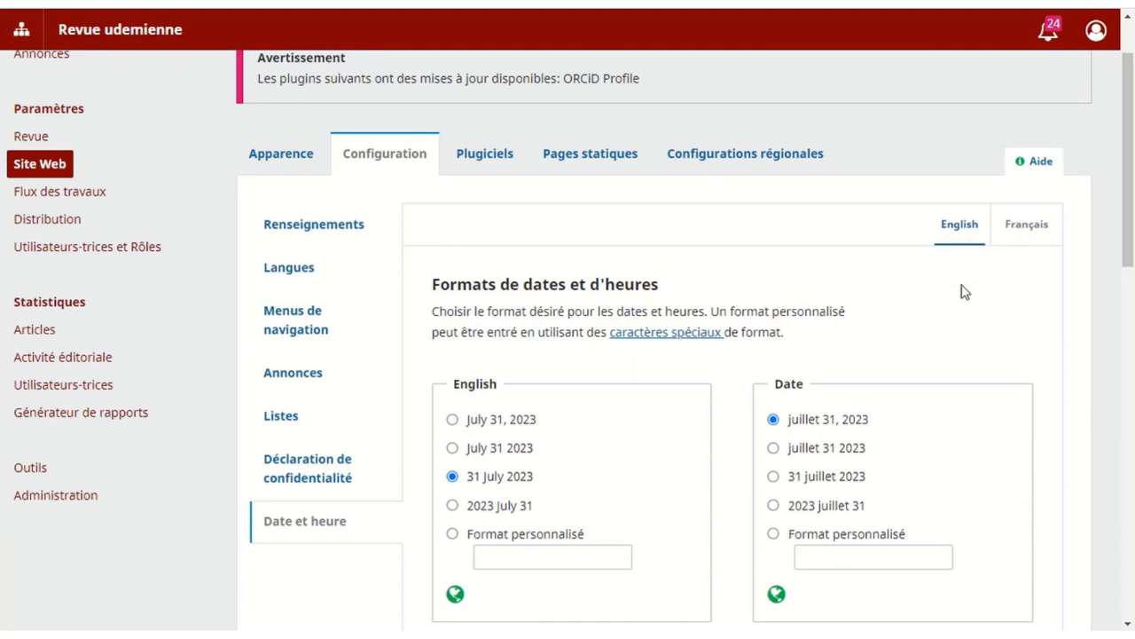
pyautogui.scroll(-1, 856, 368)
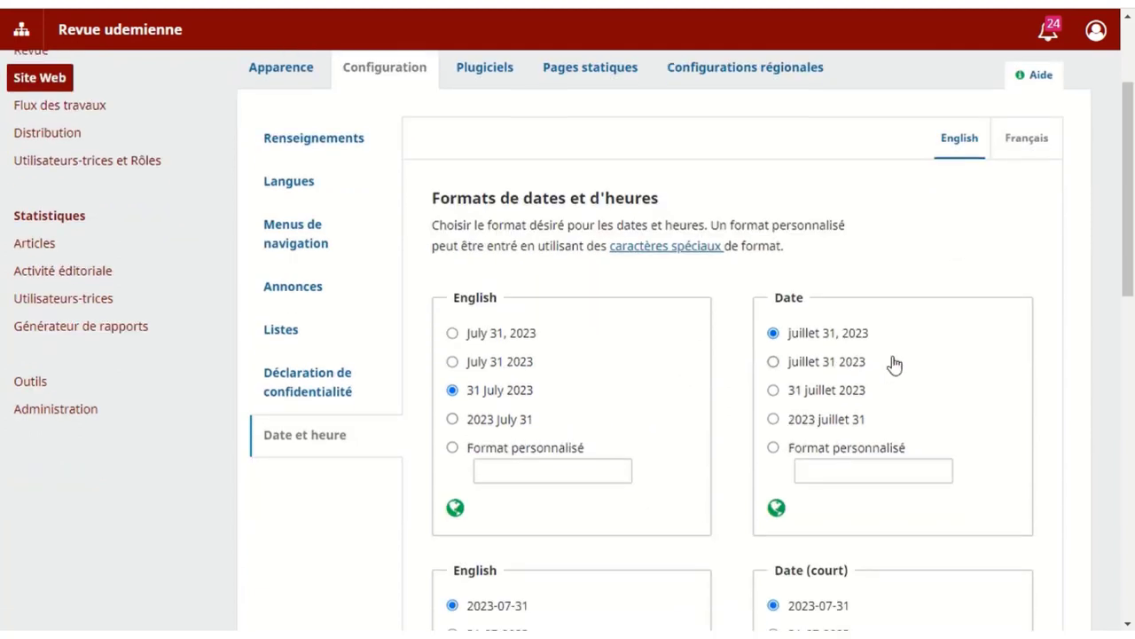
pyautogui.scroll(-2, 894, 363)
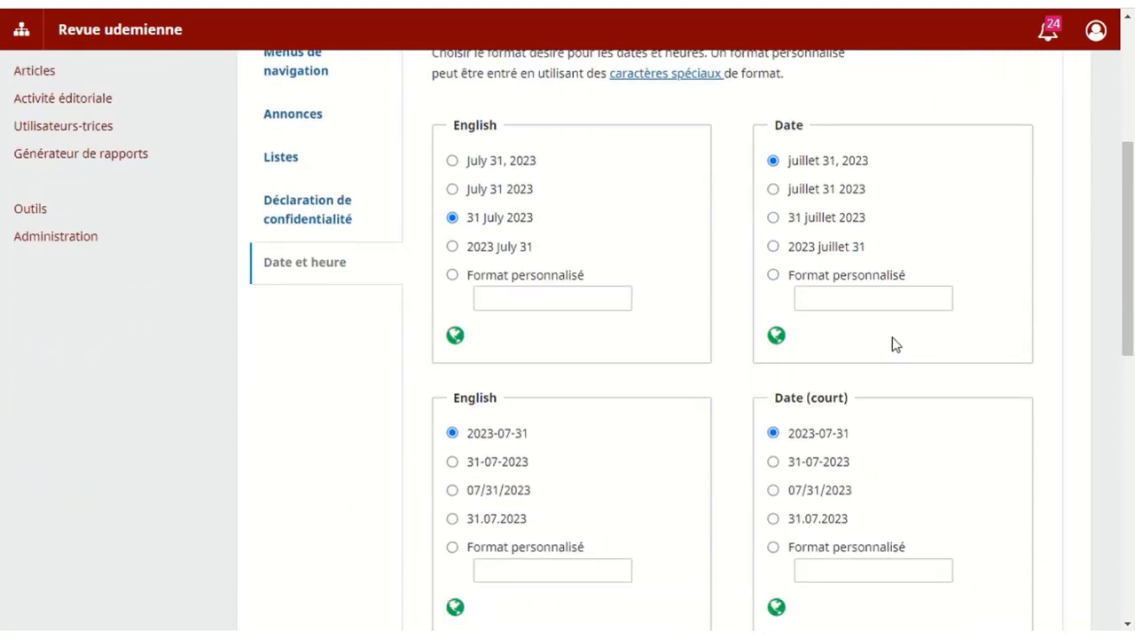
pyautogui.scroll(2, 894, 343)
pyautogui.scroll(-2, 851, 354)
pyautogui.scroll(-5, 829, 403)
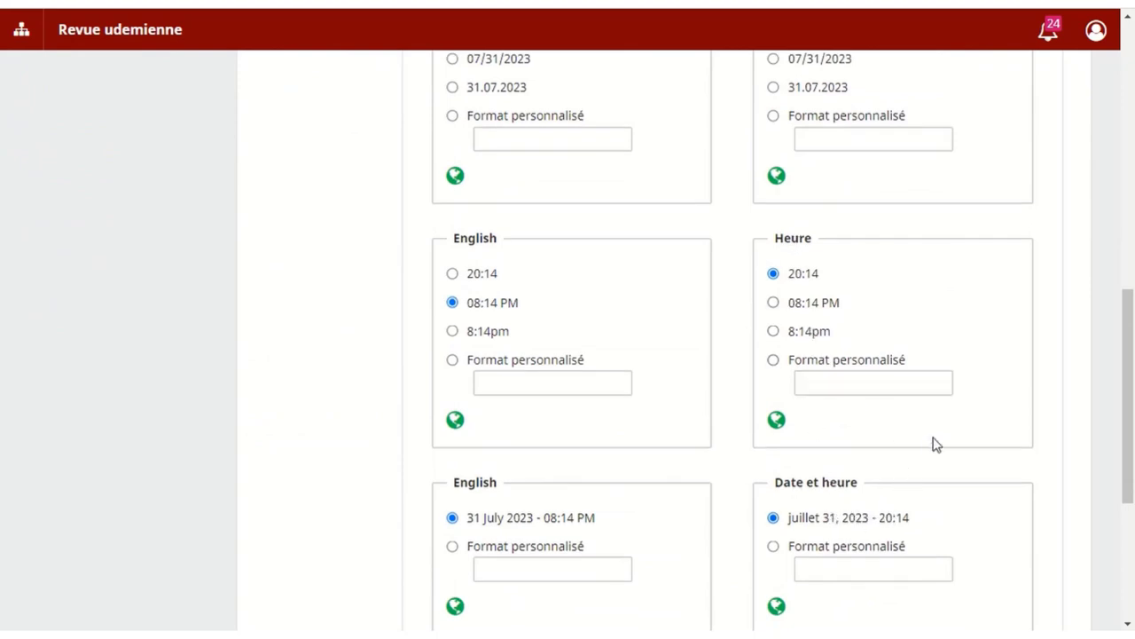
pyautogui.scroll(5, 936, 444)
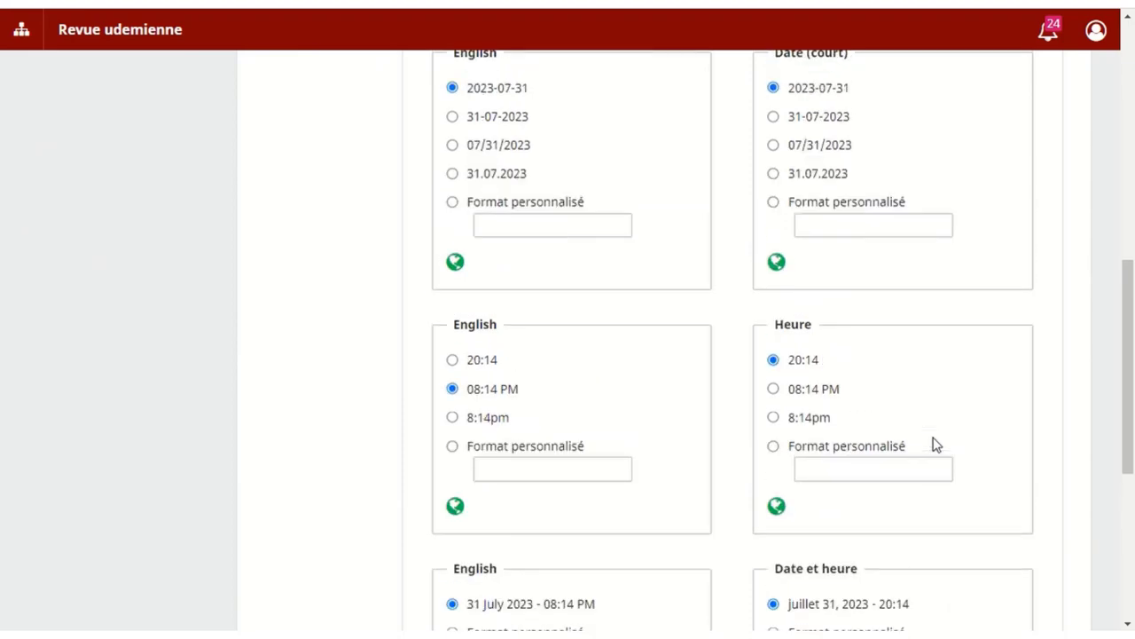
pyautogui.scroll(1, 936, 446)
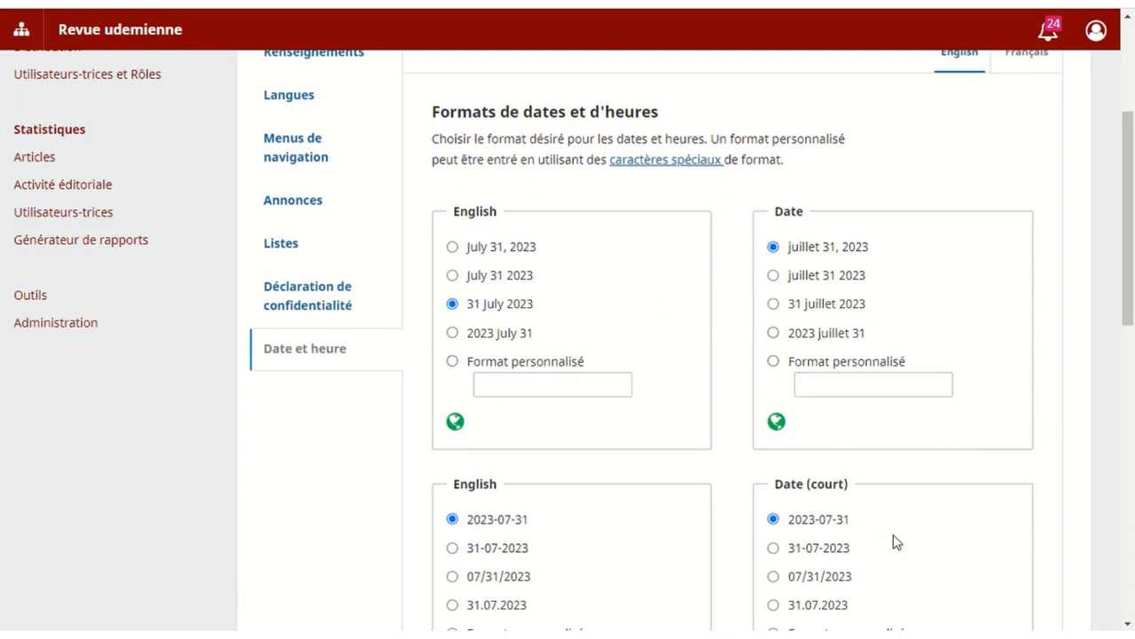
pyautogui.scroll(-1, 895, 542)
pyautogui.scroll(1, 896, 537)
pyautogui.scroll(1, 929, 342)
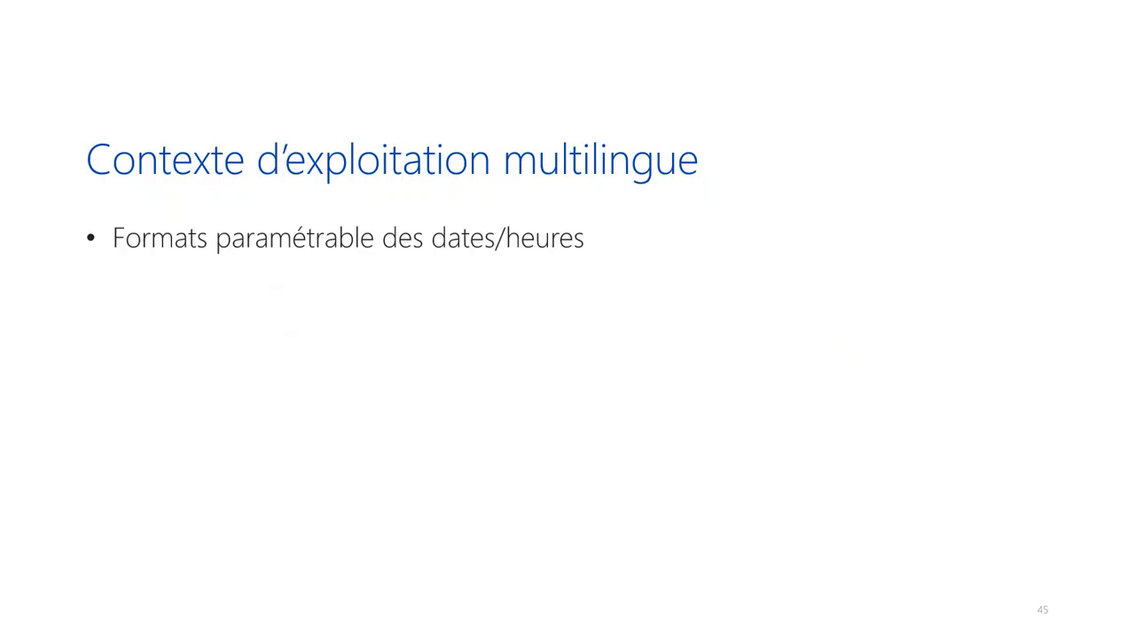
pyautogui.press('Right')
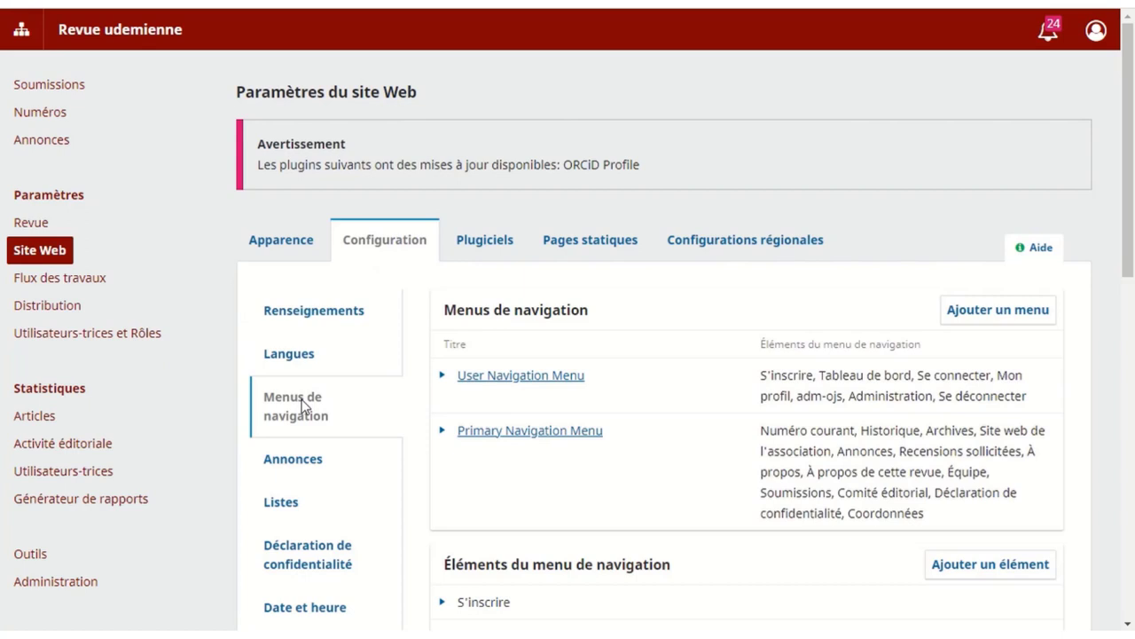
# Find Site web de l'association among the navigation menu items and open it for editing.
pyautogui.scroll(-1, 301, 406)
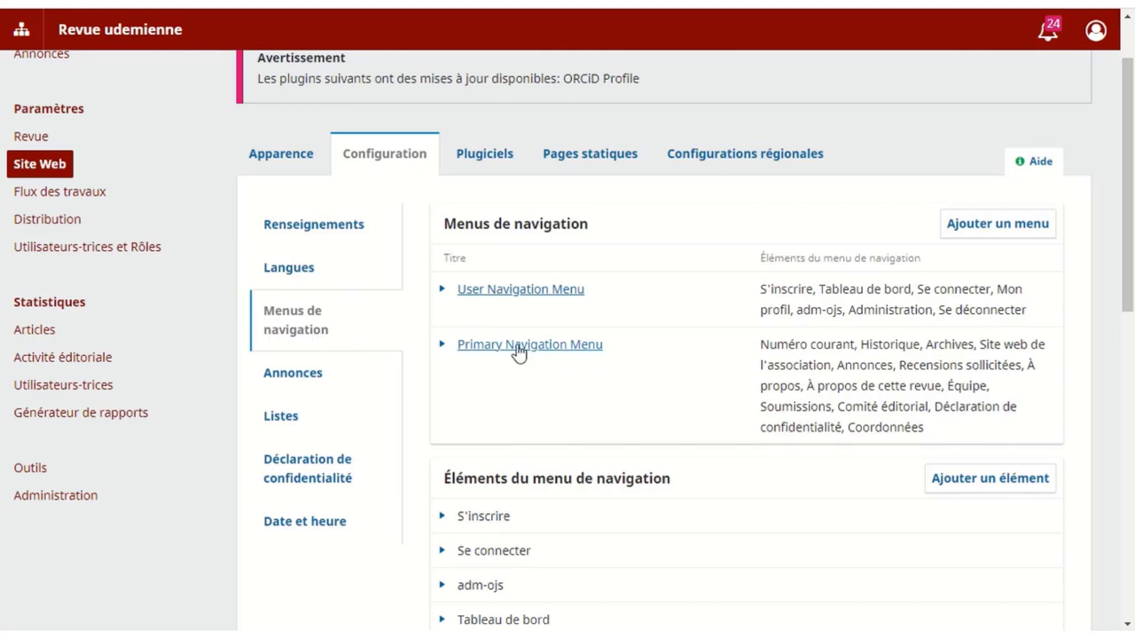
pyautogui.scroll(-3, 524, 353)
pyautogui.scroll(-3, 611, 297)
pyautogui.scroll(-3, 611, 296)
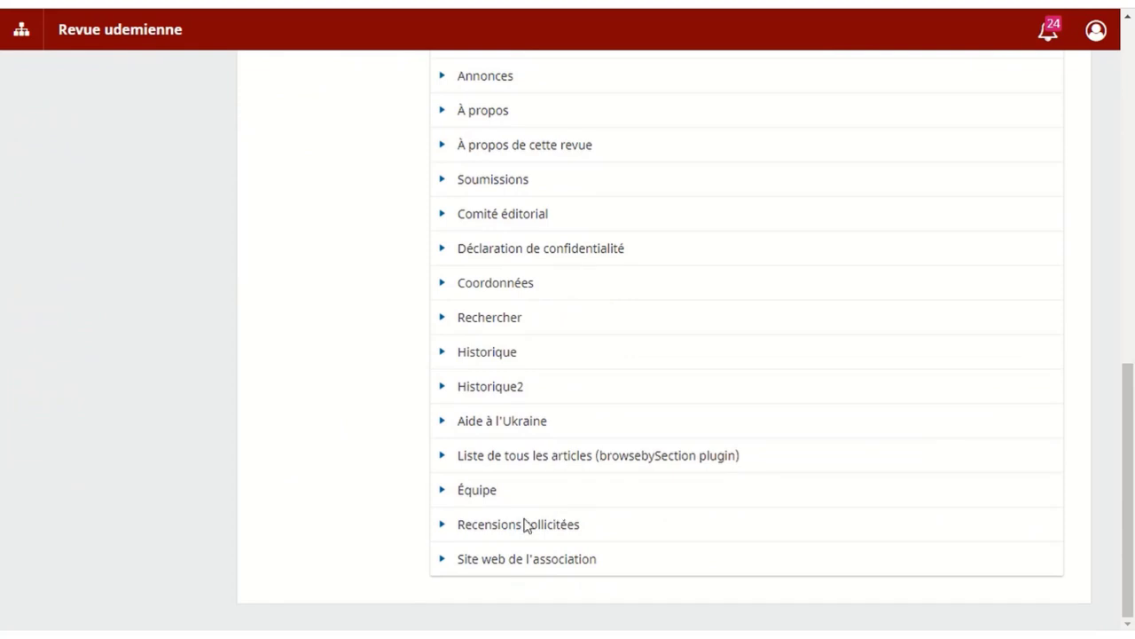
pyautogui.click(444, 560)
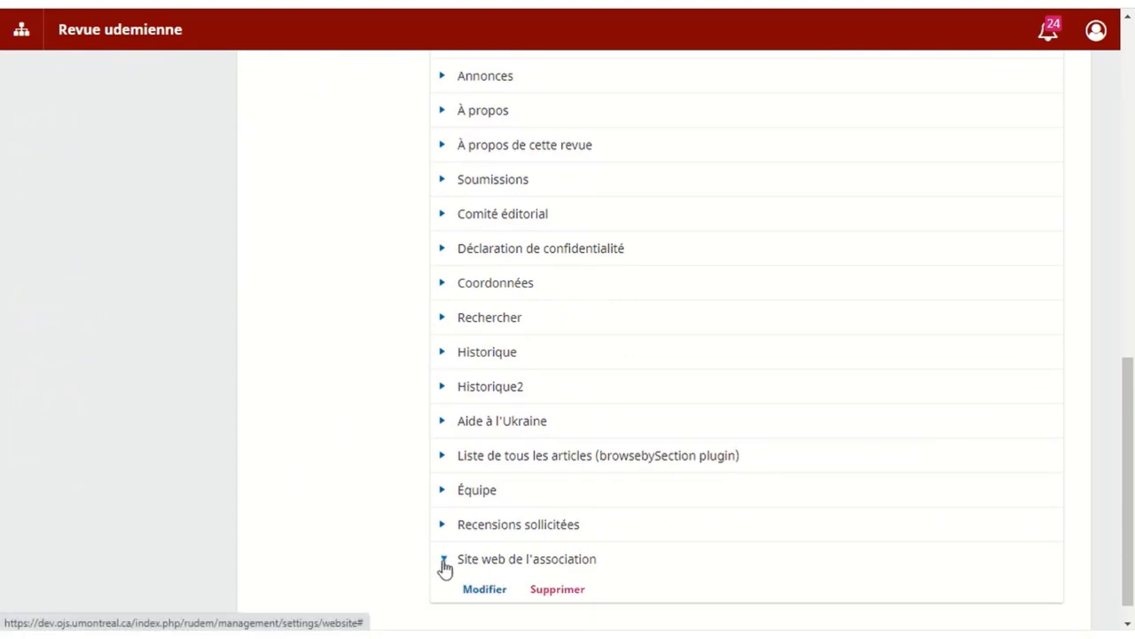
pyautogui.click(486, 591)
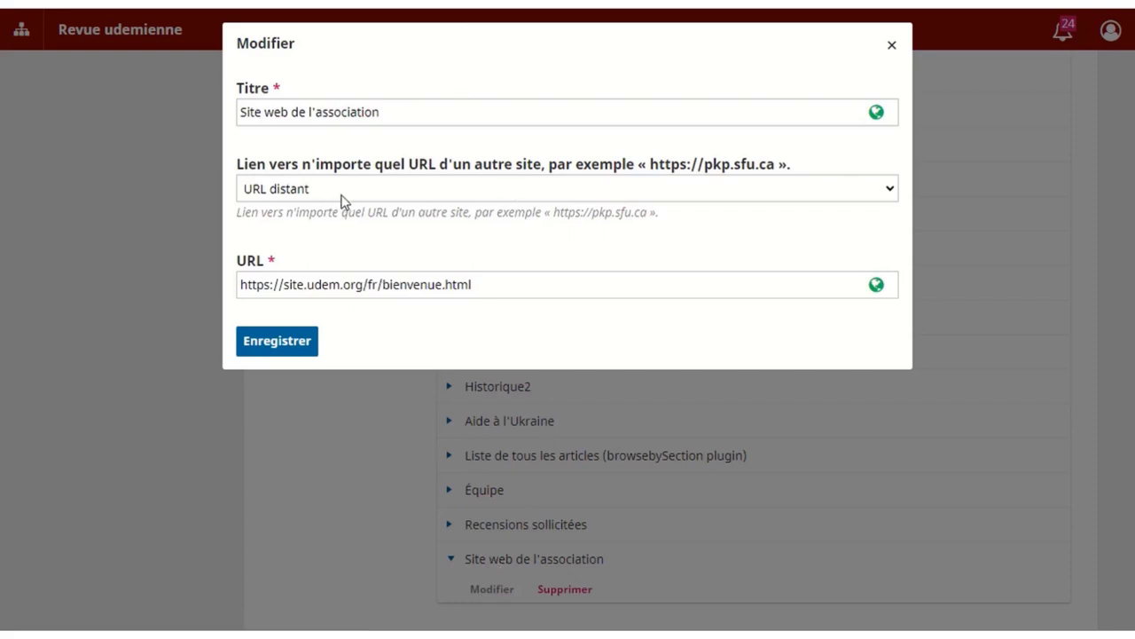
# Keep the link type URL distant, review the French and English titles and URLs, and save the navigation menu item.
pyautogui.click(313, 193)
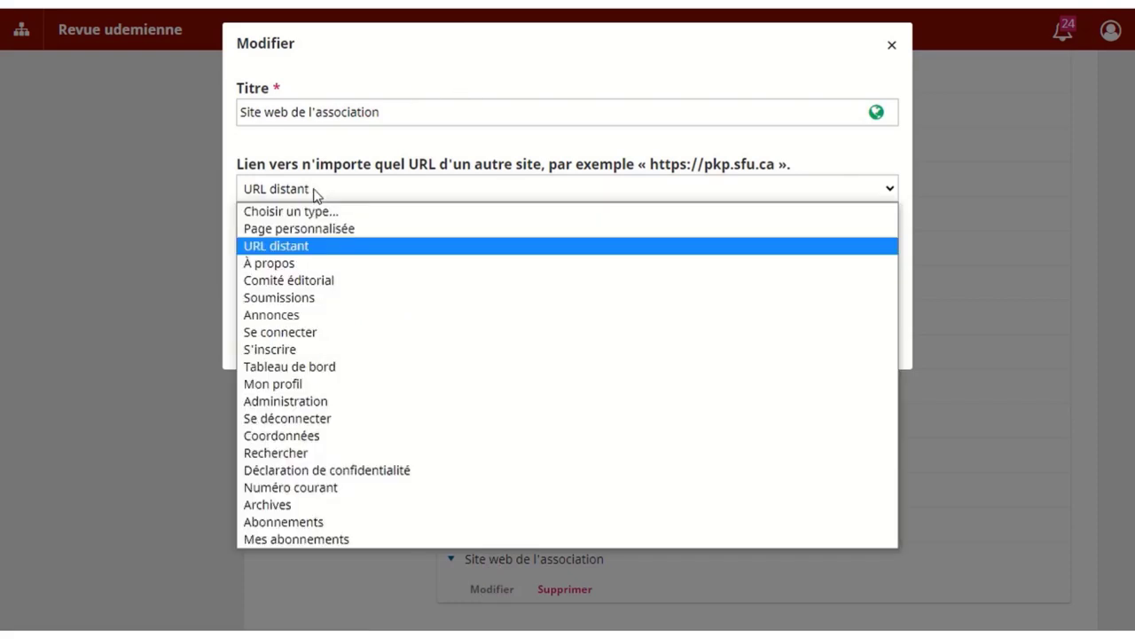
pyautogui.click(318, 246)
pyautogui.click(337, 119)
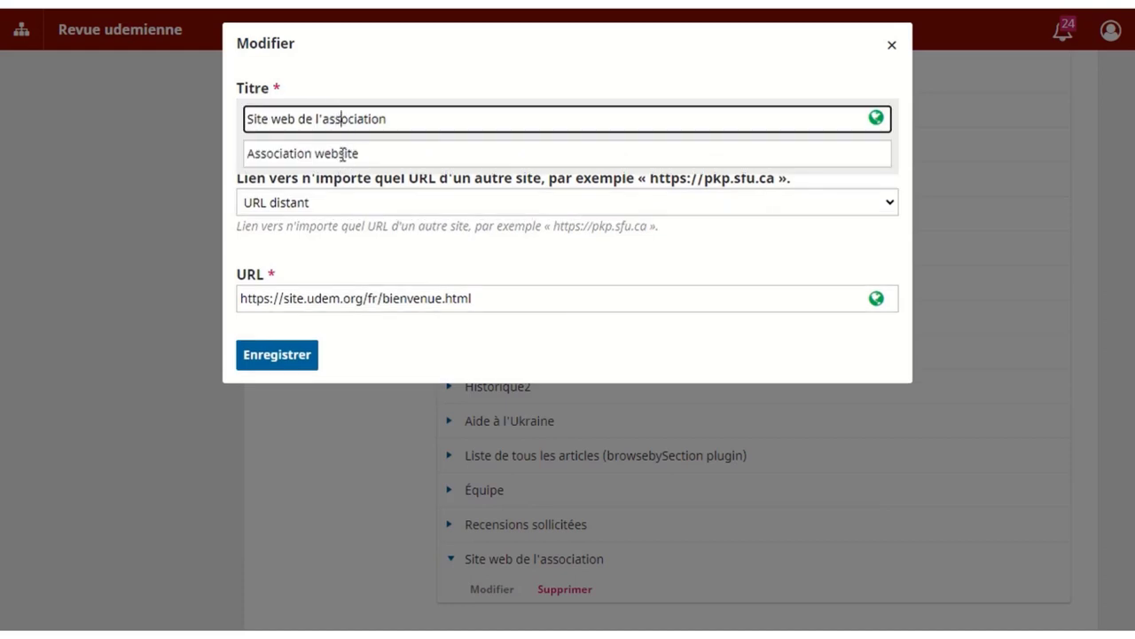
pyautogui.click(353, 299)
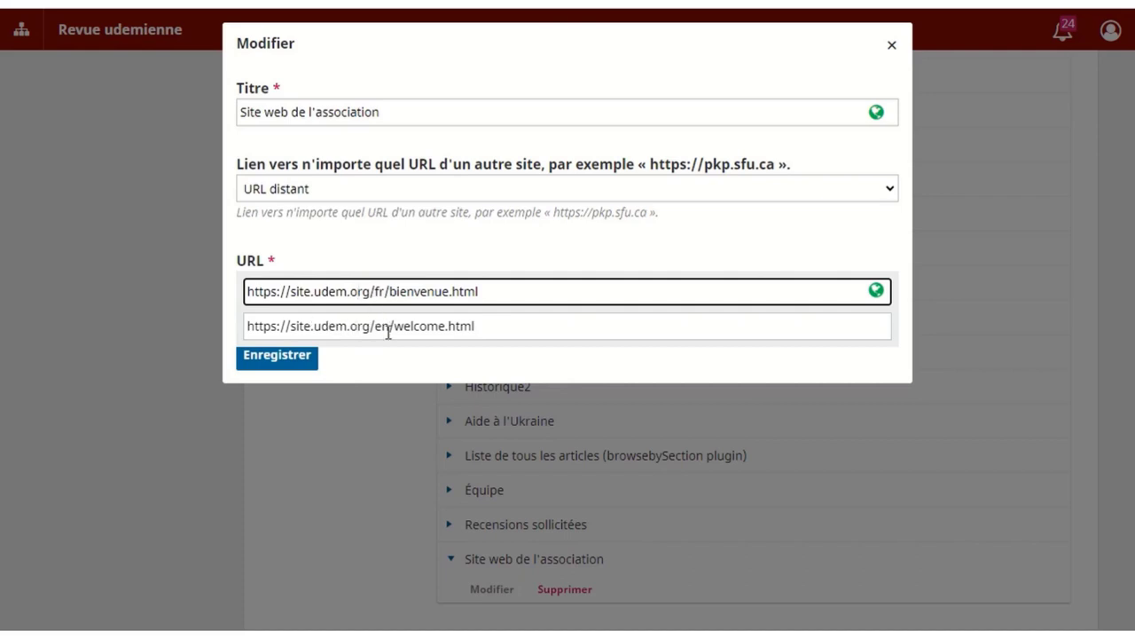
pyautogui.click(289, 369)
pyautogui.click(302, 340)
# Open the journal's public site and switch its language to English to check the association website link.
pyautogui.scroll(9, 550, 324)
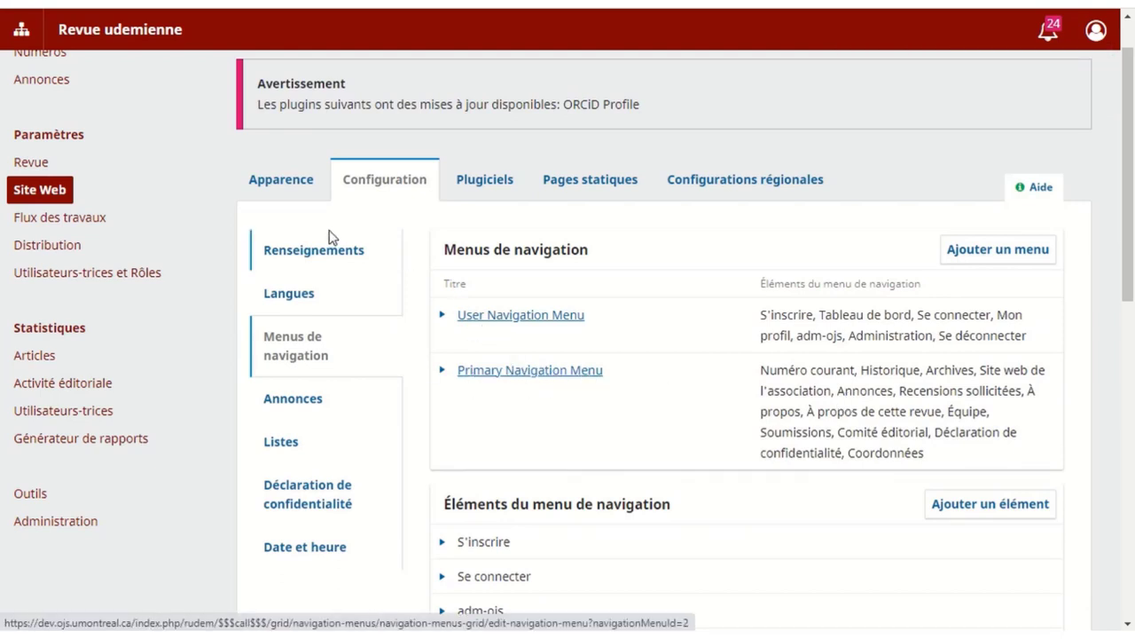
pyautogui.click(130, 31)
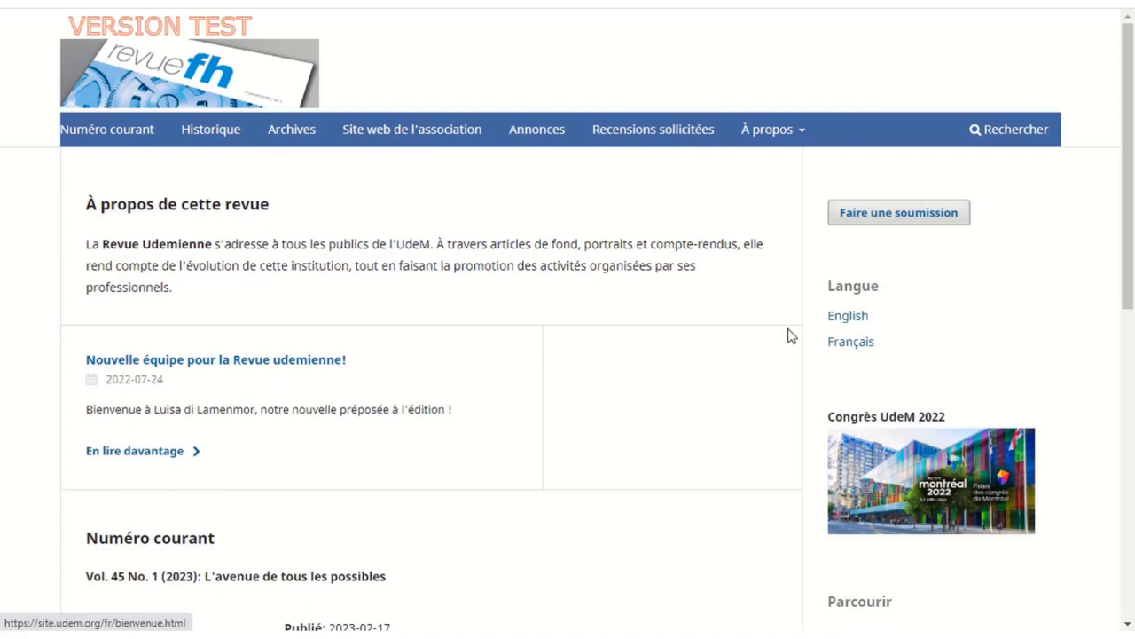
pyautogui.click(841, 321)
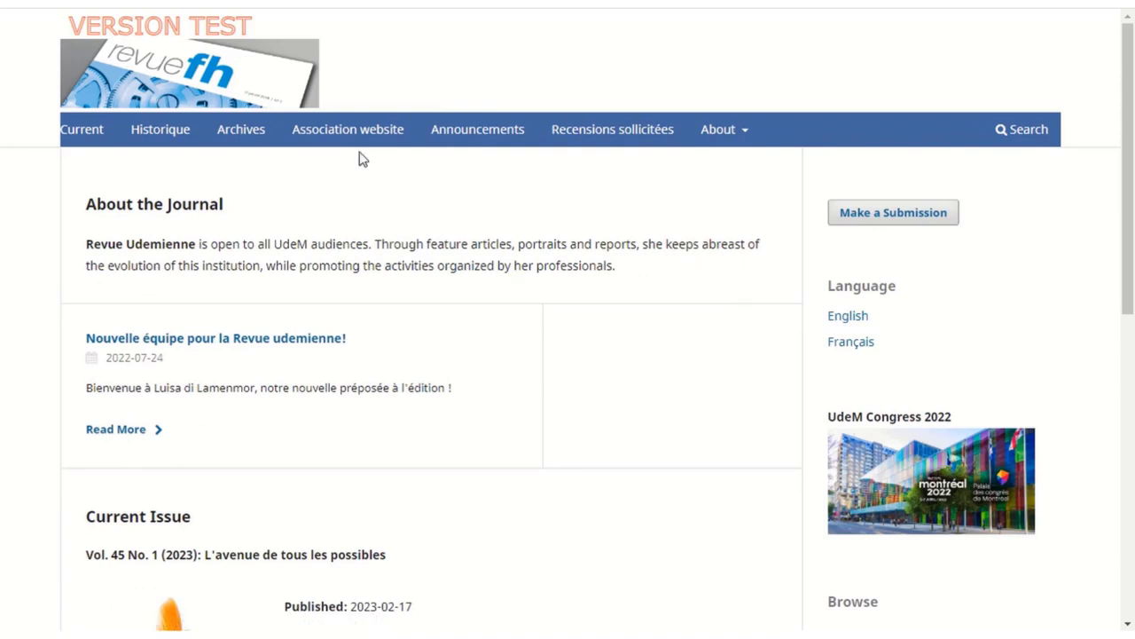